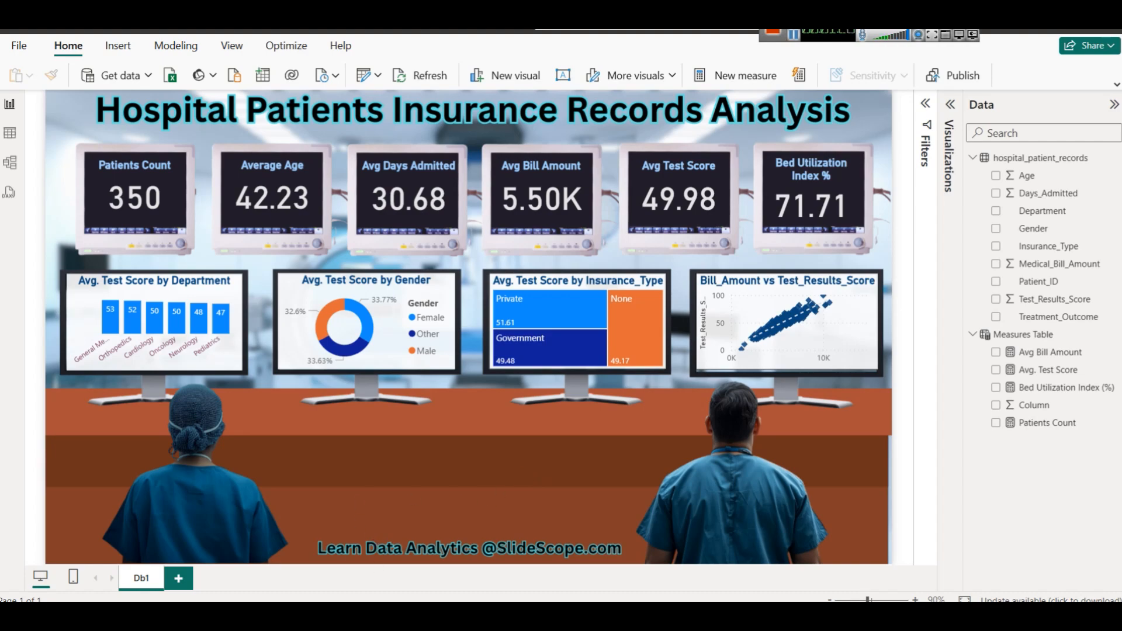
Switch to the hospital patients dataset page in the browser and review its sample analytical questions
{"action": "mouse_move", "coordinate": [346, 611]}
{"action": "left_click", "coordinate": [335, 564]}
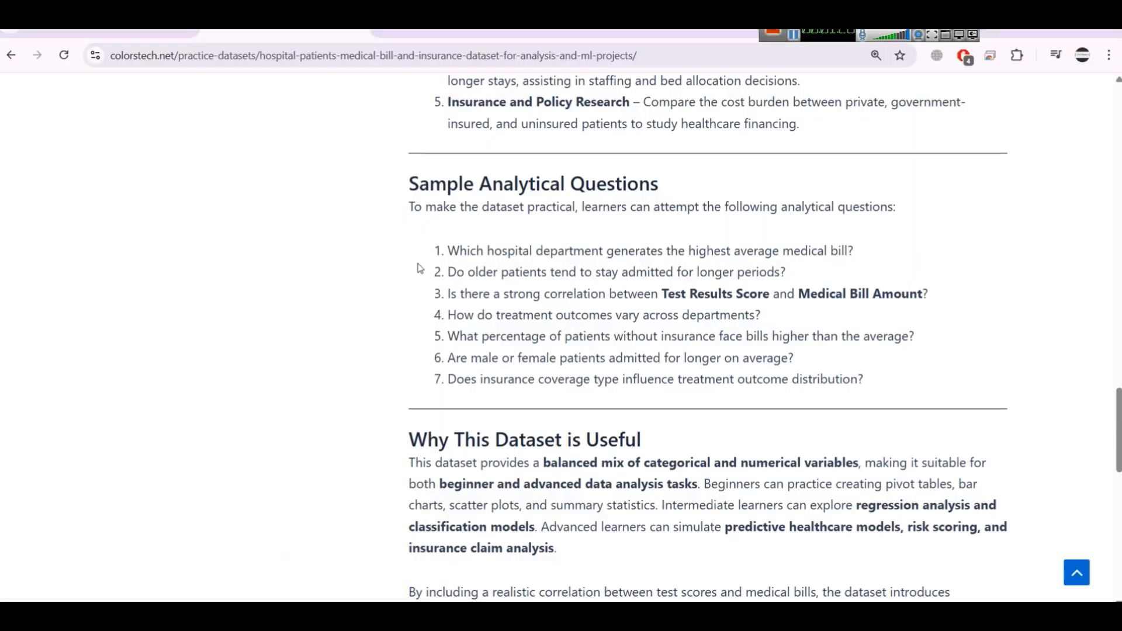
{"action": "left_click", "coordinate": [1038, 31]}
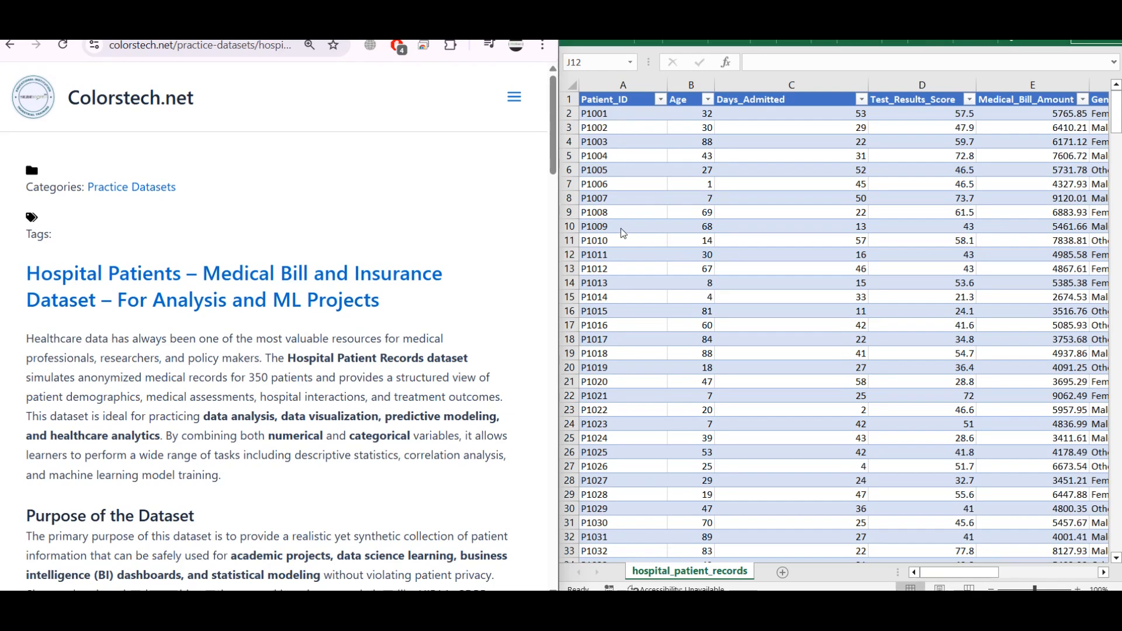
Read the dataset page's purpose section and the column meanings from Patient_ID through Insurance_Type
{"action": "scroll", "coordinate": [224, 287], "scroll_direction": "down", "scroll_amount": 3}
{"action": "scroll", "coordinate": [224, 286], "scroll_direction": "down", "scroll_amount": 4}
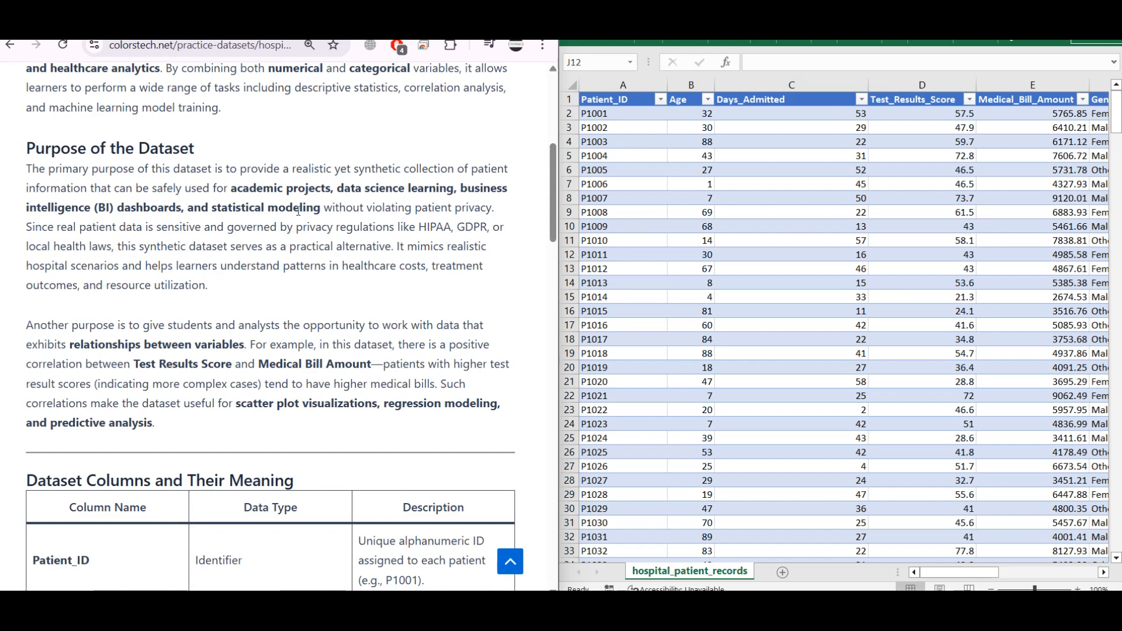
{"action": "scroll", "coordinate": [356, 237], "scroll_direction": "down", "scroll_amount": 1}
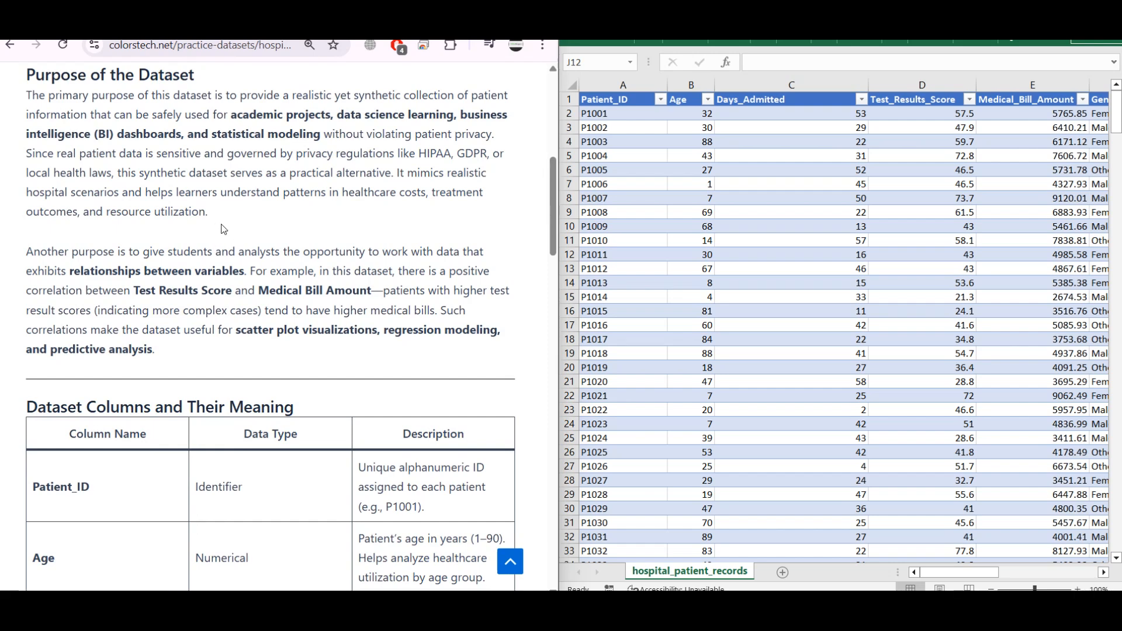
{"action": "scroll", "coordinate": [268, 238], "scroll_direction": "down", "scroll_amount": 4}
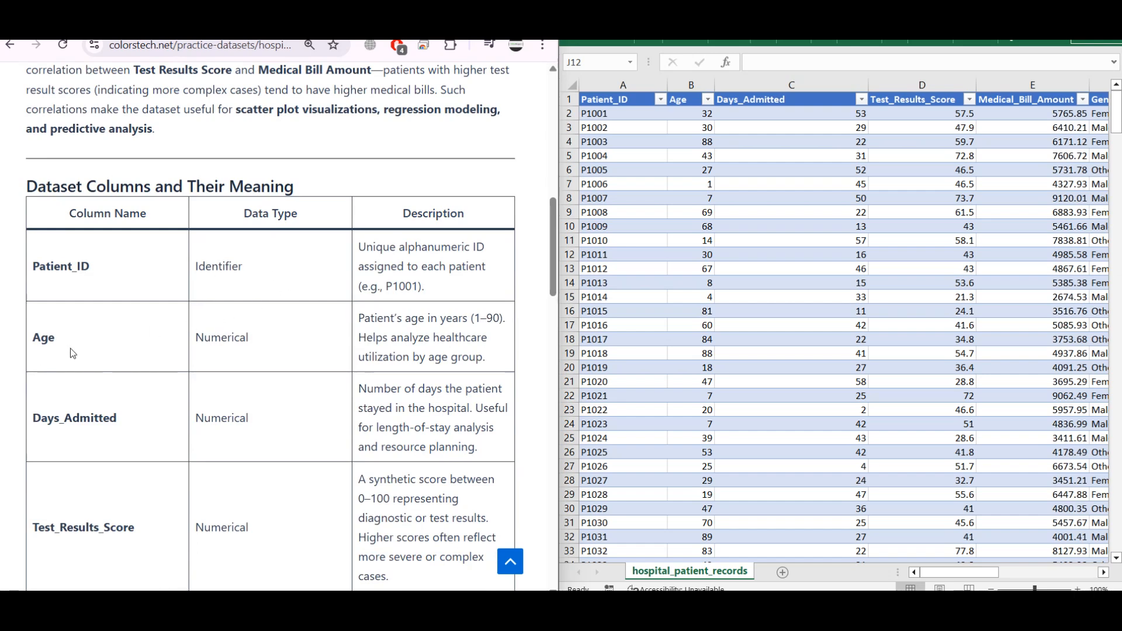
{"action": "scroll", "coordinate": [176, 357], "scroll_direction": "down", "scroll_amount": 1}
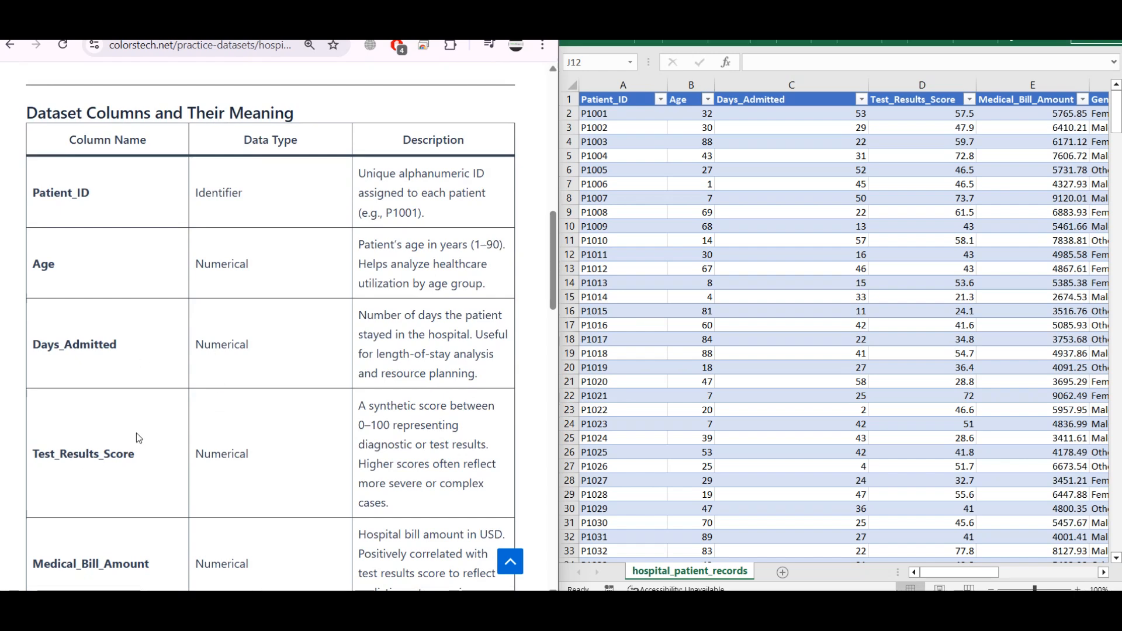
{"action": "scroll", "coordinate": [139, 438], "scroll_direction": "down", "scroll_amount": 2}
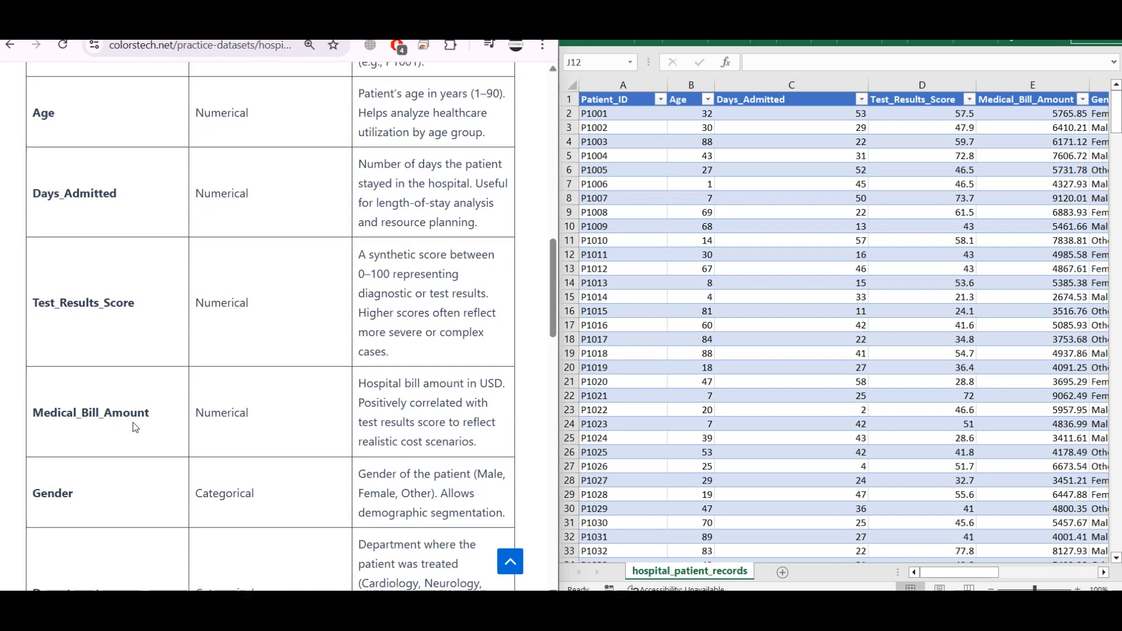
{"action": "scroll", "coordinate": [135, 427], "scroll_direction": "down", "scroll_amount": 3}
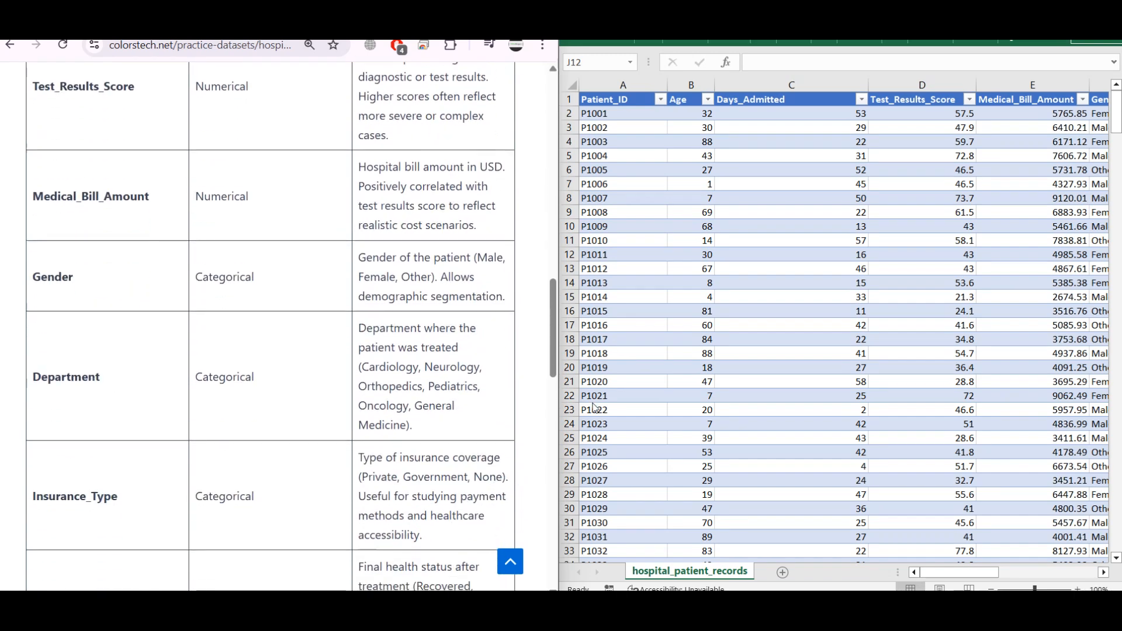
Compare the dataset page's column descriptions with the matching columns in the hospital_patient_records sheet
{"action": "left_click", "coordinate": [965, 571]}
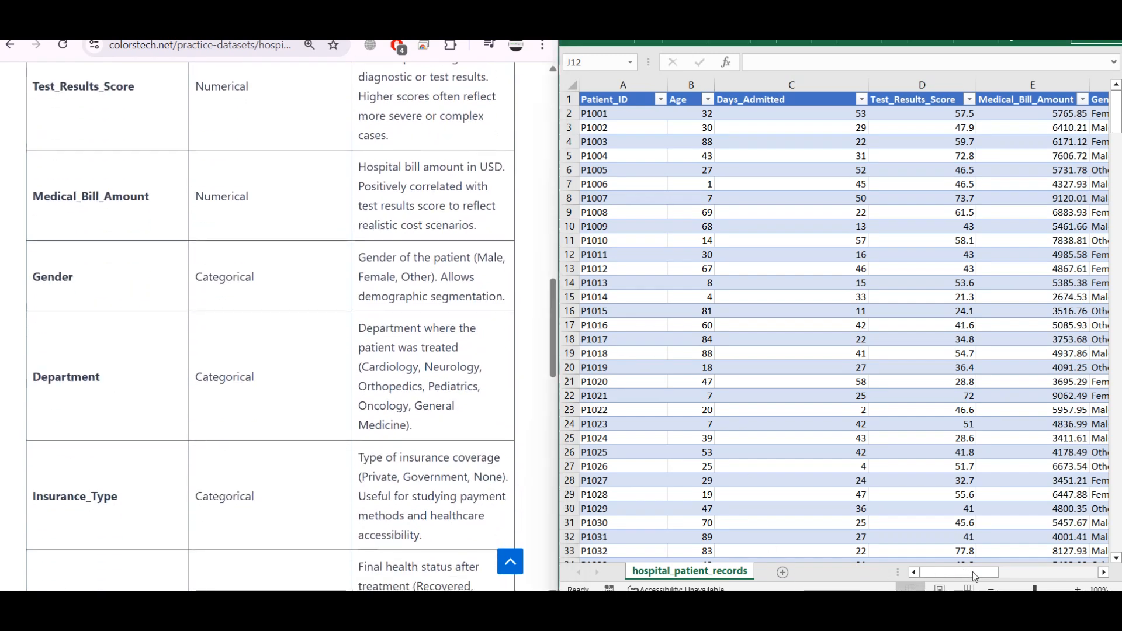
{"action": "left_click", "coordinate": [1023, 572]}
{"action": "scroll", "coordinate": [179, 421], "scroll_direction": "down", "scroll_amount": 2}
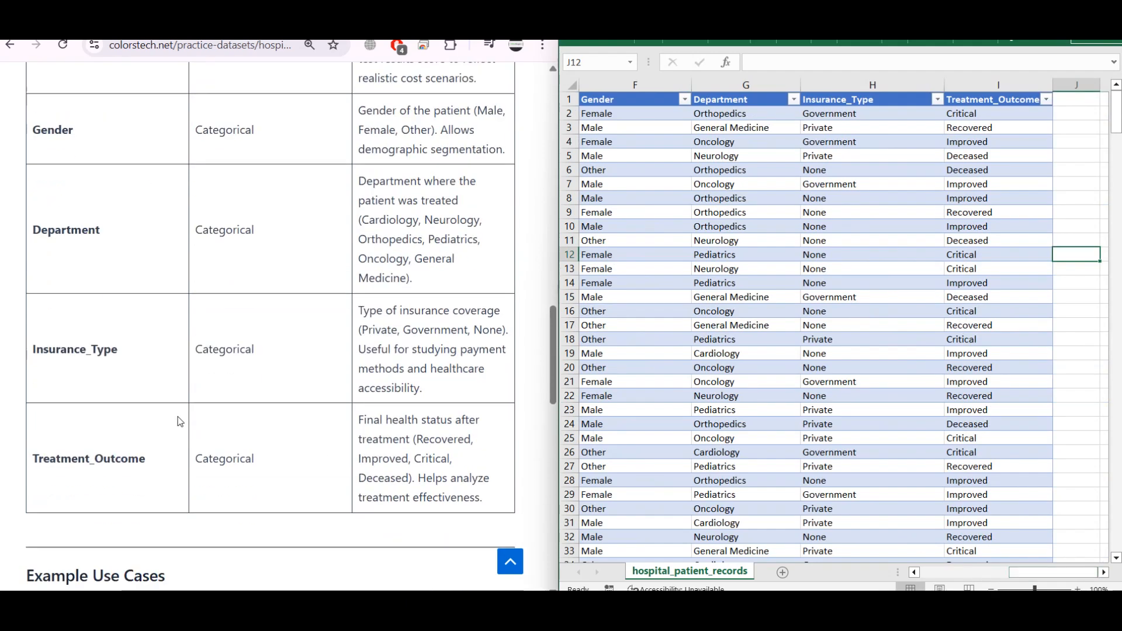
{"action": "scroll", "coordinate": [177, 418], "scroll_direction": "up", "scroll_amount": 2}
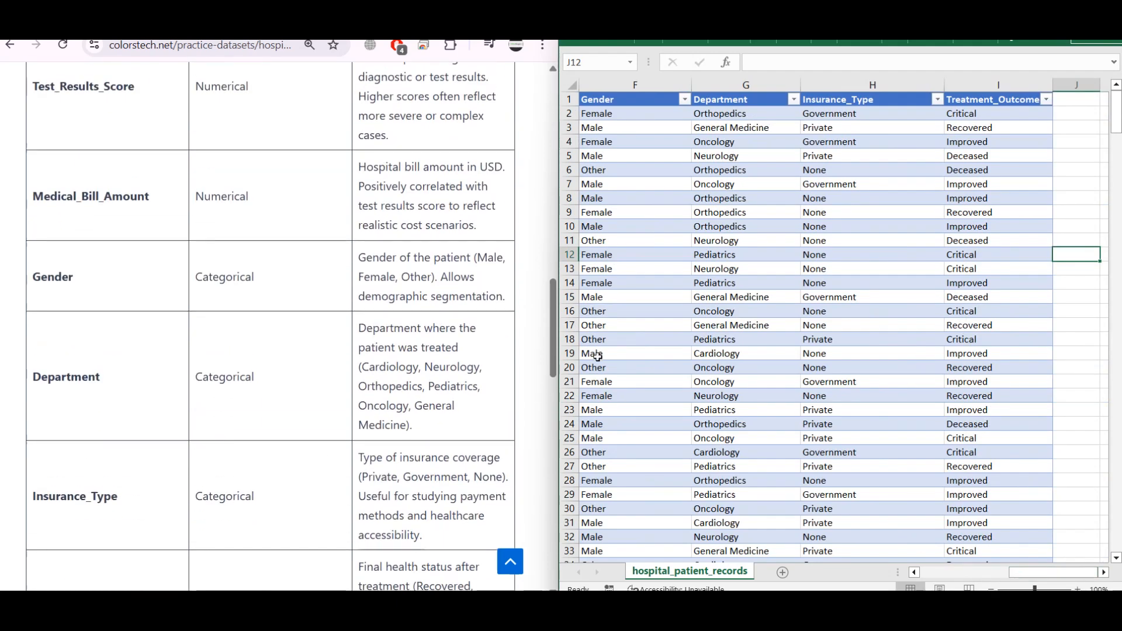
{"action": "scroll", "coordinate": [274, 432], "scroll_direction": "down", "scroll_amount": 2}
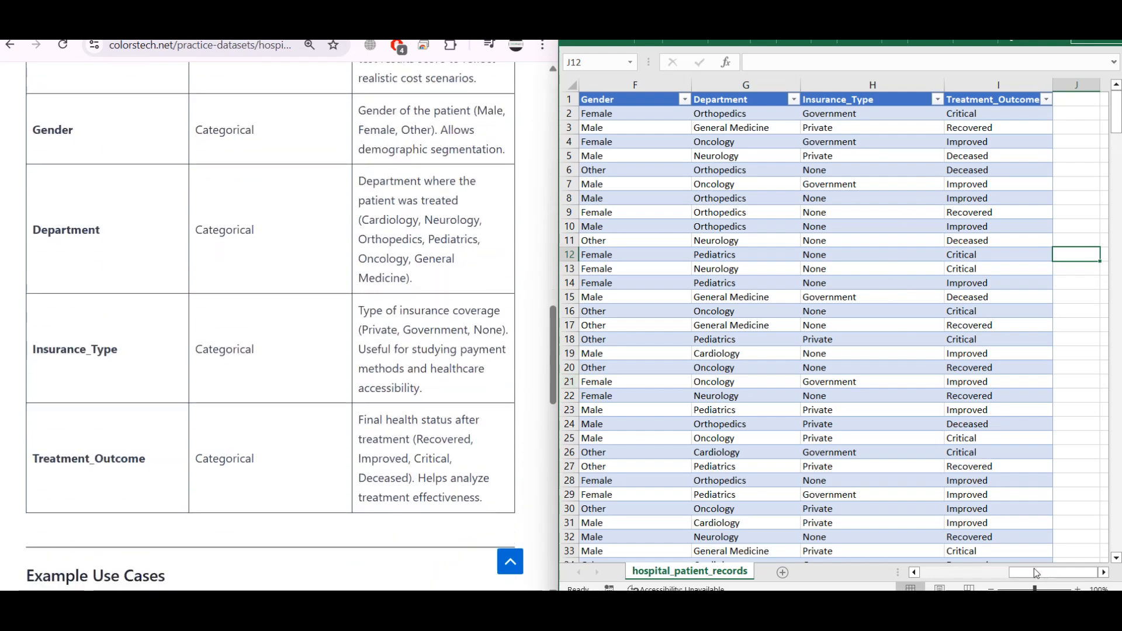
{"action": "left_click_drag", "start_coordinate": [1029, 570], "coordinate": [973, 576]}
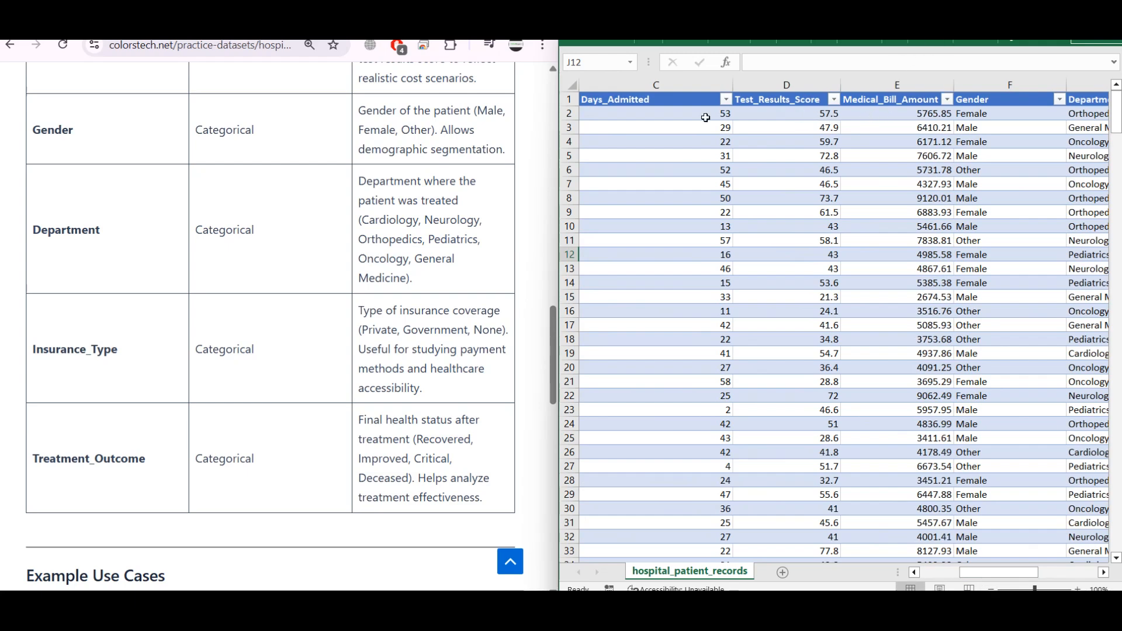
{"action": "scroll", "coordinate": [245, 339], "scroll_direction": "up", "scroll_amount": 4}
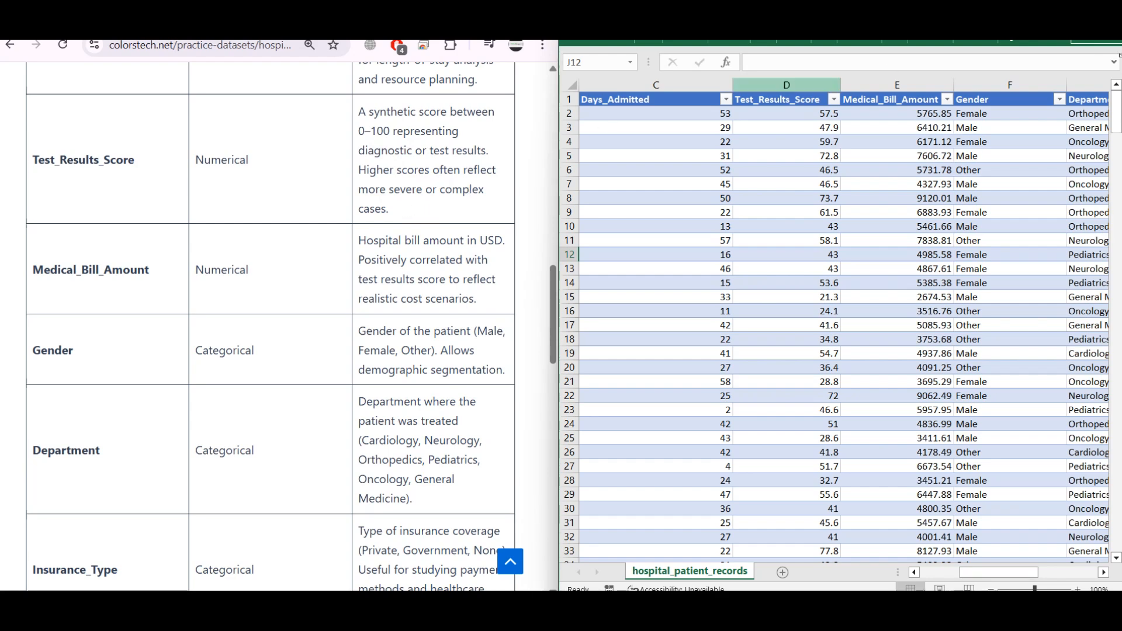
Enlarge the hospital_patient_records sheet and check the filter values of the Insurance_Type column without applying a filter
{"action": "left_click", "coordinate": [1074, 14]}
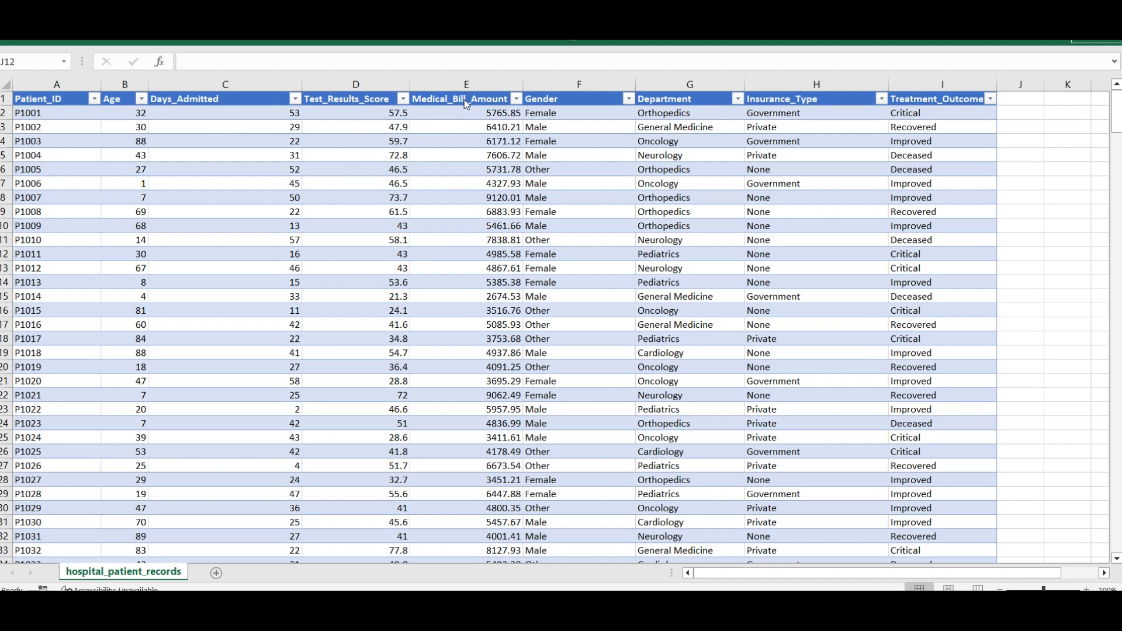
{"action": "left_click", "coordinate": [882, 99]}
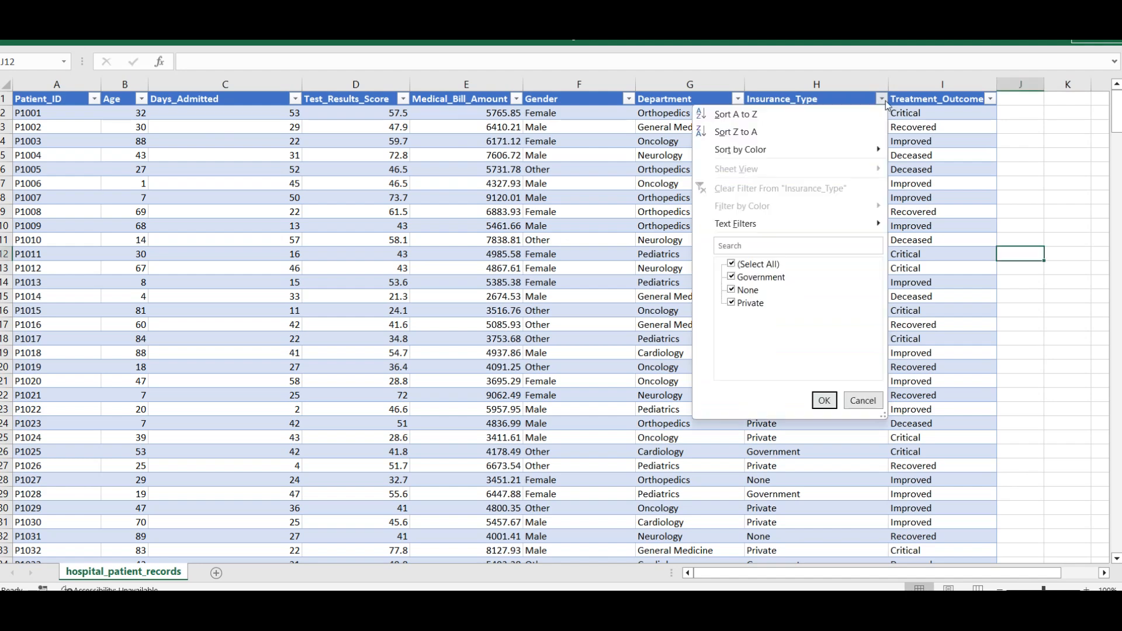
{"action": "left_click", "coordinate": [858, 400]}
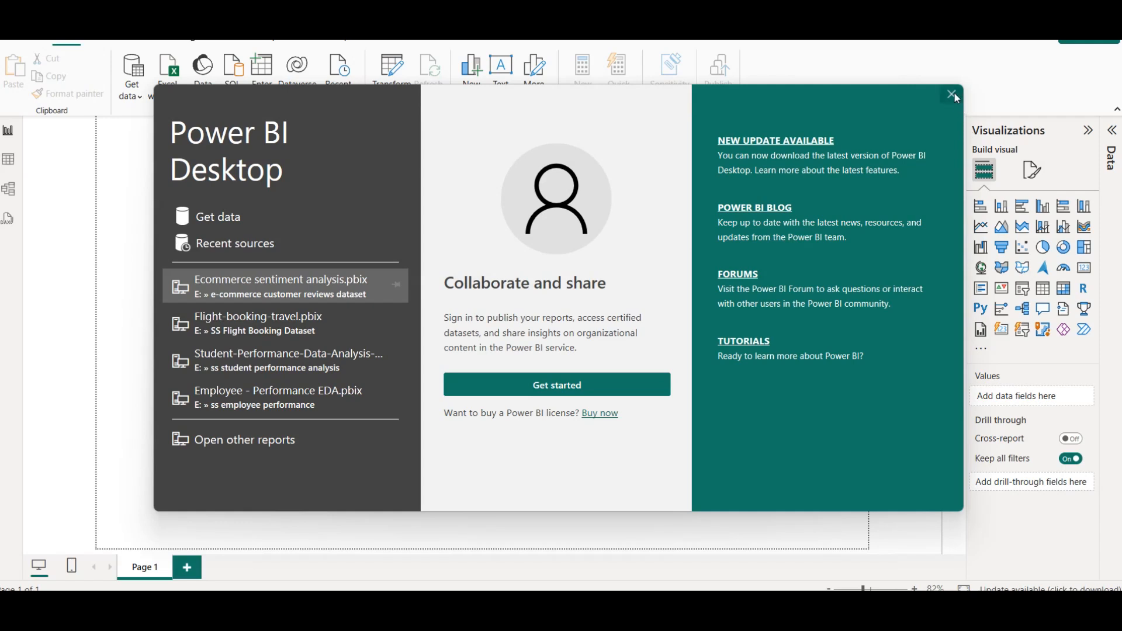
In Power BI Desktop, import hospital_patient_records.csv as a Text/CSV source and open it with Transform Data
{"action": "left_click", "coordinate": [952, 94]}
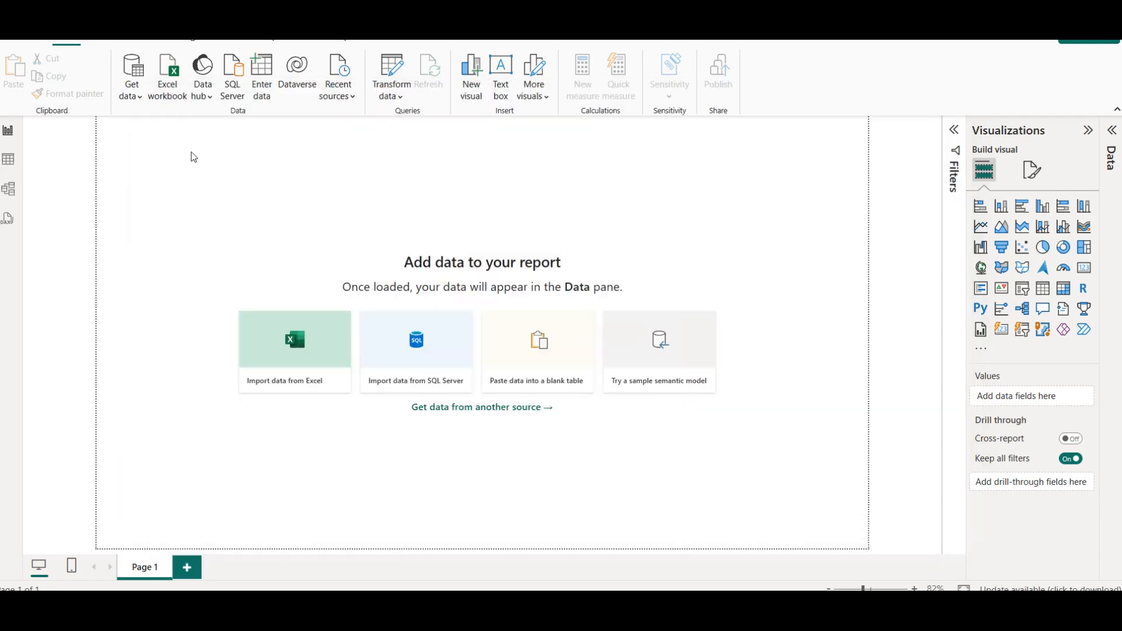
{"action": "left_click", "coordinate": [139, 99]}
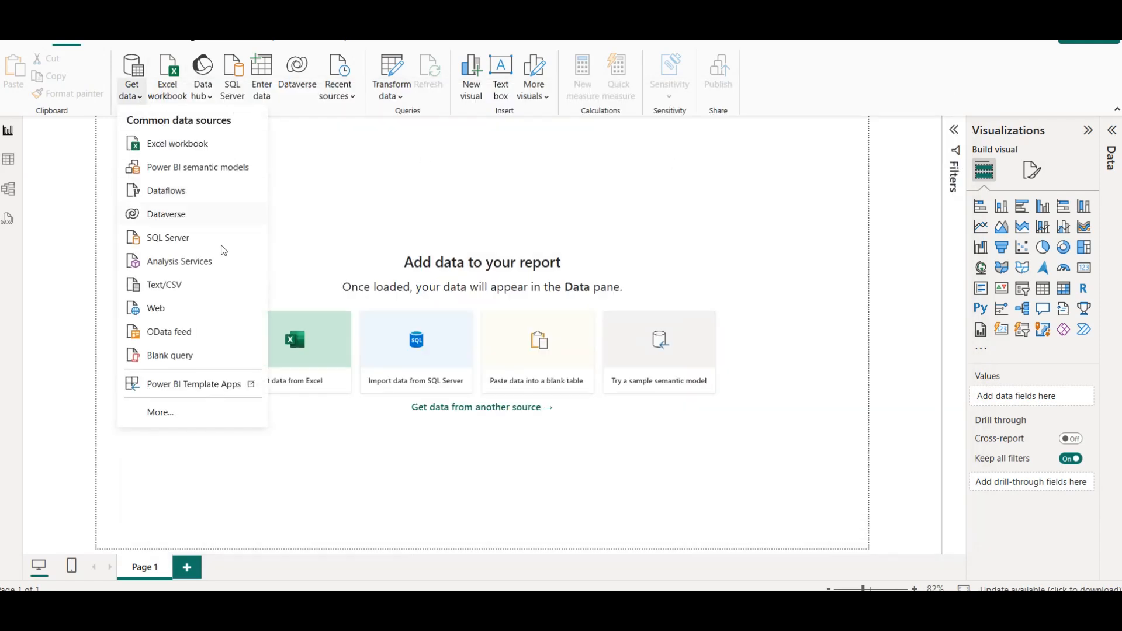
{"action": "left_click", "coordinate": [193, 296]}
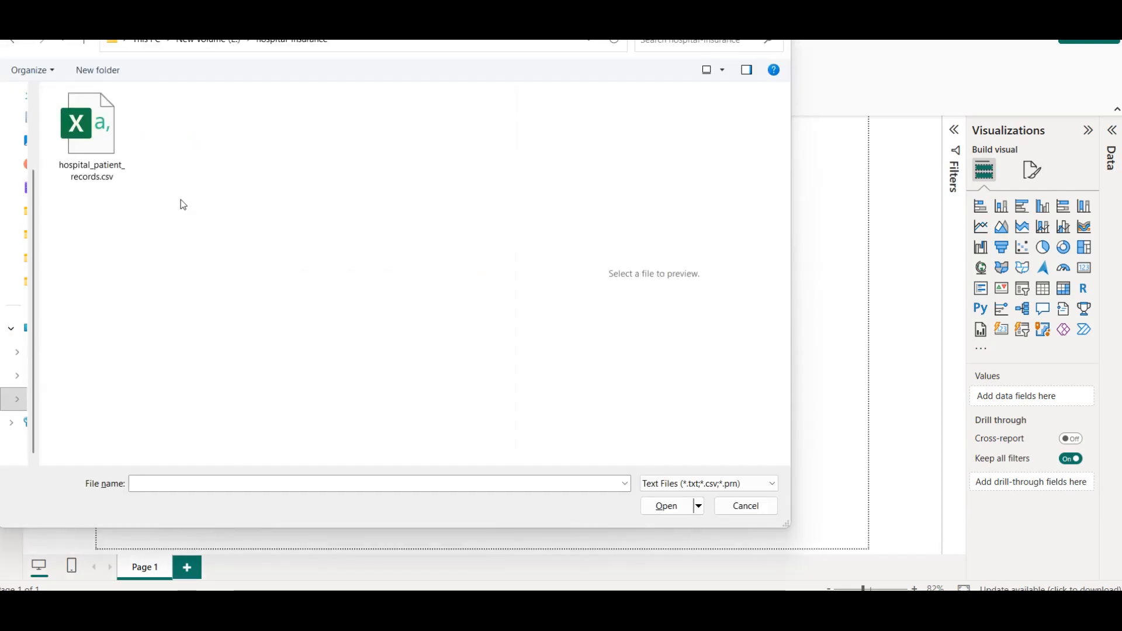
{"action": "left_click", "coordinate": [98, 154]}
{"action": "left_click", "coordinate": [647, 507]}
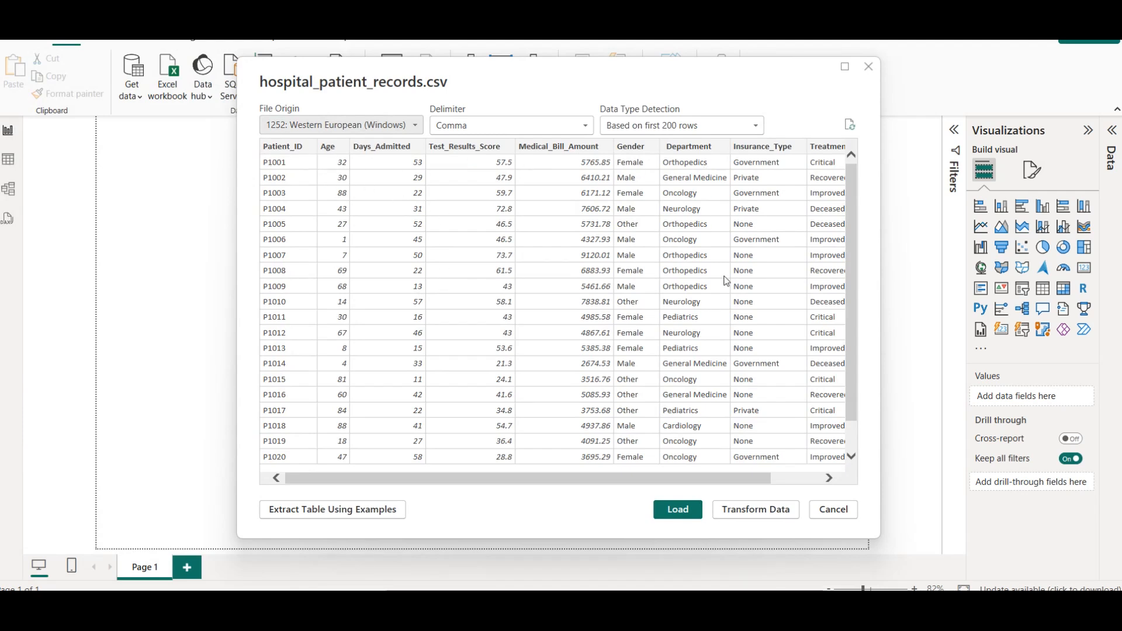
{"action": "left_click", "coordinate": [749, 511]}
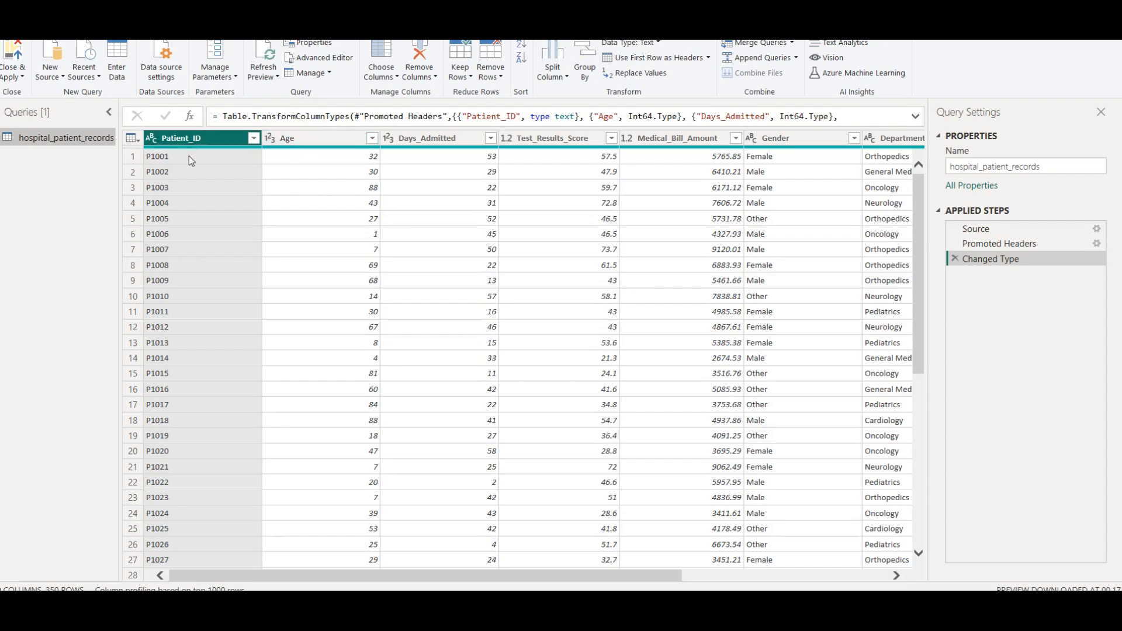
Close and apply the hospital_patient_records query, and expand the table's field list in the report
{"action": "left_click", "coordinate": [138, 141]}
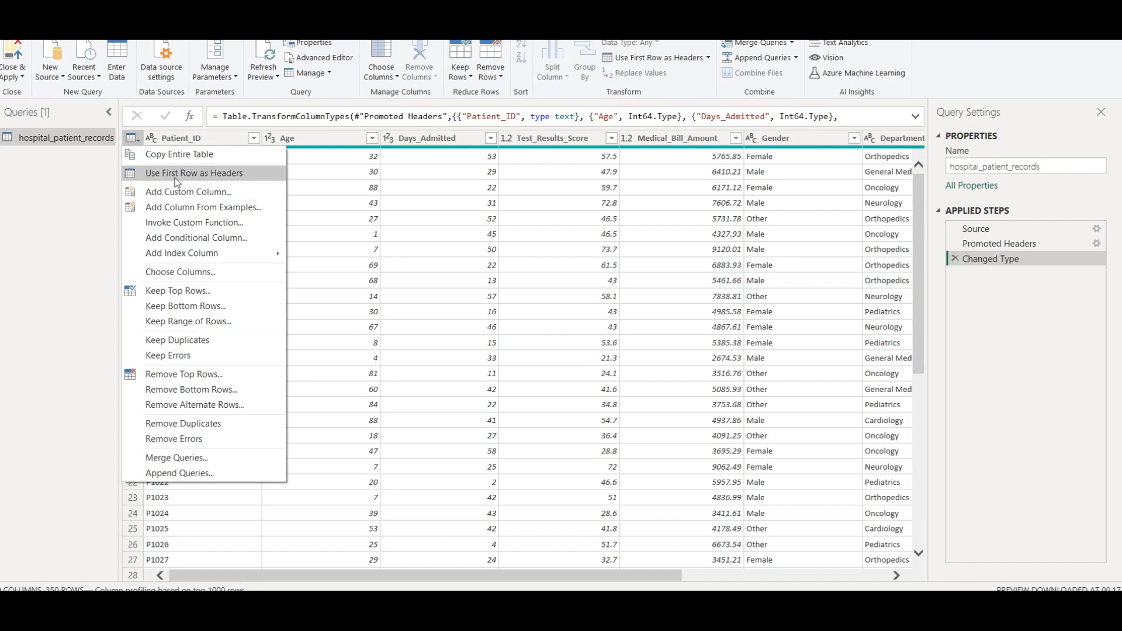
{"action": "left_click", "coordinate": [73, 44]}
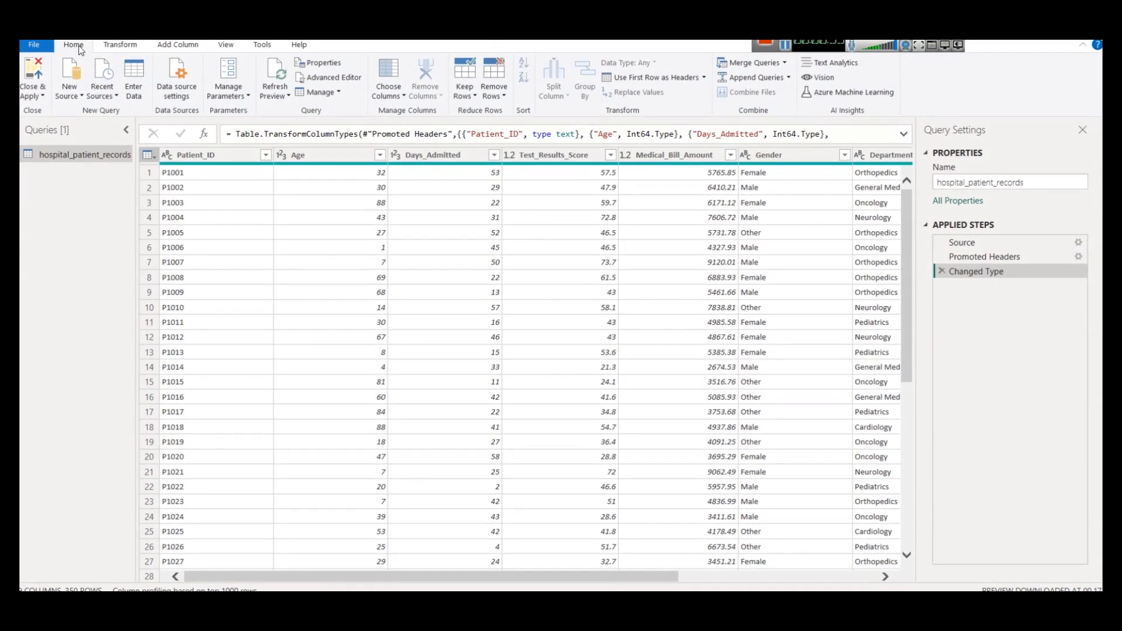
{"action": "left_click", "coordinate": [34, 96]}
{"action": "left_click", "coordinate": [59, 141]}
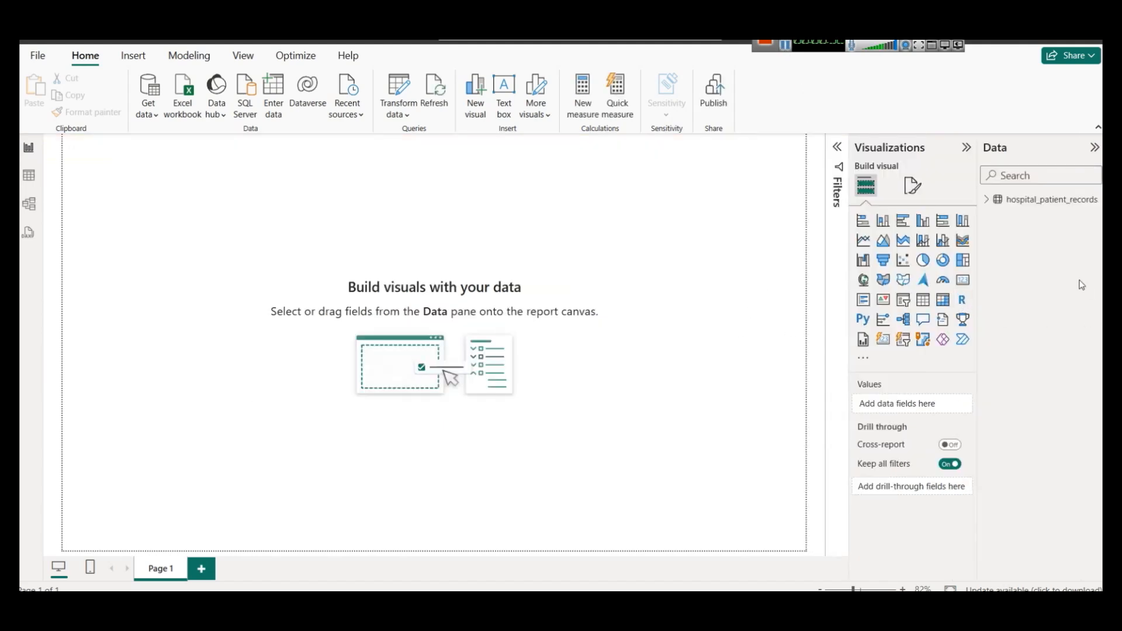
{"action": "left_click", "coordinate": [987, 200]}
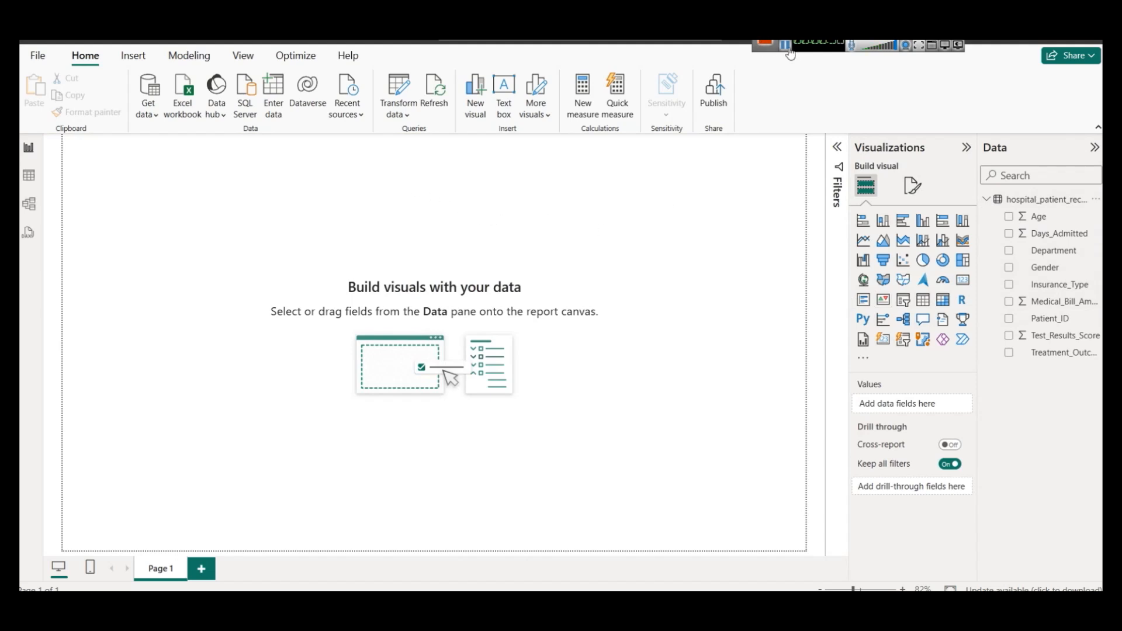
Save the report as a Power BI file in the hospital-insurance folder on drive E, with a name starting with "Hospital"
{"action": "key", "text": "ctrl+s"}
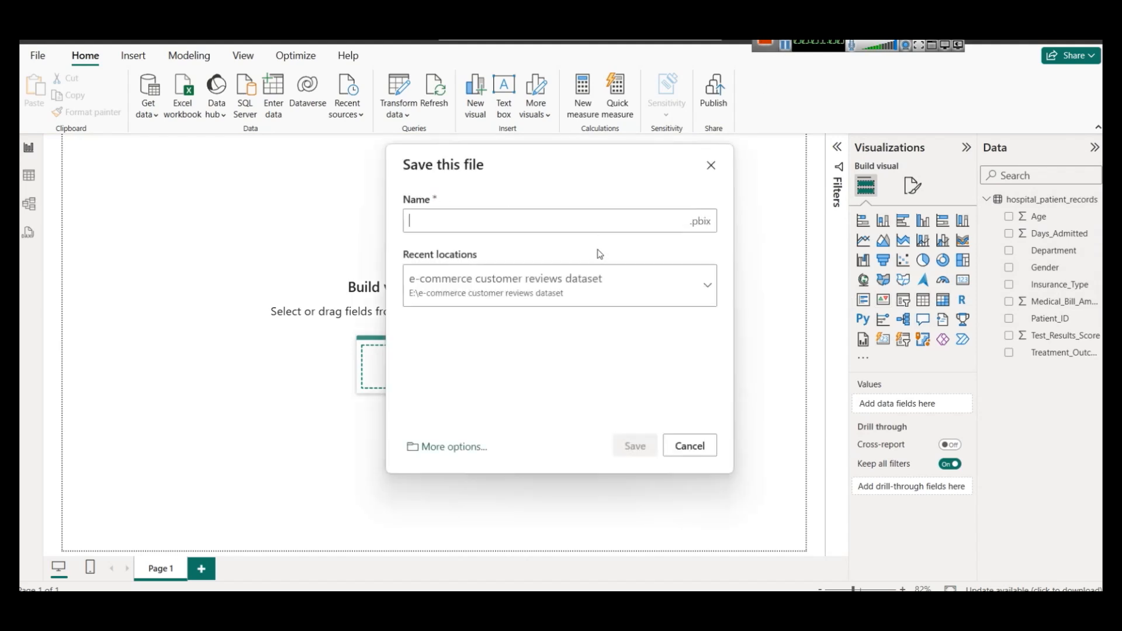
{"action": "left_click", "coordinate": [440, 447]}
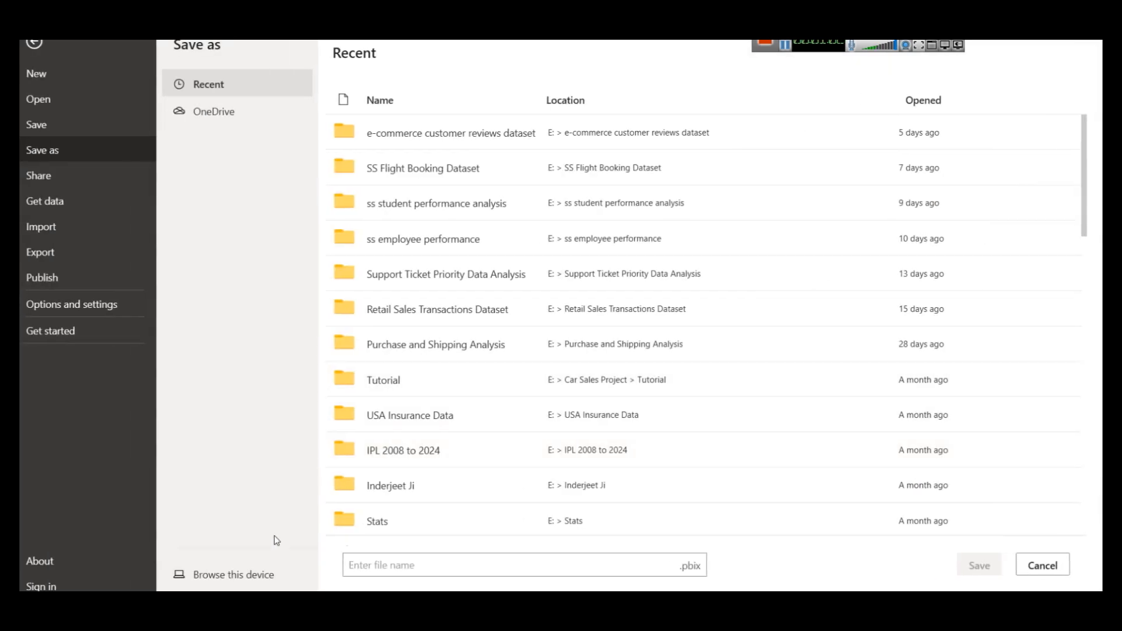
{"action": "left_click", "coordinate": [250, 573]}
{"action": "left_click", "coordinate": [217, 60]}
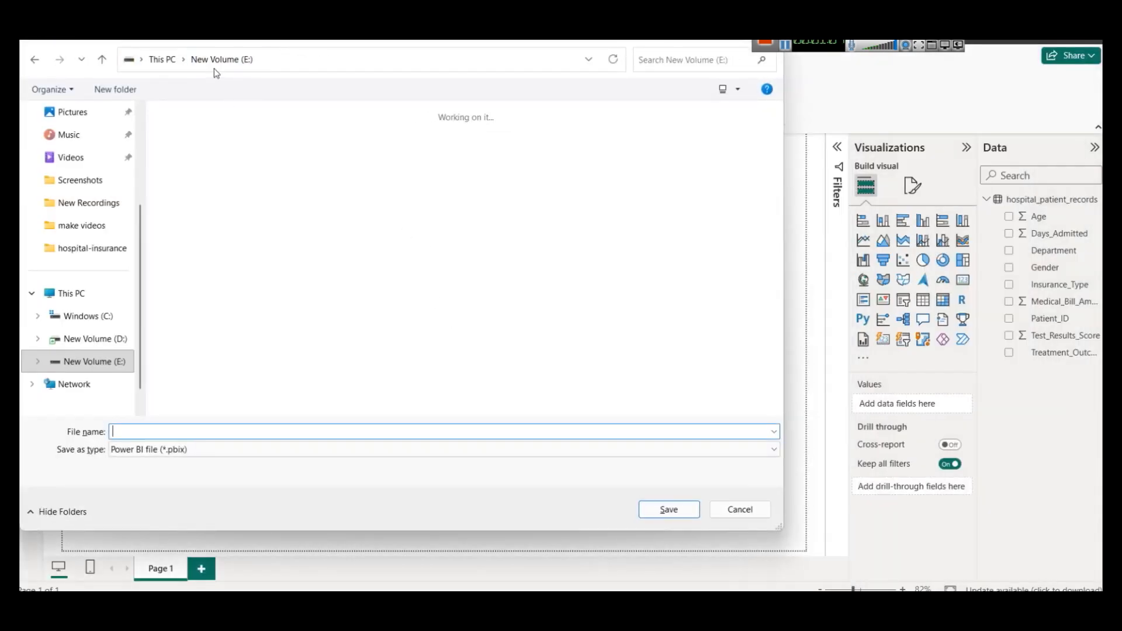
{"action": "double_click", "coordinate": [82, 143]}
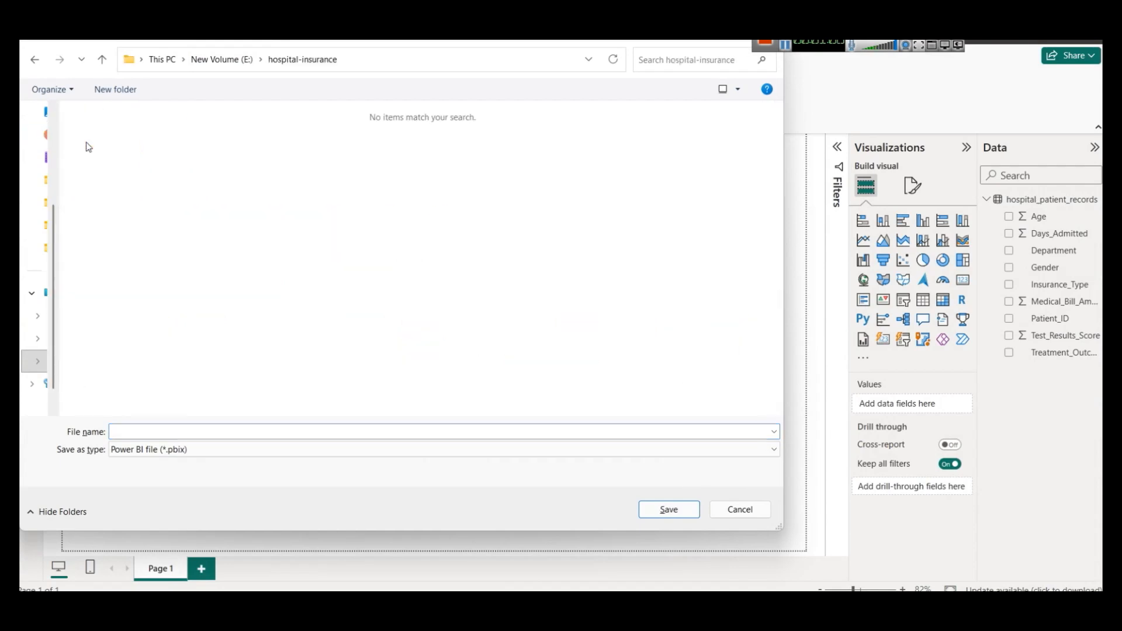
{"action": "left_click", "coordinate": [198, 426]}
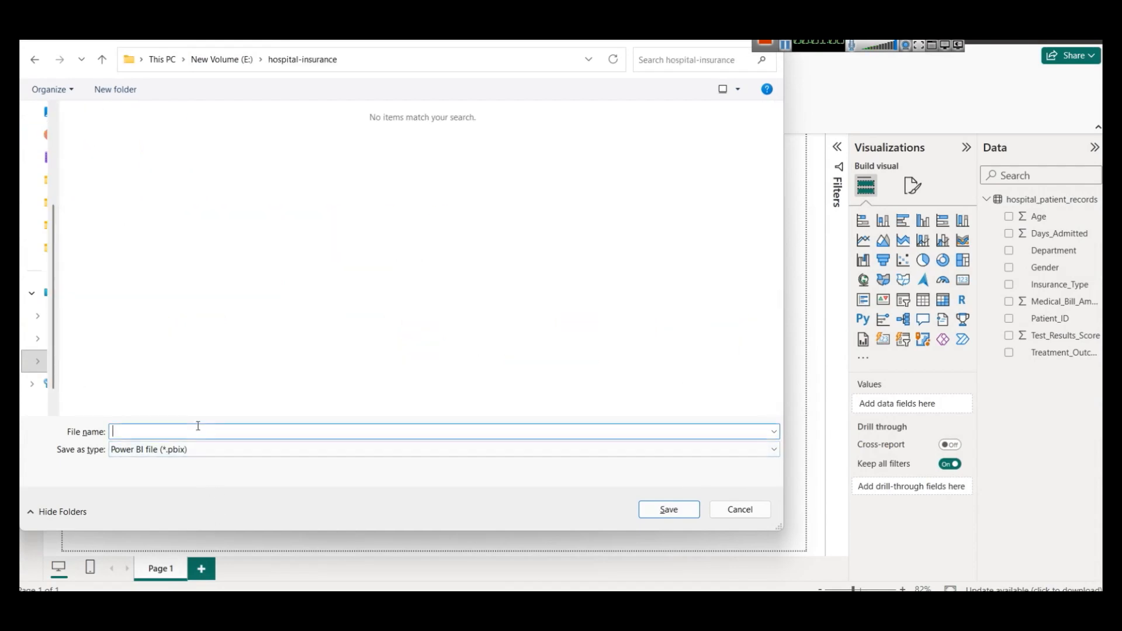
{"action": "type", "text": "Hospital"}
{"action": "key", "text": "Down"}
{"action": "key", "text": "BackSpace"}
{"action": "key", "text": "Return"}
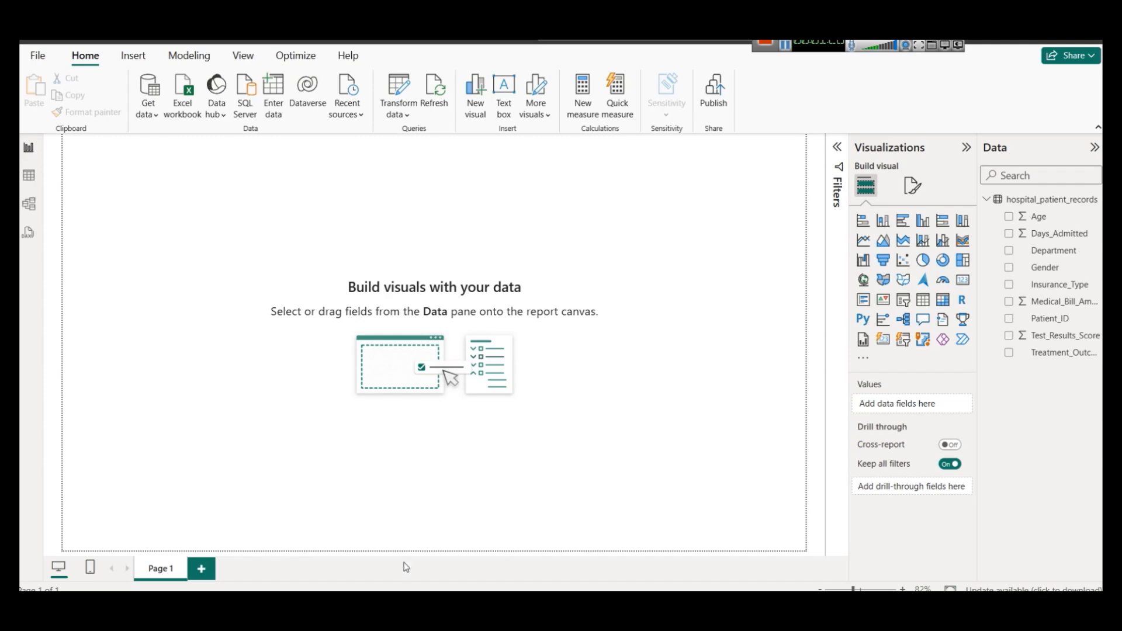
View the "Hospital Patients Insurance Records Analysis" background design in Canva and return to the Power BI report
{"action": "left_click", "coordinate": [384, 528]}
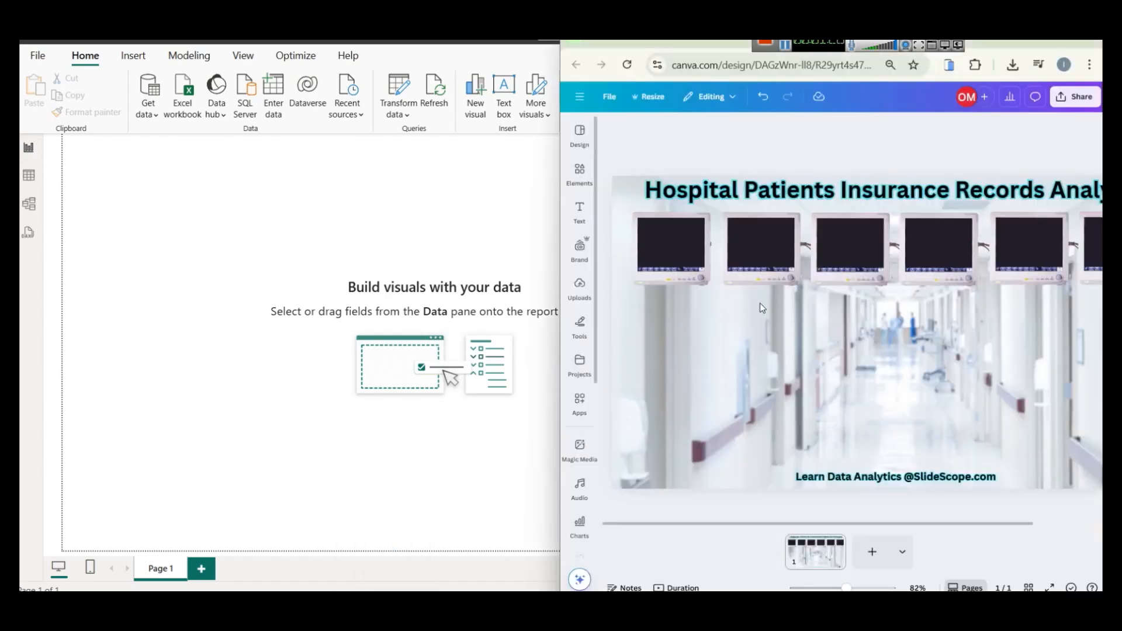
{"action": "left_click", "coordinate": [1064, 44]}
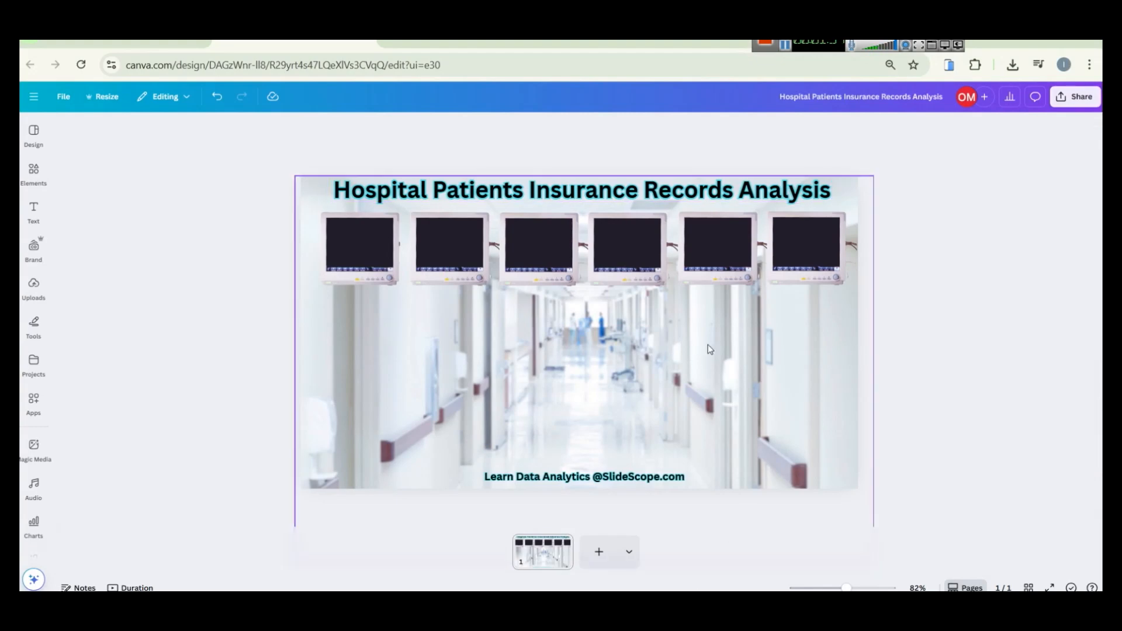
{"action": "left_click", "coordinate": [478, 605]}
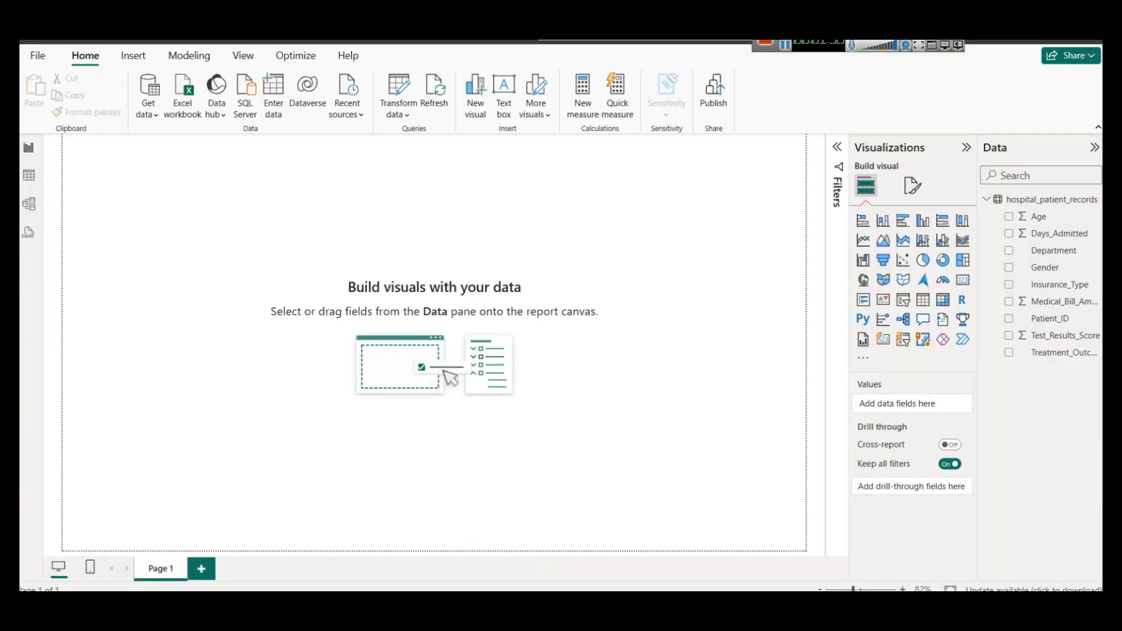
Set Hospital Patients Insurance Records Analysis.png from the hospital-insurance folder as the page's canvas background and reduce its transparency to the minimum
{"action": "left_click", "coordinate": [903, 195]}
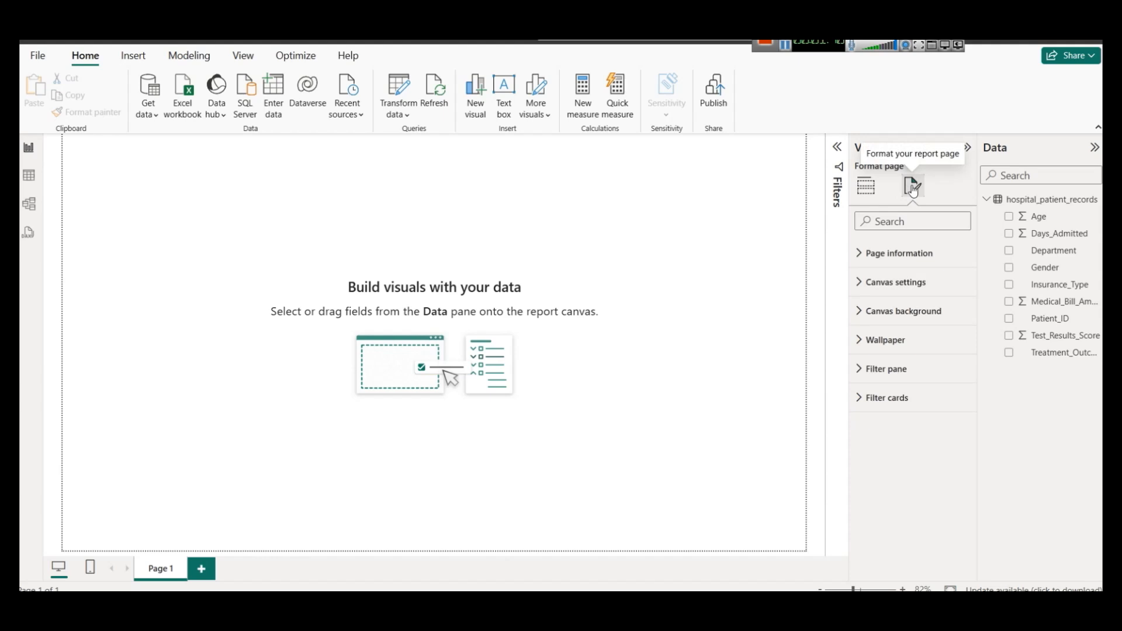
{"action": "left_click", "coordinate": [885, 314]}
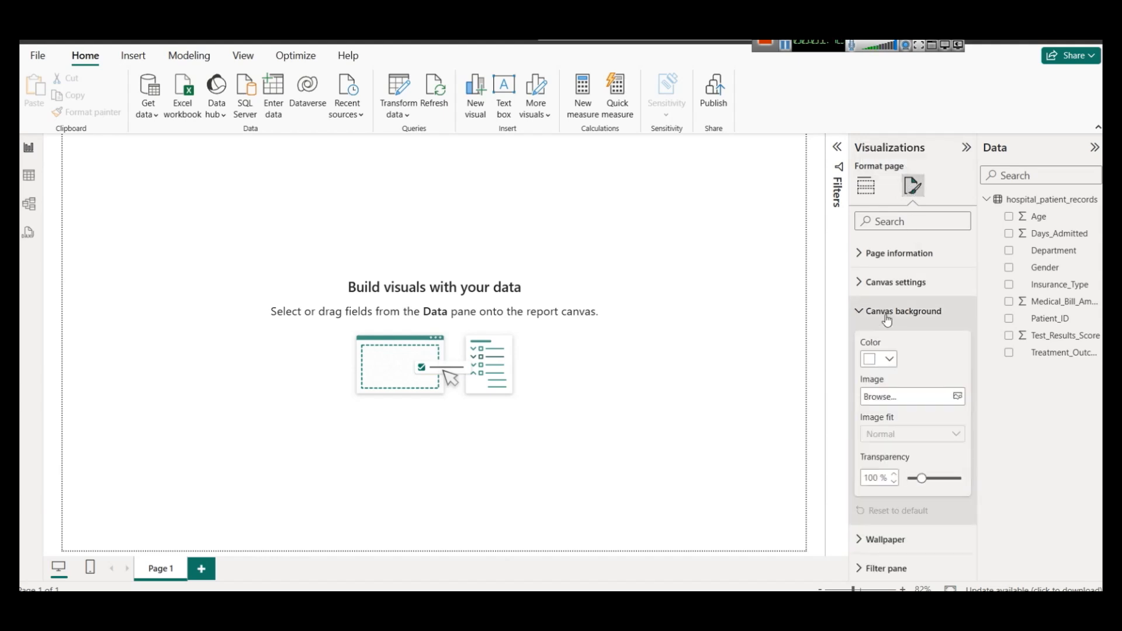
{"action": "left_click", "coordinate": [877, 397]}
{"action": "left_click", "coordinate": [109, 158]}
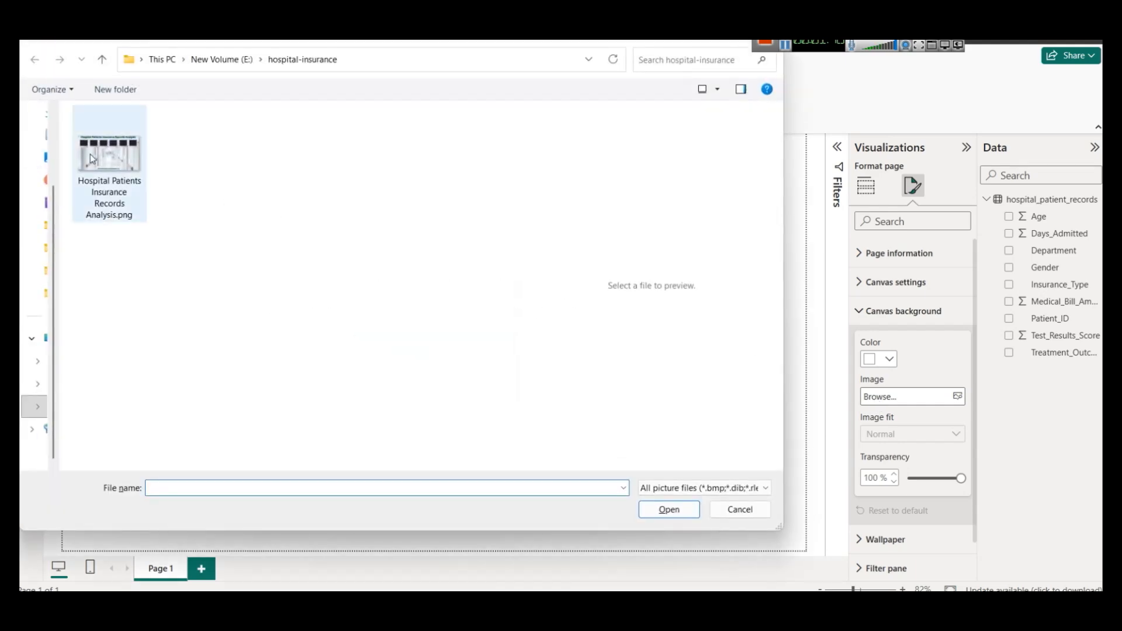
{"action": "left_click", "coordinate": [668, 509]}
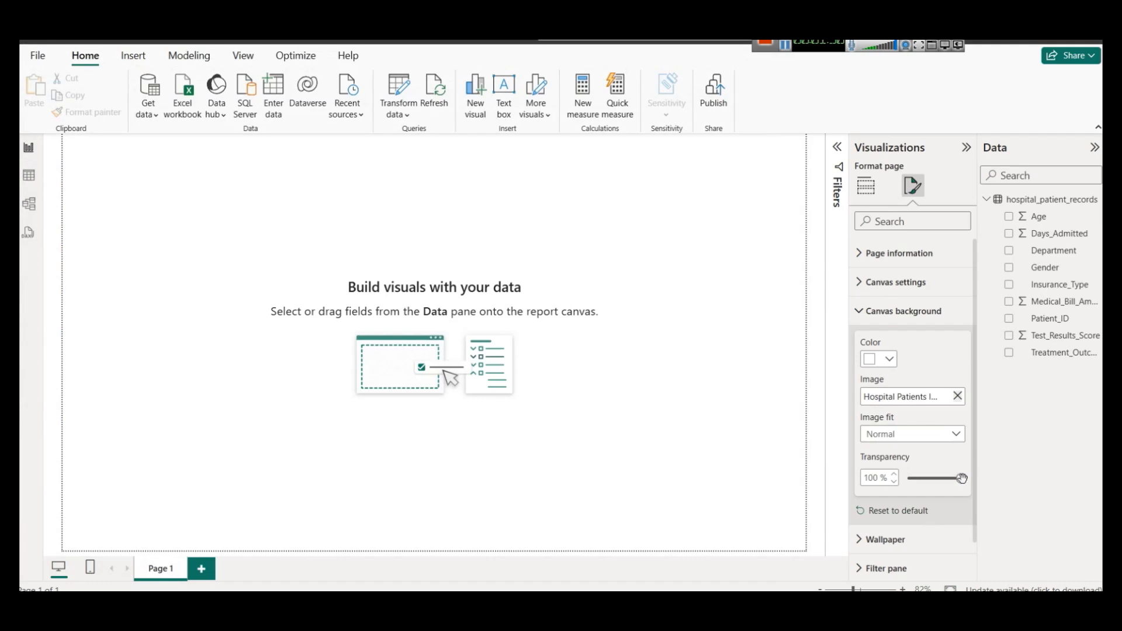
{"action": "left_click_drag", "start_coordinate": [960, 478], "coordinate": [854, 494]}
{"action": "left_click", "coordinate": [702, 381]}
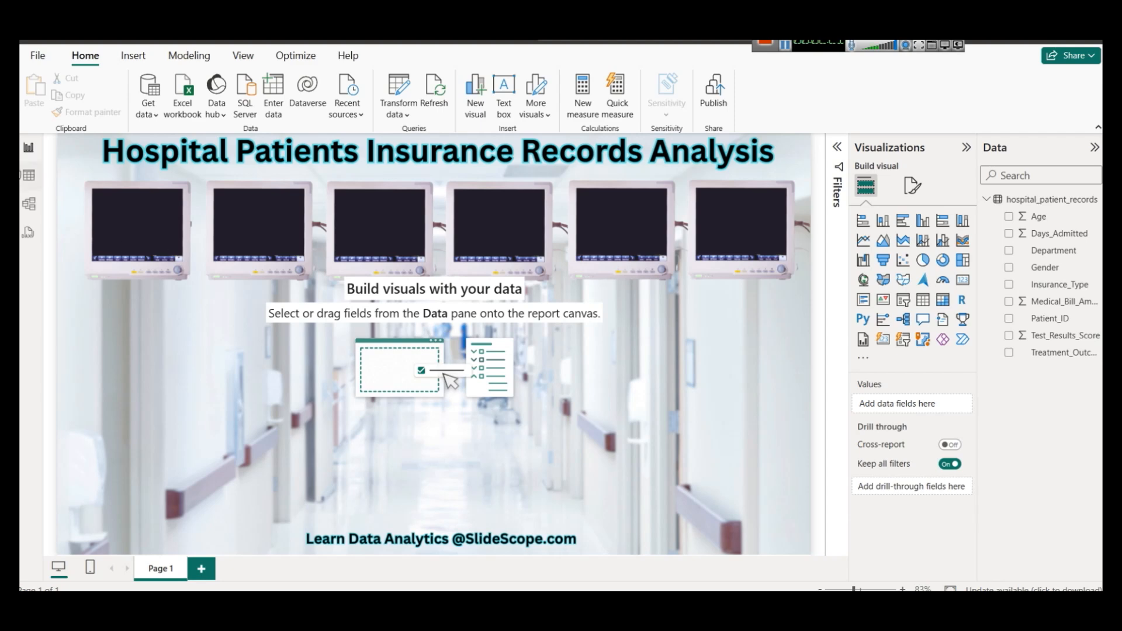
Review the hospital_patient_records rows and columns in the table view and return to the report page
{"action": "left_click", "coordinate": [29, 175]}
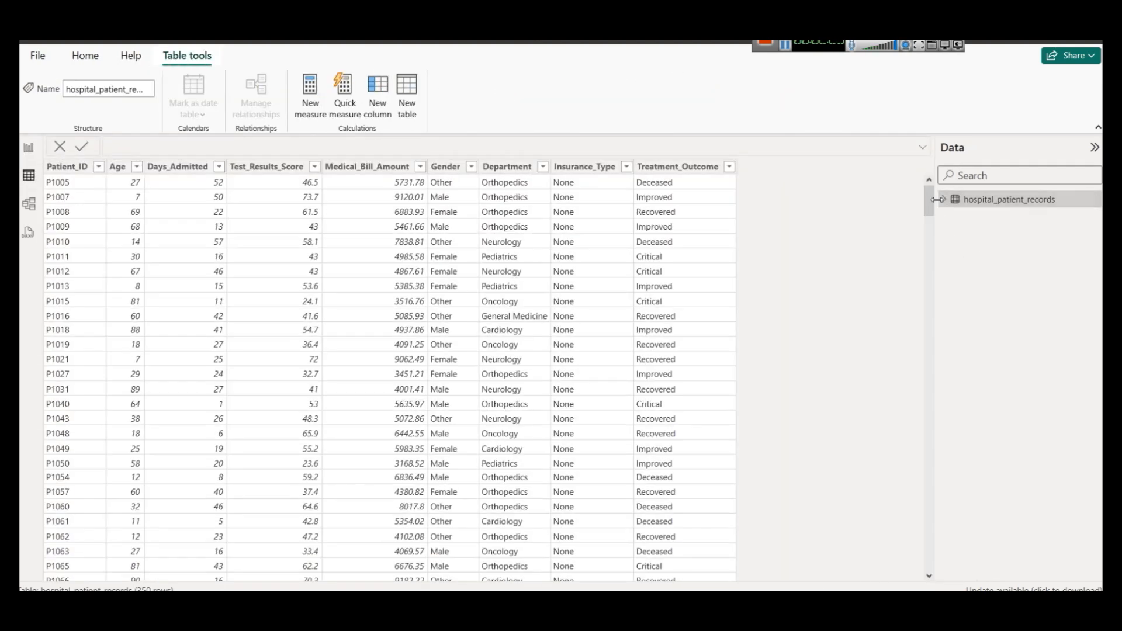
{"action": "left_click", "coordinate": [941, 200]}
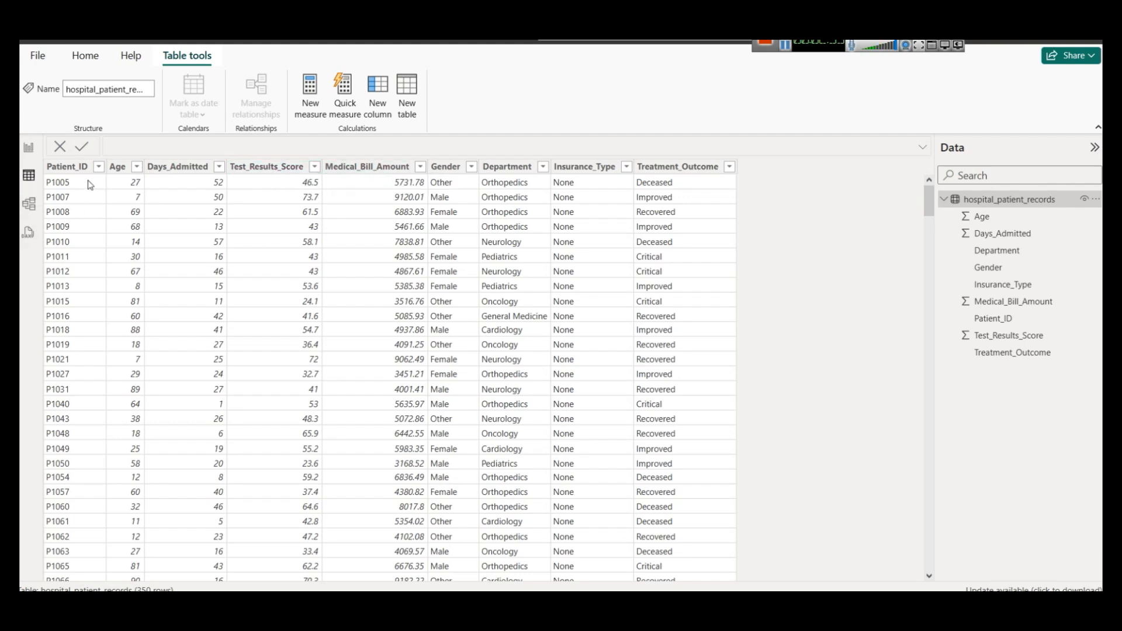
{"action": "left_click", "coordinate": [28, 147]}
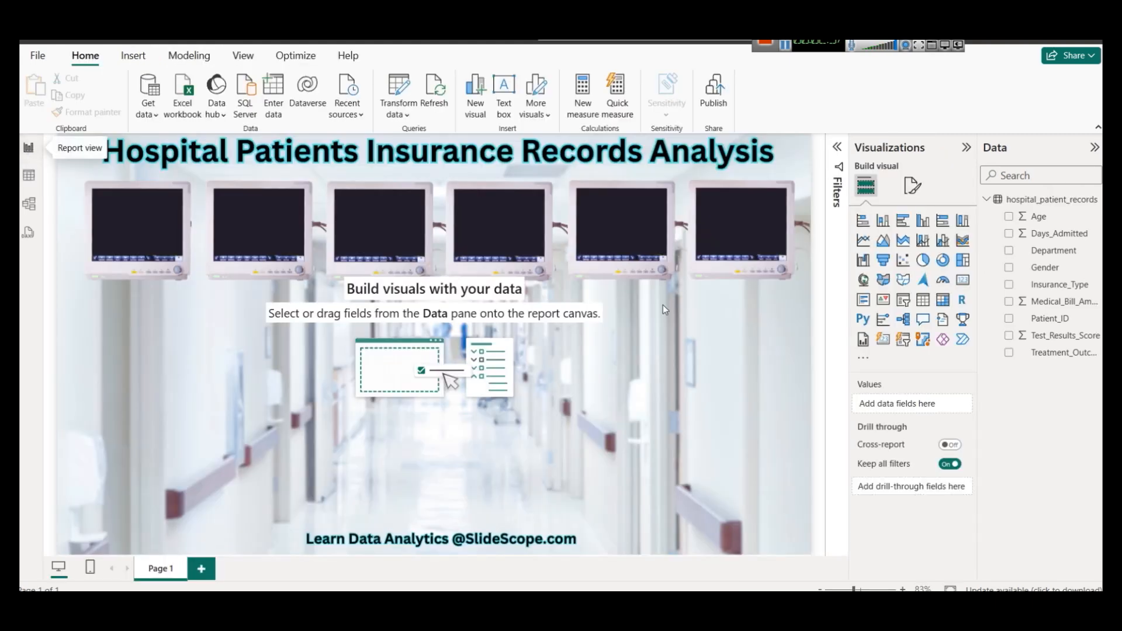
Add an empty card visual, collapse the Filters pane and move the card to the middle of the page
{"action": "left_click", "coordinate": [963, 282]}
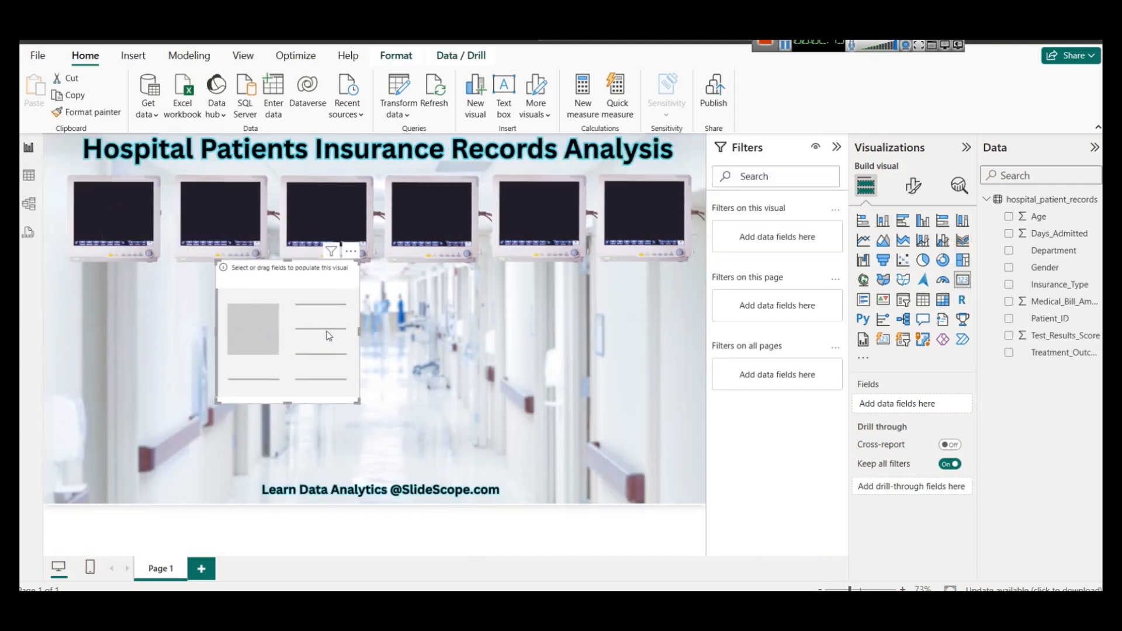
{"action": "left_click", "coordinate": [837, 147]}
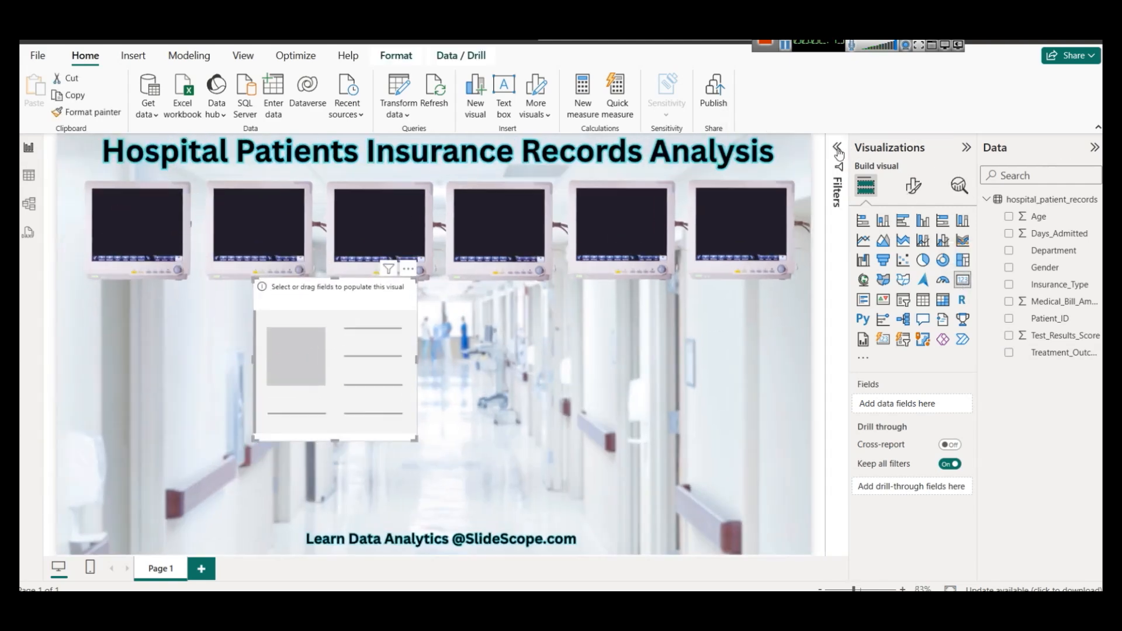
{"action": "left_click_drag", "start_coordinate": [349, 347], "coordinate": [450, 392]}
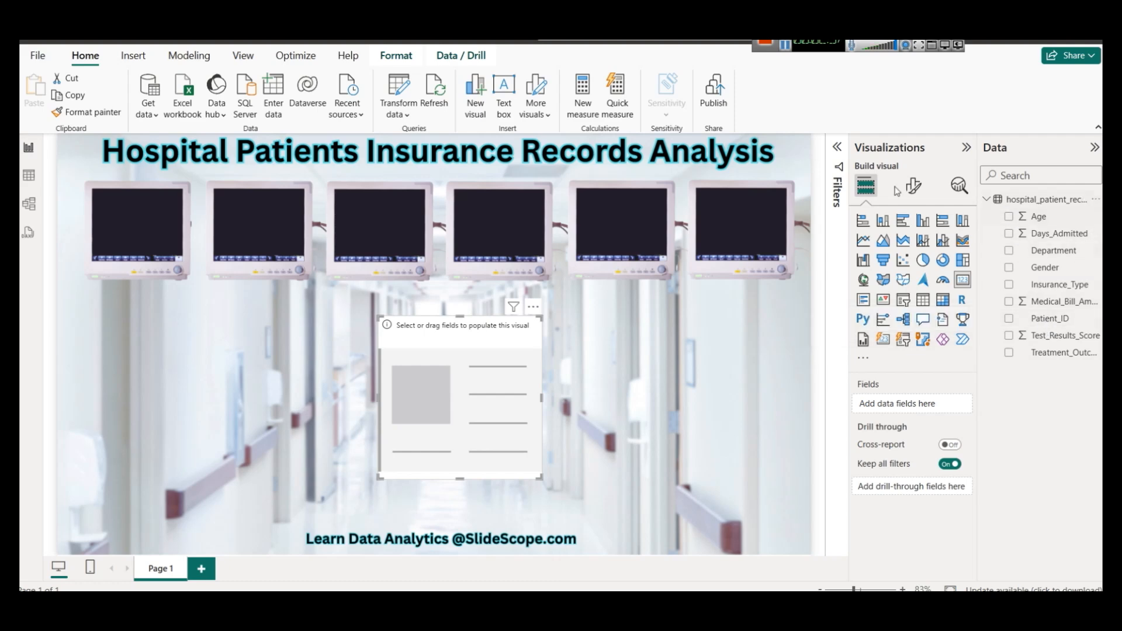
Create a new empty calculated table named "Measures Table"
{"action": "left_click", "coordinate": [188, 56]}
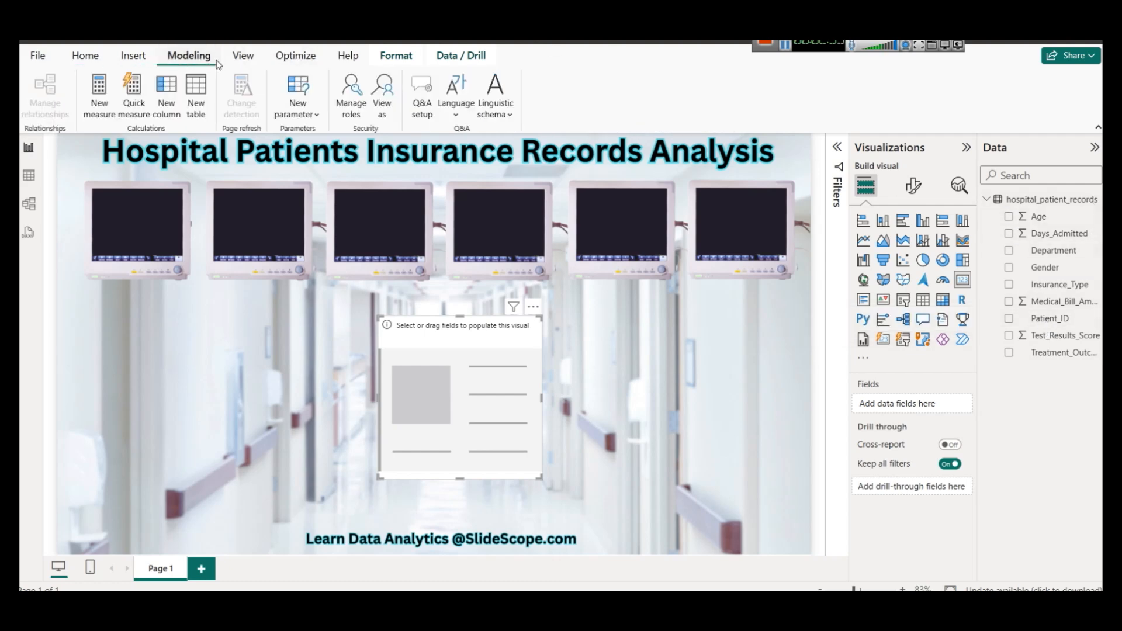
{"action": "left_click", "coordinate": [197, 111]}
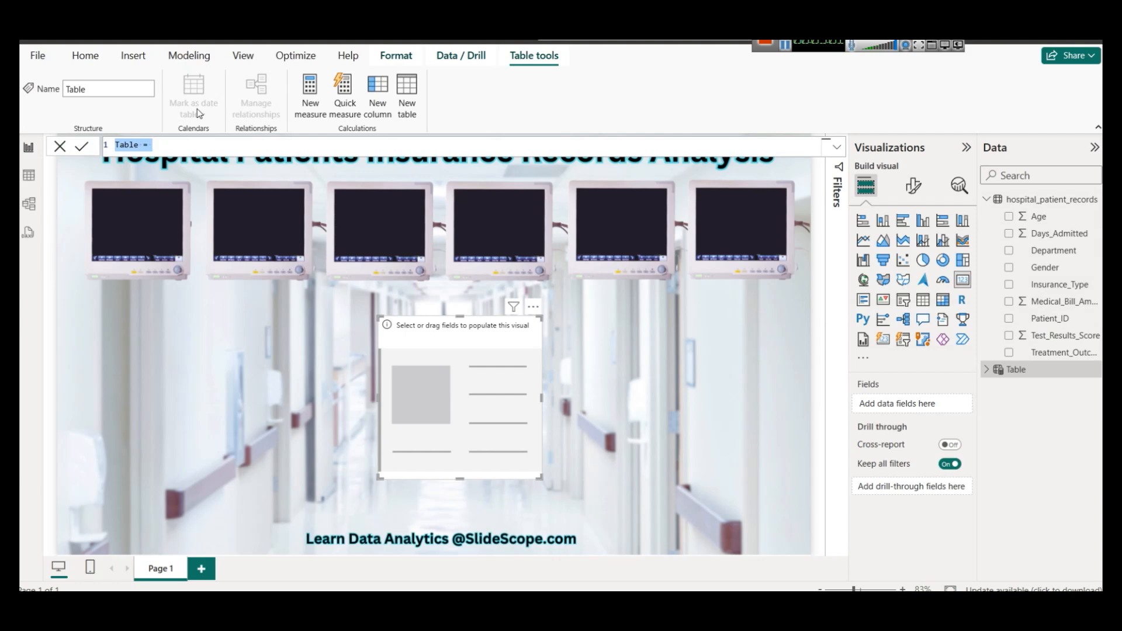
{"action": "key", "text": "Home"}
{"action": "key", "text": "shift+Right"}
{"action": "key", "text": "shift+Right"}
{"action": "key", "text": "shift+Right"}
{"action": "key", "text": "shift+Right"}
{"action": "key", "text": "shift+Right"}
{"action": "type", "text": "Measures Tabl"}
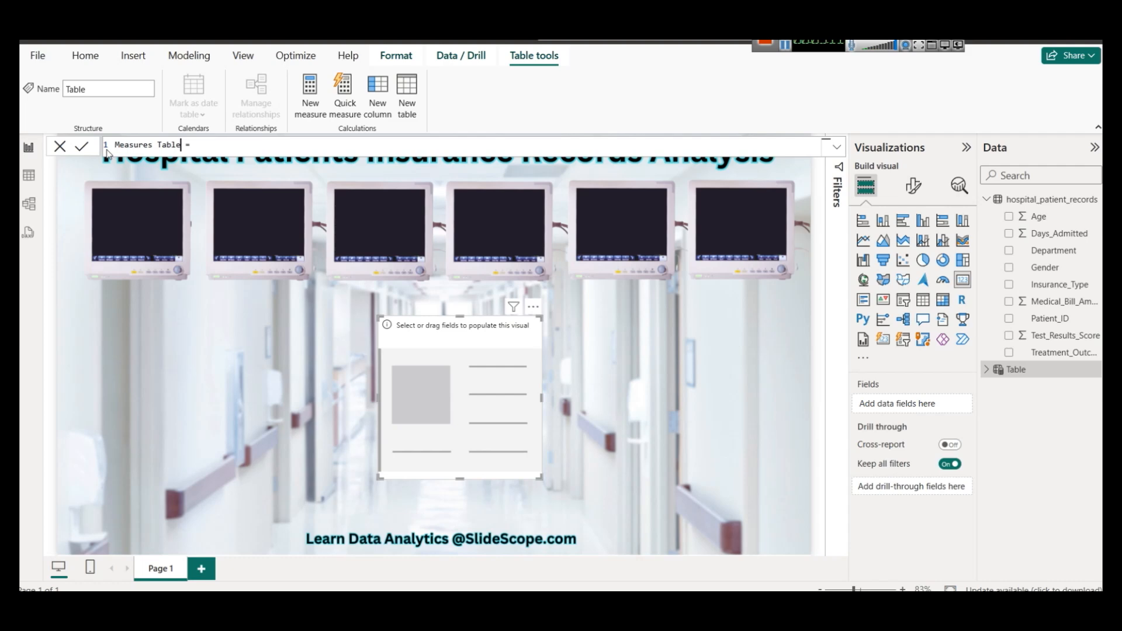
{"action": "left_click", "coordinate": [82, 147]}
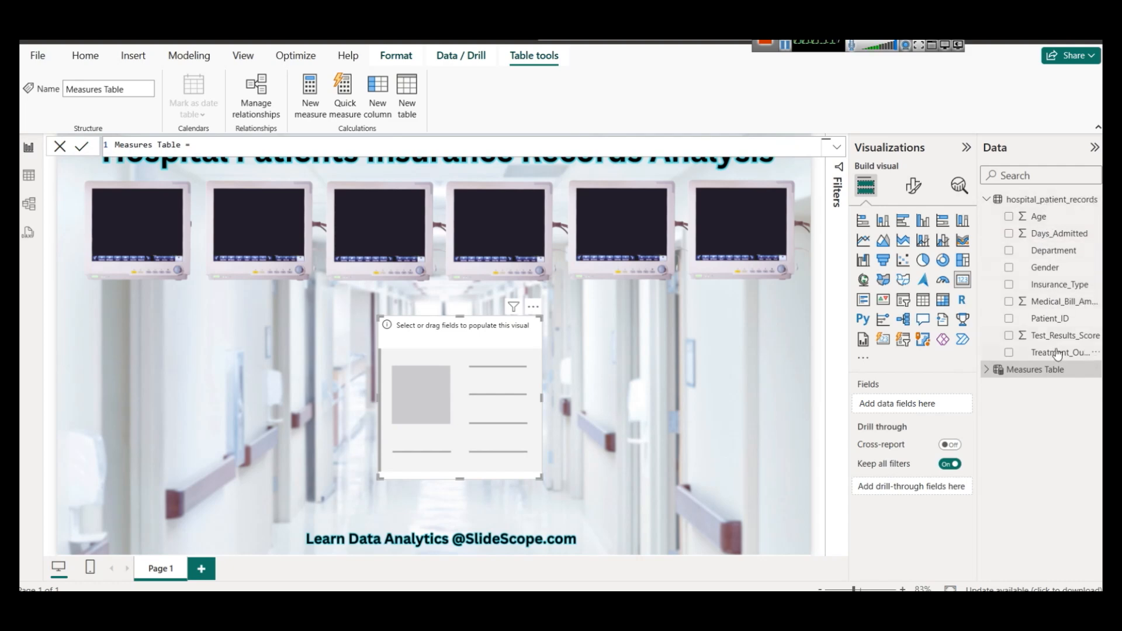
Start a new measure in Measures Table and name it "Patients Count"
{"action": "right_click", "coordinate": [1028, 370]}
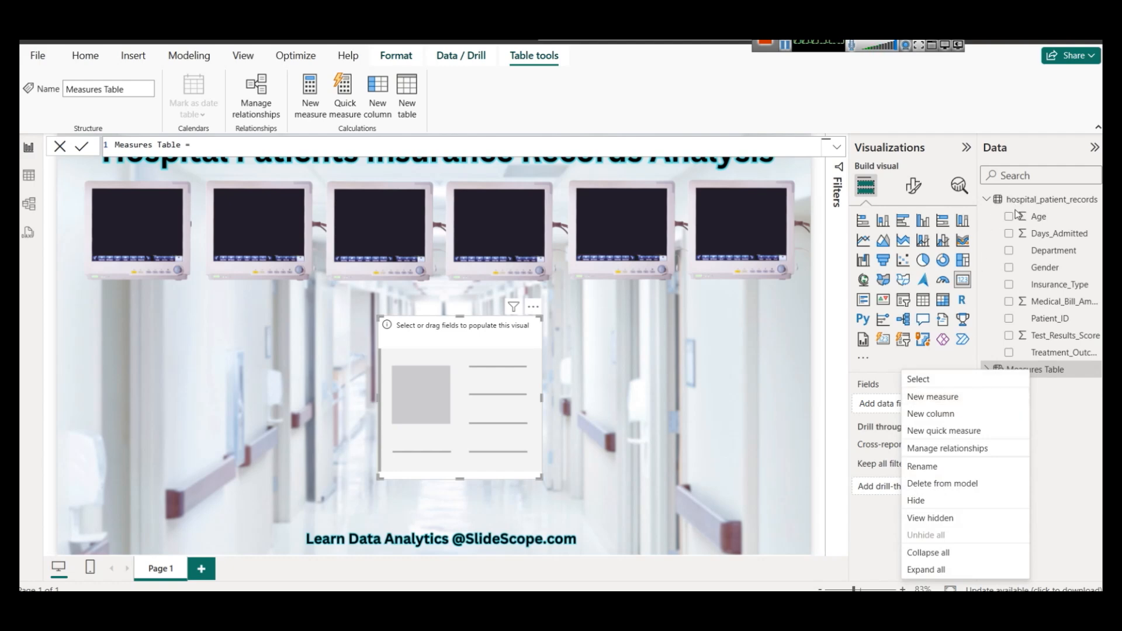
{"action": "left_click", "coordinate": [928, 398]}
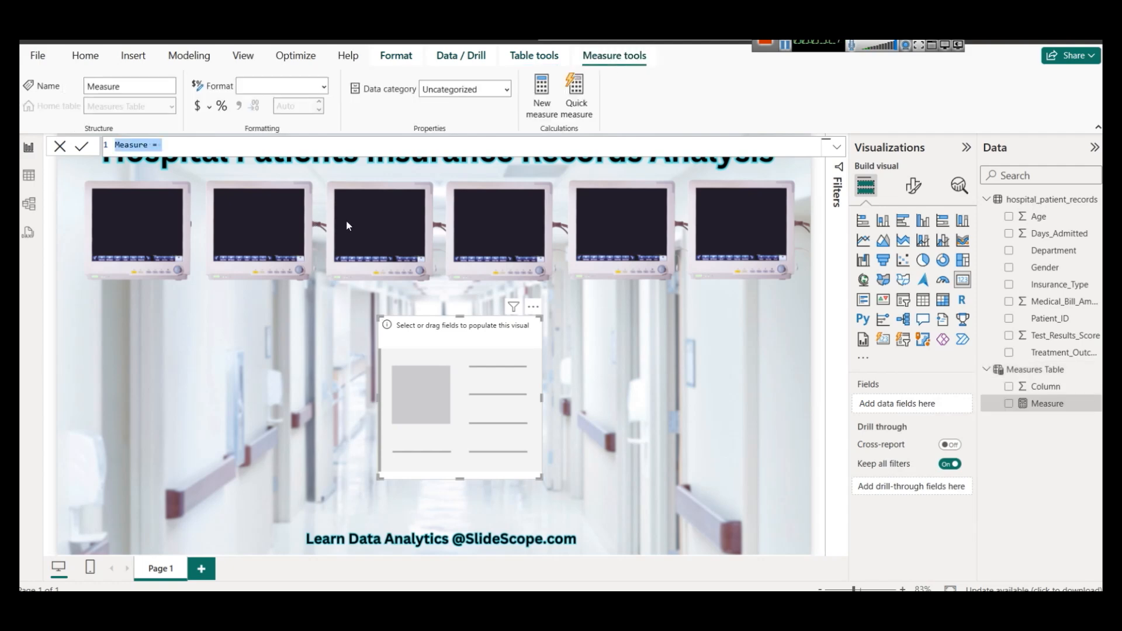
{"action": "double_click", "coordinate": [126, 144]}
{"action": "type", "text": "Pai"}
{"action": "type", "text": "ients Co"}
{"action": "type", "text": "unt"}
{"action": "left_click", "coordinate": [223, 155]}
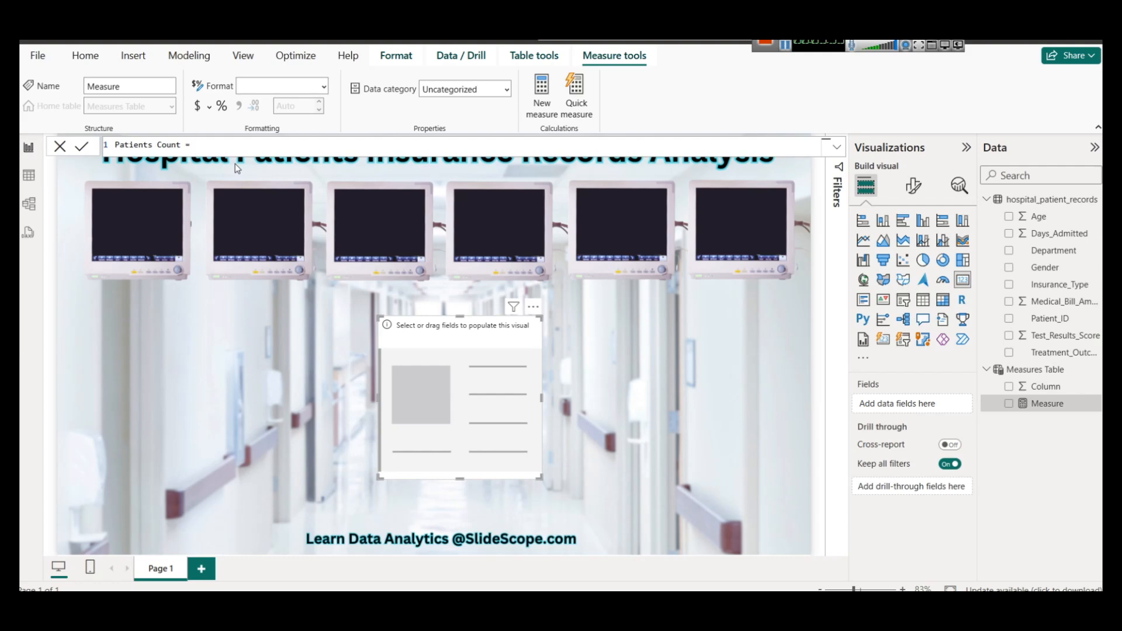
{"action": "type", "text": "COUNTROW"}
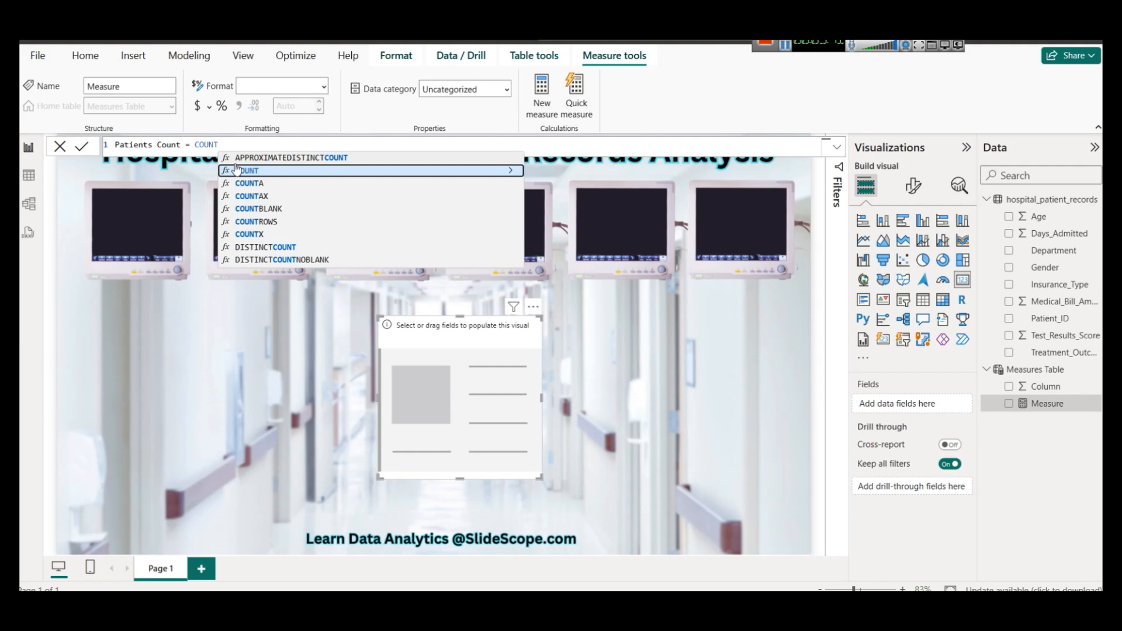
{"action": "key", "text": "Tab"}
{"action": "key", "text": "BackSpace"}
{"action": "key", "text": "BackSpace"}
{"action": "key", "text": "BackSpace"}
{"action": "key", "text": "BackSpace"}
{"action": "key", "text": "BackSpace"}
{"action": "key", "text": "BackSpace"}
{"action": "key", "text": "BackSpace"}
{"action": "key", "text": "BackSpace"}
{"action": "key", "text": "BackSpace"}
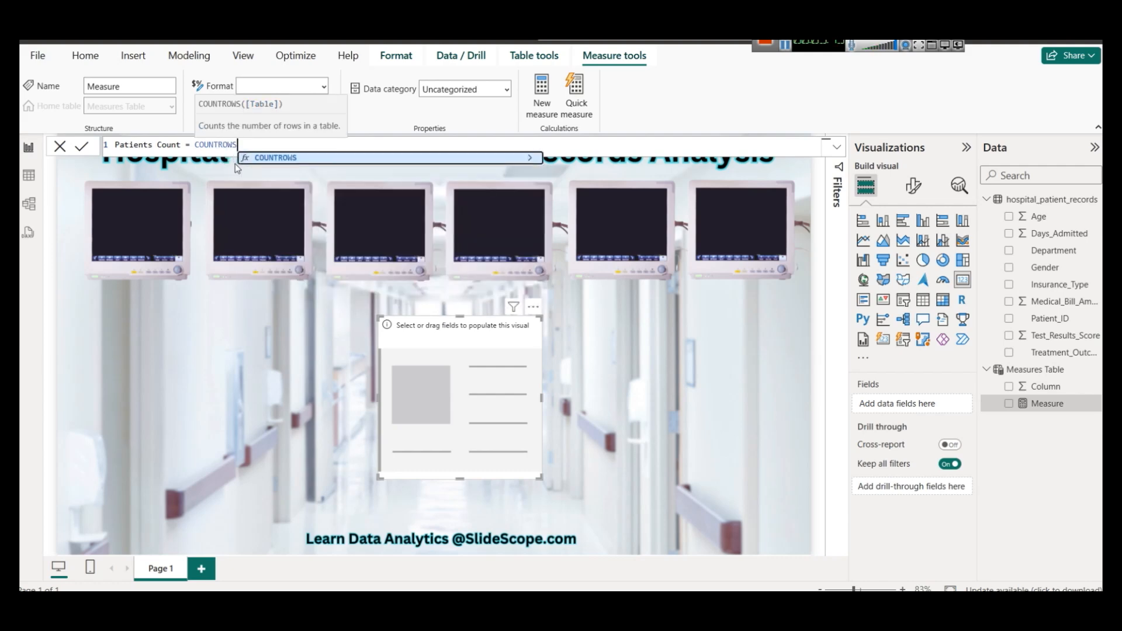
{"action": "key", "text": "BackSpace"}
{"action": "type", "text": "DIS"}
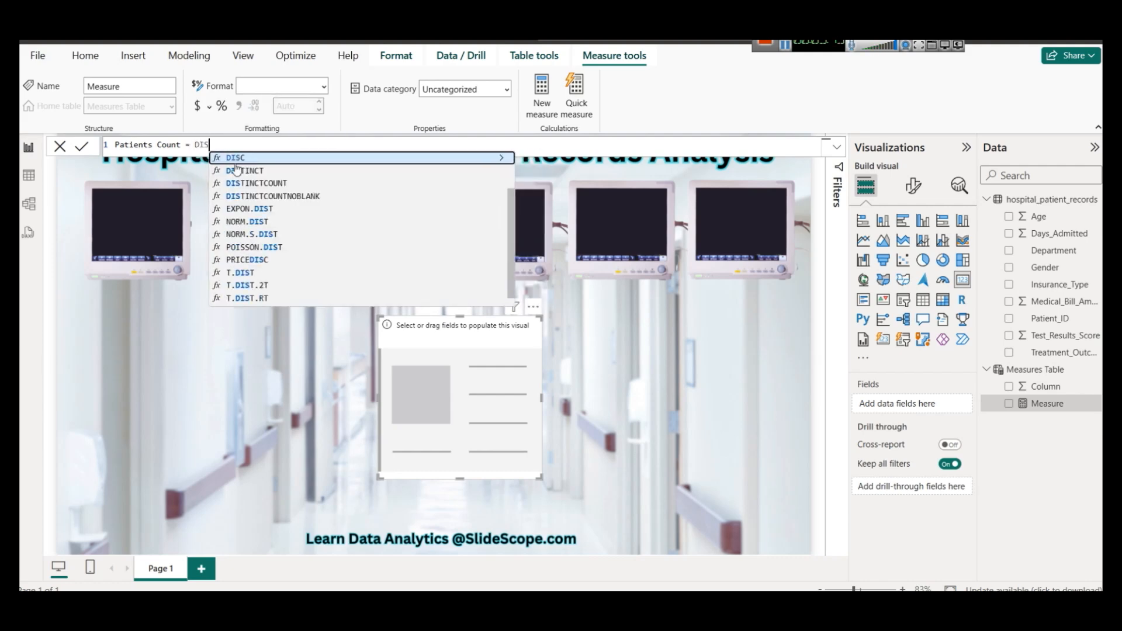
{"action": "key", "text": "BackSpace"}
{"action": "key", "text": "BackSpace"}
{"action": "key", "text": "BackSpace"}
Define the Patients Count measure as COUNTROWS(hospital_patient_records) and commit it
{"action": "type", "text": "COUNT"}
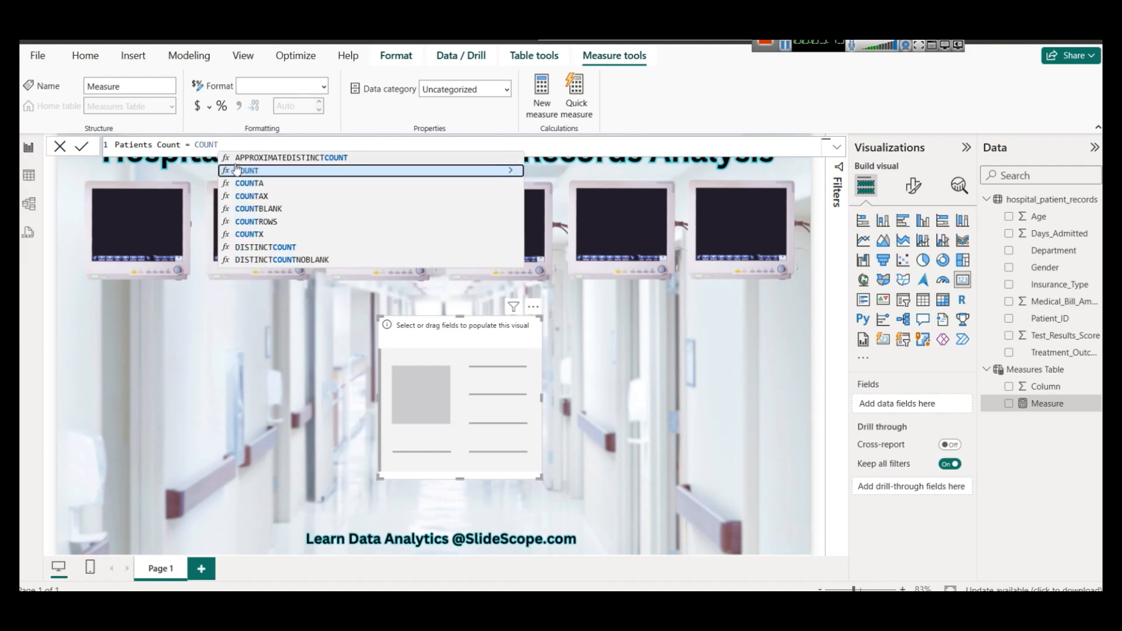
{"action": "key", "text": "Down"}
{"action": "key", "text": "Down"}
{"action": "key", "text": "Down"}
{"action": "key", "text": "Down"}
{"action": "key", "text": "Tab"}
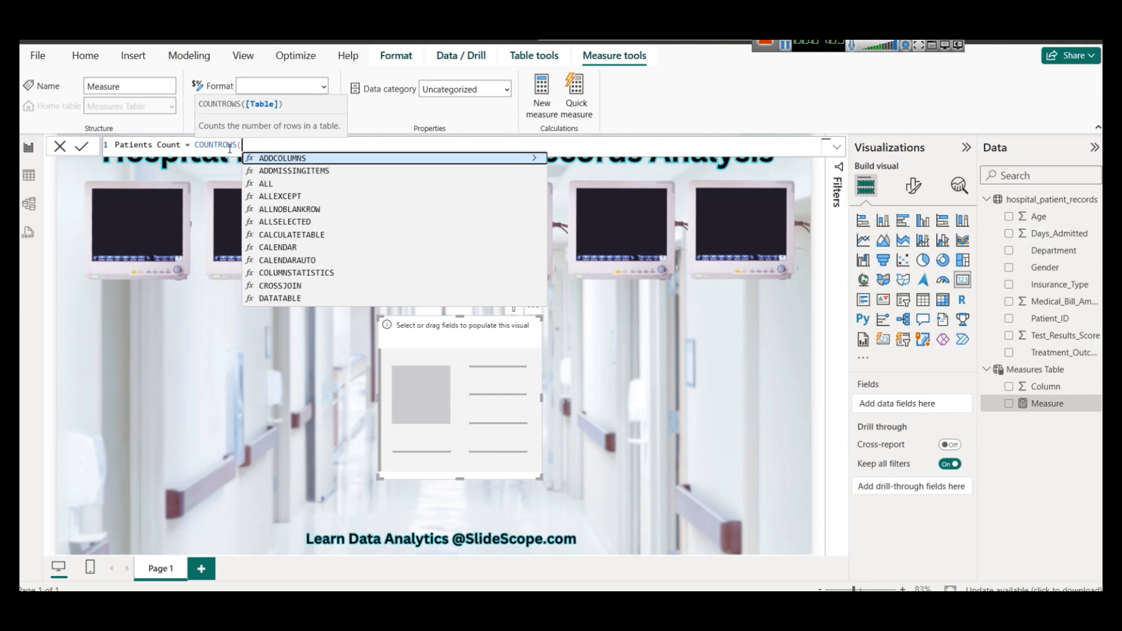
{"action": "type", "text": "hospital_patient_records"}
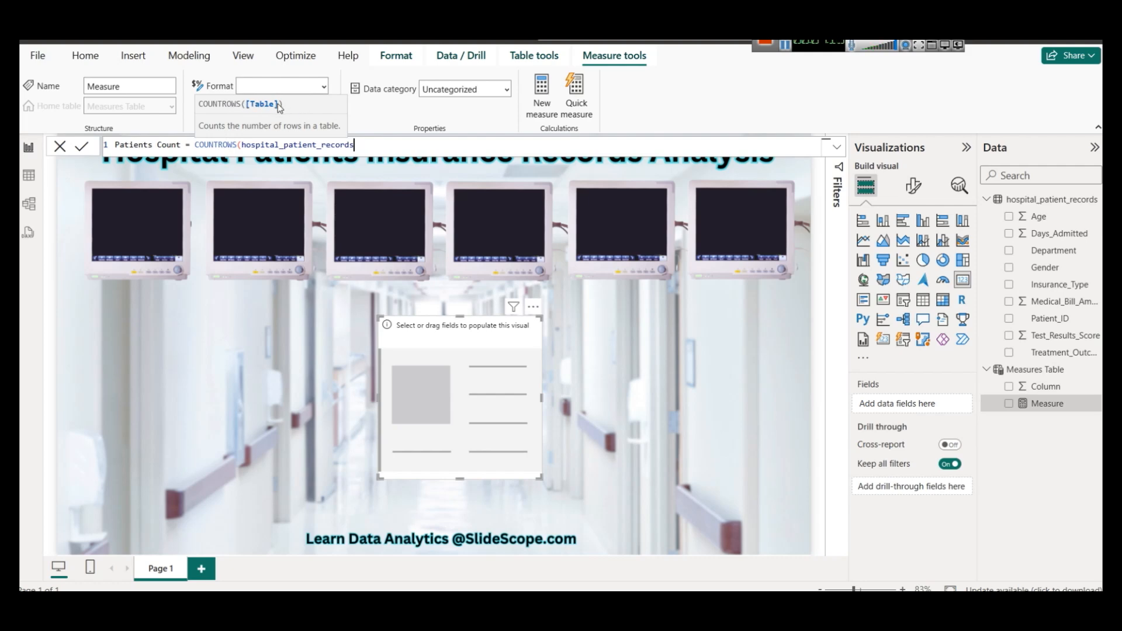
{"action": "type", "text": ")"}
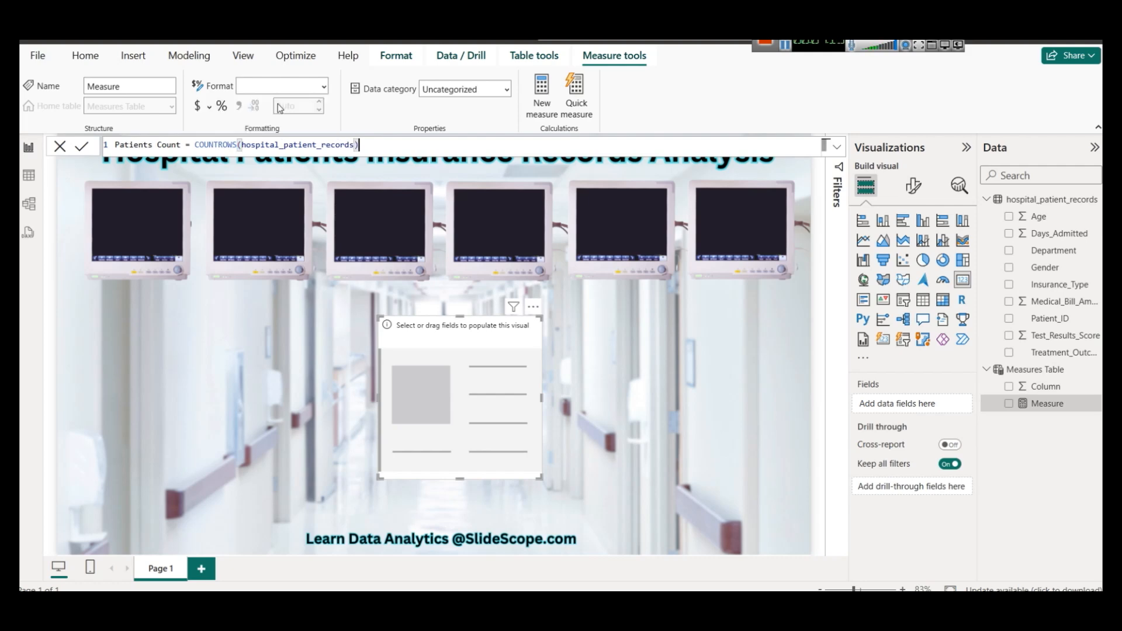
{"action": "left_click", "coordinate": [80, 146]}
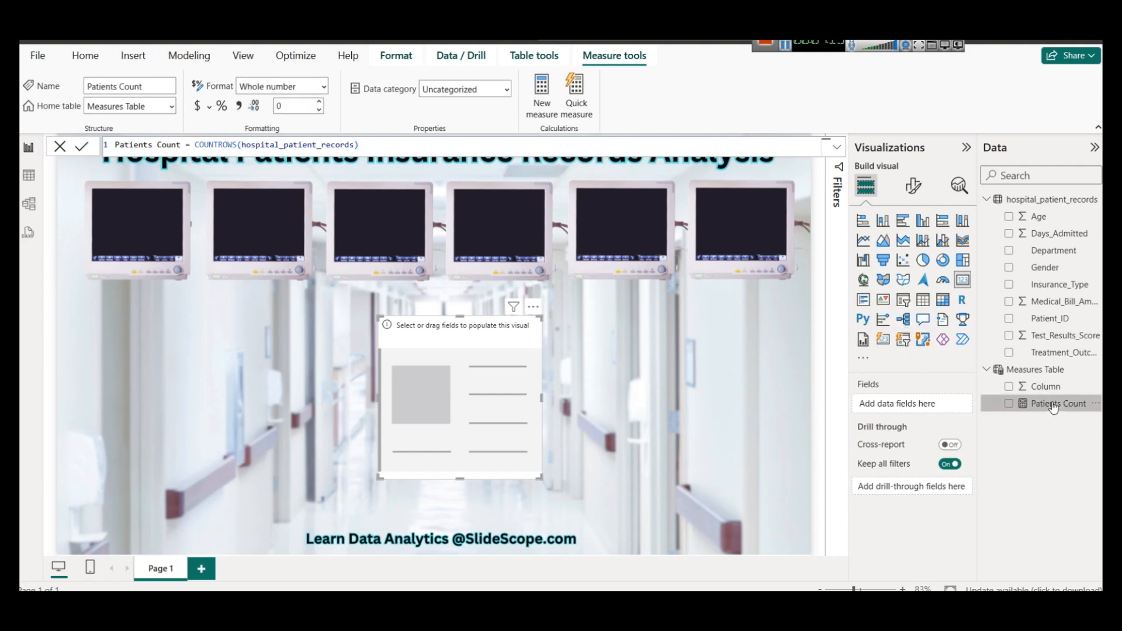
Show the Patients Count measure in the card and resize and move the card to fit the first monitor's screen
{"action": "left_click_drag", "start_coordinate": [1052, 405], "coordinate": [462, 388]}
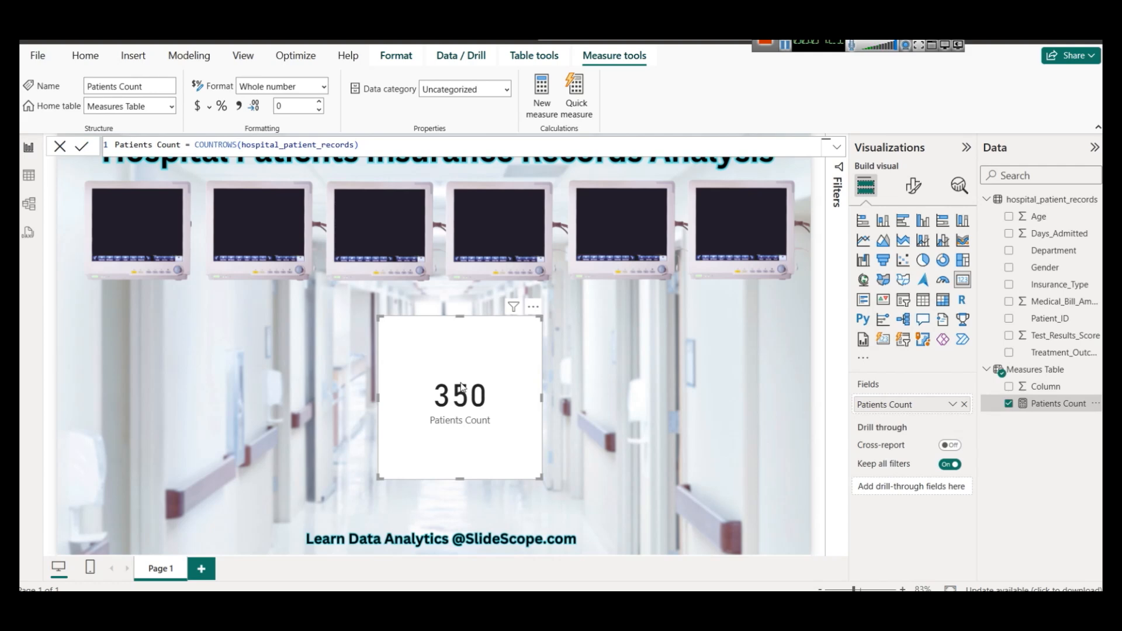
{"action": "left_click_drag", "start_coordinate": [461, 318], "coordinate": [462, 418]}
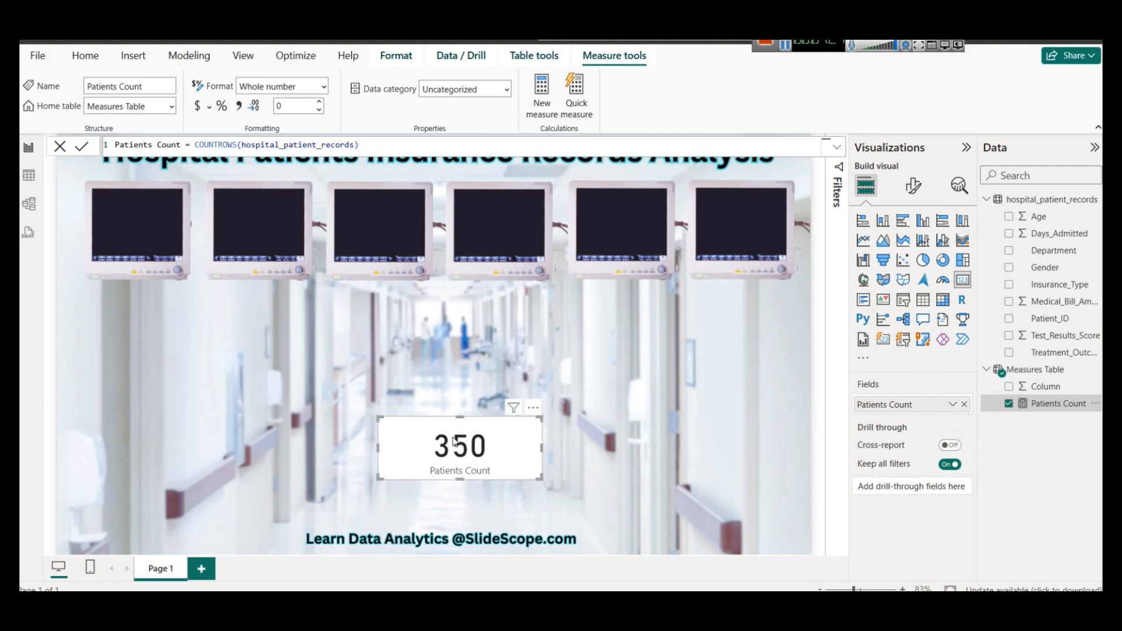
{"action": "left_click", "coordinate": [376, 450]}
{"action": "left_click", "coordinate": [391, 449]}
{"action": "left_click_drag", "start_coordinate": [379, 449], "coordinate": [137, 236]}
{"action": "left_click_drag", "start_coordinate": [140, 193], "coordinate": [176, 223]}
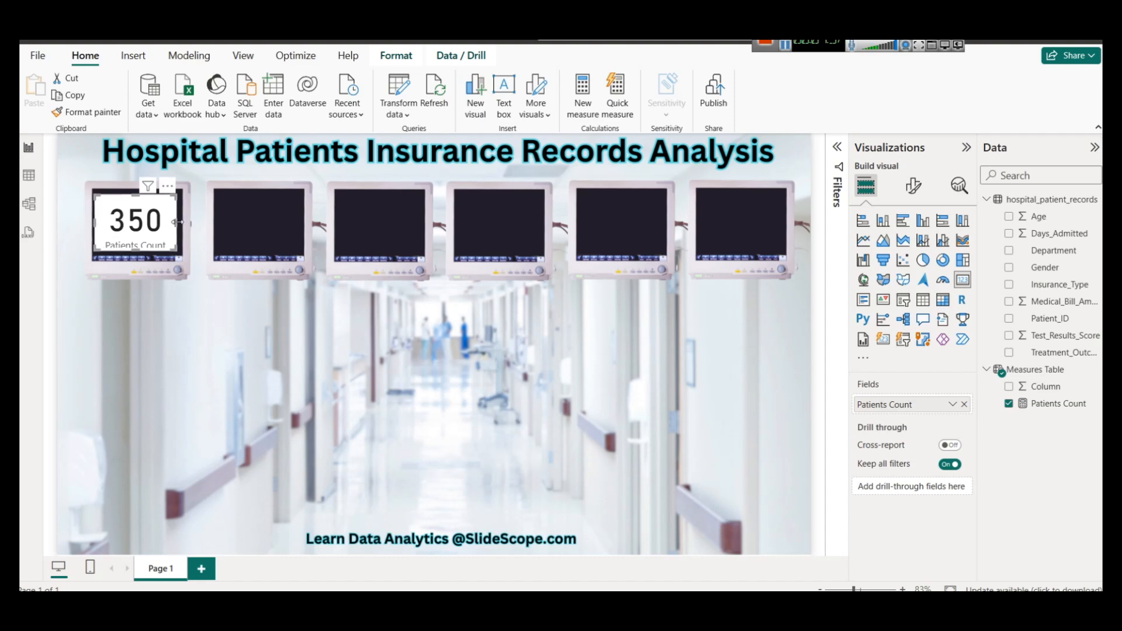
{"action": "left_click_drag", "start_coordinate": [176, 226], "coordinate": [180, 225]}
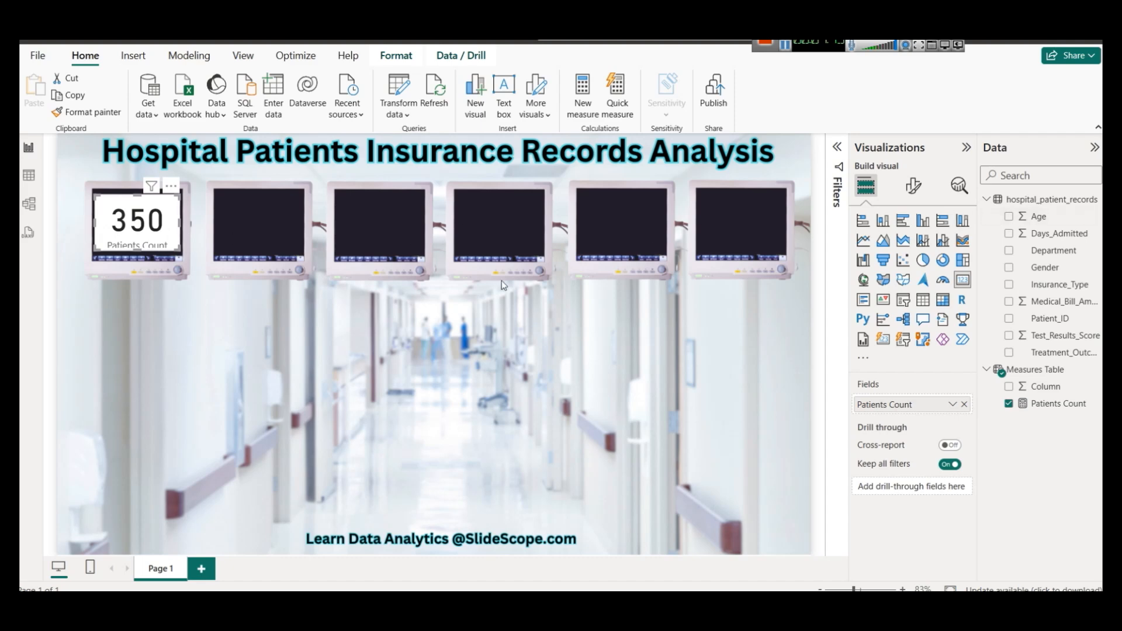
Turn off the card's category label and turn on its title with the text "Patients Count"
{"action": "left_click", "coordinate": [912, 187]}
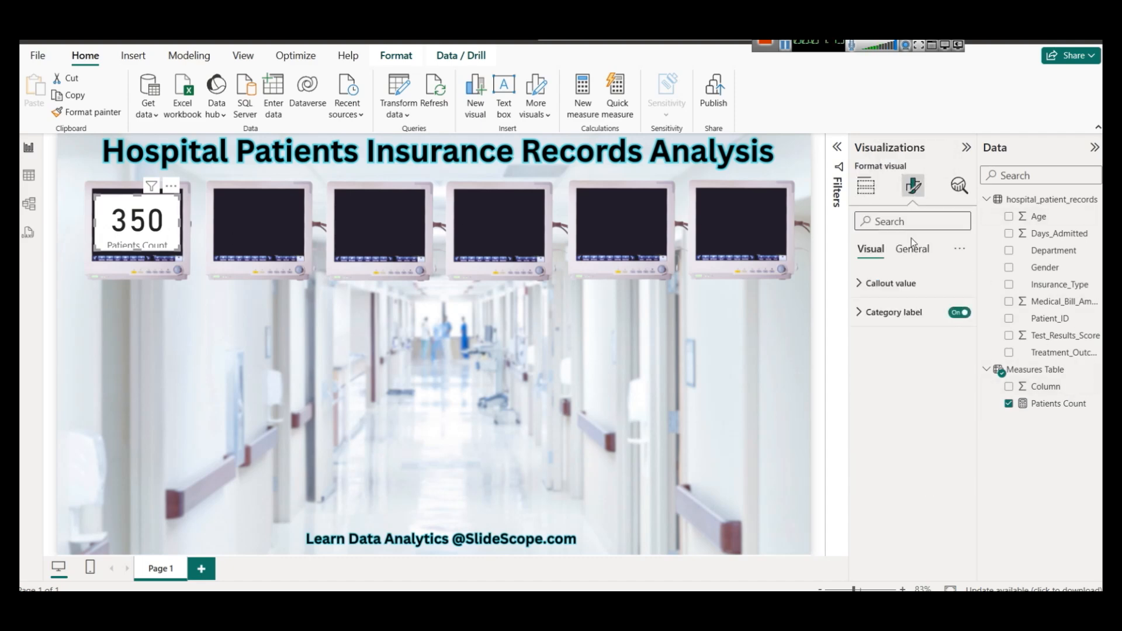
{"action": "left_click", "coordinate": [959, 312]}
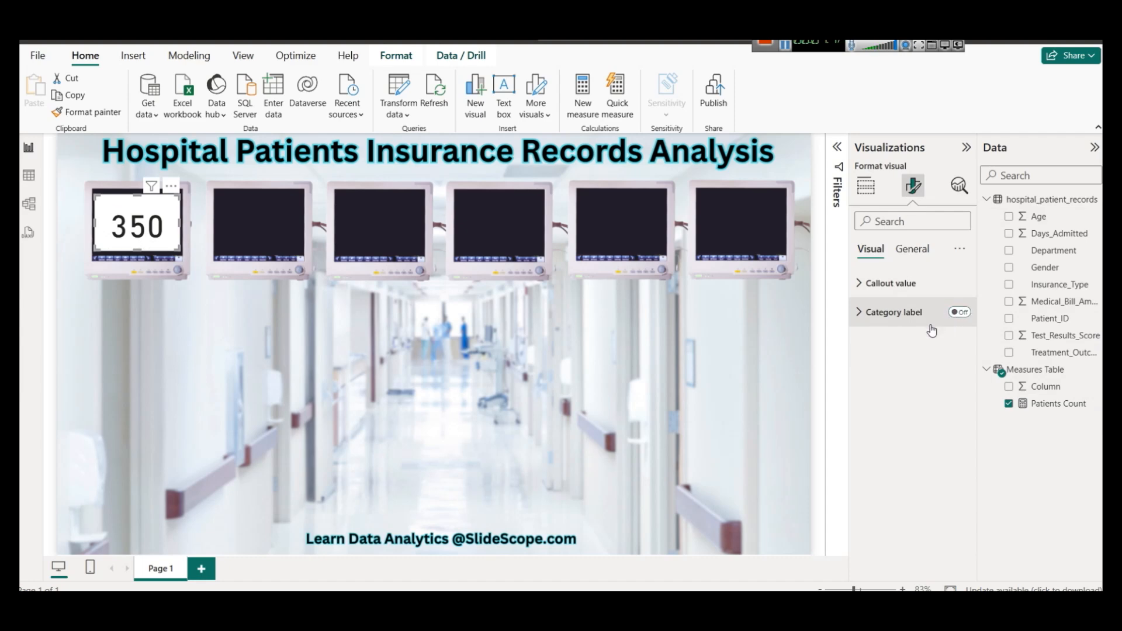
{"action": "left_click", "coordinate": [912, 249]}
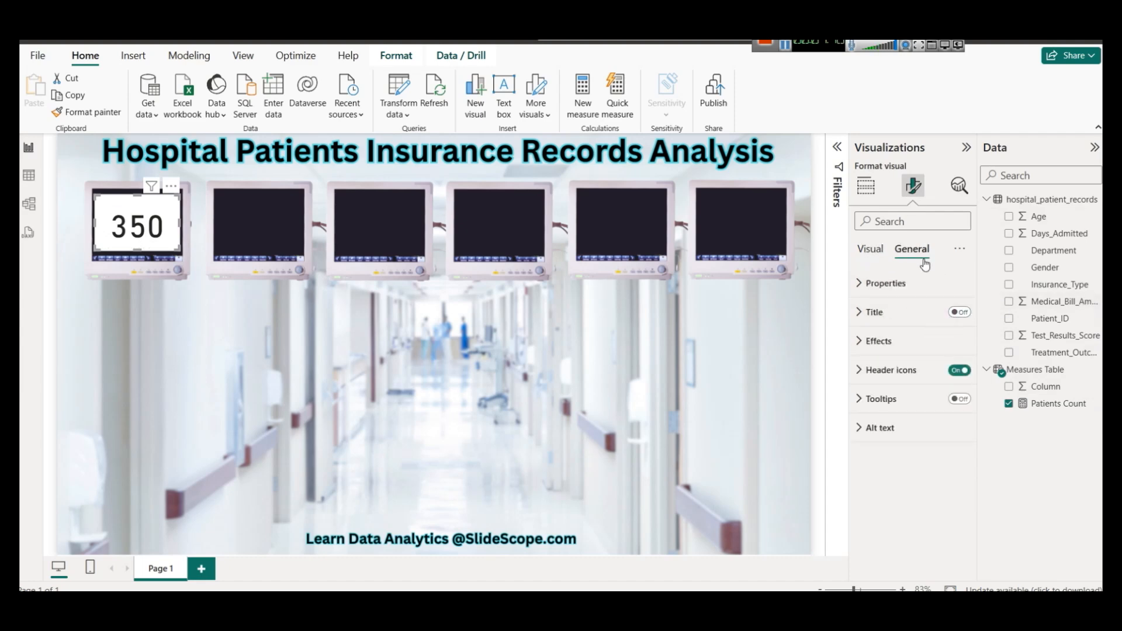
{"action": "left_click", "coordinate": [960, 312]}
{"action": "left_click", "coordinate": [882, 312]}
{"action": "left_click", "coordinate": [899, 383]}
{"action": "type", "text": "P"}
{"action": "key", "text": "BackSpace"}
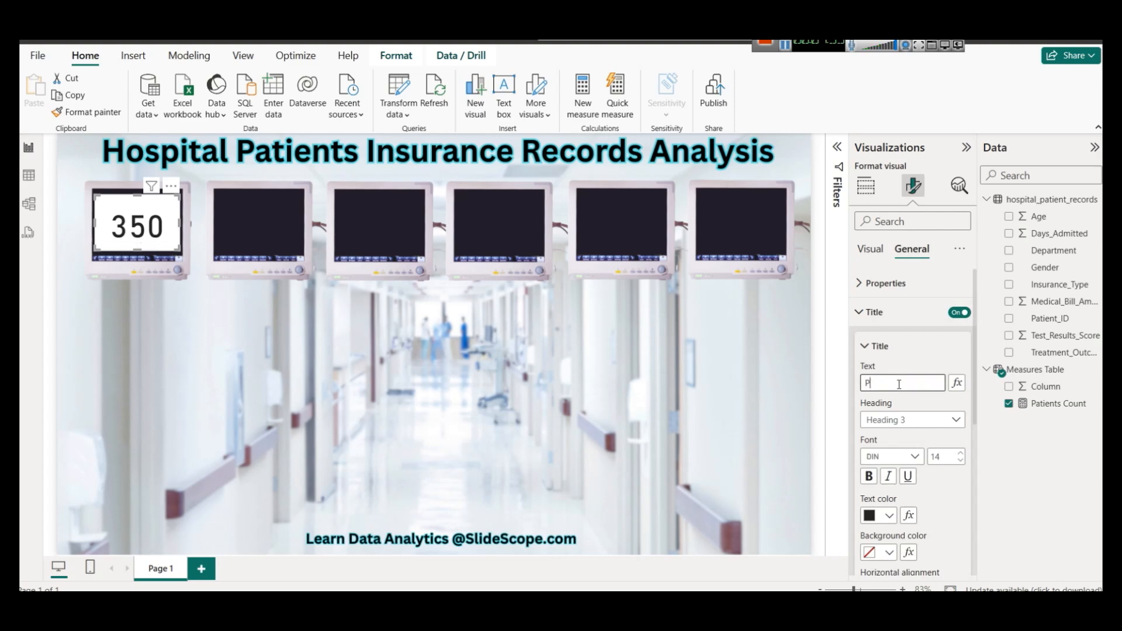
{"action": "type", "text": "Patients Count"}
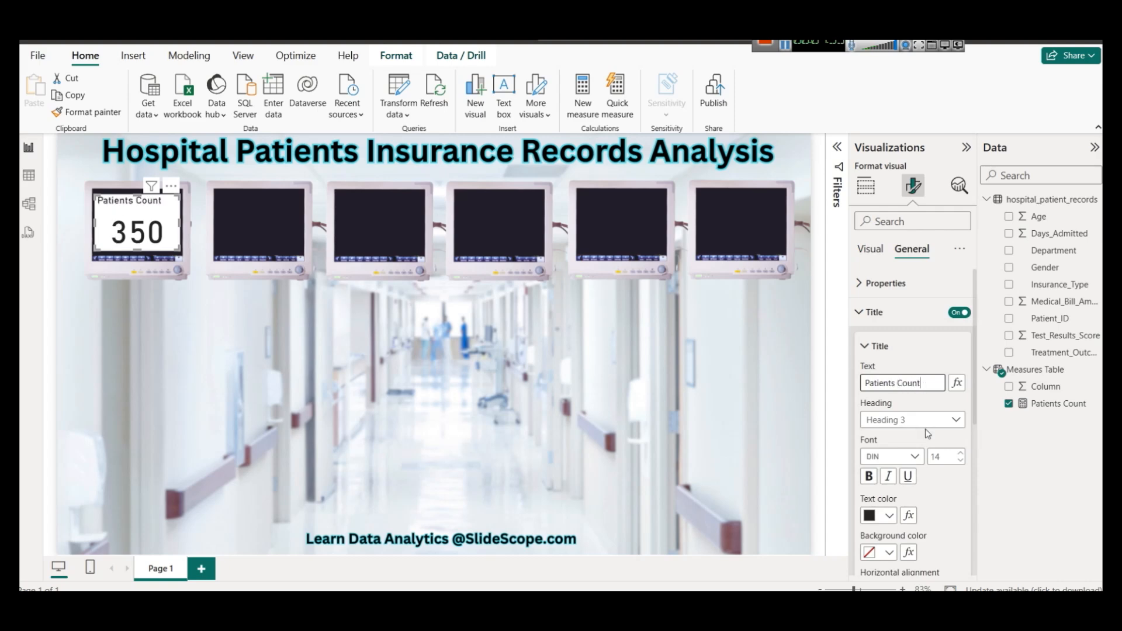
Center the Patients Count card's title horizontally and turn off the card's background
{"action": "scroll", "coordinate": [926, 432], "scroll_direction": "down", "scroll_amount": 2}
{"action": "left_click", "coordinate": [888, 449]}
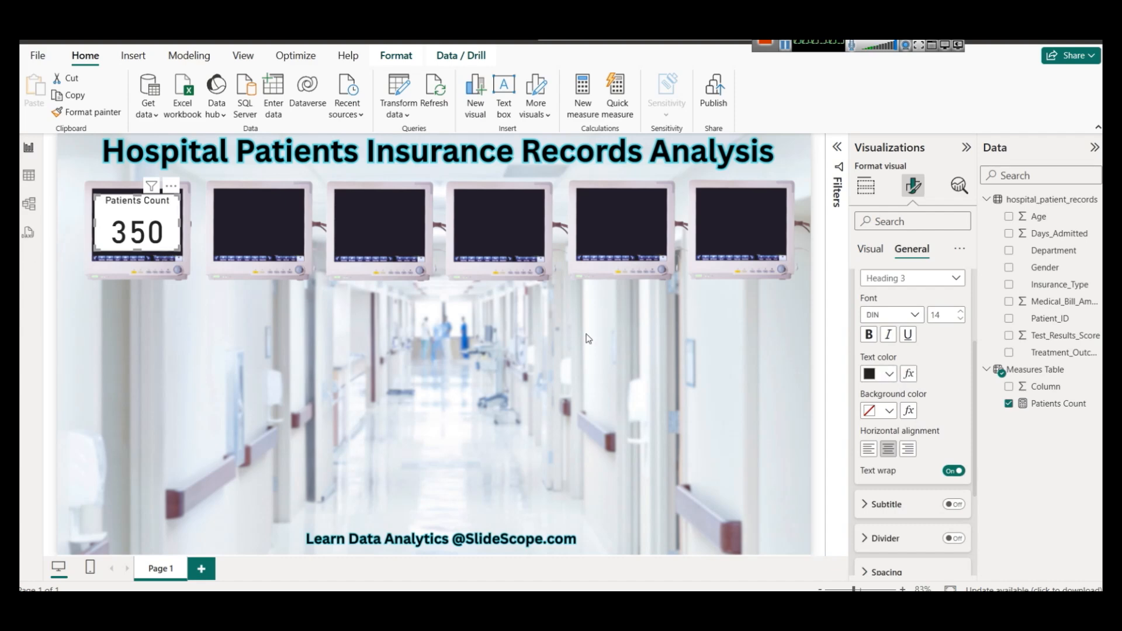
{"action": "scroll", "coordinate": [911, 351], "scroll_direction": "up", "scroll_amount": 3}
{"action": "left_click", "coordinate": [876, 312]}
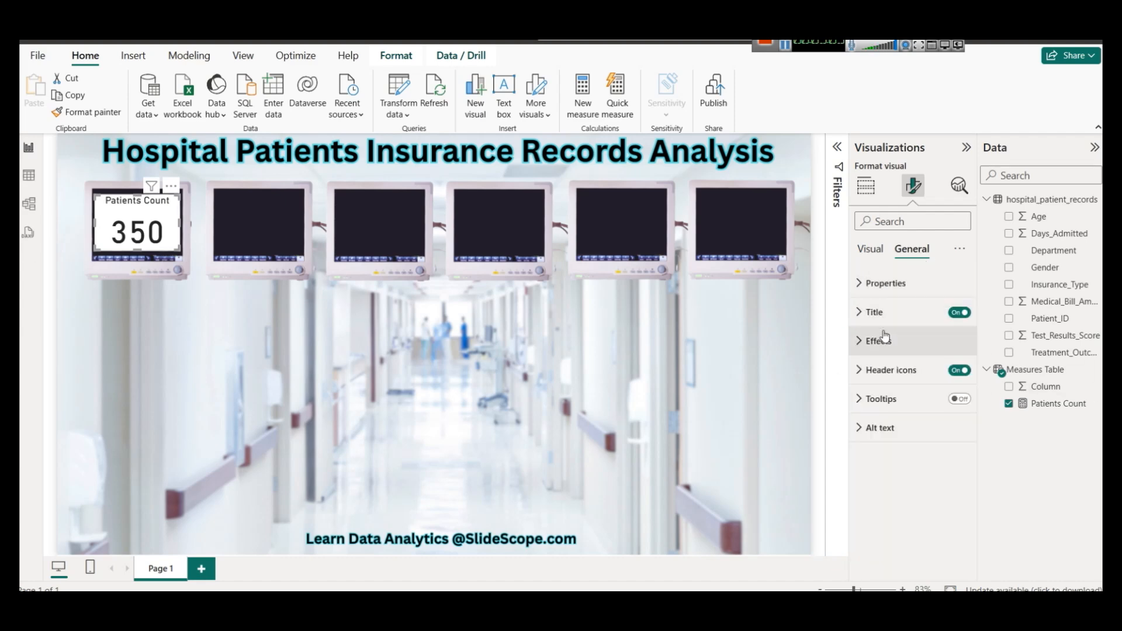
{"action": "left_click", "coordinate": [884, 339]}
{"action": "left_click", "coordinate": [954, 375]}
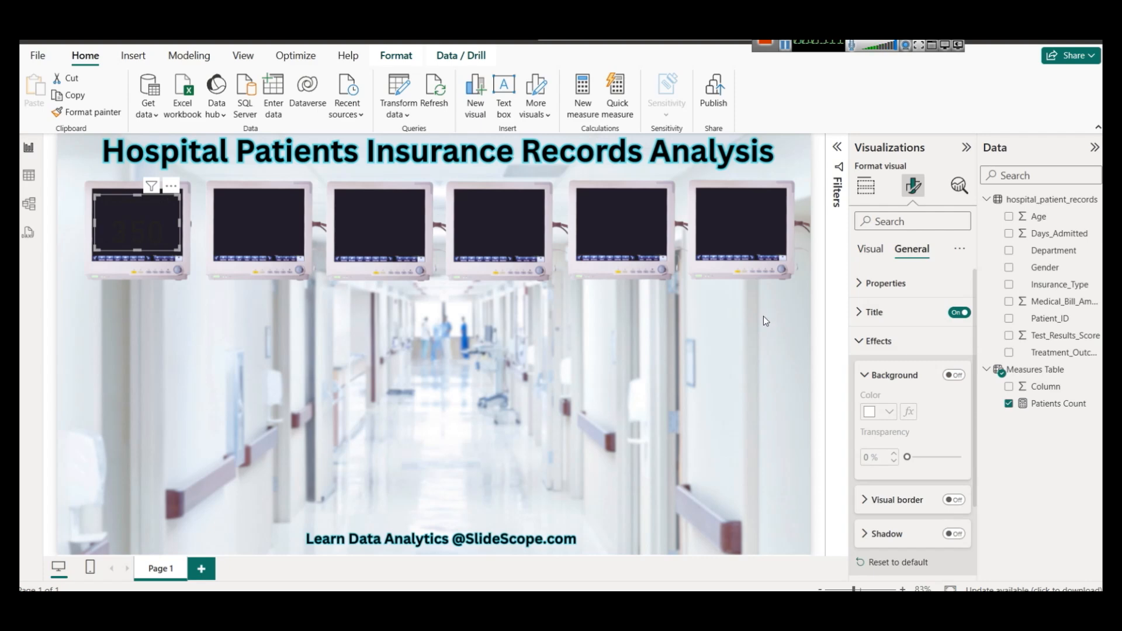
Set the Patients Count card's callout value to font size 40 and a light grey color
{"action": "left_click", "coordinate": [868, 258]}
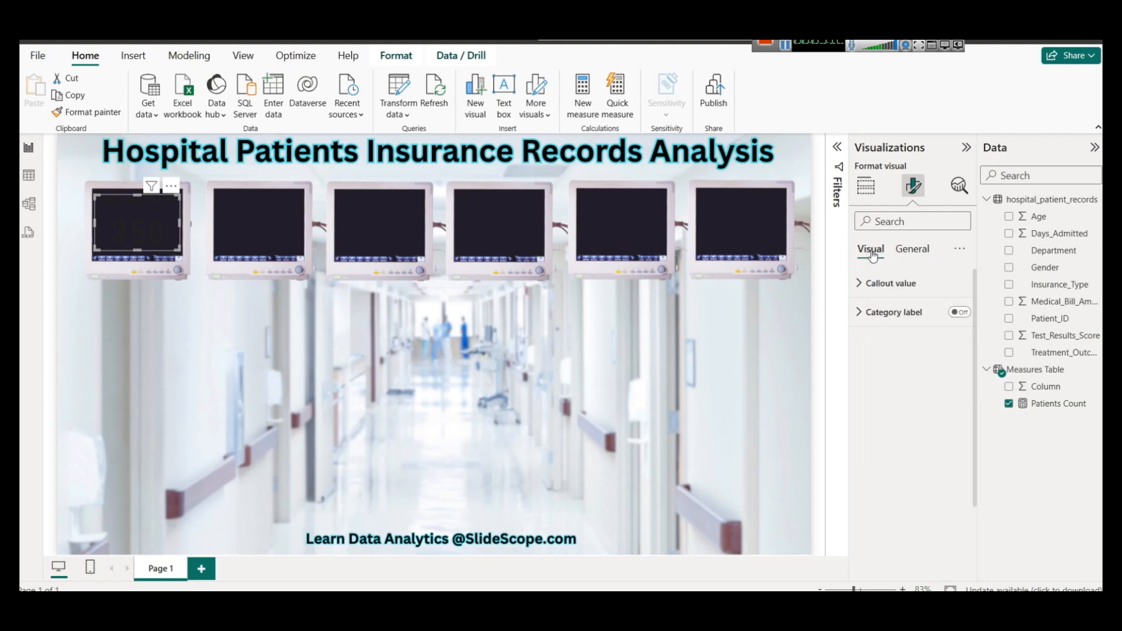
{"action": "left_click", "coordinate": [903, 283]}
{"action": "double_click", "coordinate": [938, 331]}
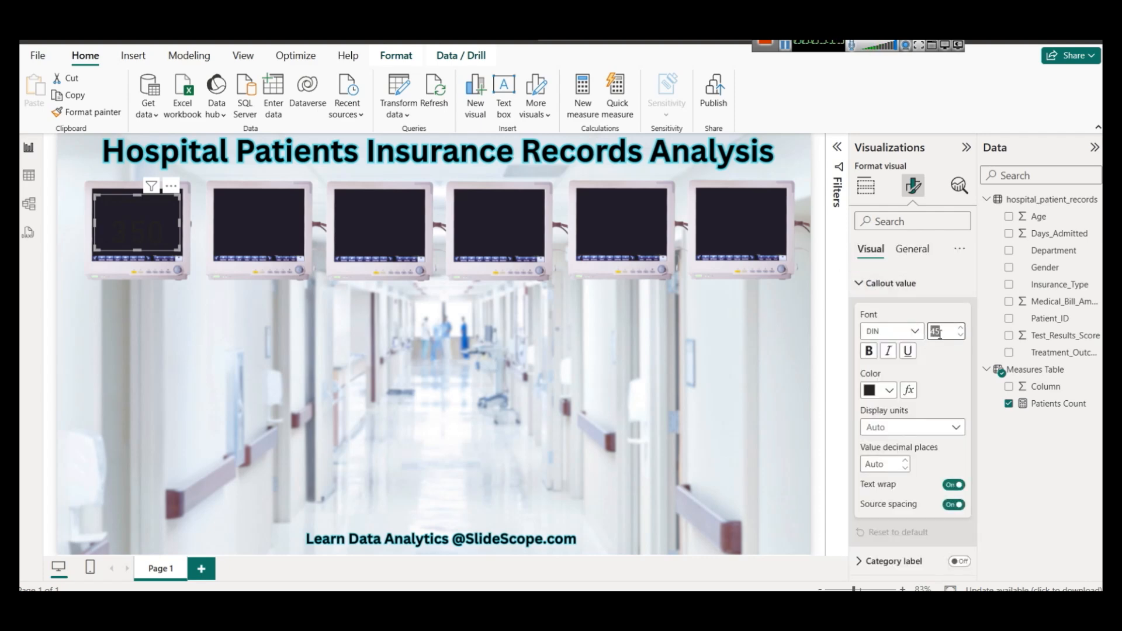
{"action": "type", "text": "40"}
{"action": "left_click", "coordinate": [887, 388]}
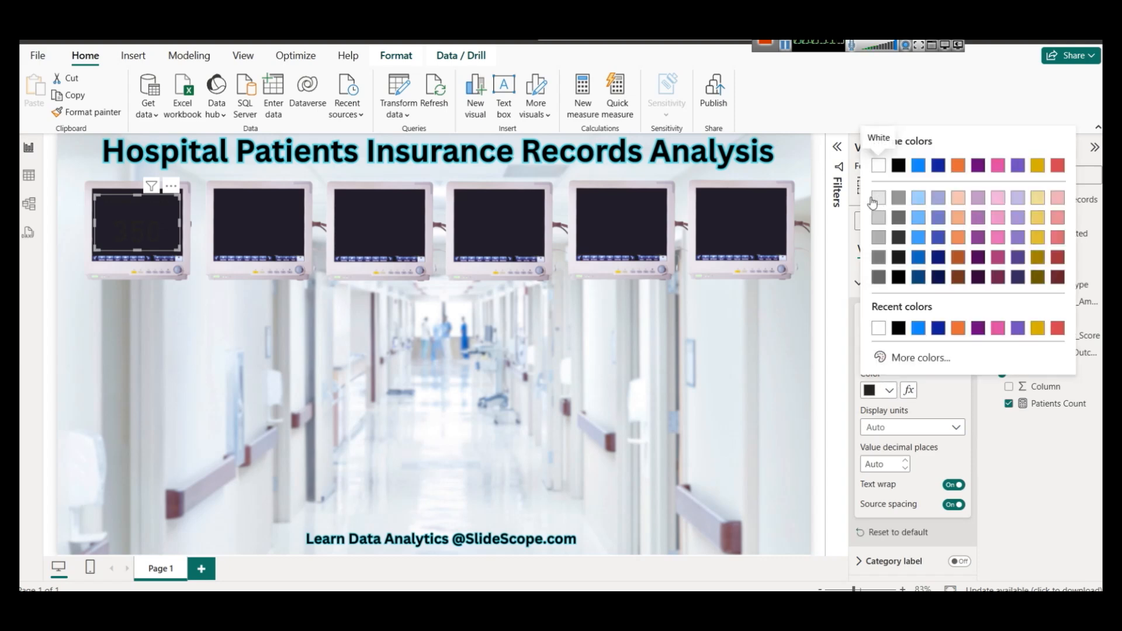
{"action": "left_click", "coordinate": [873, 209]}
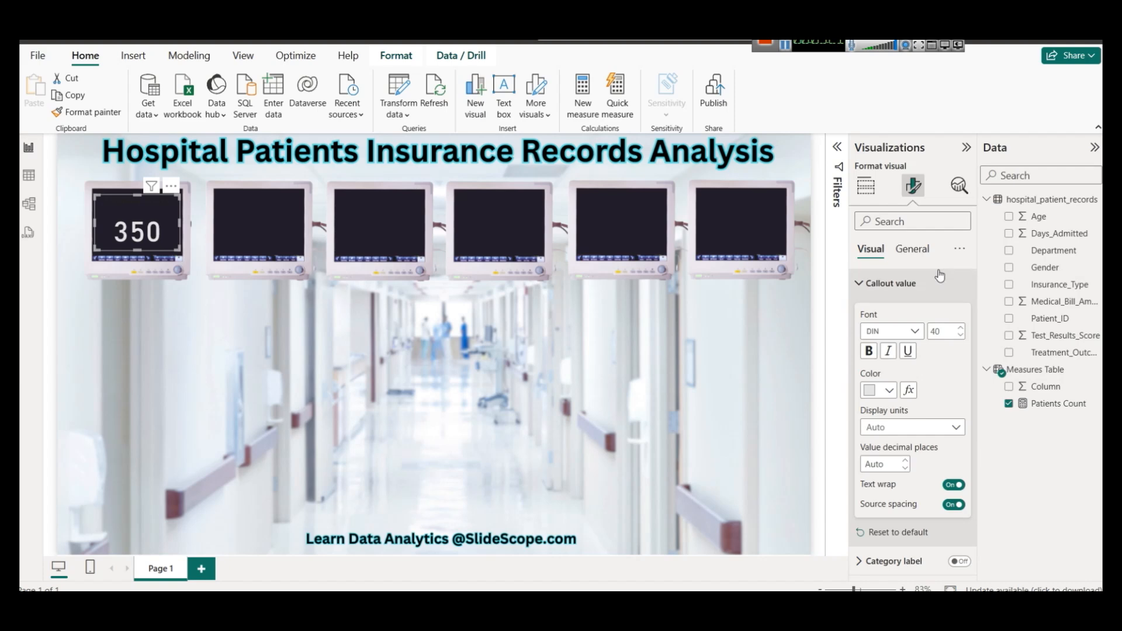
{"action": "left_click", "coordinate": [907, 283]}
Make the Patients Count card's title light blue and bold, and slightly shorten the card from its lower edge
{"action": "left_click", "coordinate": [912, 249]}
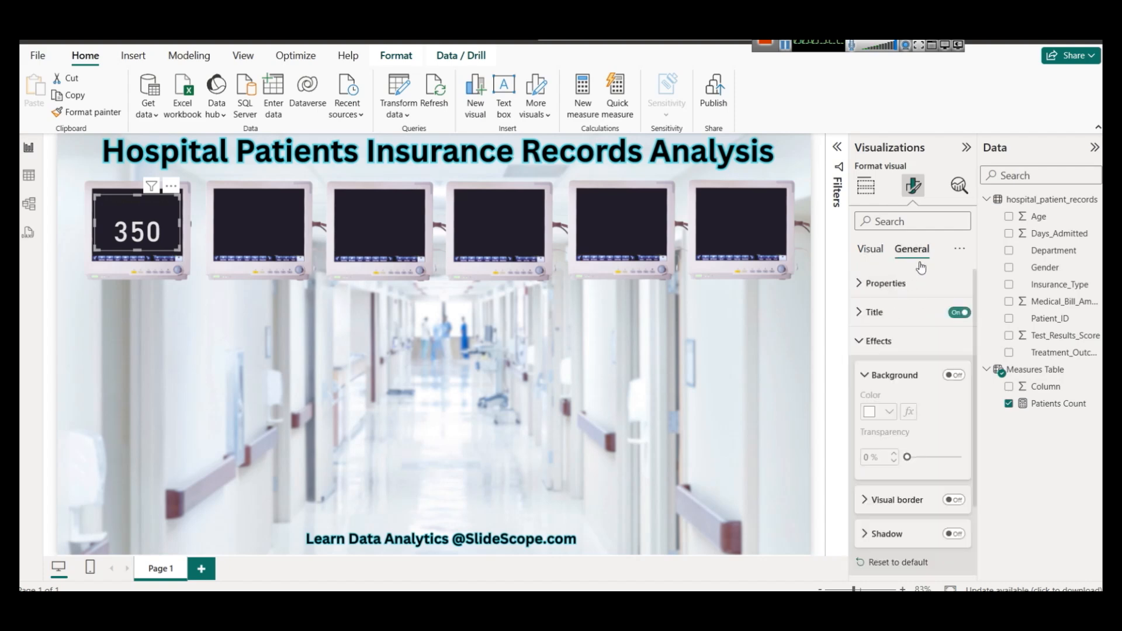
{"action": "left_click", "coordinate": [899, 317]}
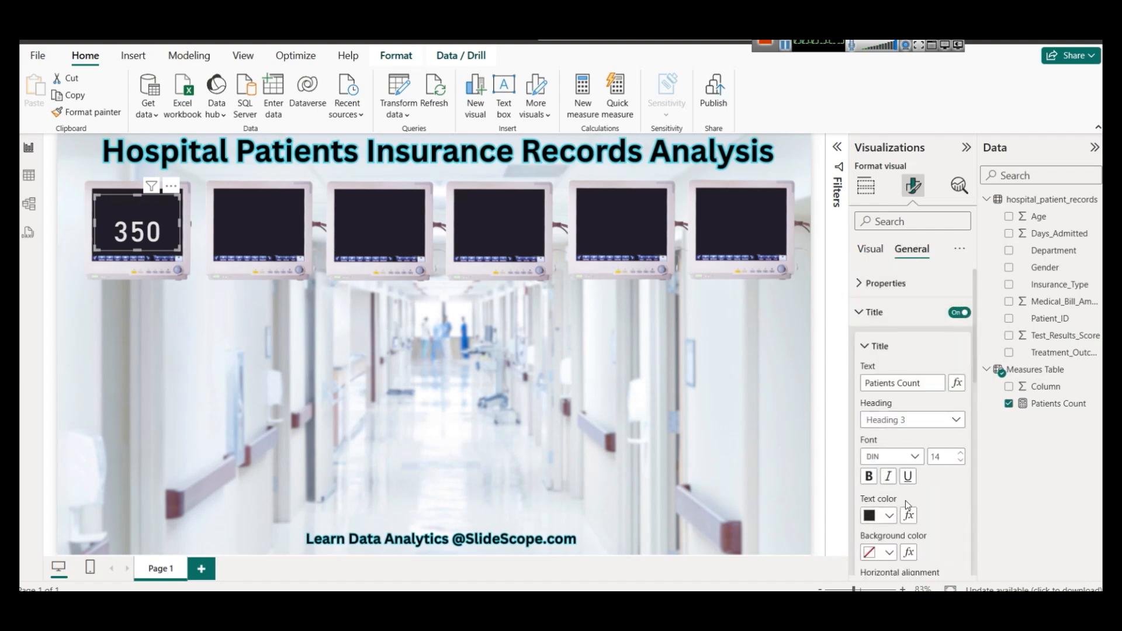
{"action": "left_click", "coordinate": [879, 517]}
{"action": "left_click", "coordinate": [916, 345]}
{"action": "left_click", "coordinate": [889, 516]}
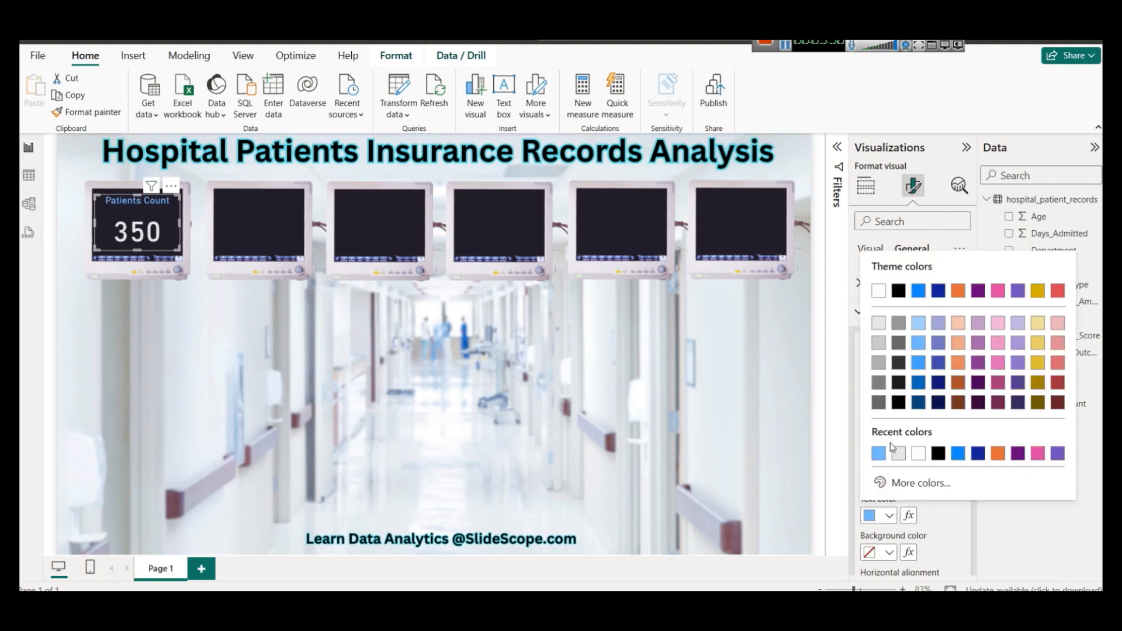
{"action": "left_click", "coordinate": [920, 331]}
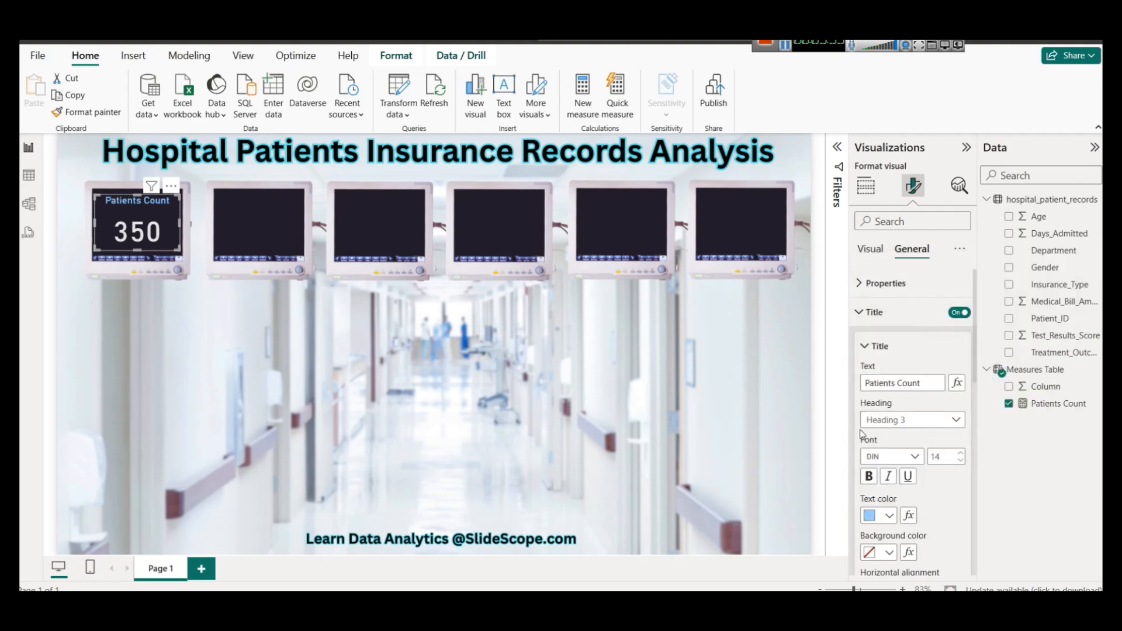
{"action": "scroll", "coordinate": [886, 476], "scroll_direction": "down", "scroll_amount": 3}
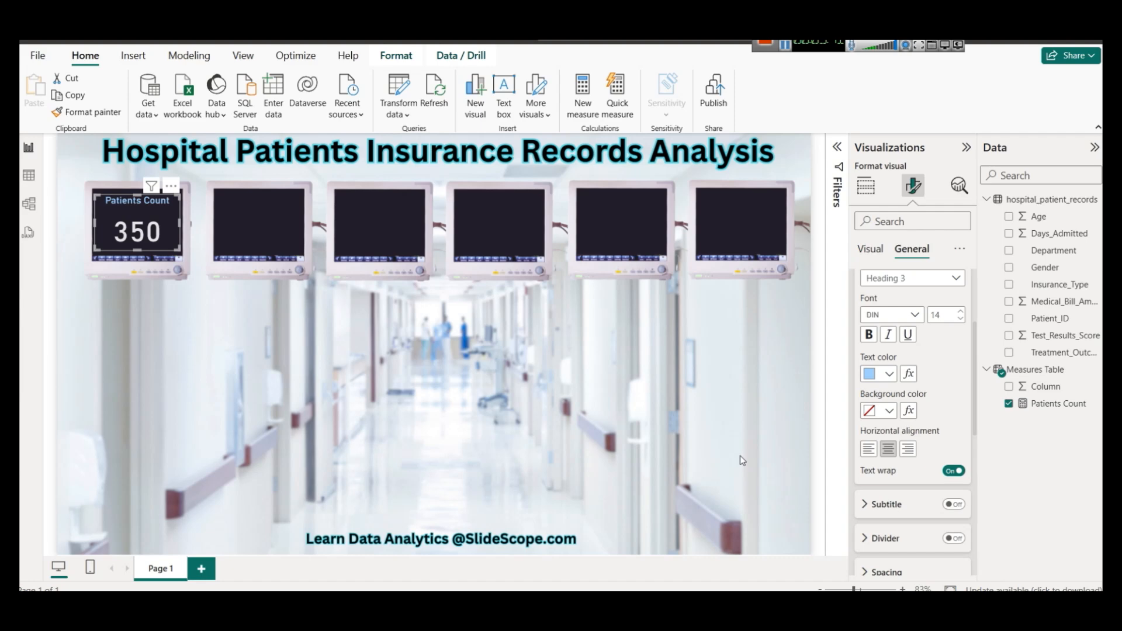
{"action": "left_click", "coordinate": [868, 335]}
{"action": "left_click_drag", "start_coordinate": [137, 249], "coordinate": [139, 241]}
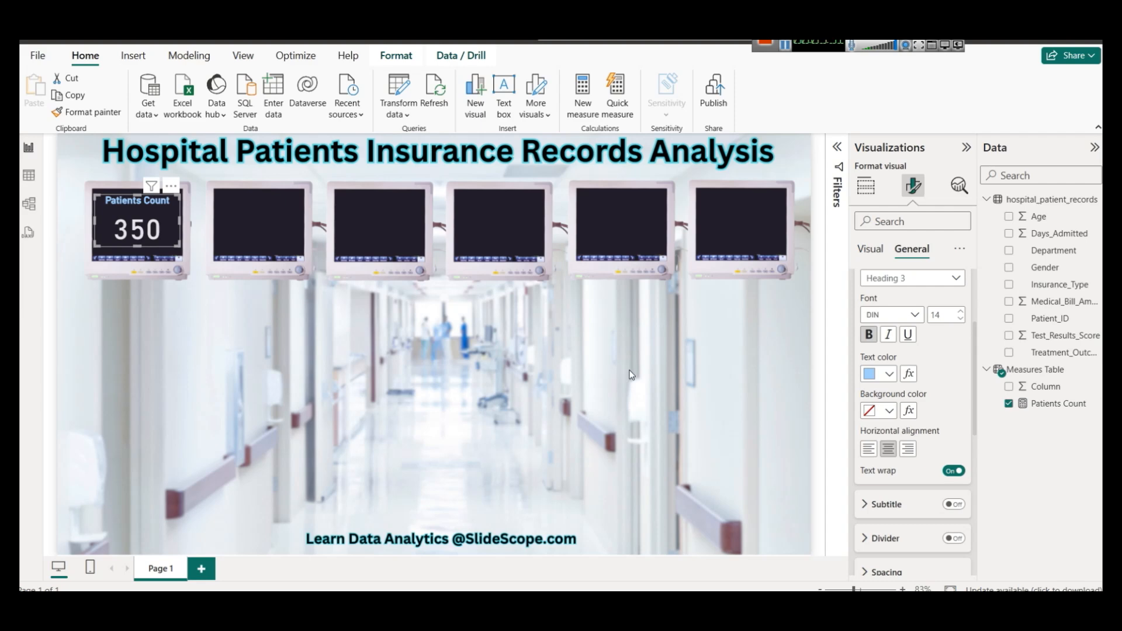
{"action": "left_click", "coordinate": [560, 366]}
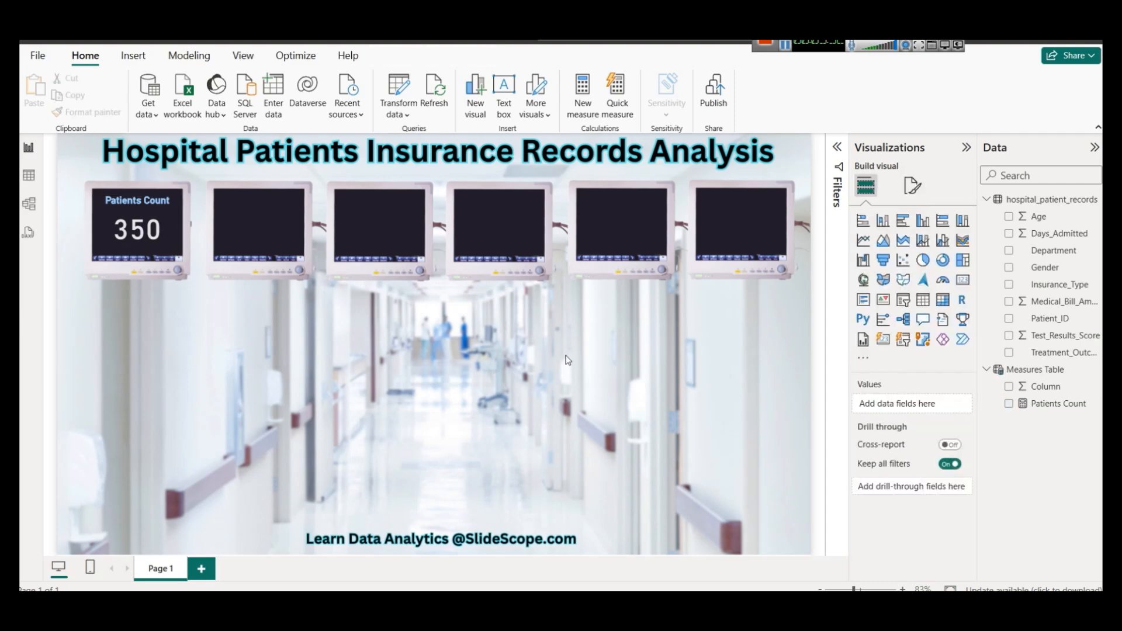
Duplicate the Patients Count card and place the copy on the second monitor's screen, aligned with the original
{"action": "left_click", "coordinate": [149, 229]}
{"action": "key", "text": "ctrl+c"}
{"action": "key", "text": "ctrl+v"}
{"action": "left_click_drag", "start_coordinate": [151, 230], "coordinate": [262, 221]}
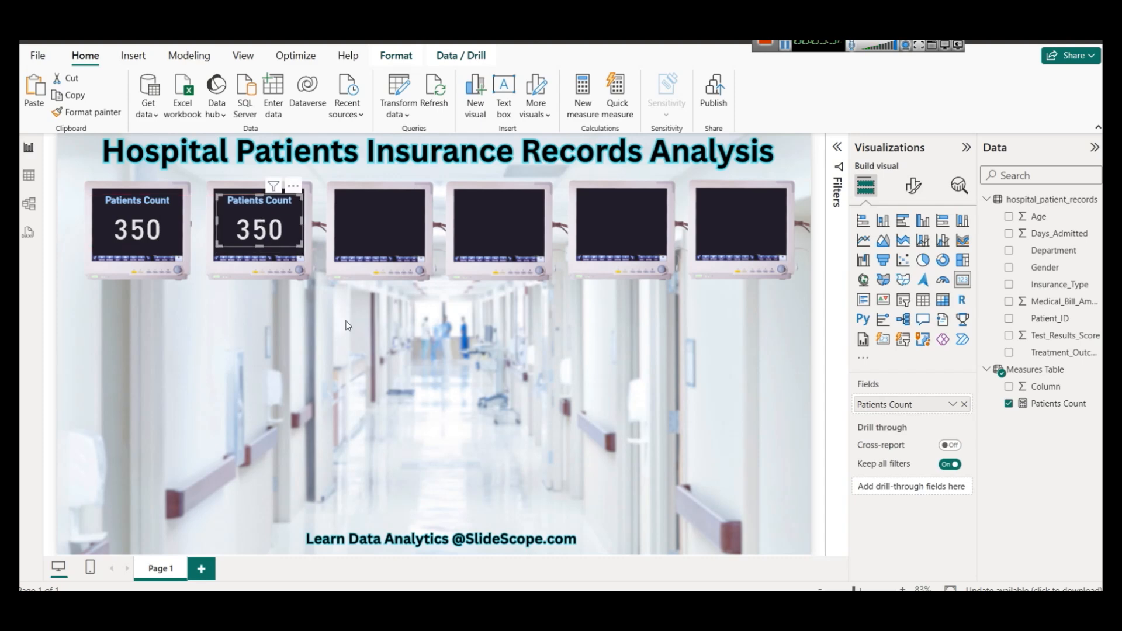
{"action": "left_click", "coordinate": [408, 368]}
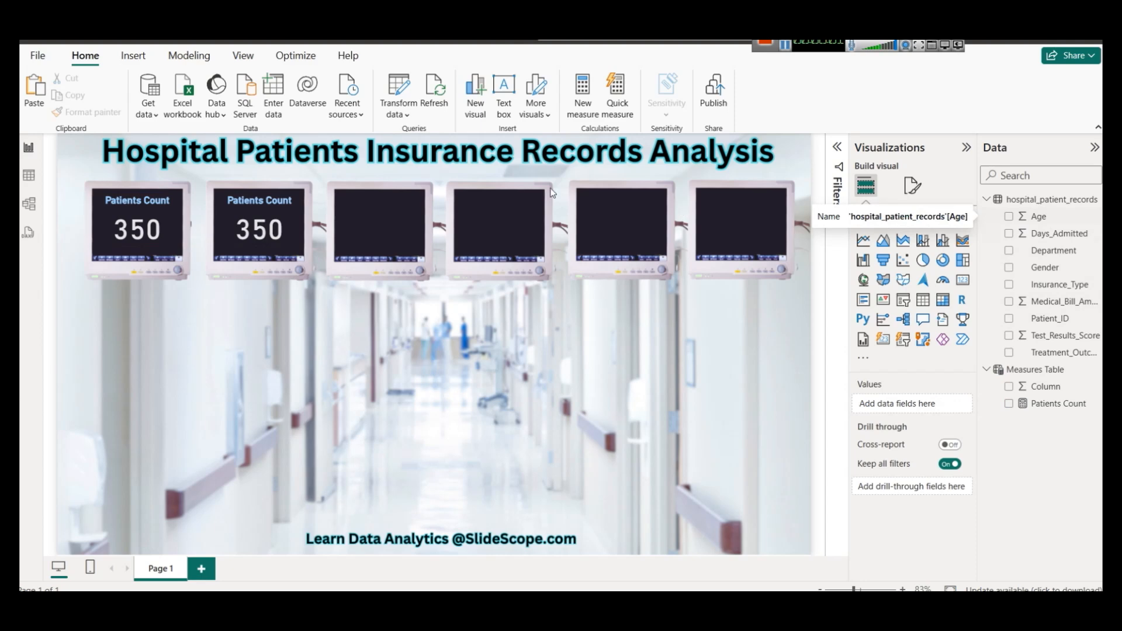
Replace Patients Count with the Age field in the second monitor's card and summarize it as Average
{"action": "left_click", "coordinate": [251, 212]}
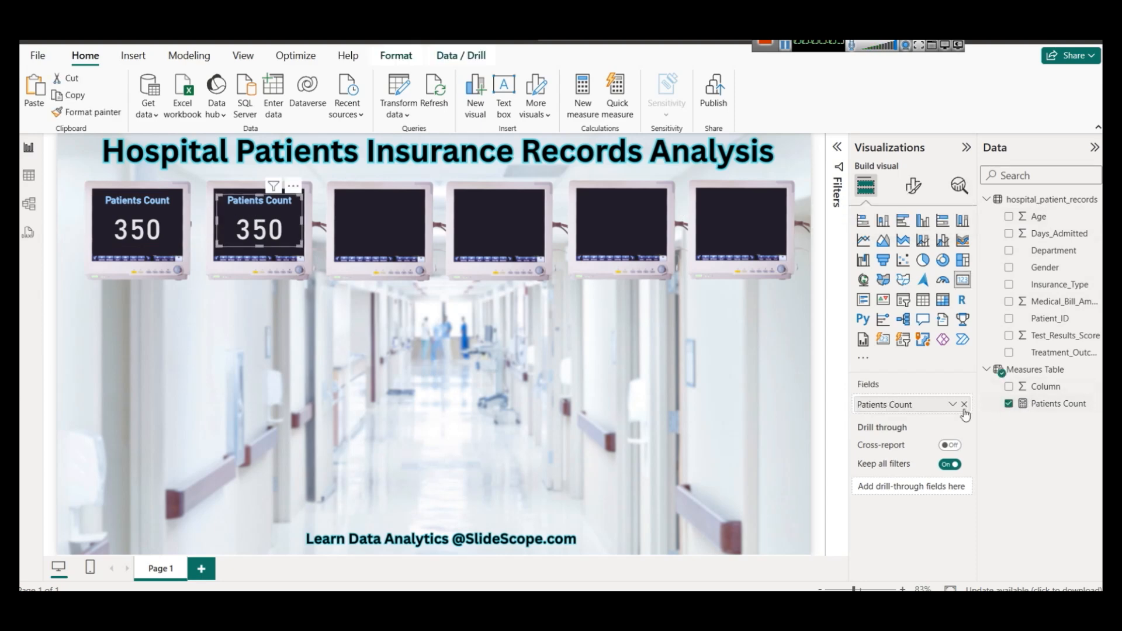
{"action": "left_click", "coordinate": [964, 404]}
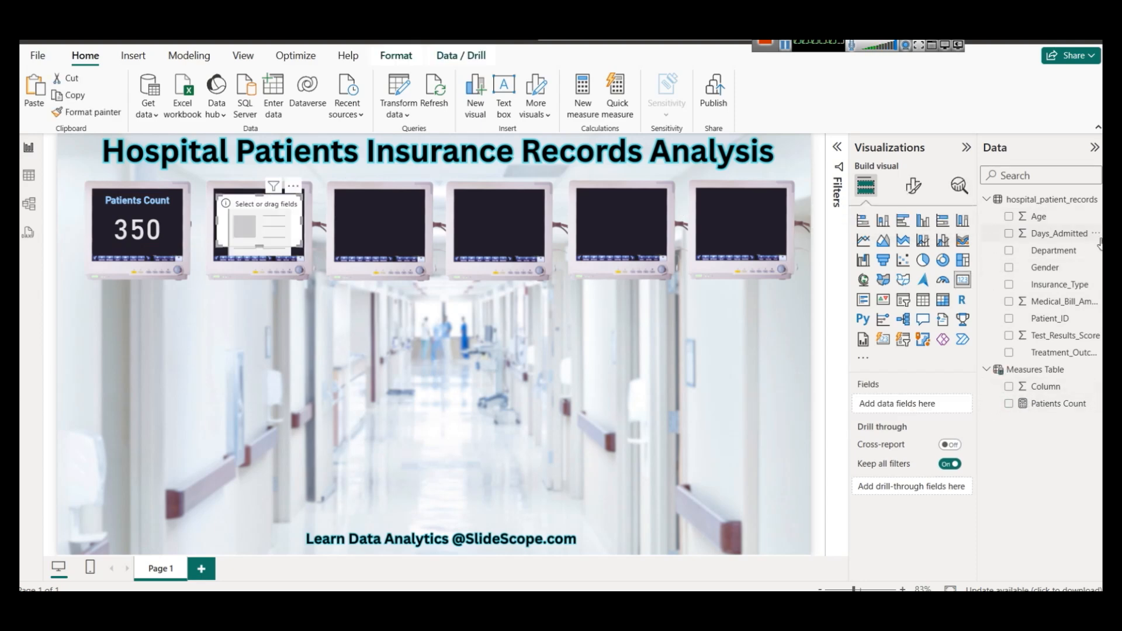
{"action": "left_click_drag", "start_coordinate": [1032, 217], "coordinate": [917, 407]}
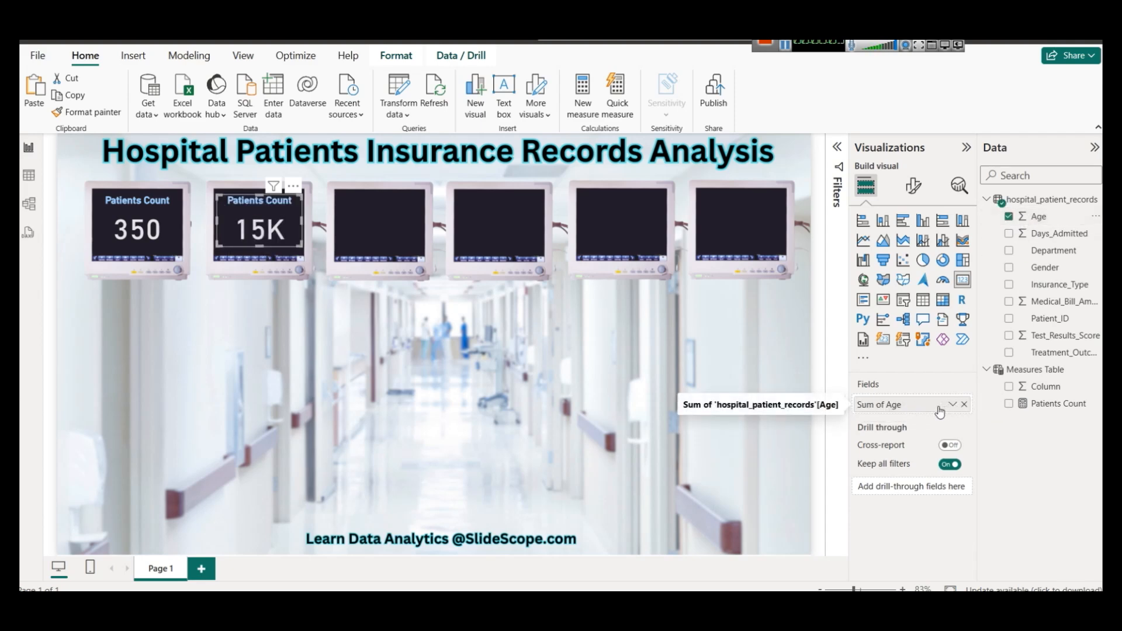
{"action": "left_click", "coordinate": [952, 404]}
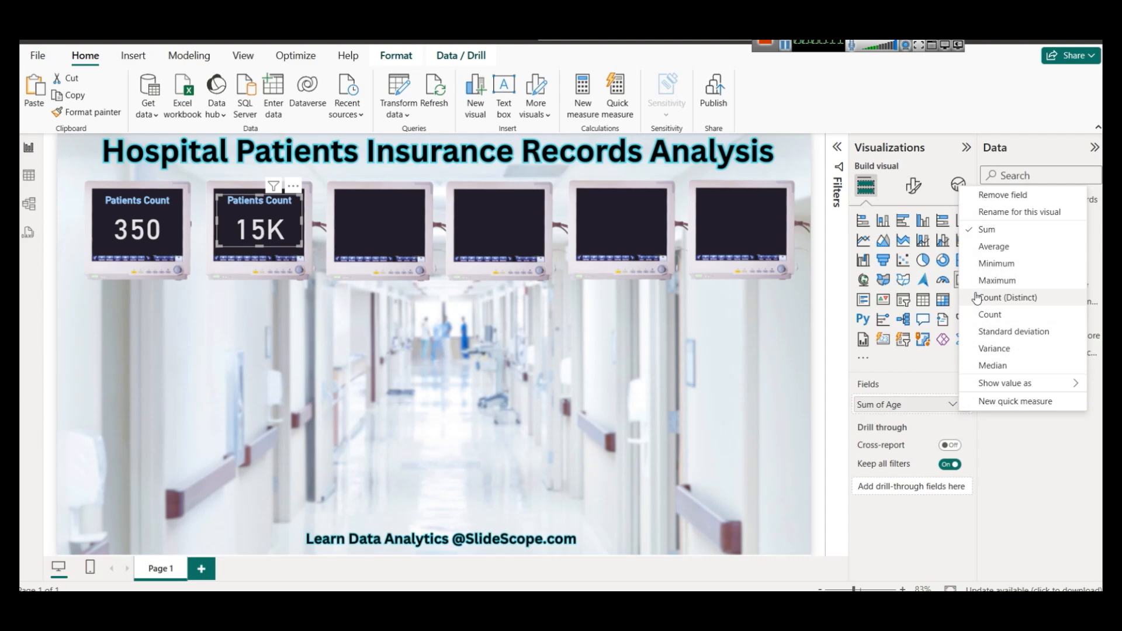
{"action": "left_click", "coordinate": [994, 246]}
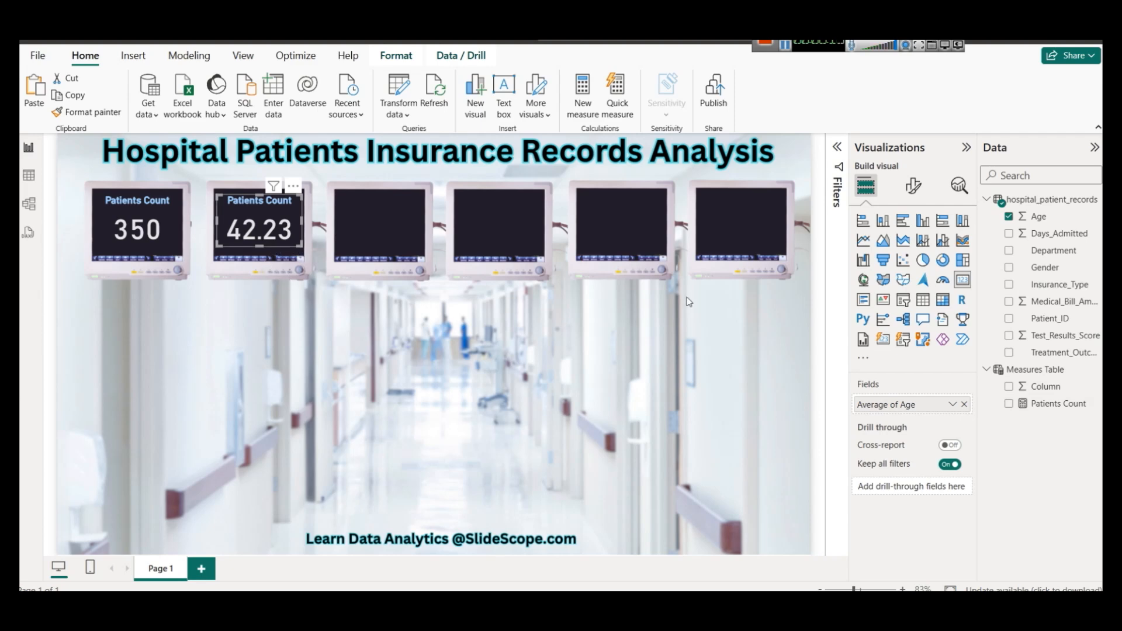
Change the second card's title text to "Average Age"
{"action": "left_click", "coordinate": [913, 186]}
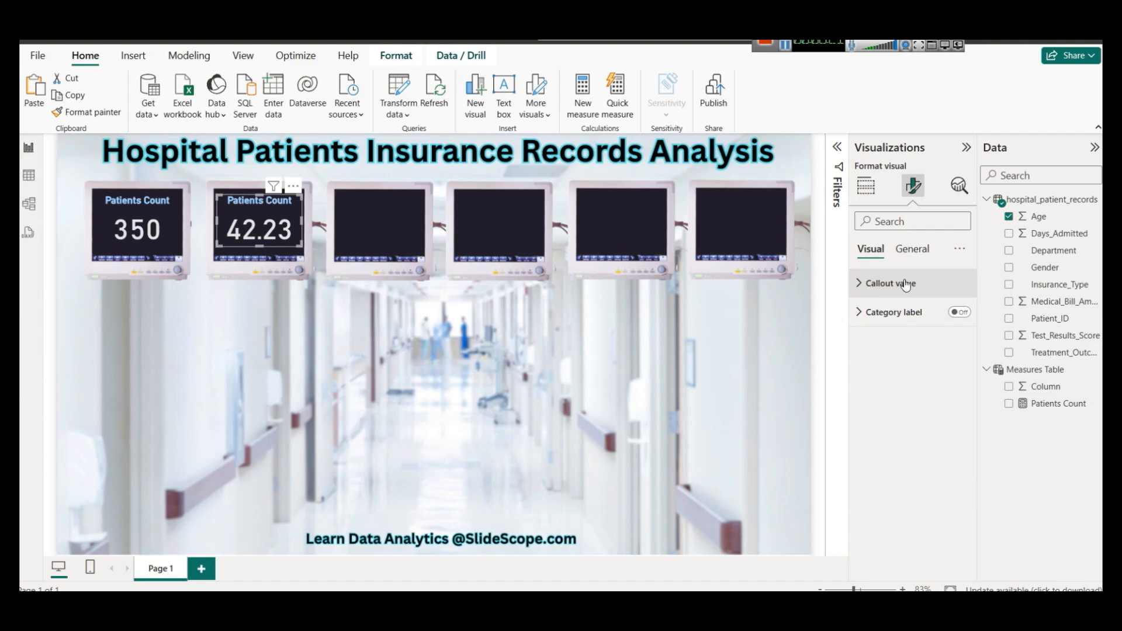
{"action": "left_click", "coordinate": [912, 248]}
{"action": "left_click", "coordinate": [899, 312]}
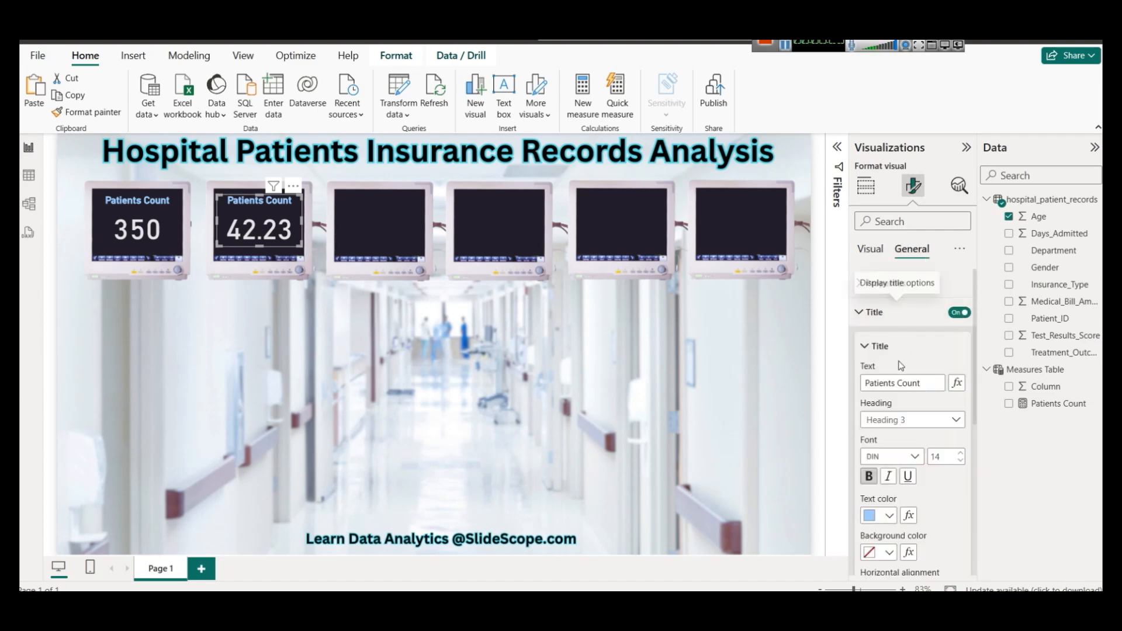
{"action": "left_click", "coordinate": [897, 383]}
{"action": "key", "text": "ctrl+a"}
{"action": "type", "text": "A"}
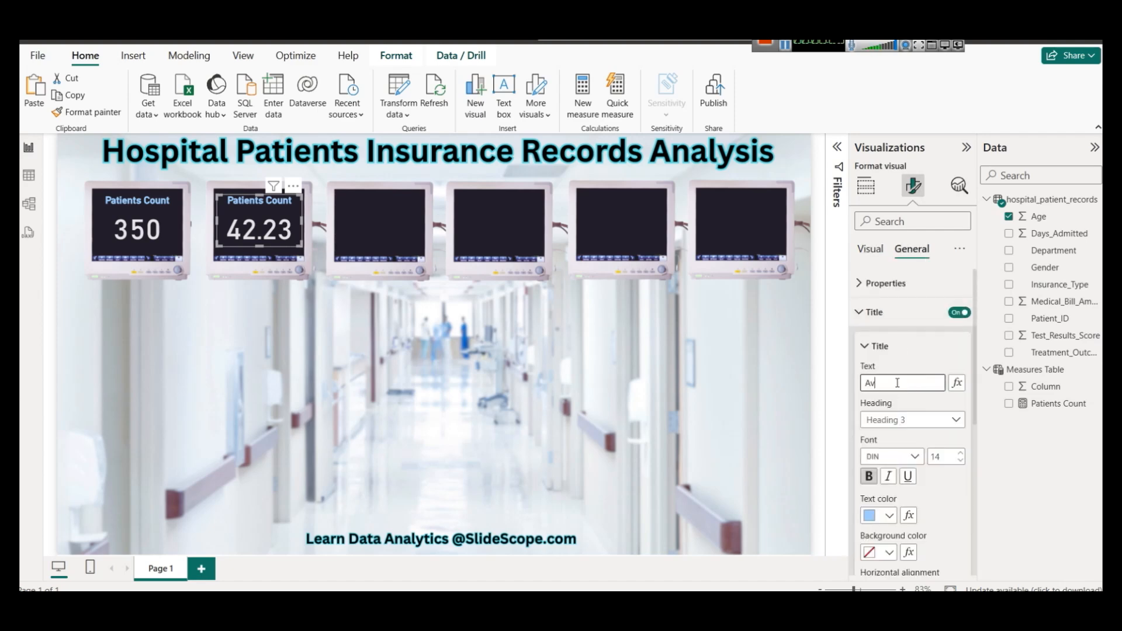
{"action": "type", "text": "vg. Age"}
{"action": "double_click", "coordinate": [868, 384]}
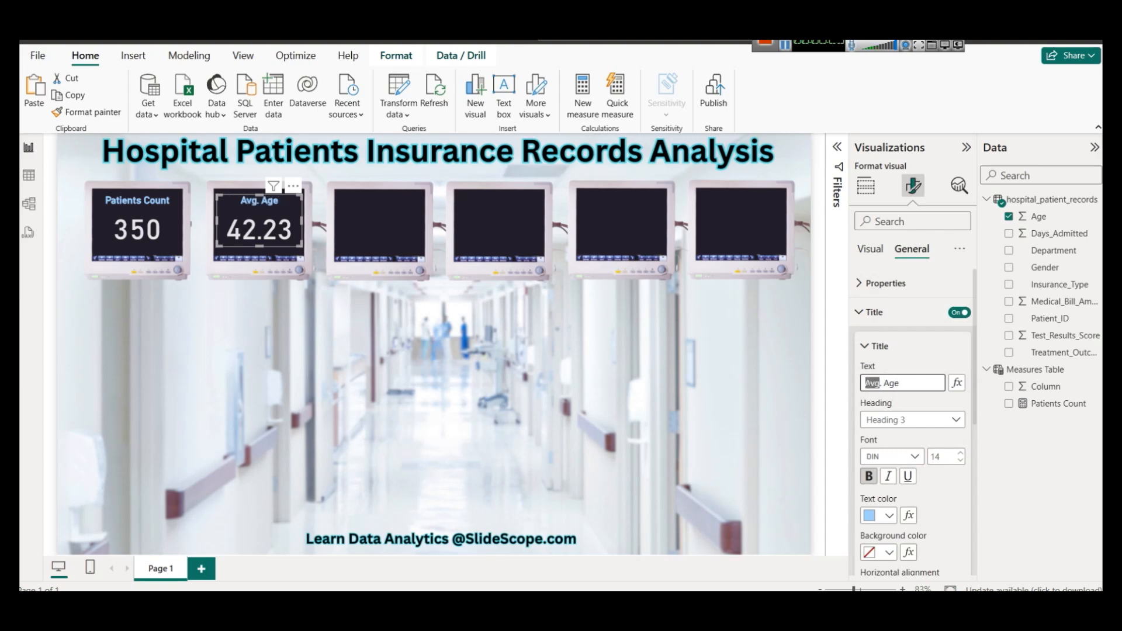
{"action": "type", "text": "Average"}
{"action": "key", "text": "Delete"}
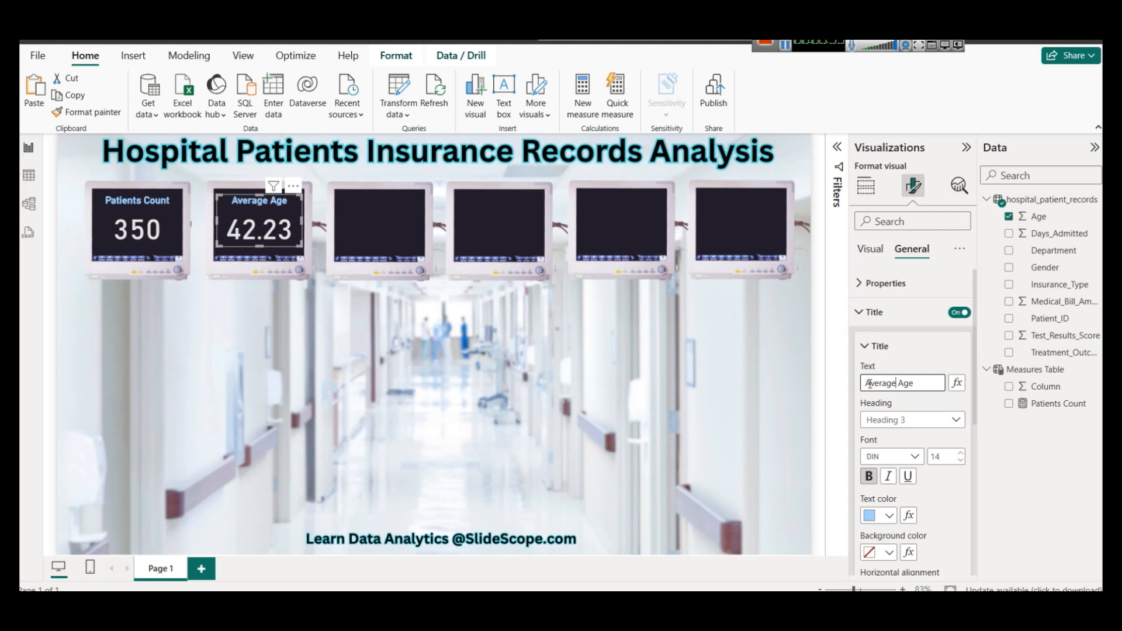
{"action": "left_click", "coordinate": [300, 307]}
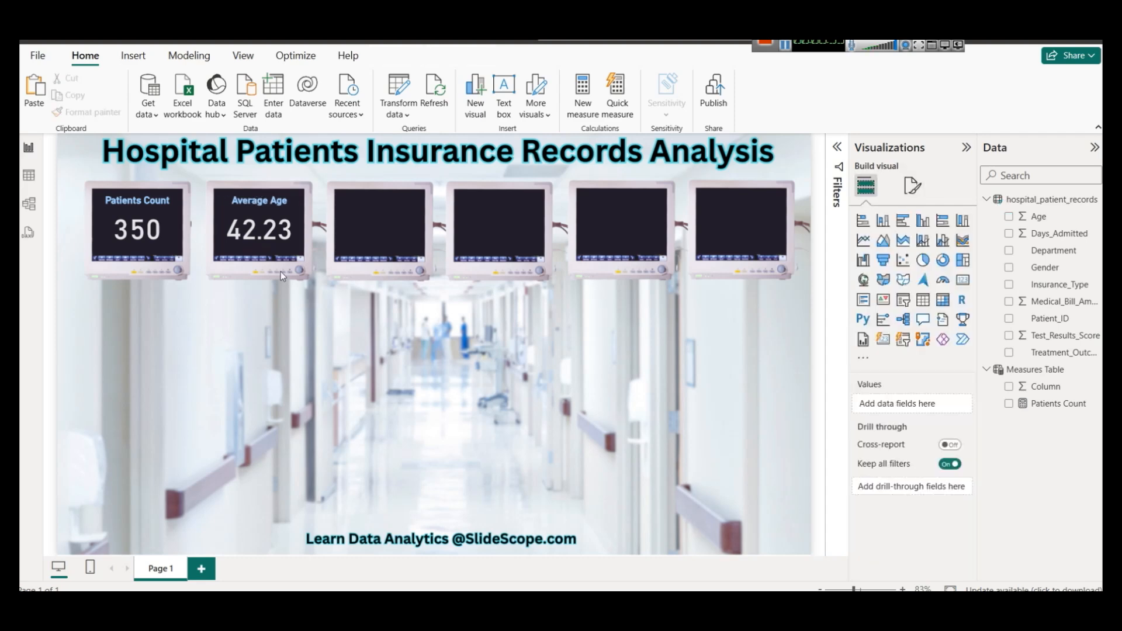
Place a copy of the Average Age card on the third monitor's screen and remove the Age field from the copy
{"action": "left_click", "coordinate": [277, 229]}
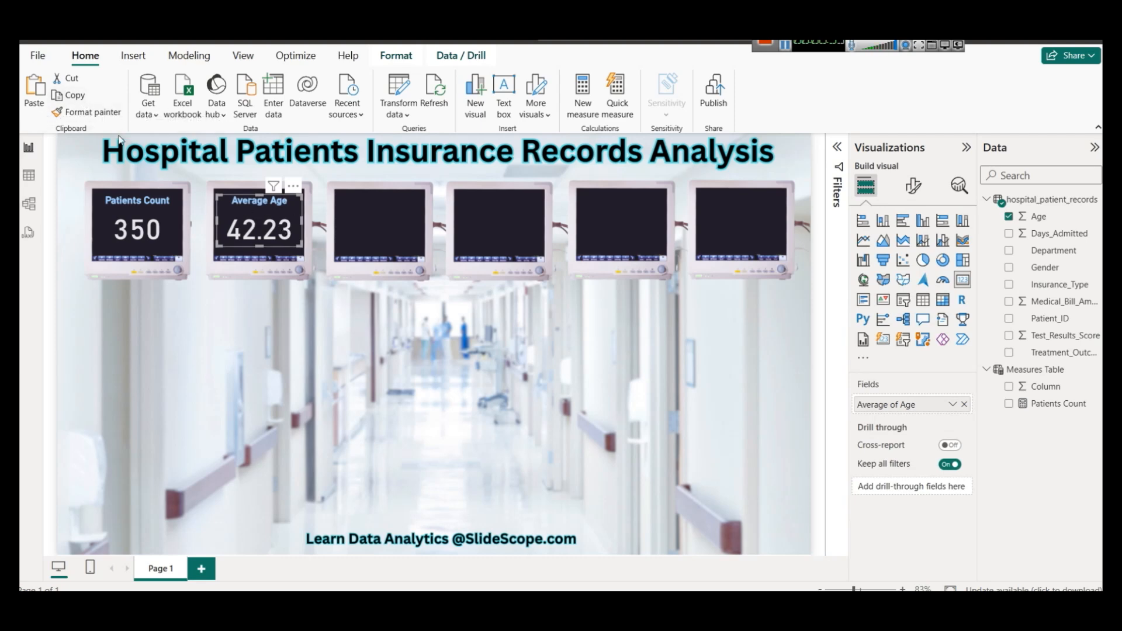
{"action": "left_click", "coordinate": [34, 87]}
{"action": "left_click_drag", "start_coordinate": [276, 227], "coordinate": [386, 222]}
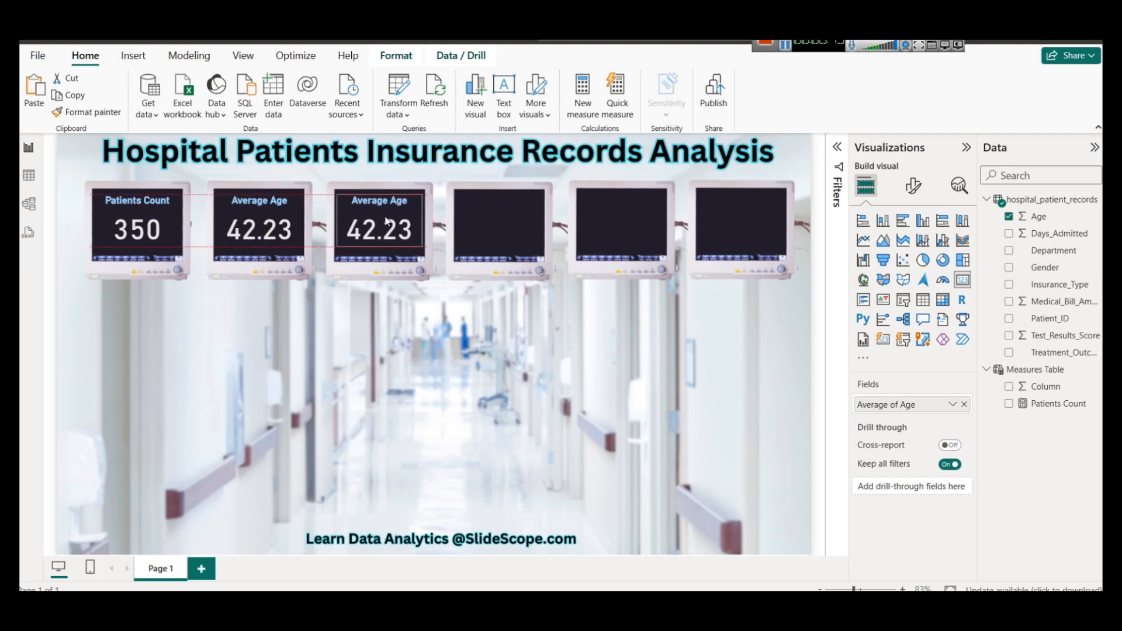
{"action": "left_click", "coordinate": [324, 206]}
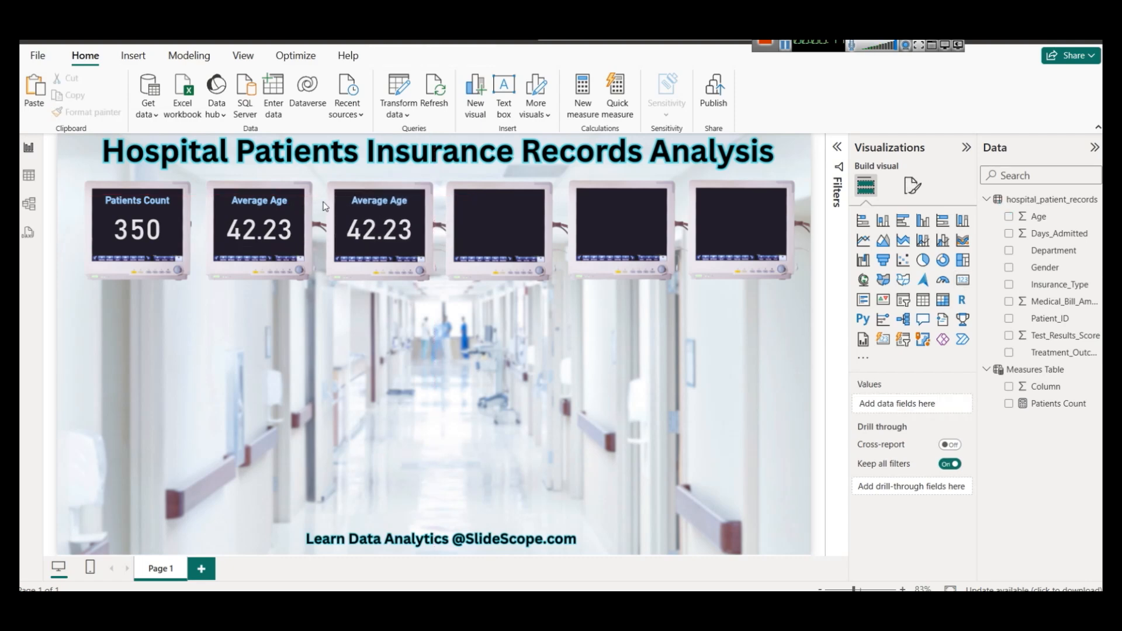
{"action": "left_click", "coordinate": [410, 219]}
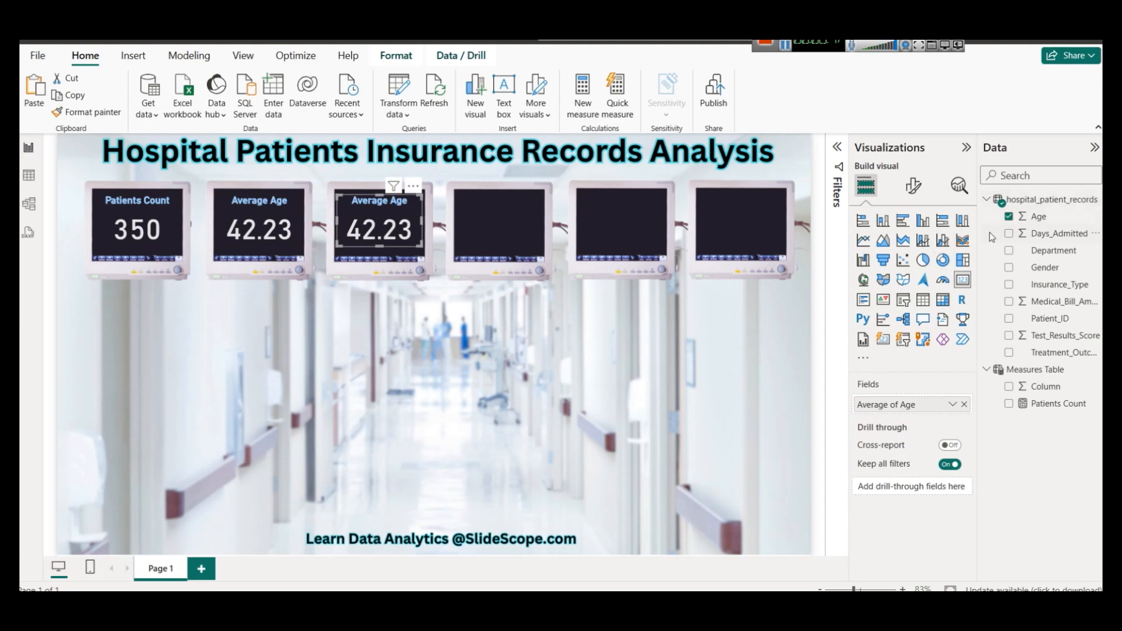
{"action": "left_click", "coordinate": [1008, 217]}
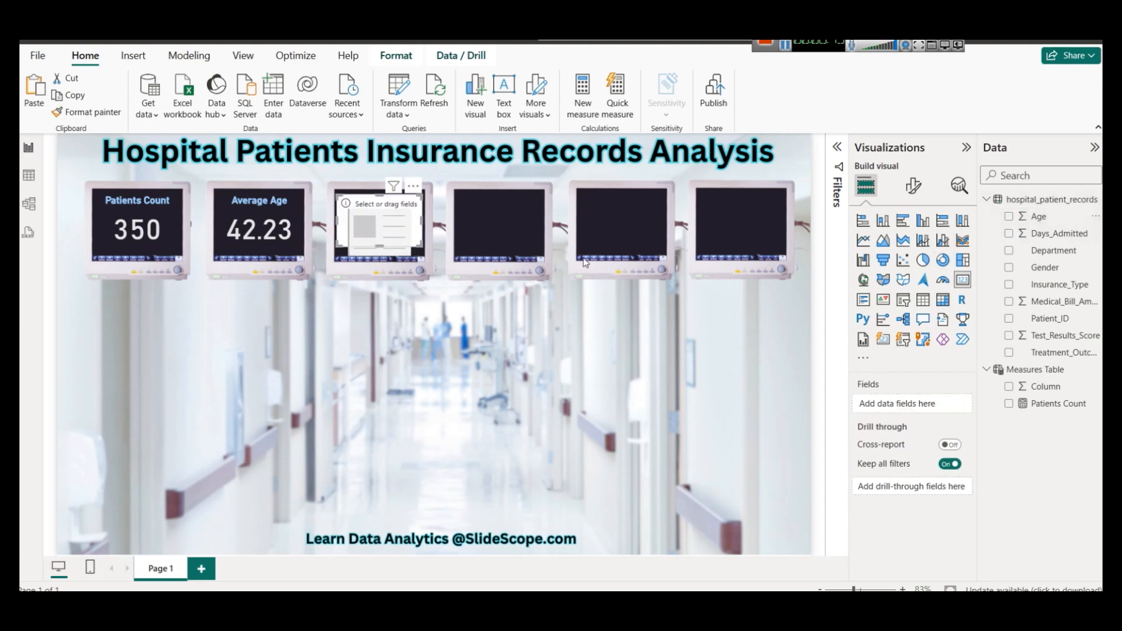
Check the Days_Admitted column in the data table, and add that field to the third monitor's card summarized as Average
{"action": "left_click", "coordinate": [30, 177]}
{"action": "left_click", "coordinate": [1002, 234]}
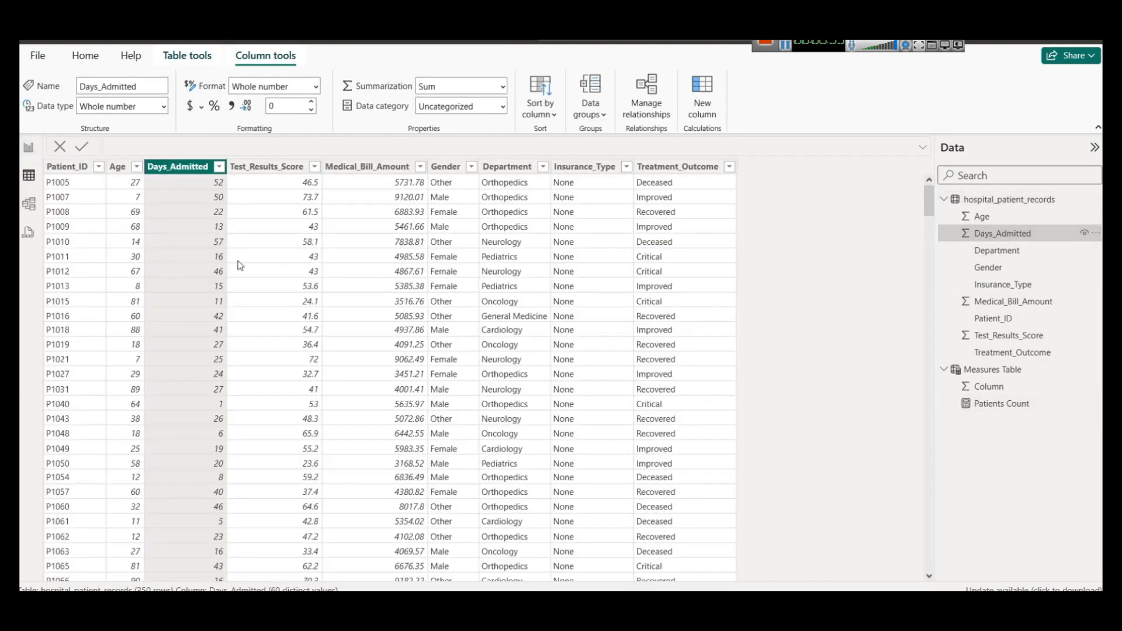
{"action": "left_click", "coordinate": [28, 147]}
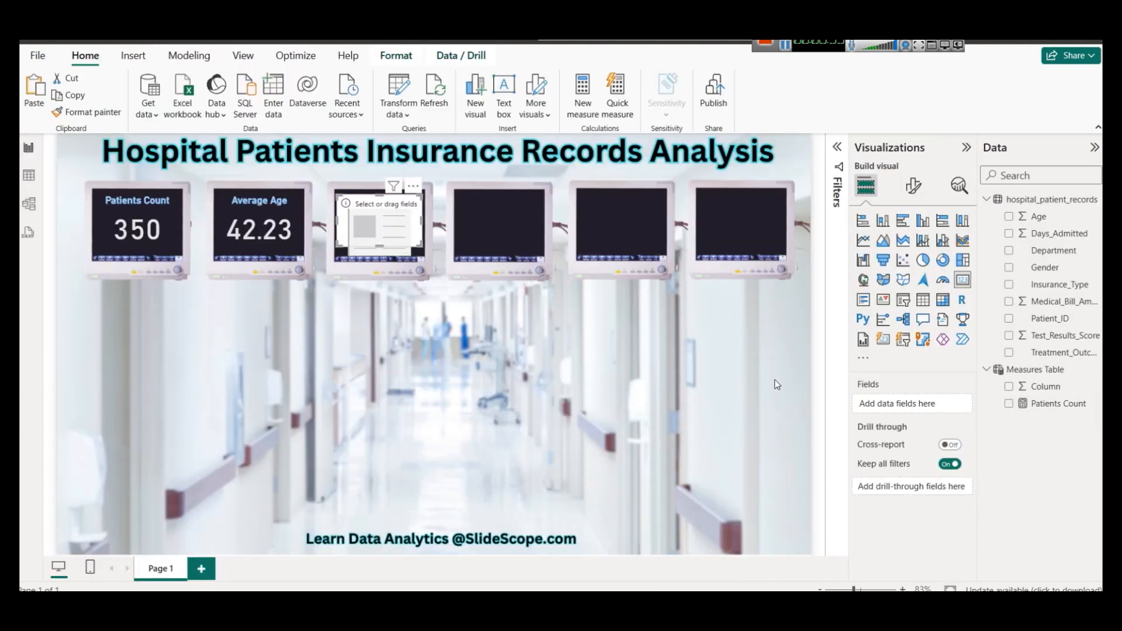
{"action": "left_click_drag", "start_coordinate": [1049, 234], "coordinate": [896, 406]}
{"action": "left_click", "coordinate": [952, 405]}
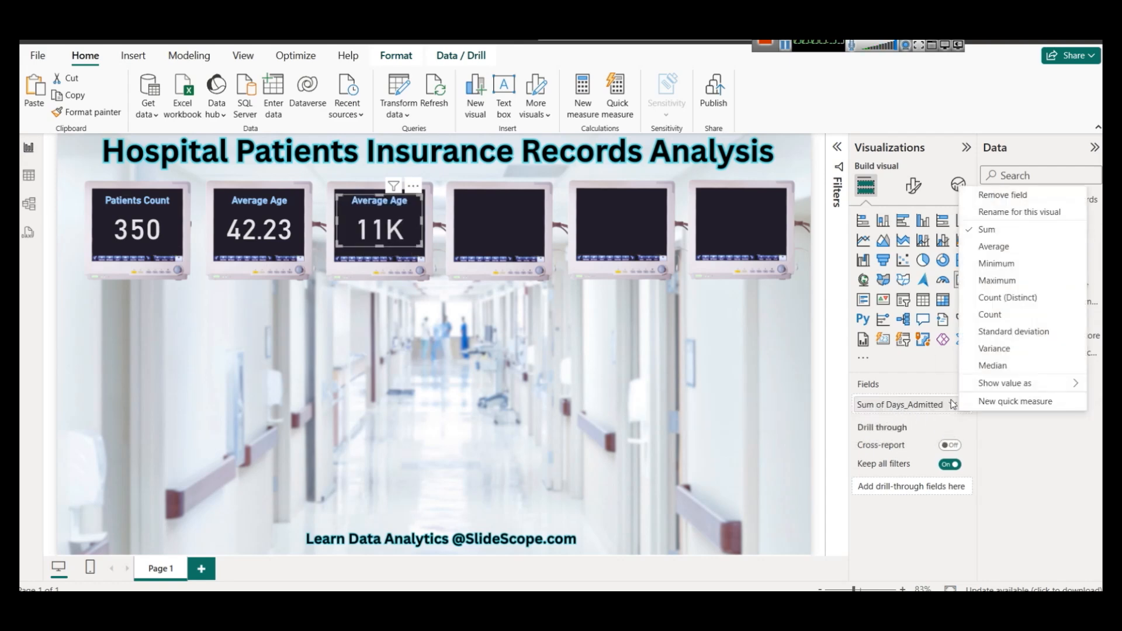
{"action": "left_click", "coordinate": [993, 246]}
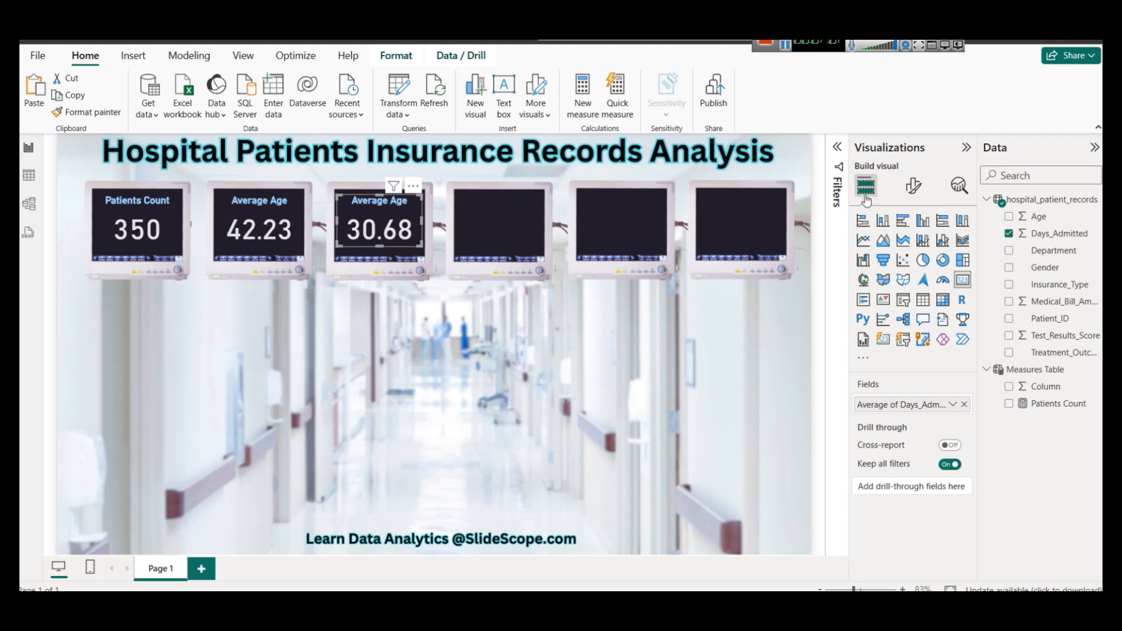
Change the third card's title text to "Avg Days Admitted"
{"action": "left_click", "coordinate": [914, 185]}
{"action": "left_click", "coordinate": [913, 248]}
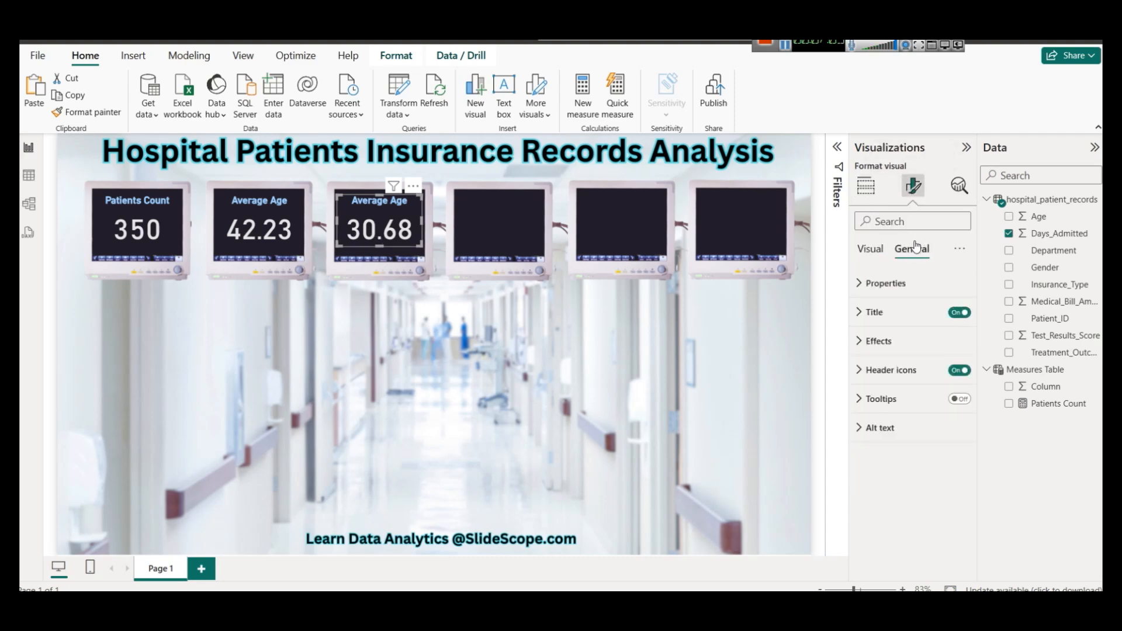
{"action": "left_click", "coordinate": [900, 312]}
{"action": "double_click", "coordinate": [921, 387]}
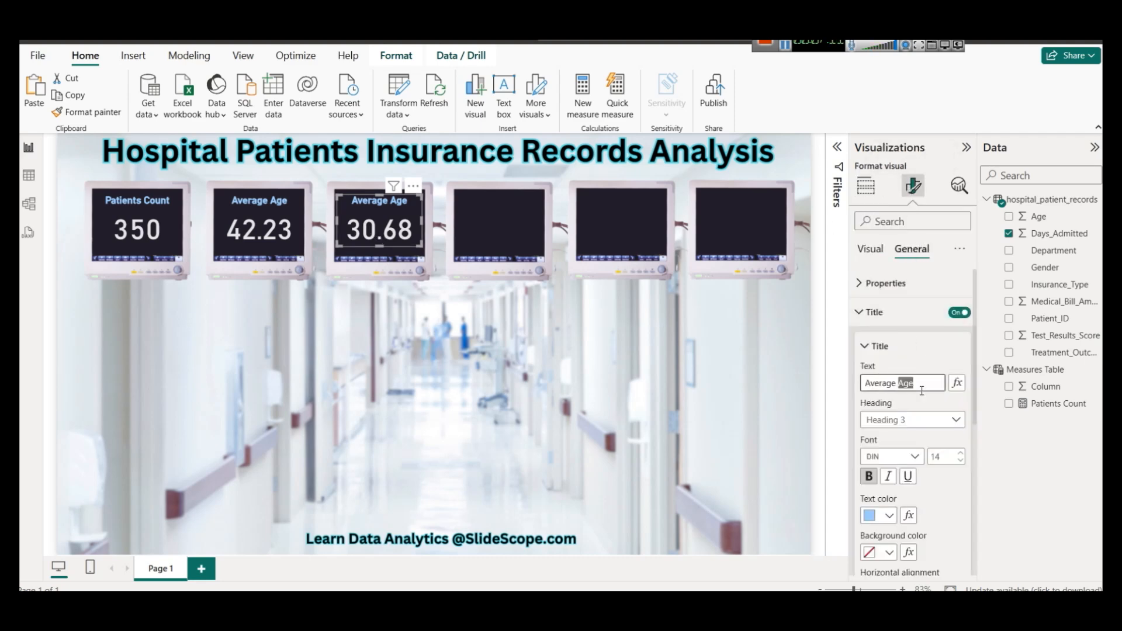
{"action": "key", "text": "ctrl+a"}
{"action": "type", "text": "Avg Fays"}
{"action": "key", "text": "BackSpace"}
{"action": "key", "text": "BackSpace"}
{"action": "key", "text": "BackSpace"}
{"action": "key", "text": "BackSpace"}
{"action": "type", "text": "Days"}
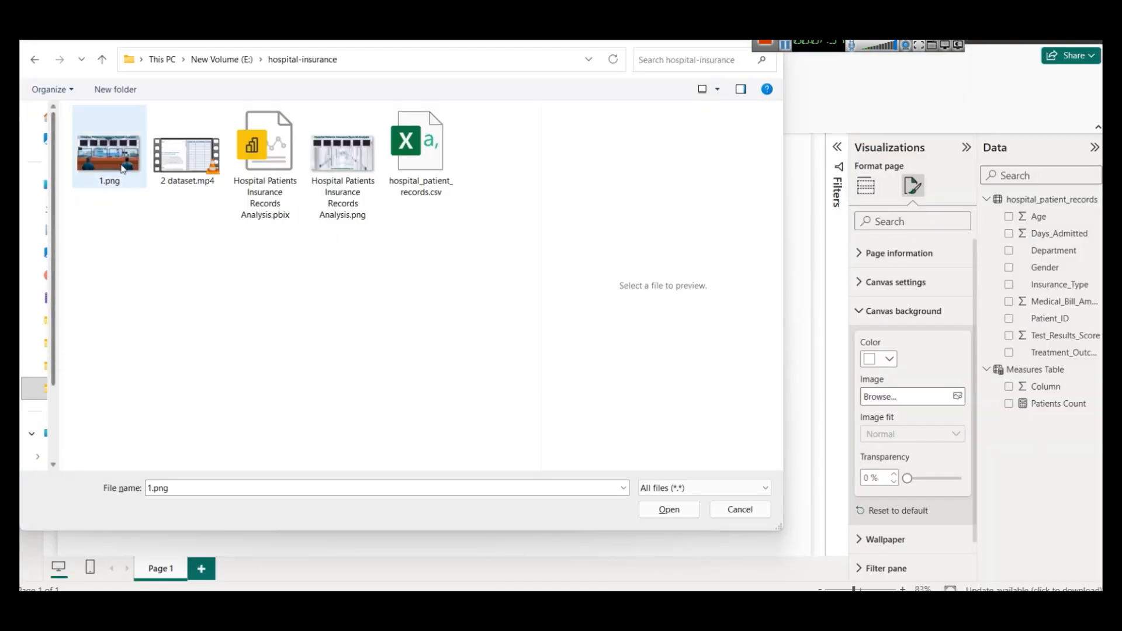
Load 1.png as the page's canvas background image
{"action": "left_click", "coordinate": [663, 508]}
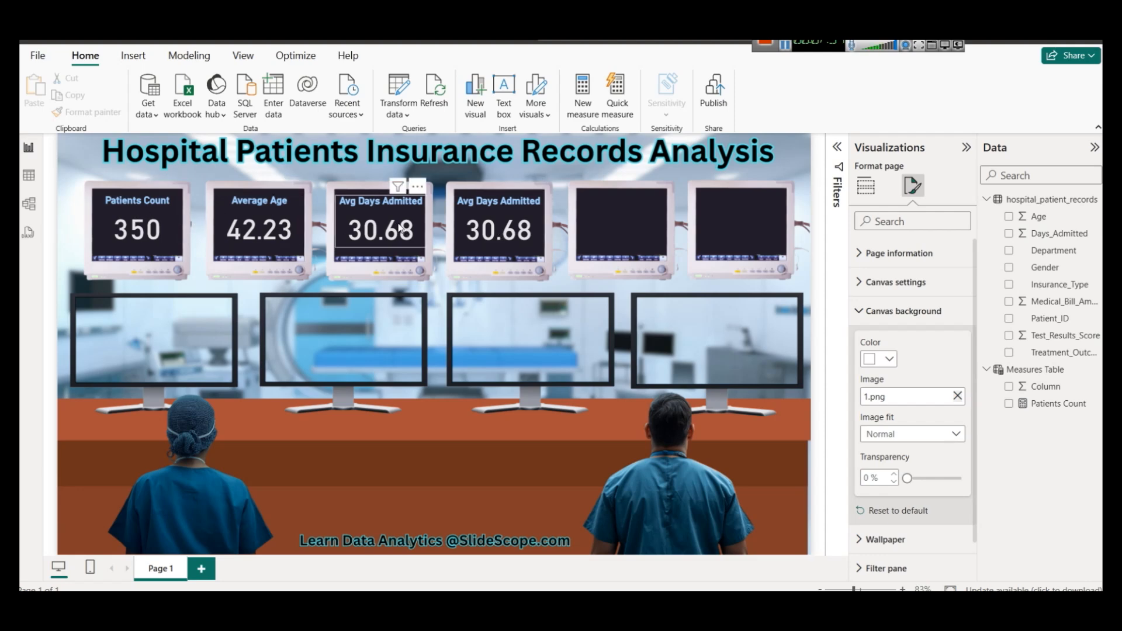
Remove the Days_Admitted field from the card on the fourth monitor
{"action": "left_click", "coordinate": [482, 231]}
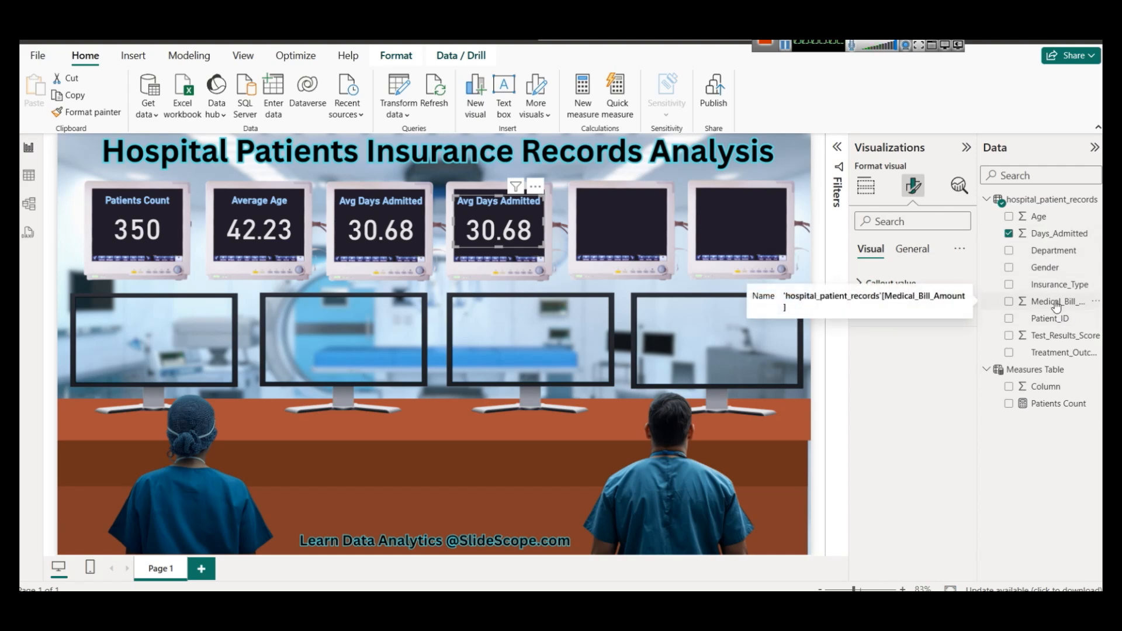
{"action": "left_click", "coordinate": [866, 185]}
{"action": "left_click", "coordinate": [964, 404]}
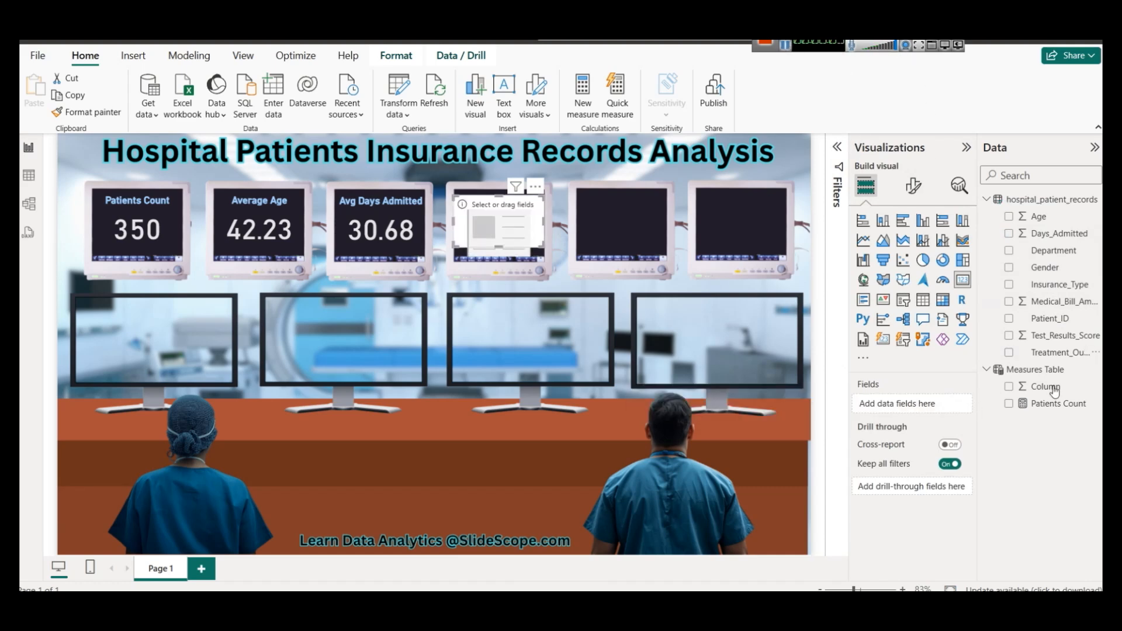
Try Medical_Bill_Amount summarized as Average in the fourth monitor's card, and remove the field again
{"action": "left_click_drag", "start_coordinate": [1067, 301], "coordinate": [929, 412]}
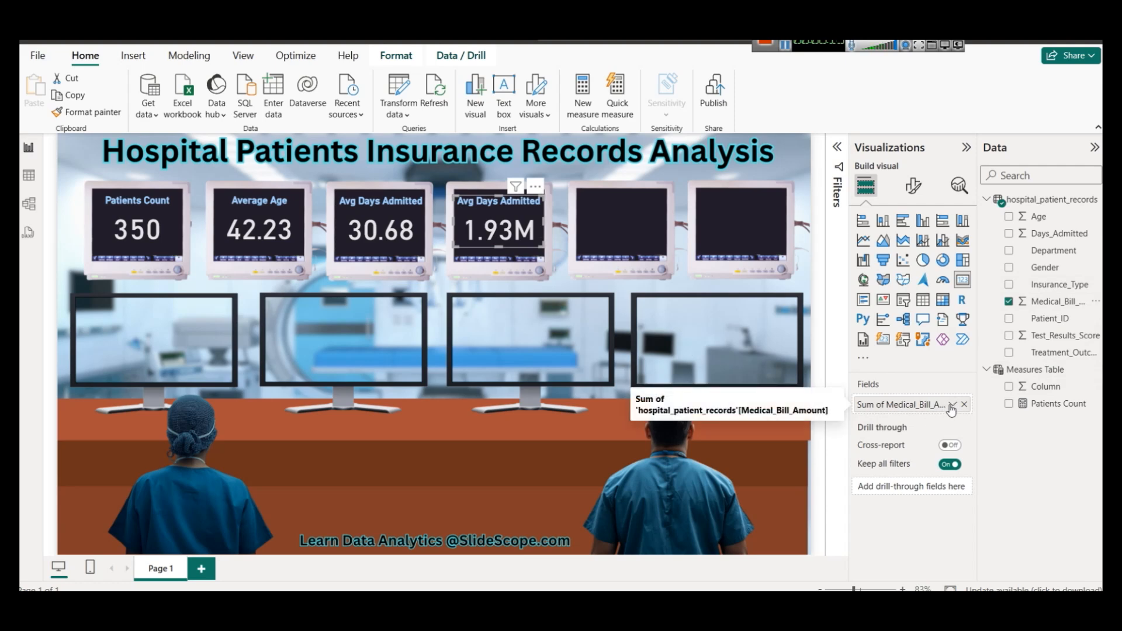
{"action": "left_click", "coordinate": [952, 404]}
{"action": "left_click", "coordinate": [993, 246]}
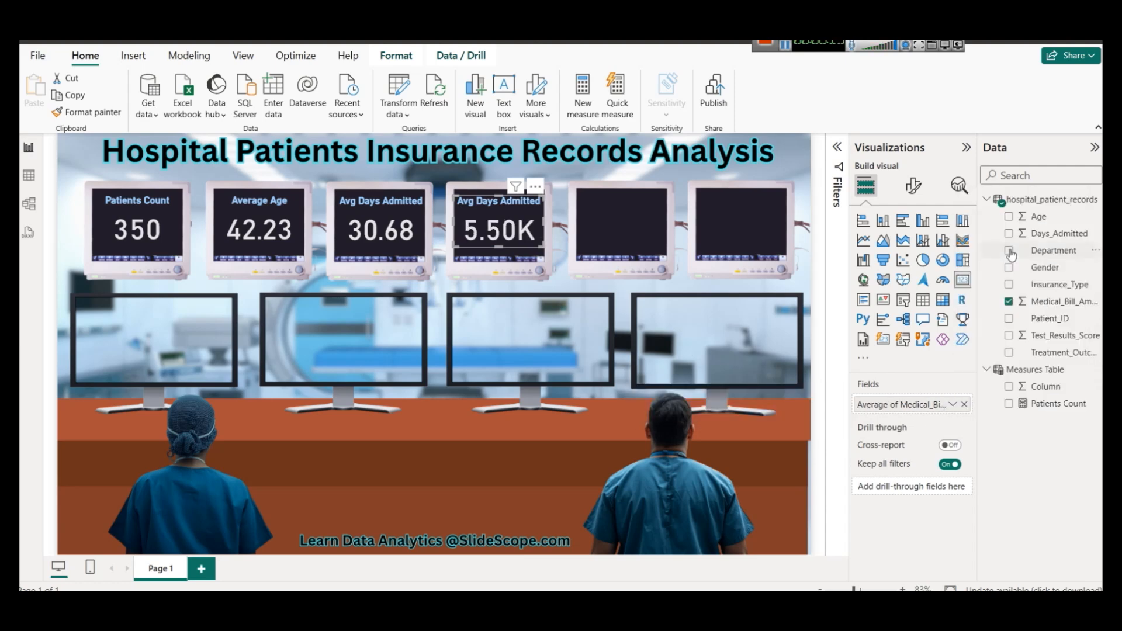
{"action": "left_click", "coordinate": [951, 408]}
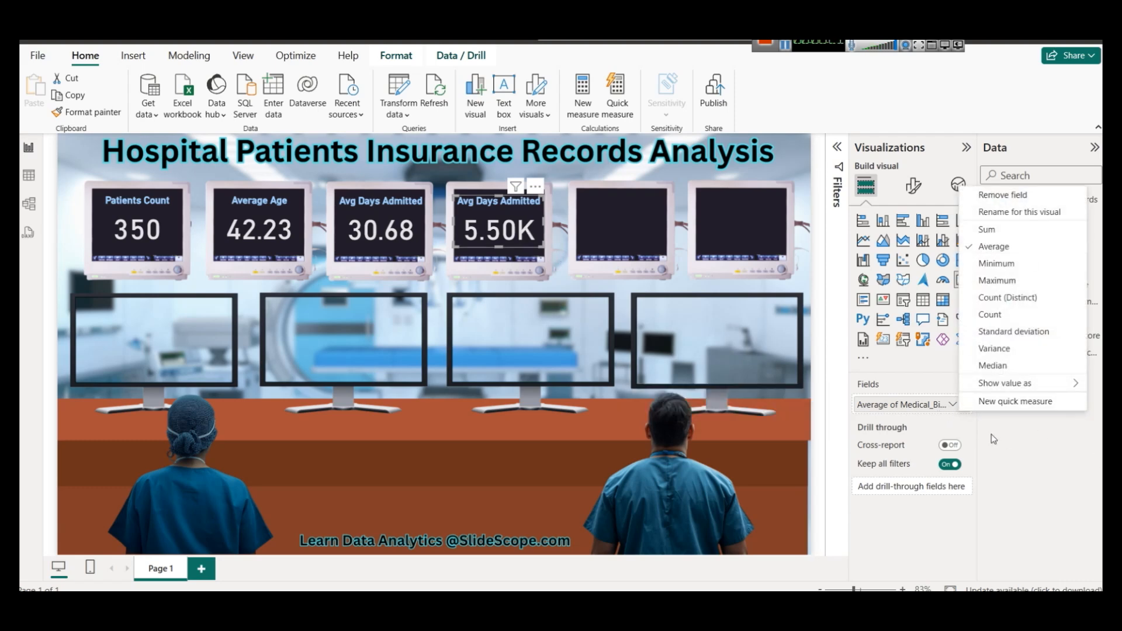
{"action": "left_click", "coordinate": [1004, 441]}
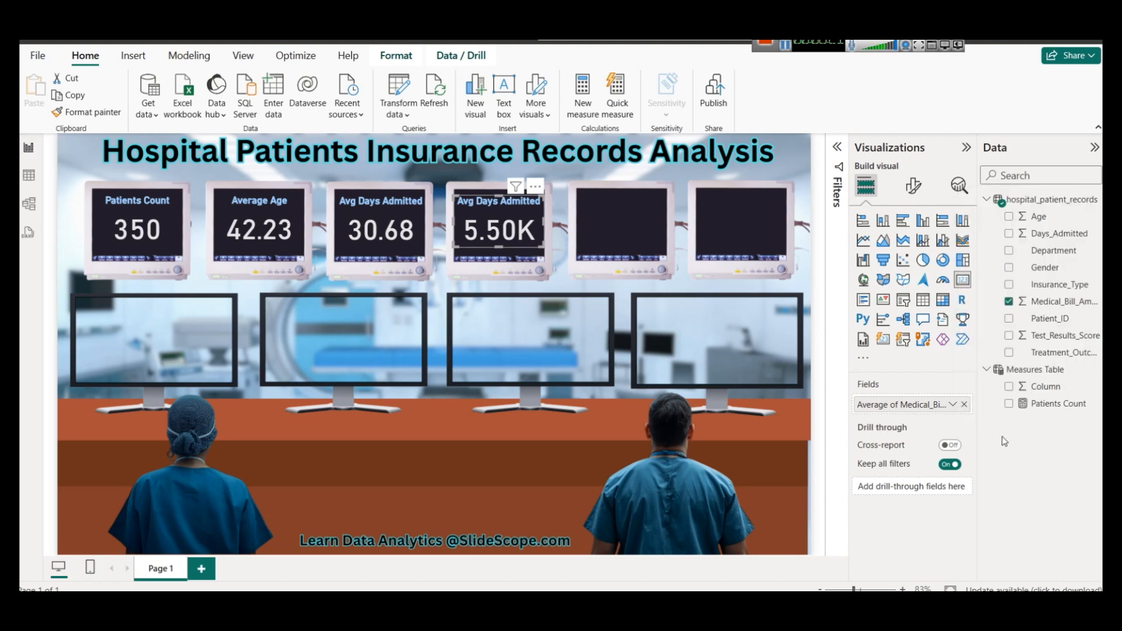
{"action": "left_click", "coordinate": [964, 404]}
Create a new measure named "Avg Bill Amount" in the Measures Table
{"action": "right_click", "coordinate": [1022, 378]}
{"action": "left_click", "coordinate": [951, 400]}
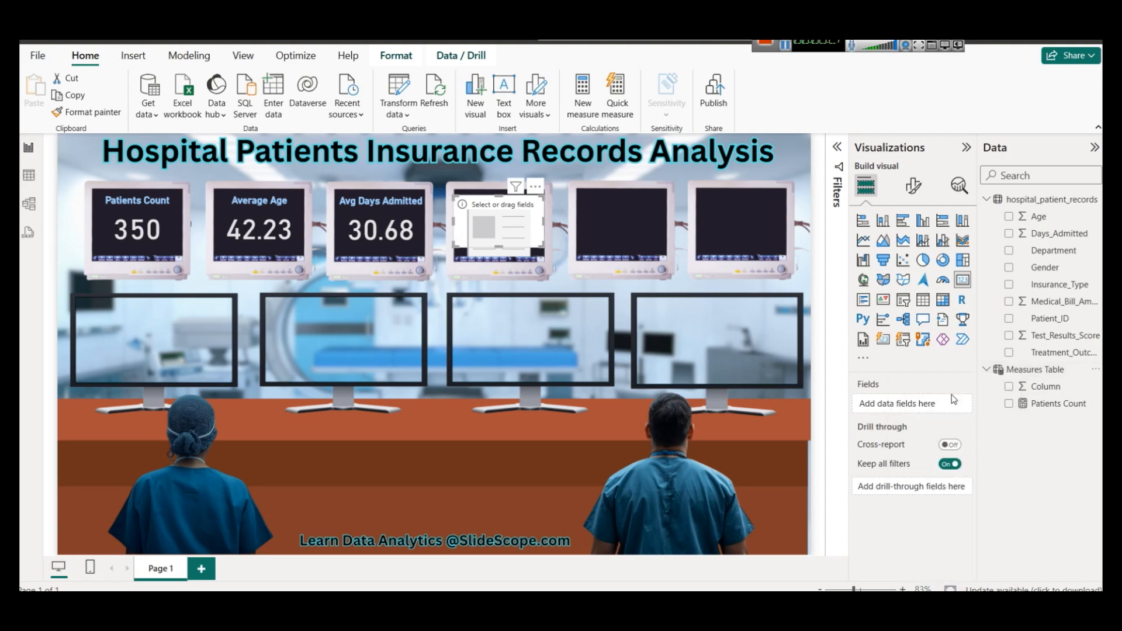
{"action": "key", "text": "Escape"}
{"action": "left_click", "coordinate": [999, 369]}
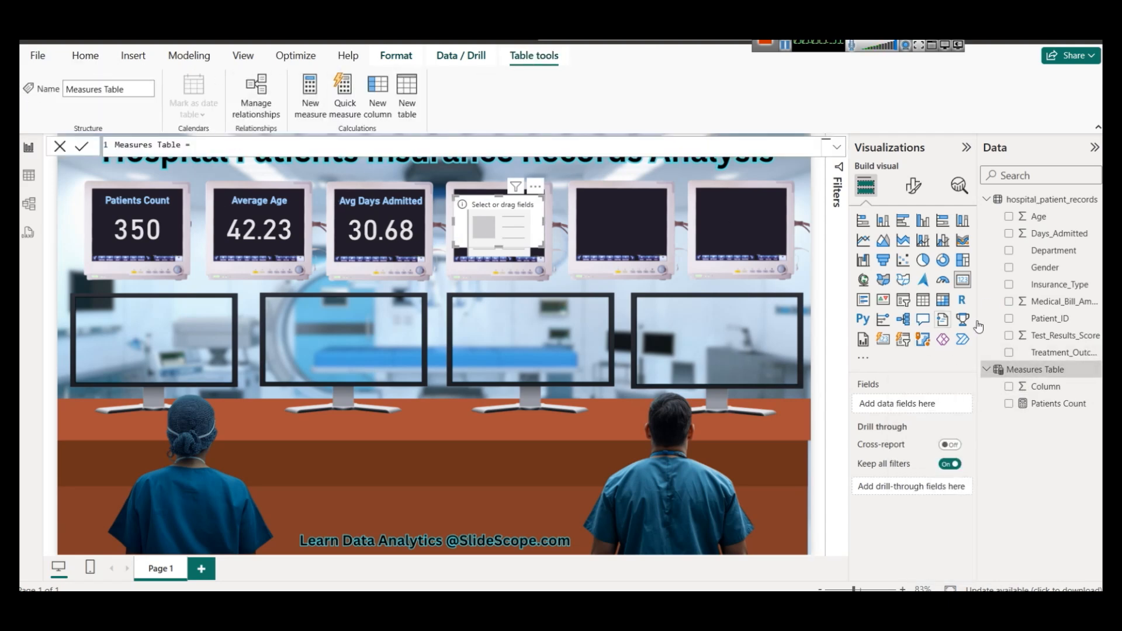
{"action": "right_click", "coordinate": [1016, 375]}
{"action": "left_click", "coordinate": [931, 404]}
{"action": "double_click", "coordinate": [131, 142]}
{"action": "type", "text": "A"}
{"action": "type", "text": "vg Bill Amount"}
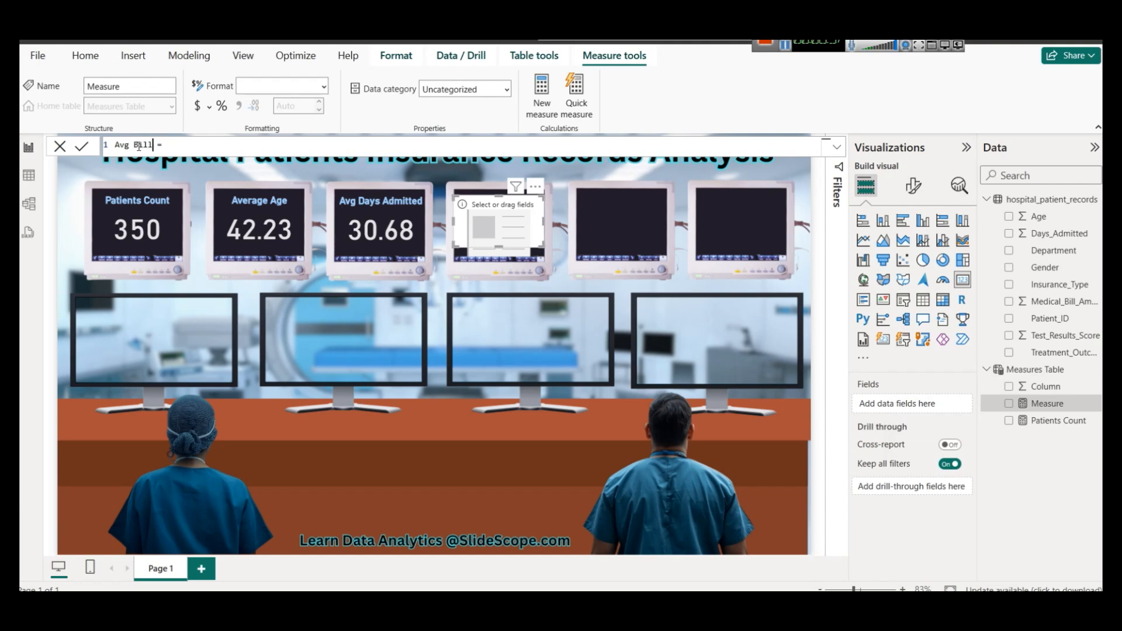
{"action": "key", "text": "BackSpace"}
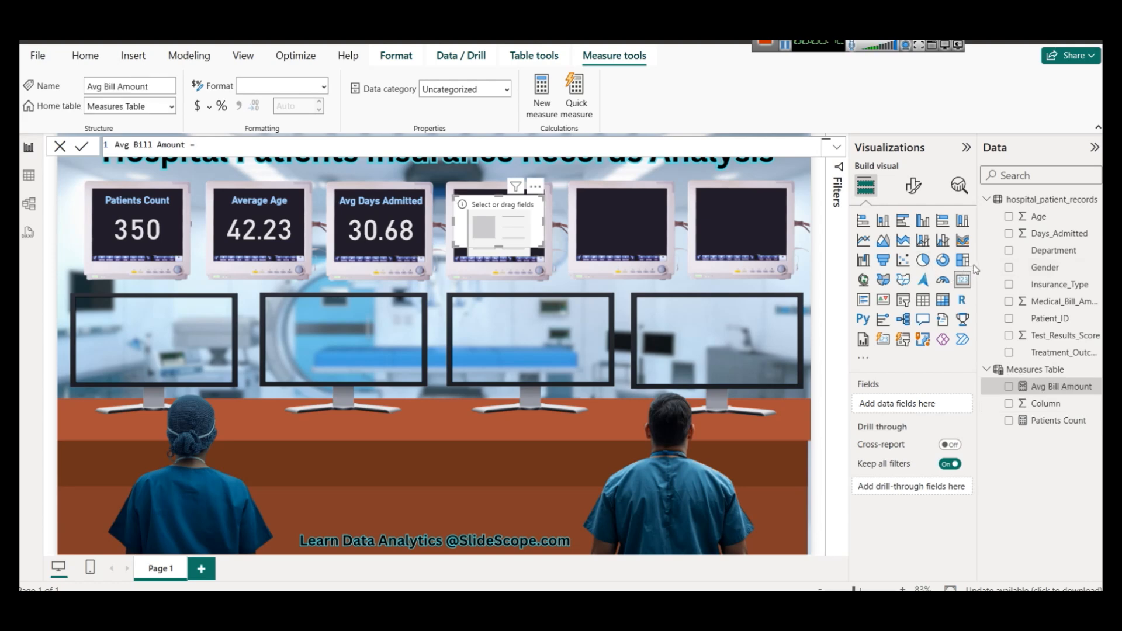
{"action": "mouse_move", "coordinate": [973, 264]}
{"action": "left_mouse_down"}
{"action": "mouse_move", "coordinate": [927, 255]}
{"action": "mouse_move", "coordinate": [971, 258]}
{"action": "left_mouse_up"}
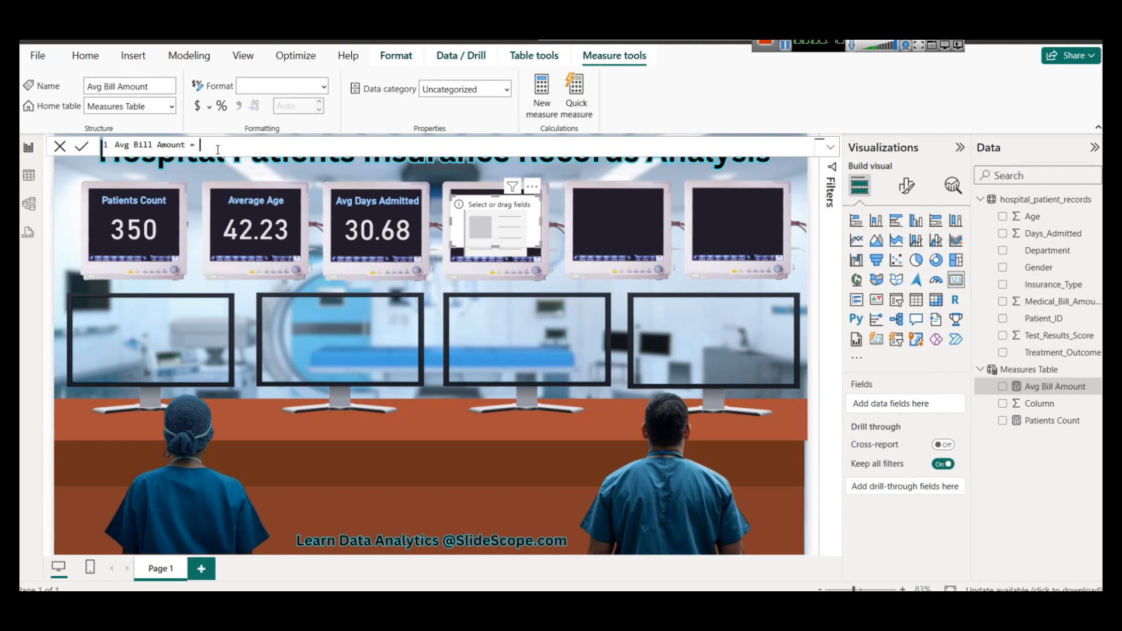
Define Avg Bill Amount as AVERAGE(hospital_patient_records[Medical_Bill_Amount]) and add the measure to the fourth monitor's card
{"action": "type", "text": "AVERAGE("}
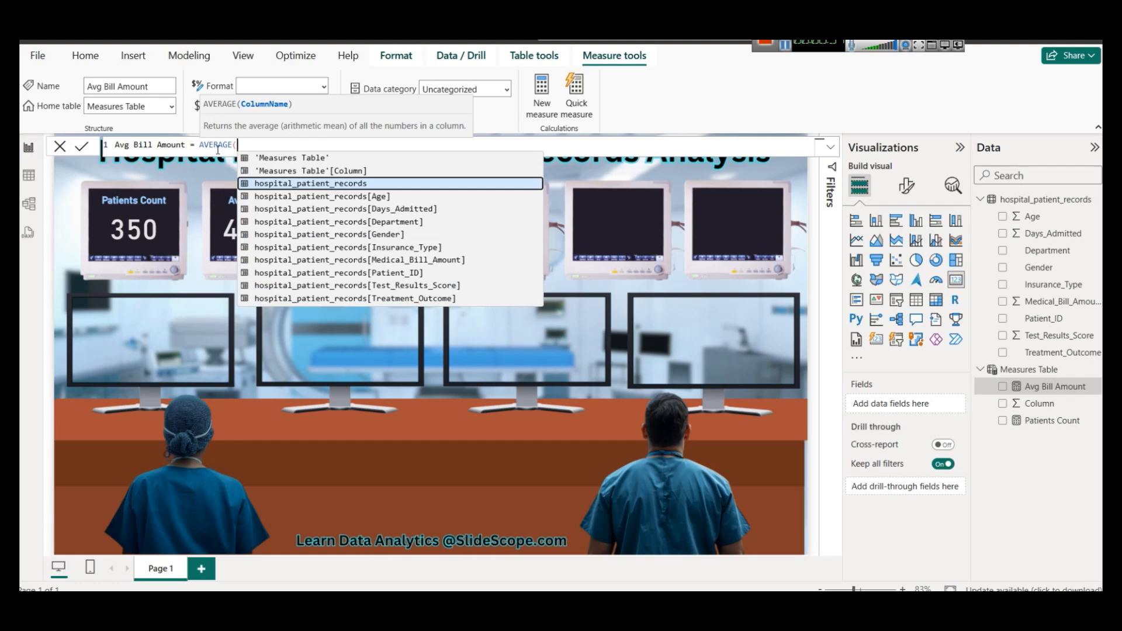
{"action": "key", "text": "Down"}
{"action": "key", "text": "Down"}
{"action": "key", "text": "Down"}
{"action": "key", "text": "Down"}
{"action": "key", "text": "Down"}
{"action": "key", "text": "Down"}
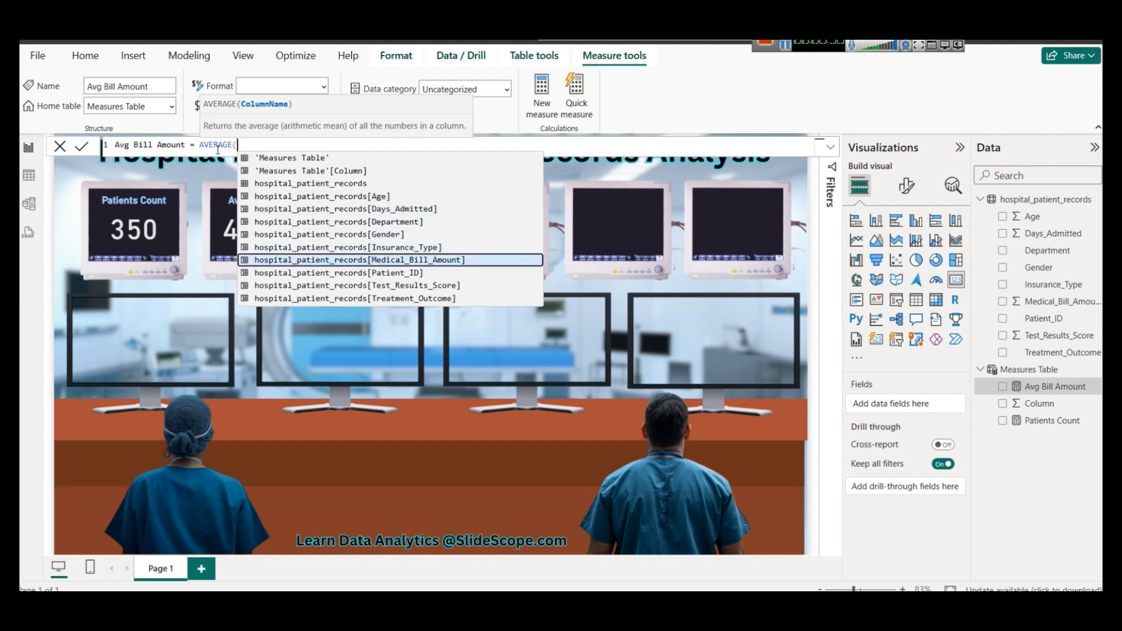
{"action": "key", "text": "Tab"}
{"action": "type", "text": ")"}
{"action": "left_click", "coordinate": [82, 147]}
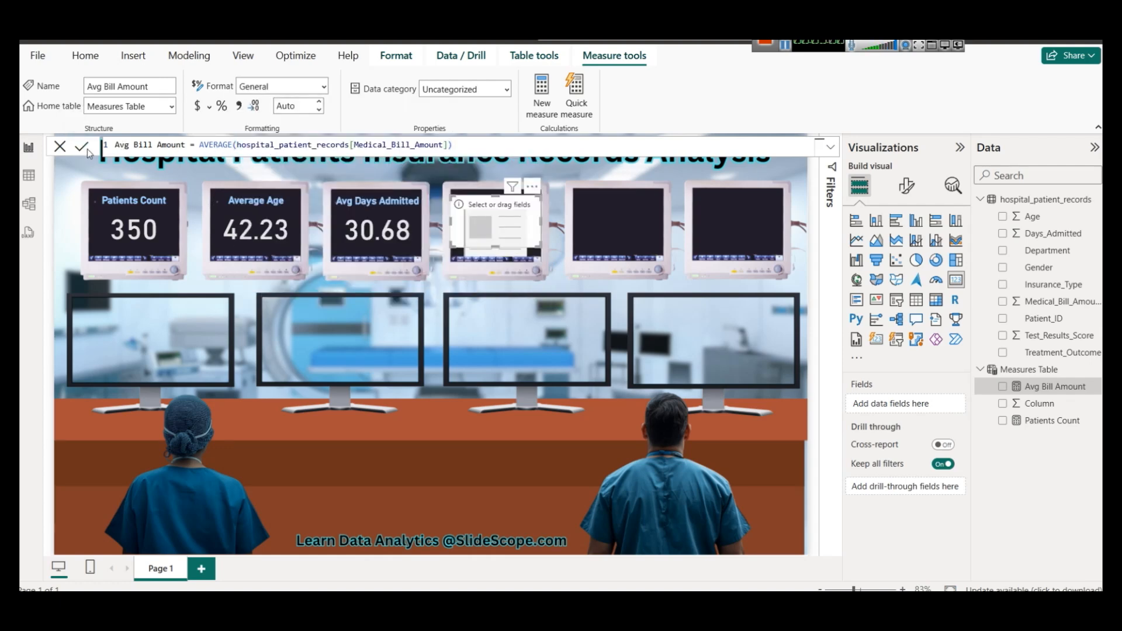
{"action": "left_click_drag", "start_coordinate": [1063, 394], "coordinate": [902, 404]}
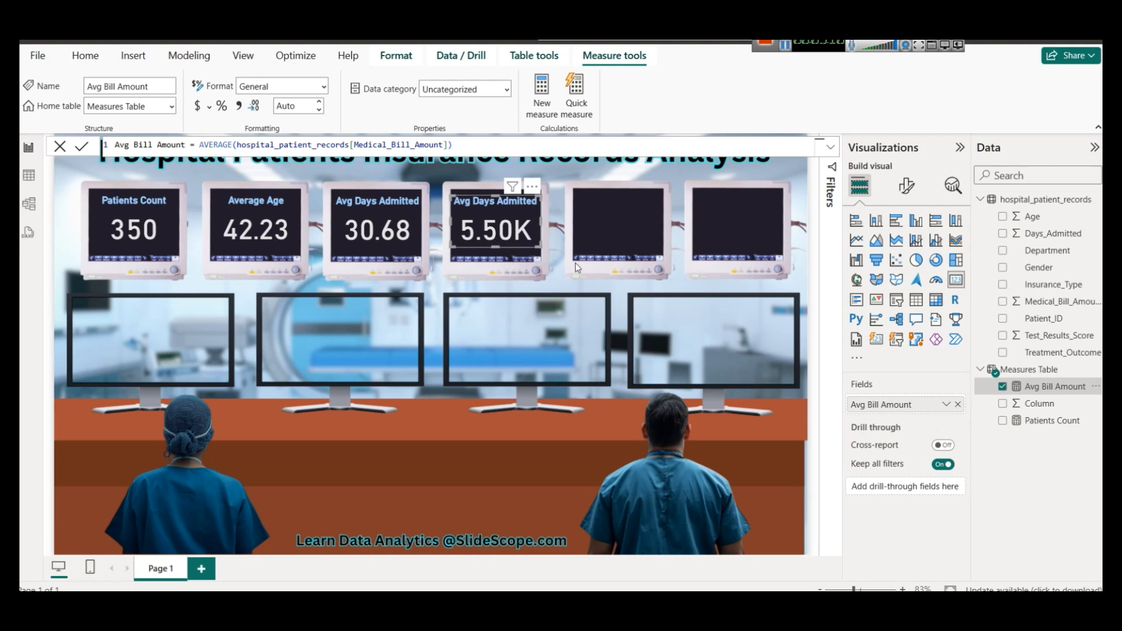
Try None and Millions as display units for the fourth card's callout value, and settle on Thousands
{"action": "left_click", "coordinate": [526, 241]}
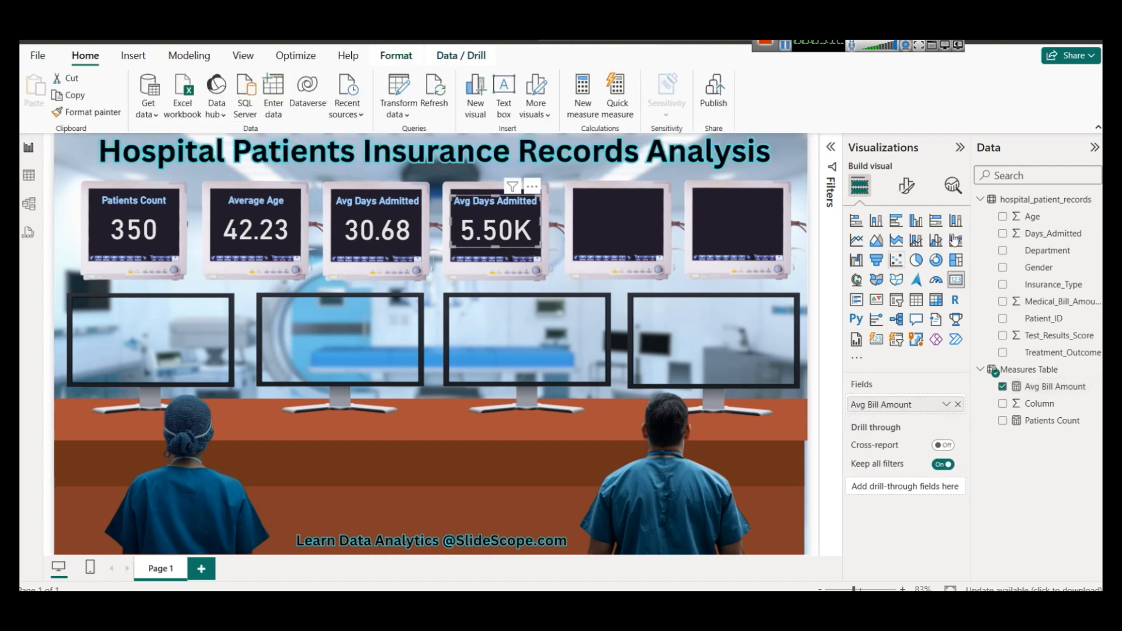
{"action": "left_click", "coordinate": [907, 186]}
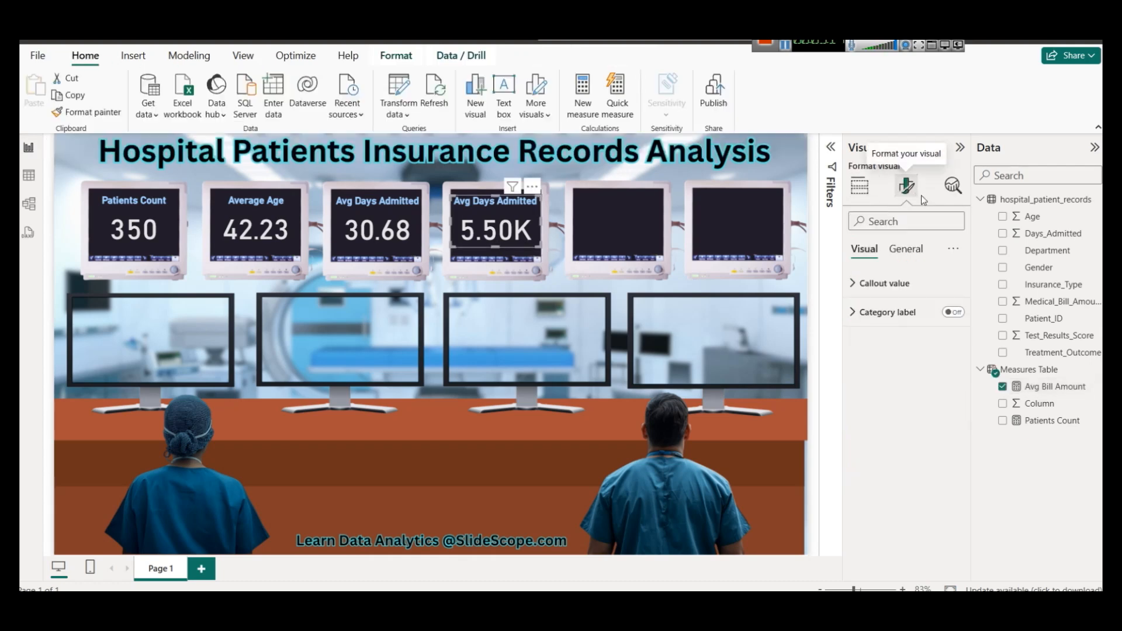
{"action": "left_click", "coordinate": [885, 284]}
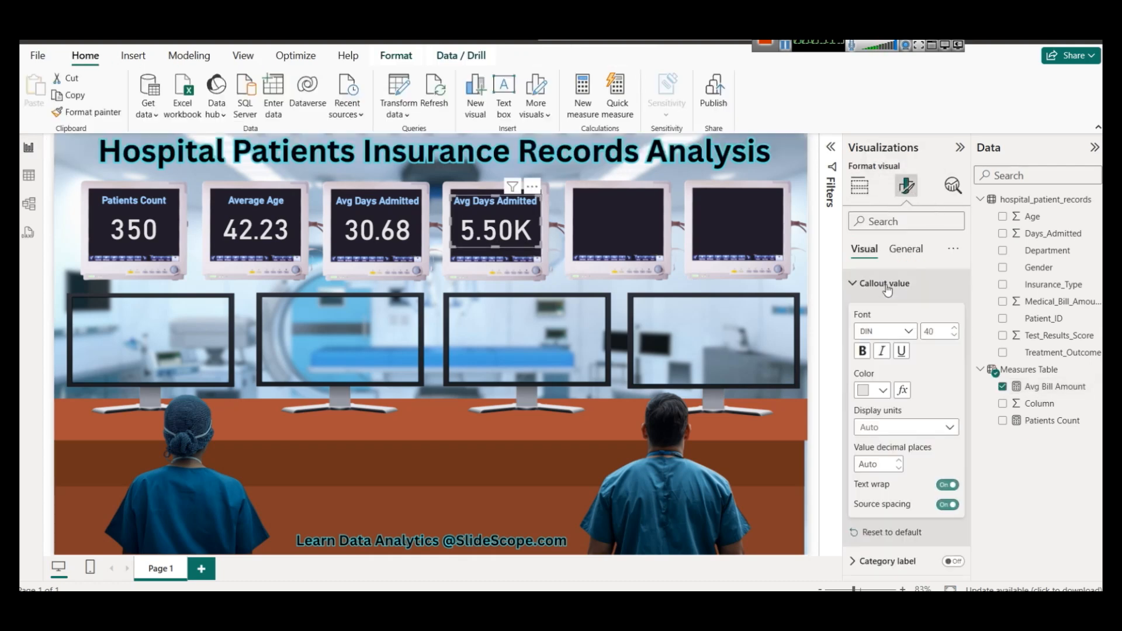
{"action": "left_click", "coordinate": [916, 427]}
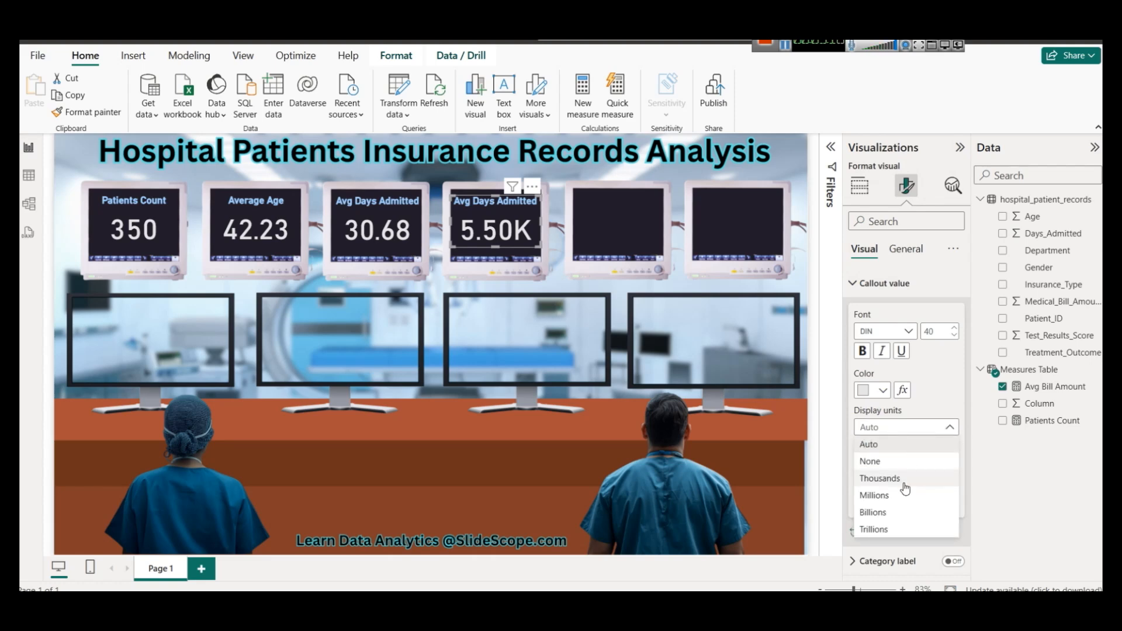
{"action": "left_click", "coordinate": [897, 465]}
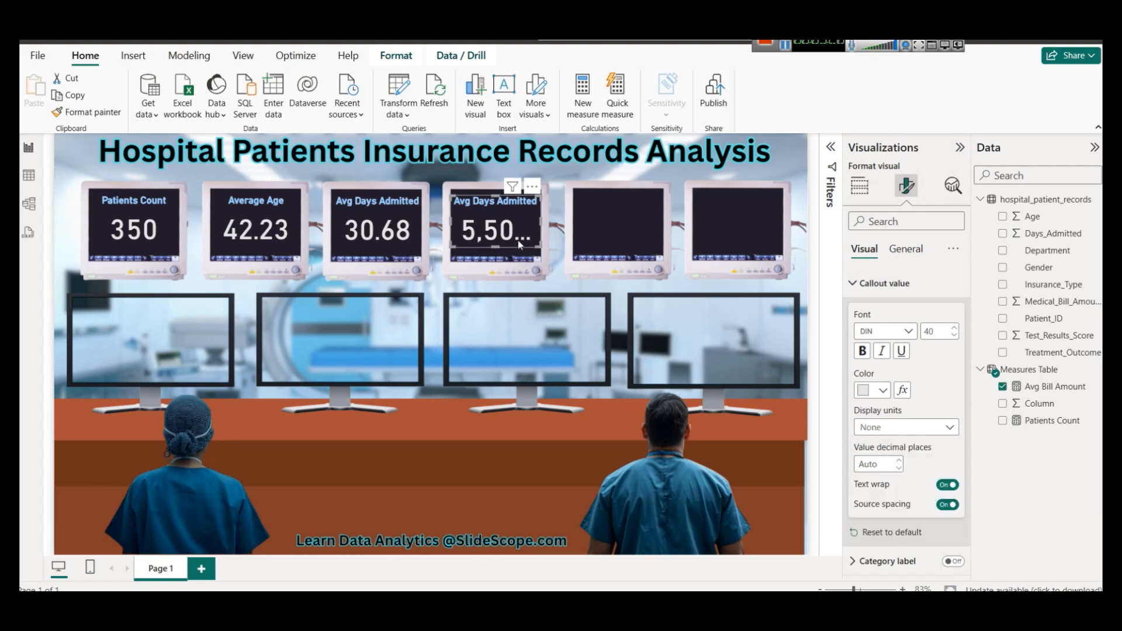
{"action": "left_click", "coordinate": [888, 427]}
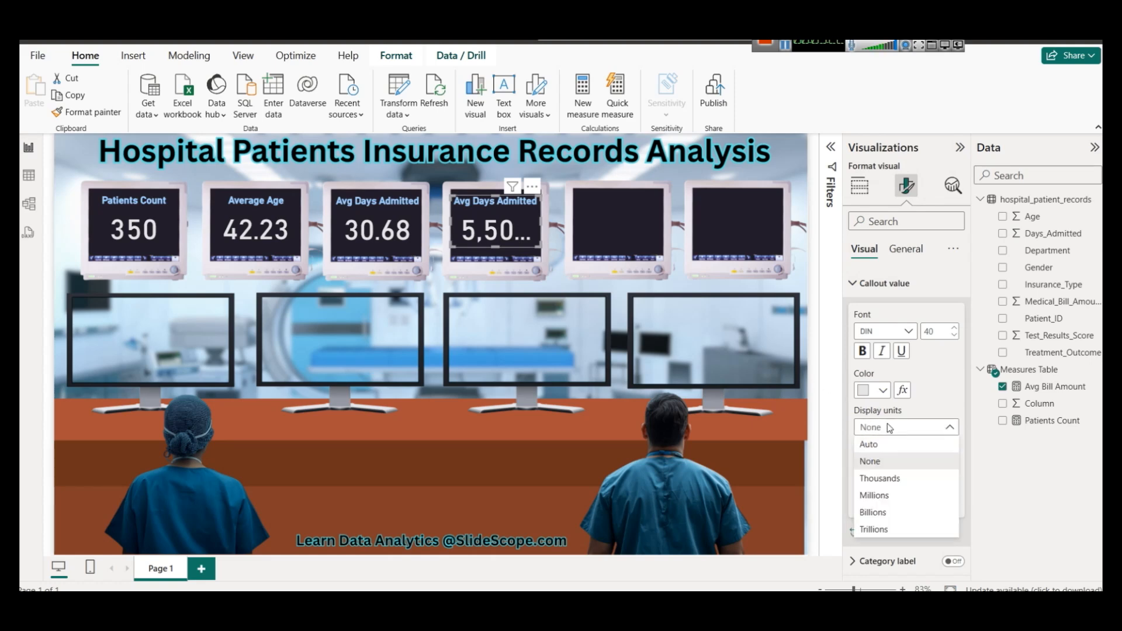
{"action": "left_click", "coordinate": [879, 494]}
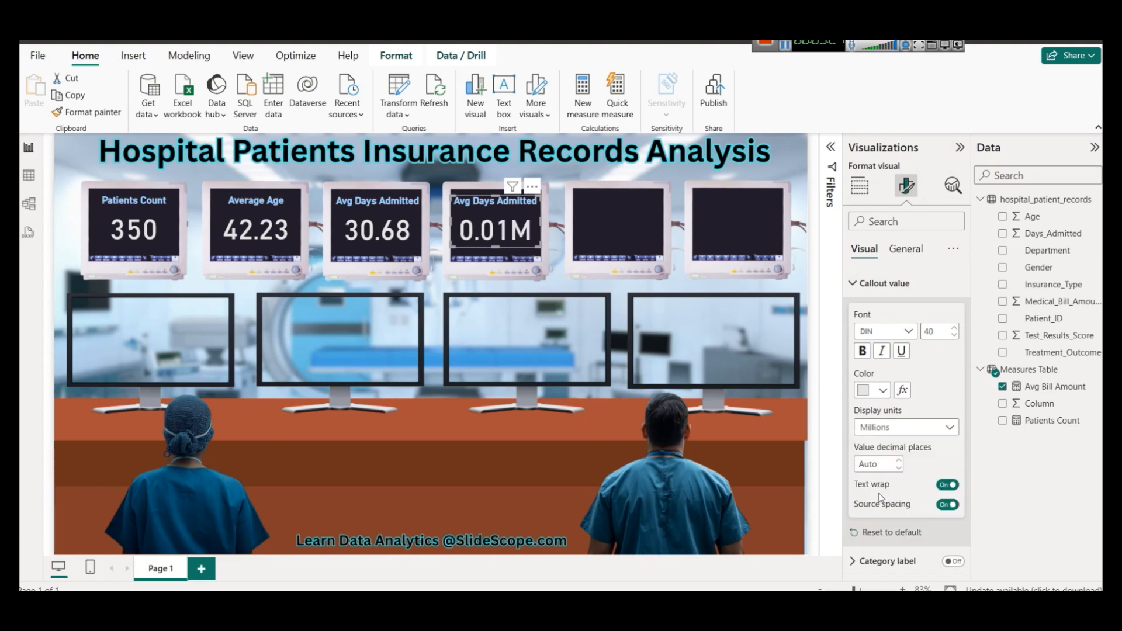
{"action": "left_click", "coordinate": [901, 432]}
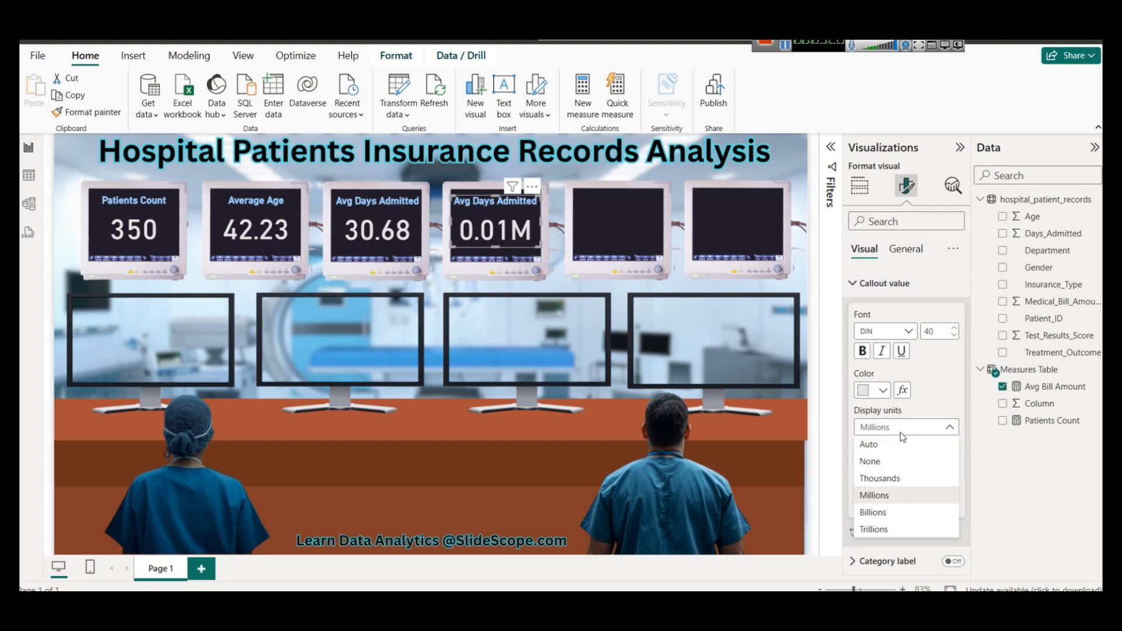
{"action": "left_click", "coordinate": [894, 483]}
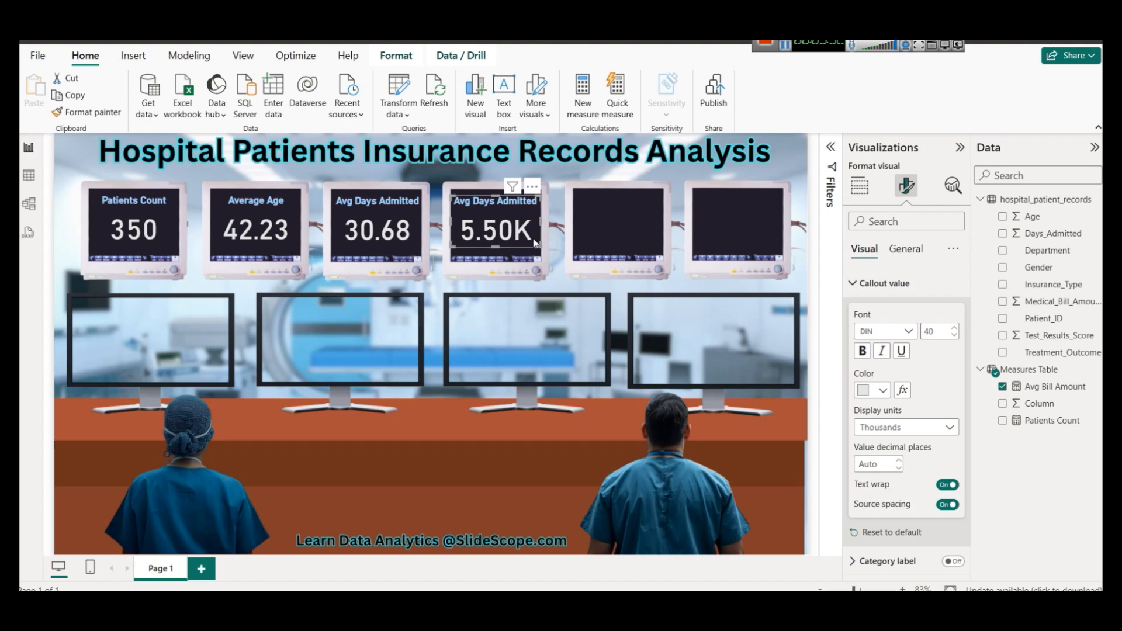
Change the title text of the fourth monitor's card to "Avg Bill Amount"
{"action": "left_click", "coordinate": [905, 248]}
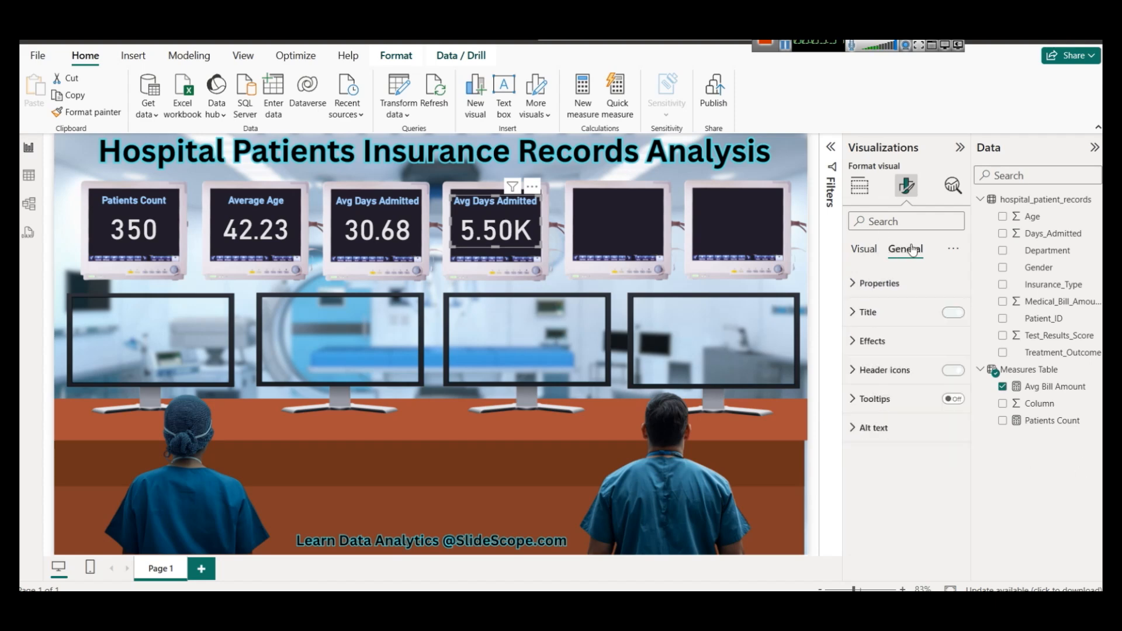
{"action": "left_click", "coordinate": [897, 321]}
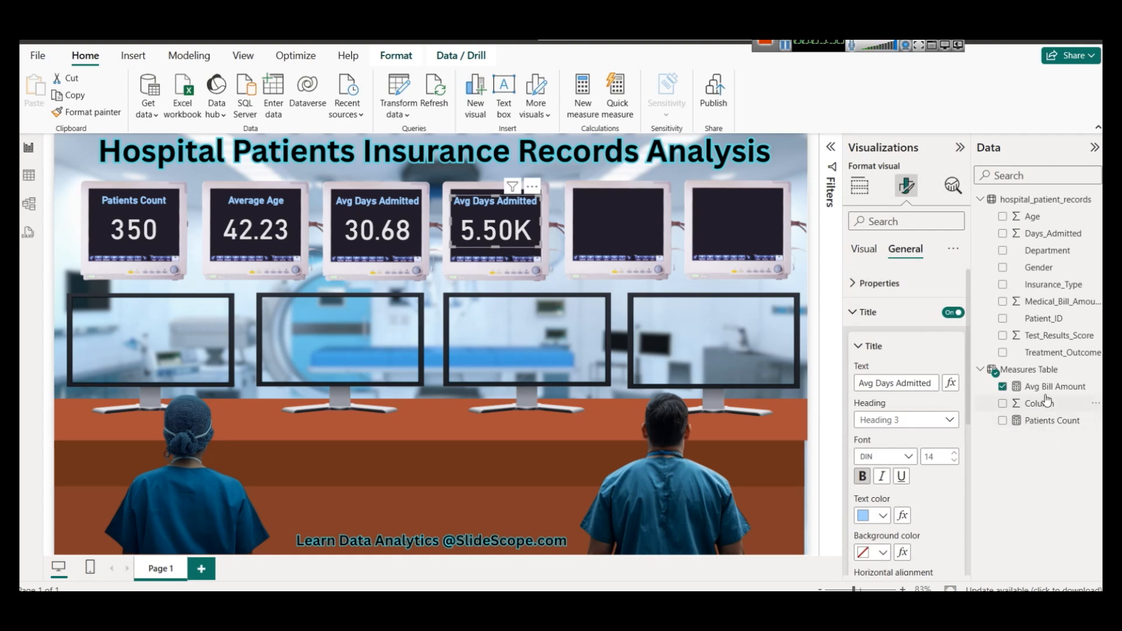
{"action": "double_click", "coordinate": [879, 382]}
{"action": "type", "text": "Bill"}
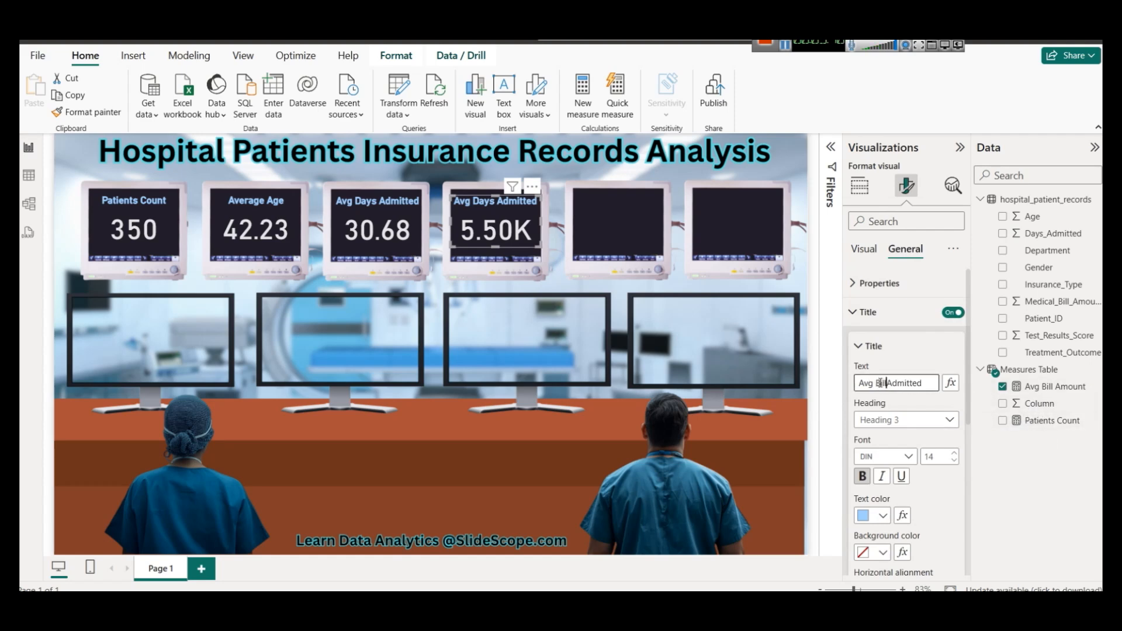
{"action": "key", "text": "shift+End"}
{"action": "type", "text": "A"}
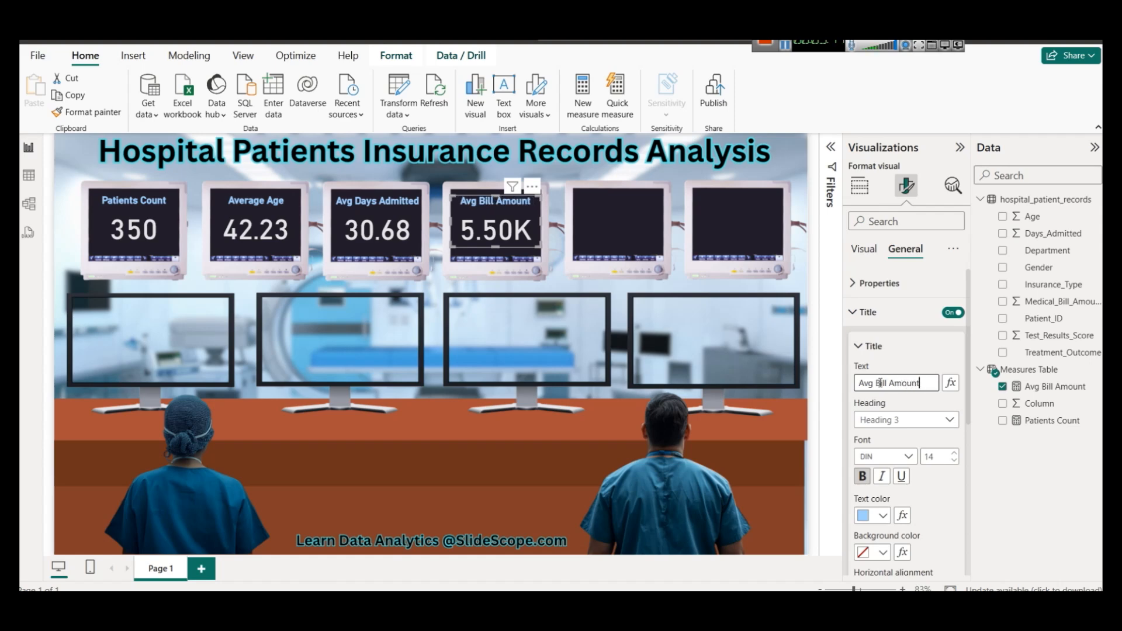
{"action": "left_click", "coordinate": [1024, 454]}
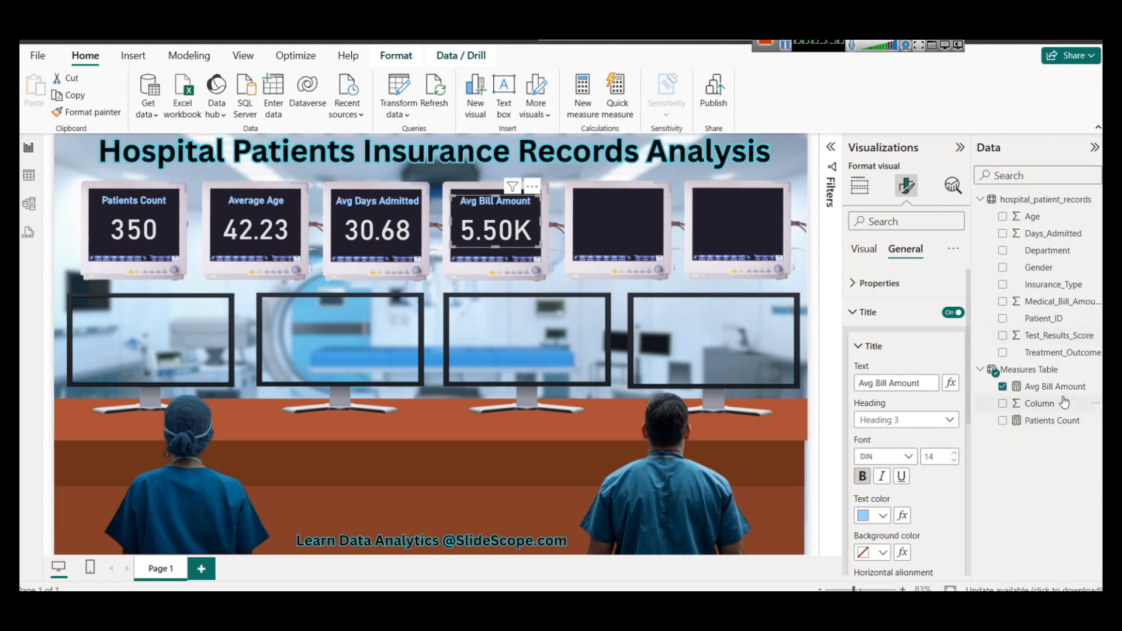
Examine the Test_Results_Score column of hospital_patient_records in the table view, and return to the report page
{"action": "left_click", "coordinate": [23, 176]}
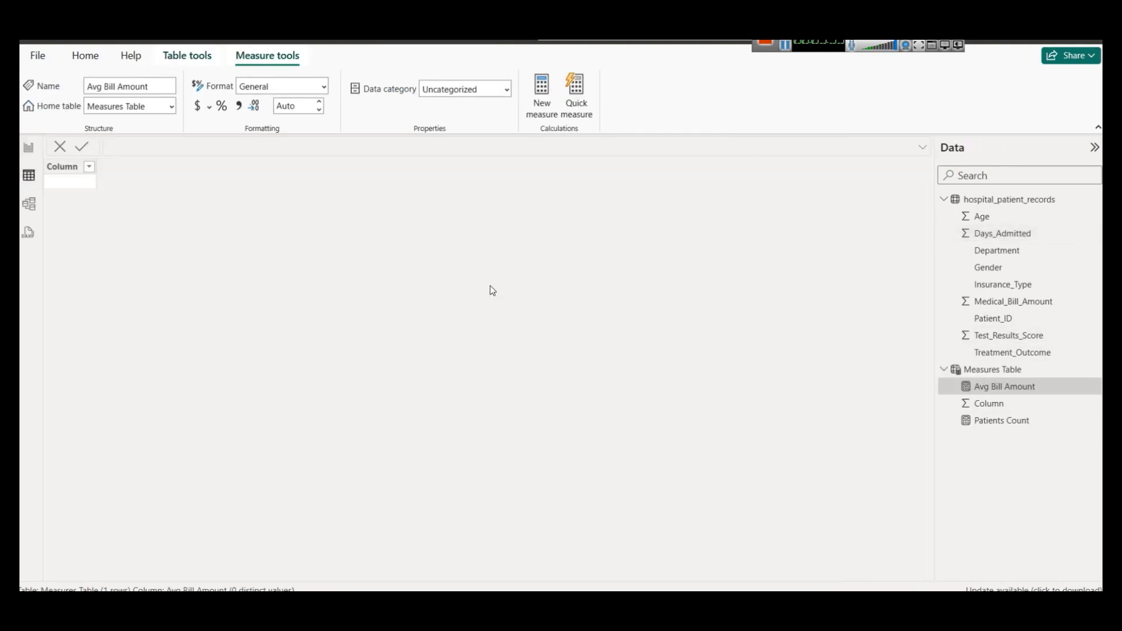
{"action": "left_click", "coordinate": [1021, 341]}
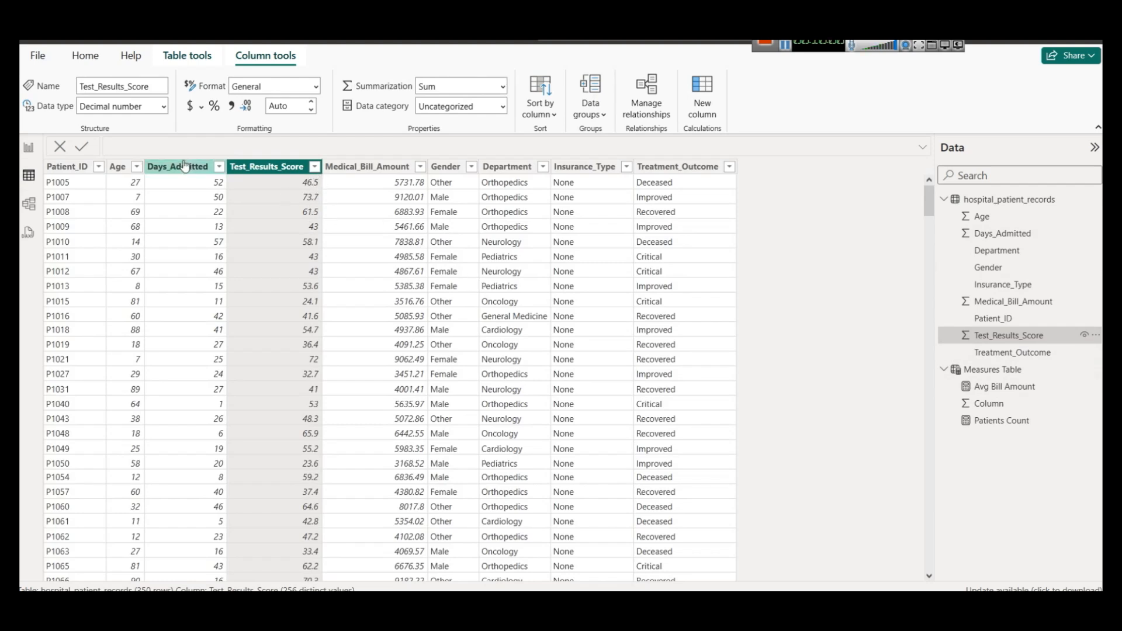
{"action": "left_click", "coordinate": [28, 157]}
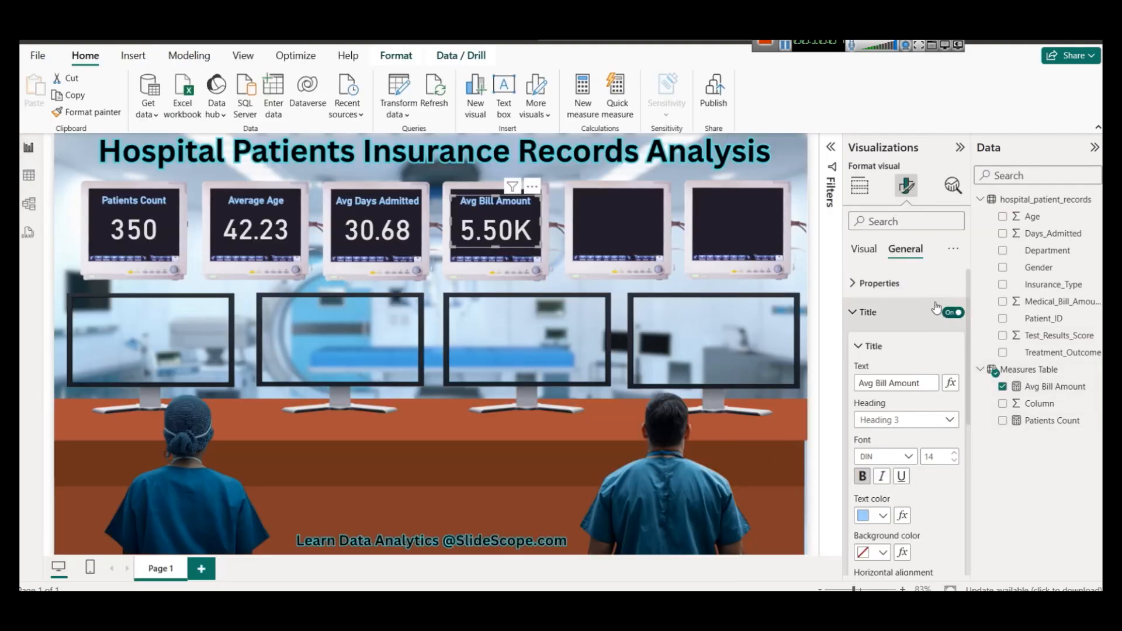
Duplicate the Avg Bill Amount card and place the copy on the fifth monitor
{"action": "left_click", "coordinate": [859, 186]}
{"action": "key", "text": "ctrl+c"}
{"action": "key", "text": "ctrl+v"}
{"action": "left_click_drag", "start_coordinate": [493, 232], "coordinate": [609, 226]}
Replace the field of the fifth monitor's card with Test_Results_Score, summarized as Average
{"action": "left_click", "coordinate": [957, 404]}
{"action": "left_click_drag", "start_coordinate": [1057, 335], "coordinate": [900, 404]}
{"action": "left_click", "coordinate": [946, 404]}
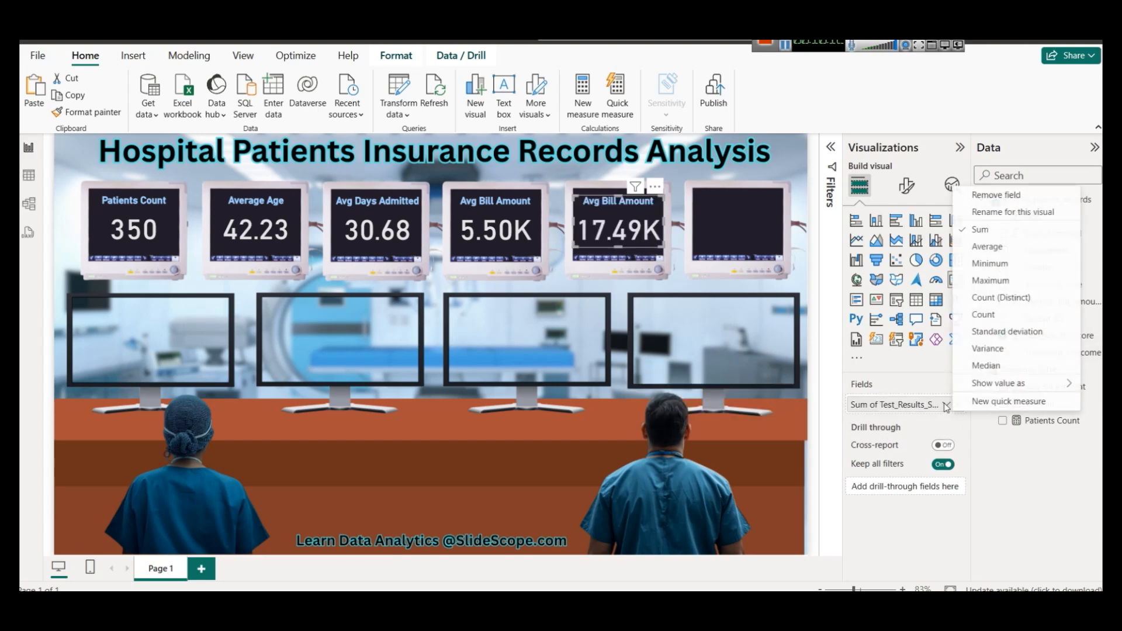
{"action": "left_click", "coordinate": [990, 247]}
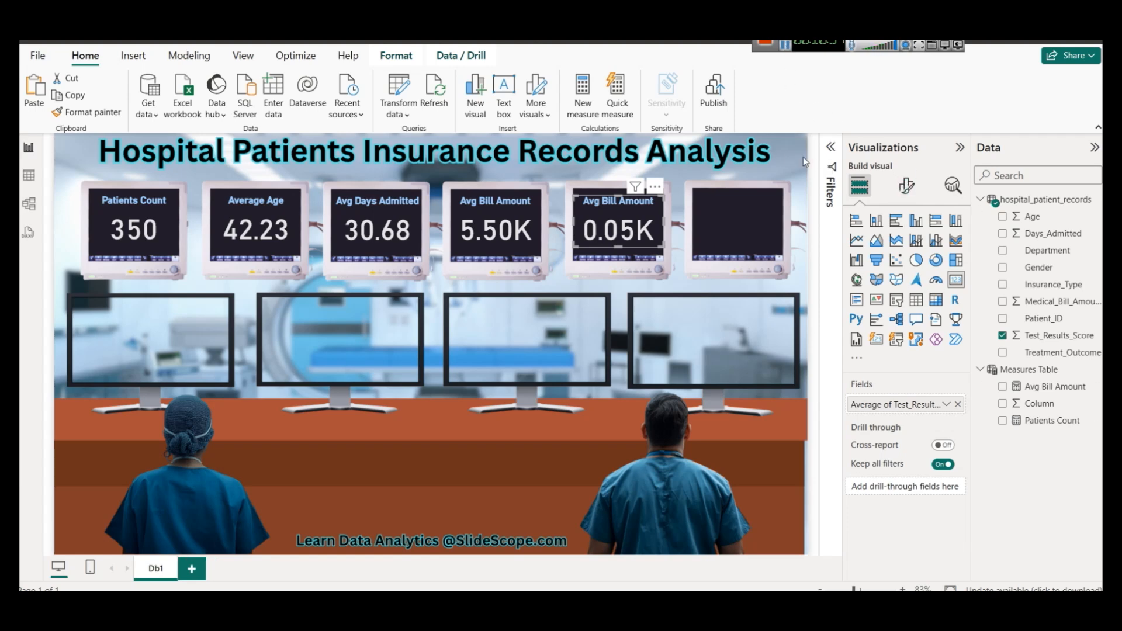
Set the display units of the fifth card's callout value to Auto
{"action": "left_click", "coordinate": [906, 186]}
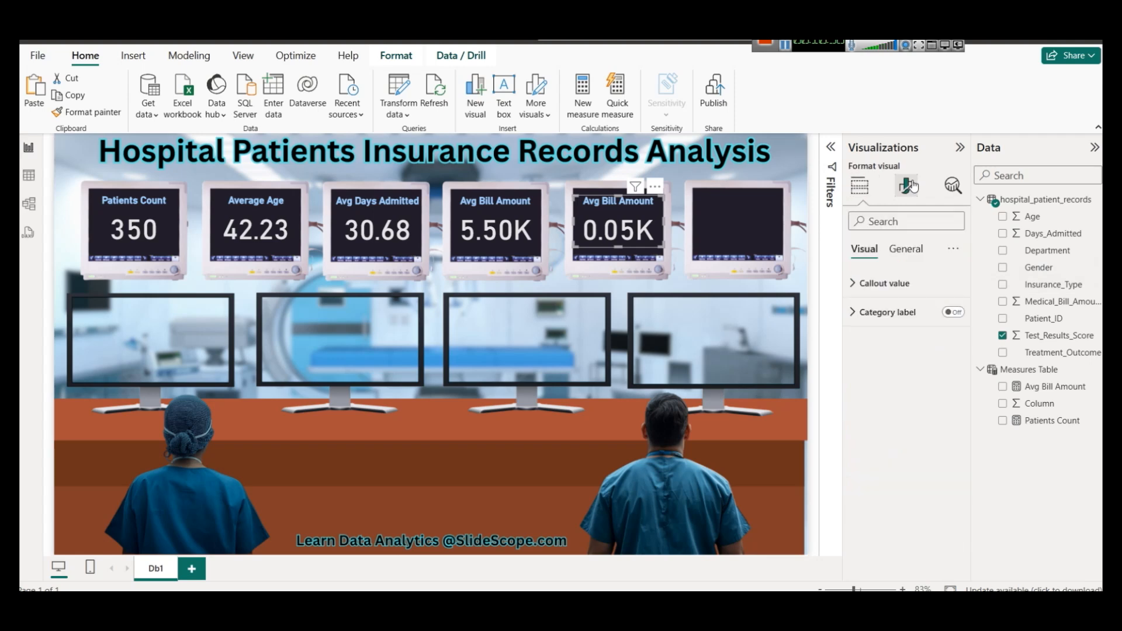
{"action": "left_click", "coordinate": [903, 286]}
{"action": "left_click", "coordinate": [886, 429]}
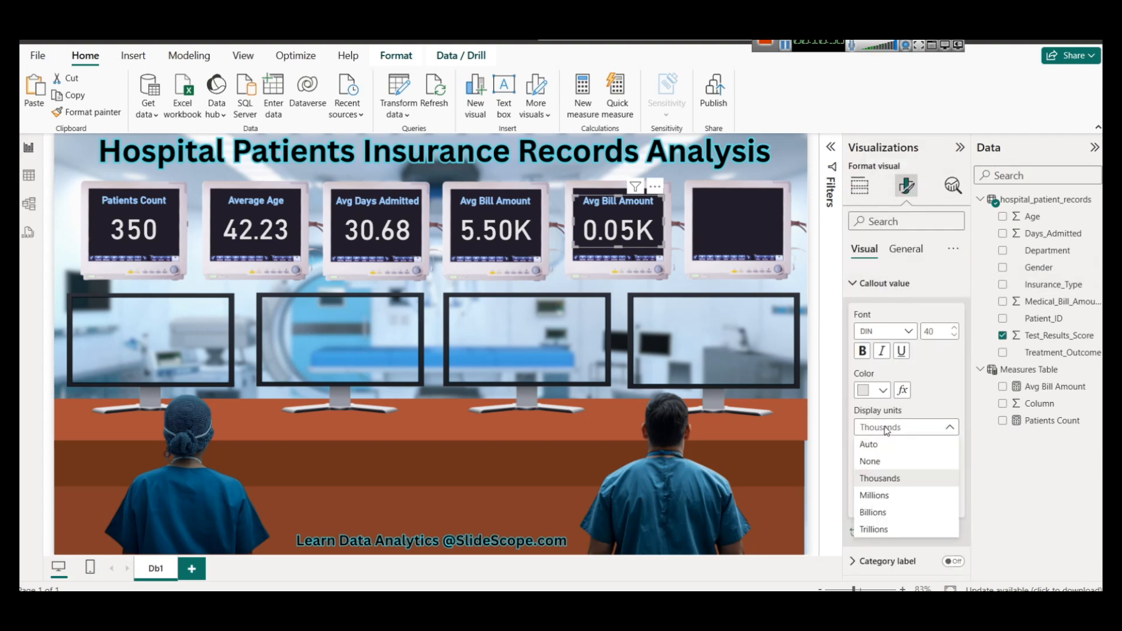
{"action": "left_click", "coordinate": [882, 445]}
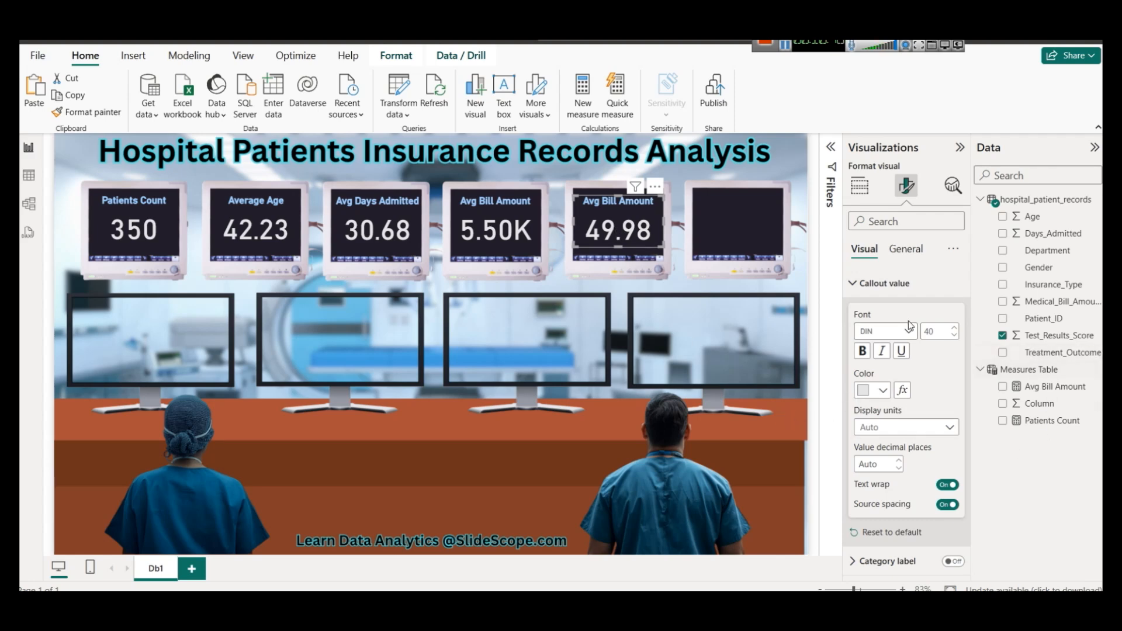
Change the title text of the fifth monitor's card to "Avg Test Score"
{"action": "left_click", "coordinate": [906, 249]}
{"action": "left_click", "coordinate": [870, 312]}
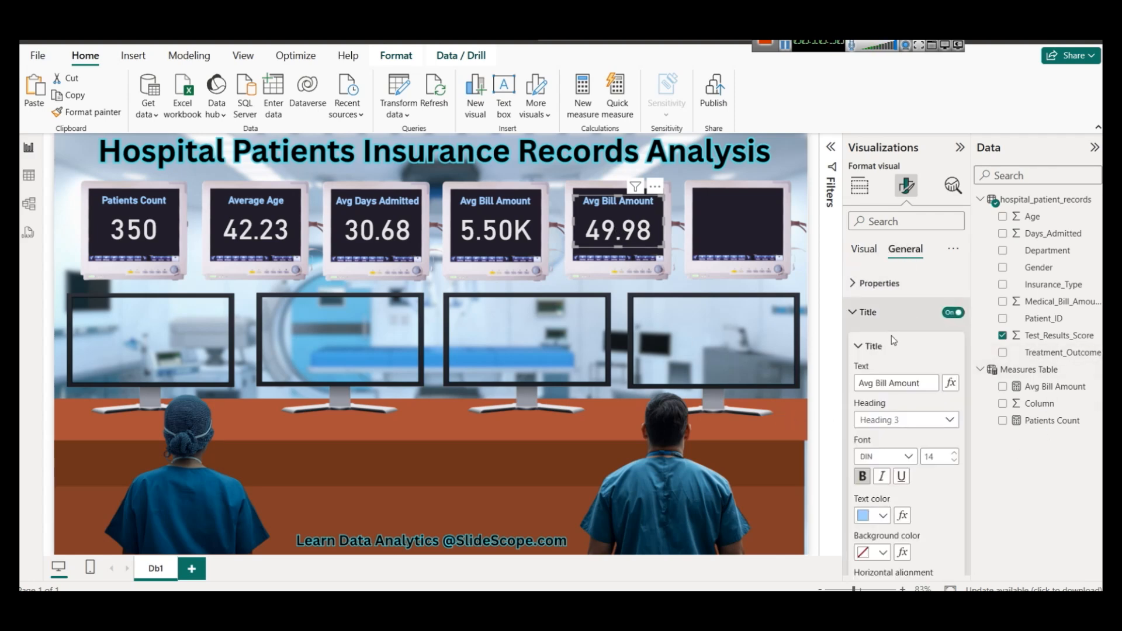
{"action": "double_click", "coordinate": [881, 384]}
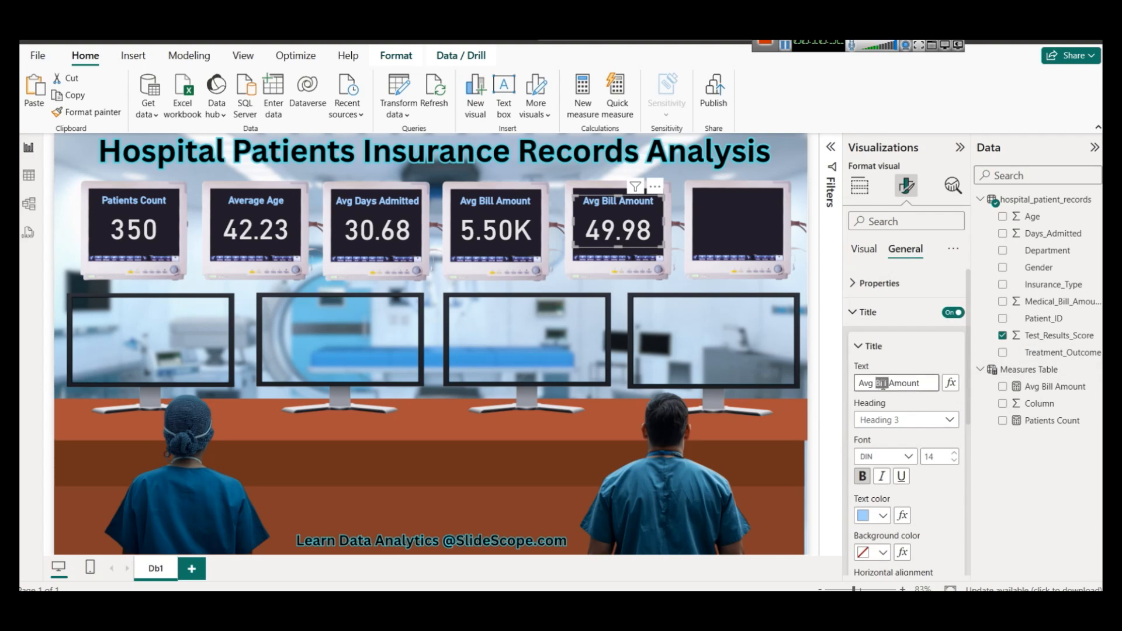
{"action": "key", "text": "shift+End"}
{"action": "type", "text": "Test Sco"}
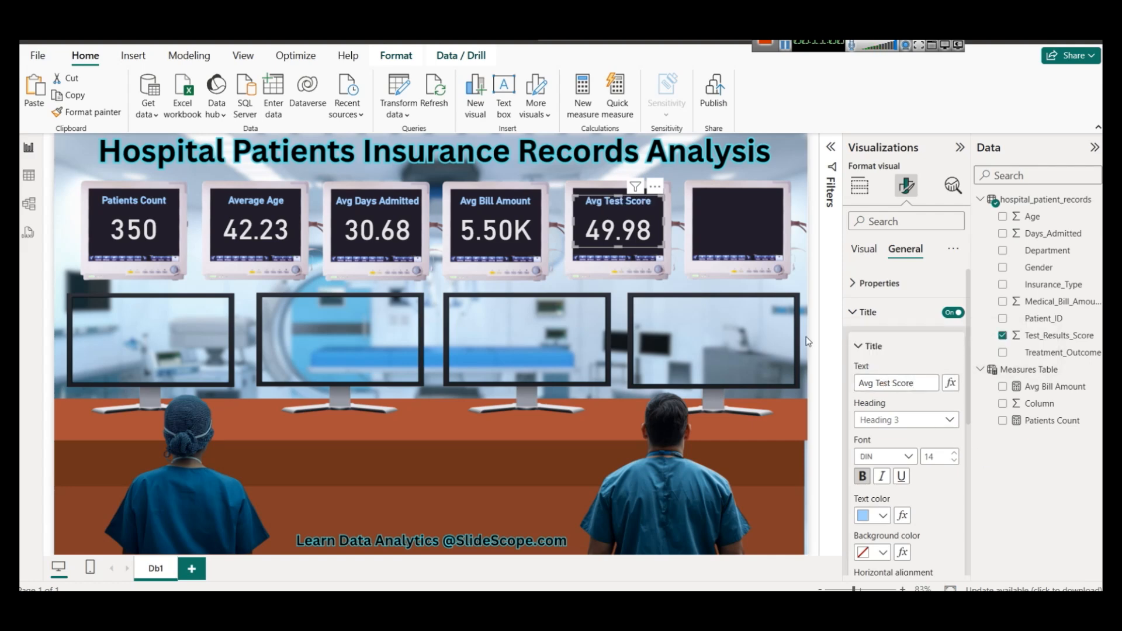
{"action": "left_click", "coordinate": [645, 293]}
Duplicate the Avg Test Score card and place the copy on the sixth monitor
{"action": "left_click", "coordinate": [633, 226]}
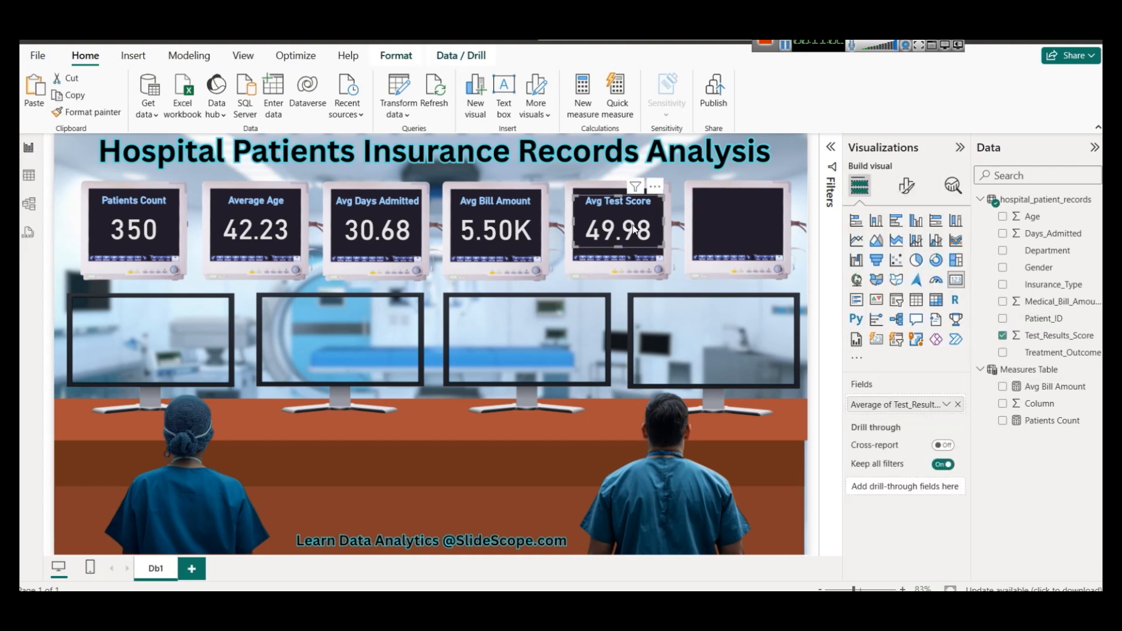
{"action": "key", "text": "ctrl+c"}
{"action": "key", "text": "ctrl+v"}
{"action": "left_click_drag", "start_coordinate": [634, 226], "coordinate": [753, 253]}
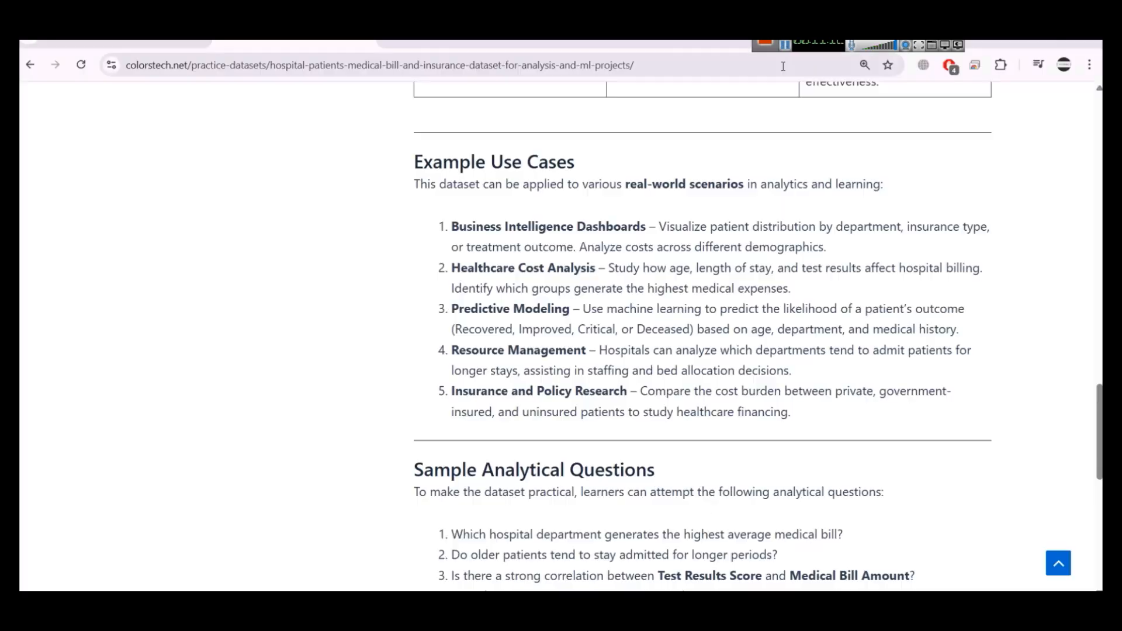
On the colorstech.net hospital patients dataset page in the browser, examine the column descriptions and the sample analytical questions
{"action": "scroll", "coordinate": [695, 280], "scroll_direction": "up", "scroll_amount": 20}
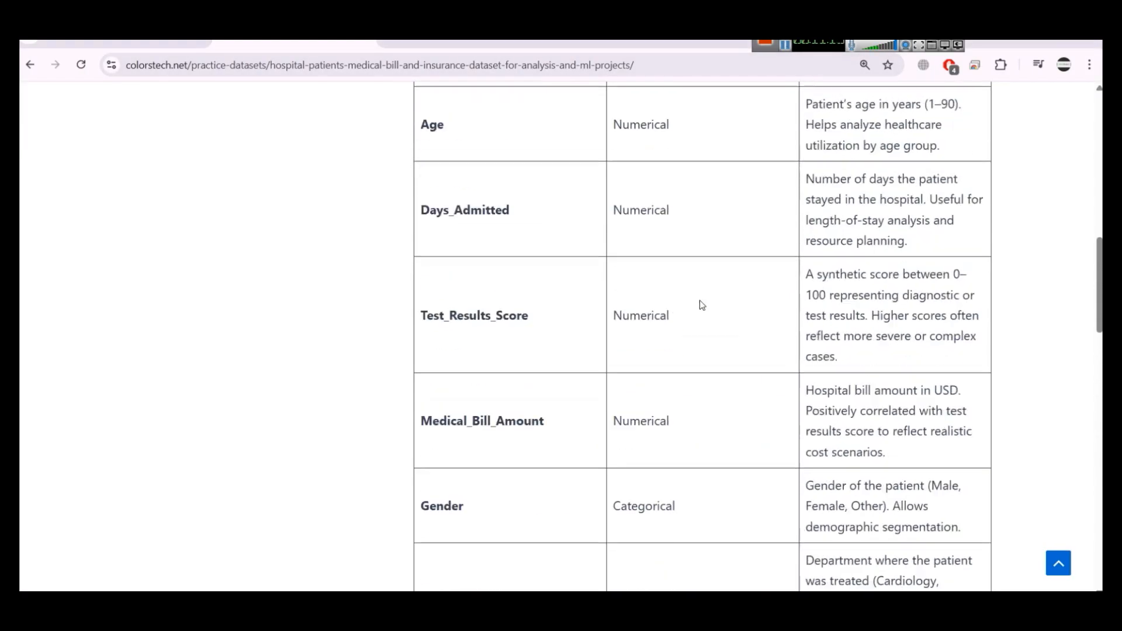
{"action": "scroll", "coordinate": [681, 270], "scroll_direction": "up", "scroll_amount": 3}
{"action": "scroll", "coordinate": [651, 270], "scroll_direction": "down", "scroll_amount": 20}
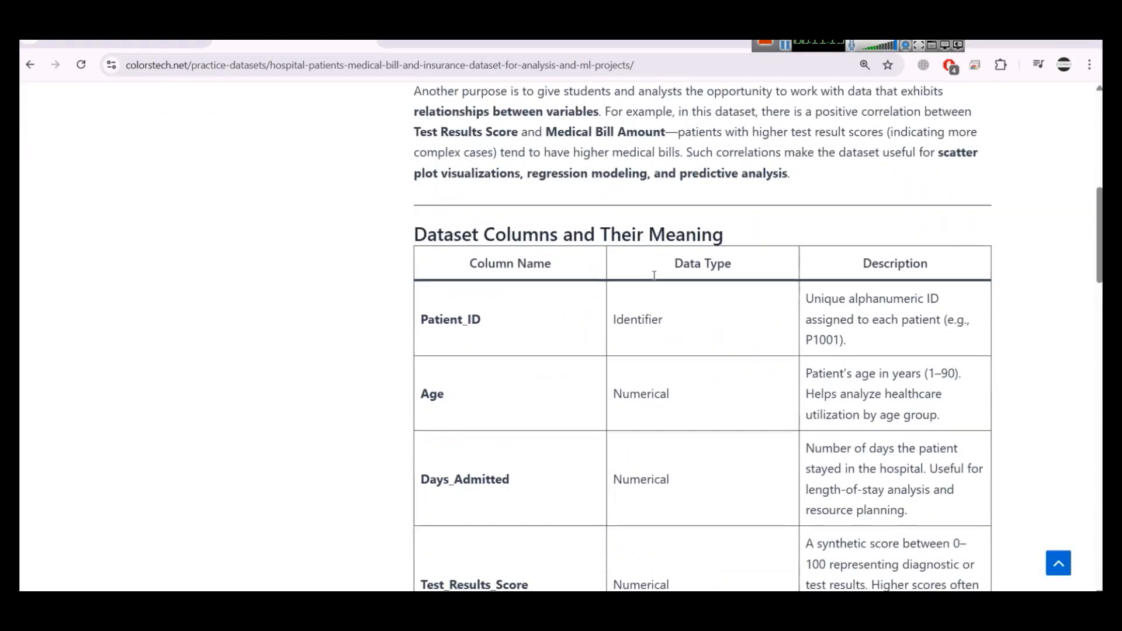
{"action": "scroll", "coordinate": [643, 292], "scroll_direction": "down", "scroll_amount": 5}
{"action": "scroll", "coordinate": [720, 349], "scroll_direction": "up", "scroll_amount": 1}
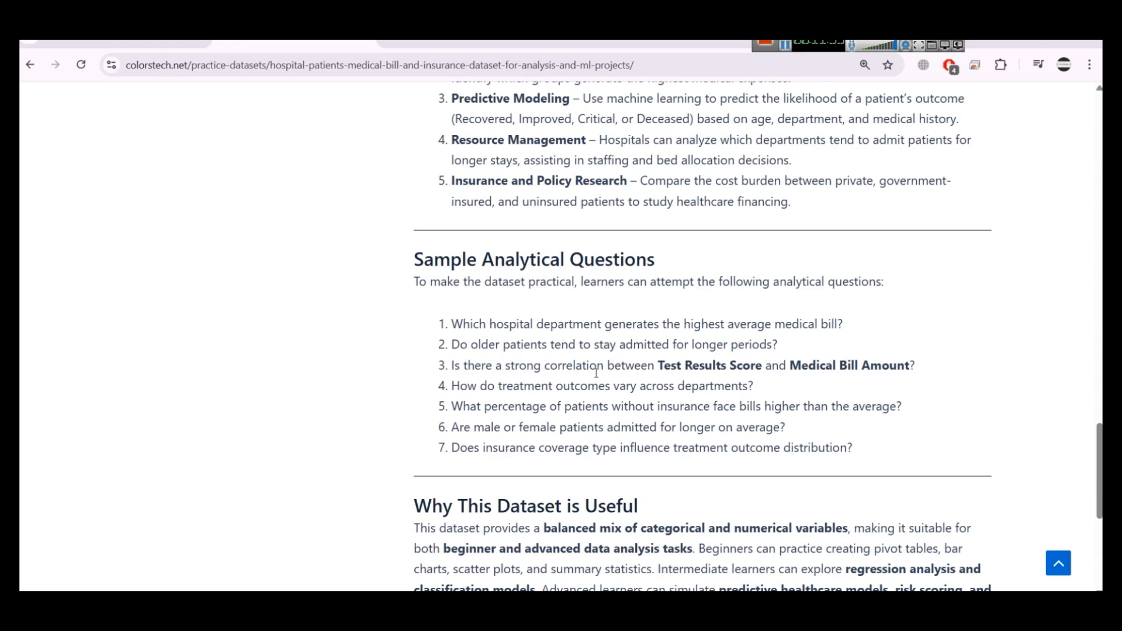
{"action": "scroll", "coordinate": [596, 372], "scroll_direction": "up", "scroll_amount": 15}
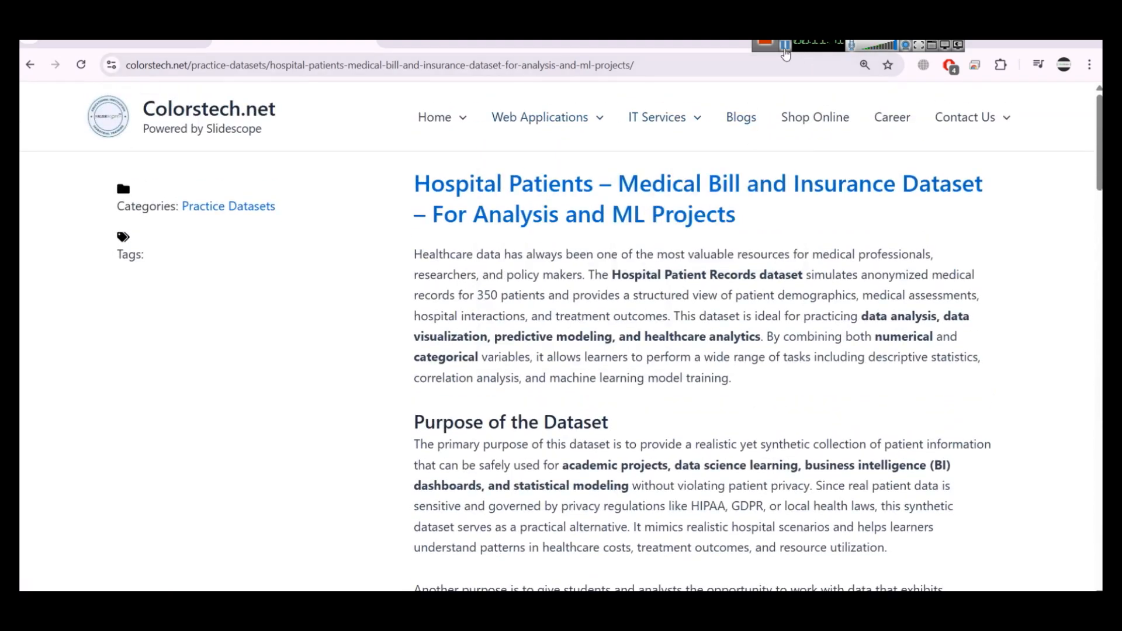
{"action": "left_click", "coordinate": [784, 45]}
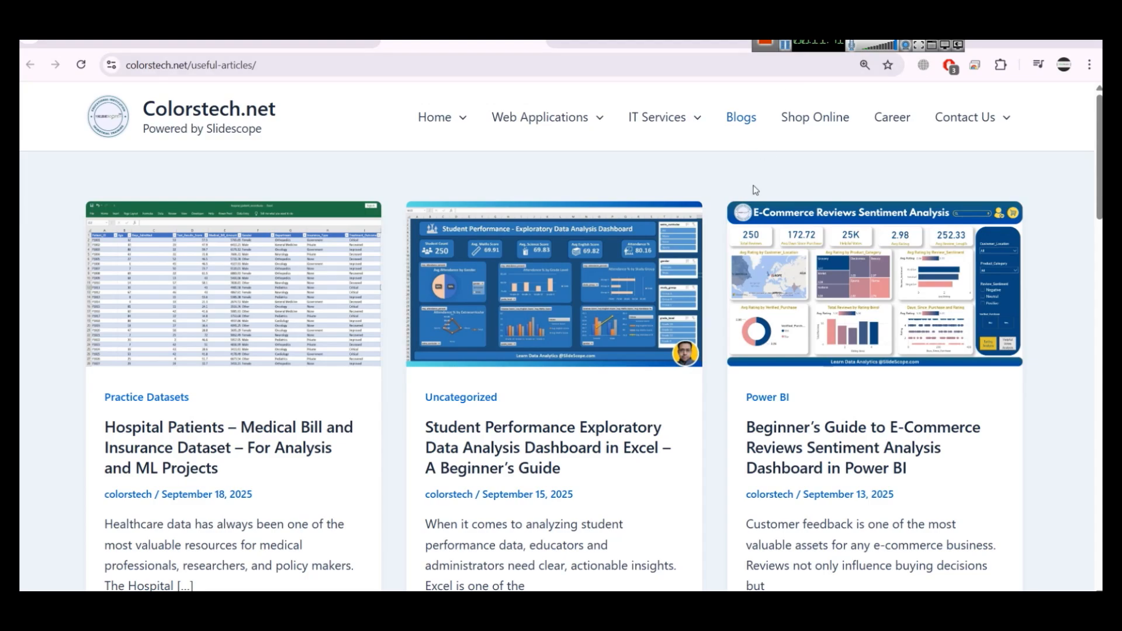
Look through the dataset and dashboard articles in the colorstech.net blog listing
{"action": "scroll", "coordinate": [605, 257], "scroll_direction": "down", "scroll_amount": 10}
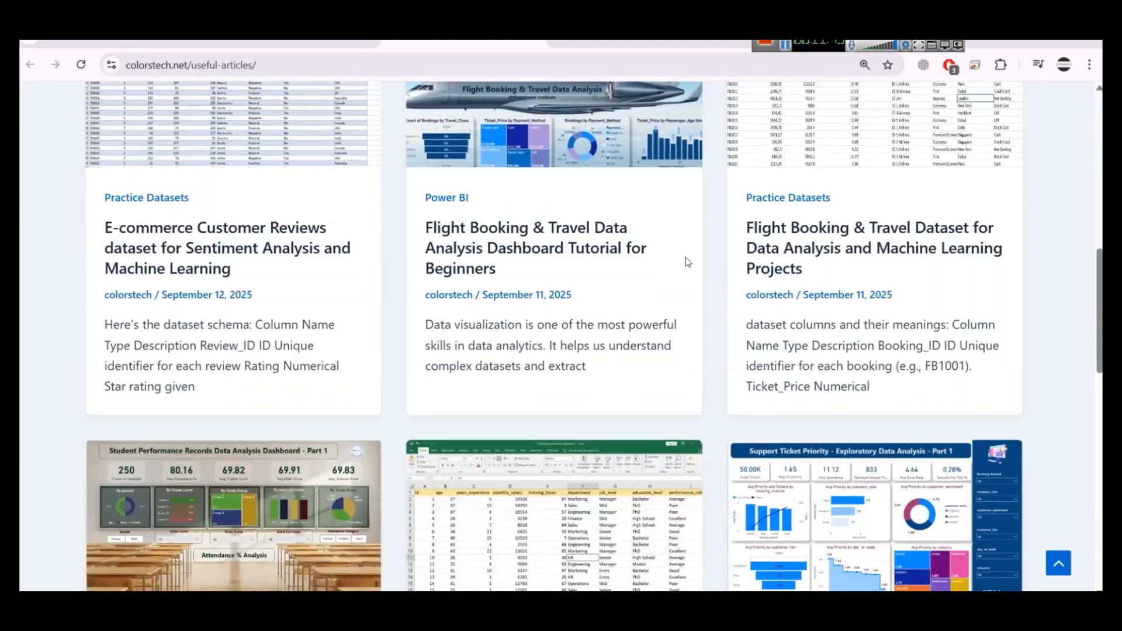
{"action": "scroll", "coordinate": [688, 262], "scroll_direction": "down", "scroll_amount": 10}
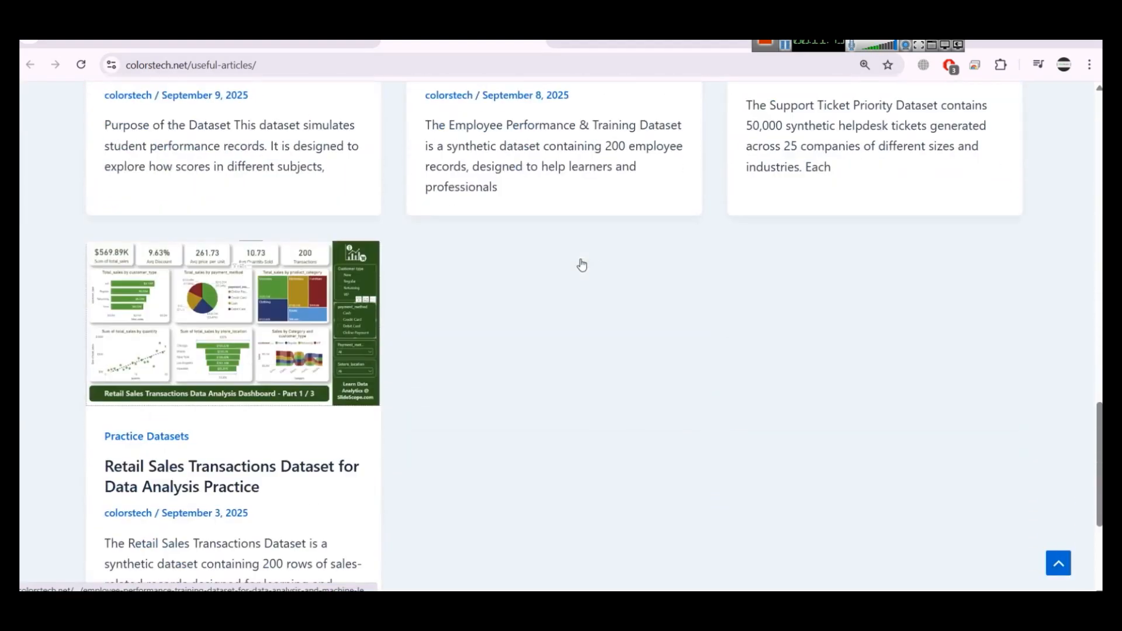
{"action": "scroll", "coordinate": [581, 265], "scroll_direction": "up", "scroll_amount": 5}
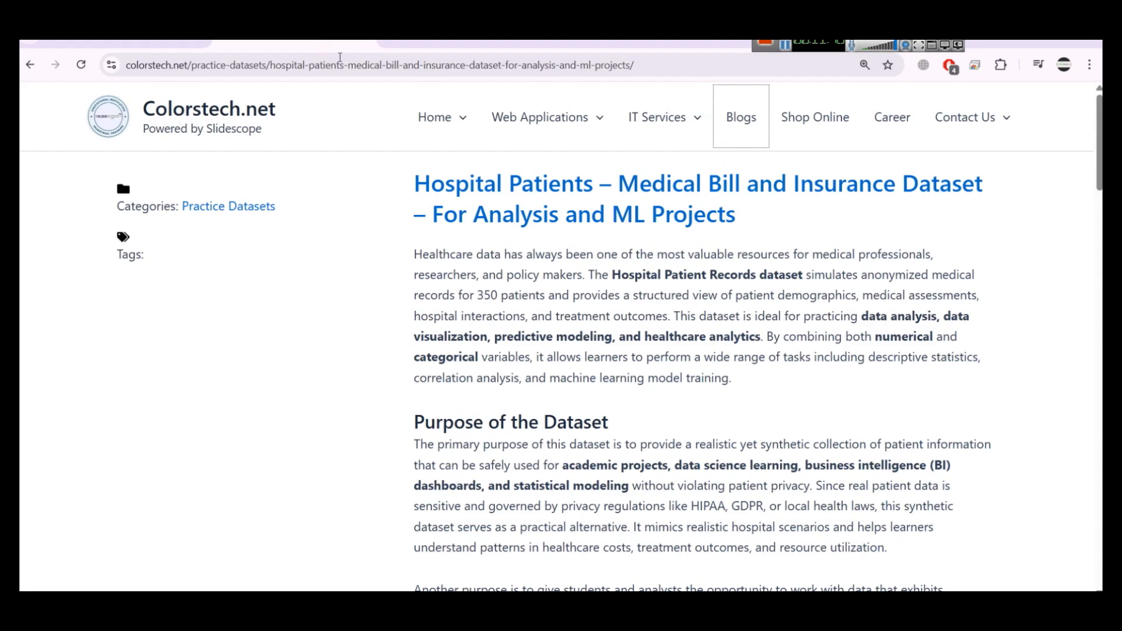
Find the Bed Utilization Index definition and its DAX measure near the end of the hospital patients dataset page
{"action": "scroll", "coordinate": [741, 301], "scroll_direction": "down", "scroll_amount": 5}
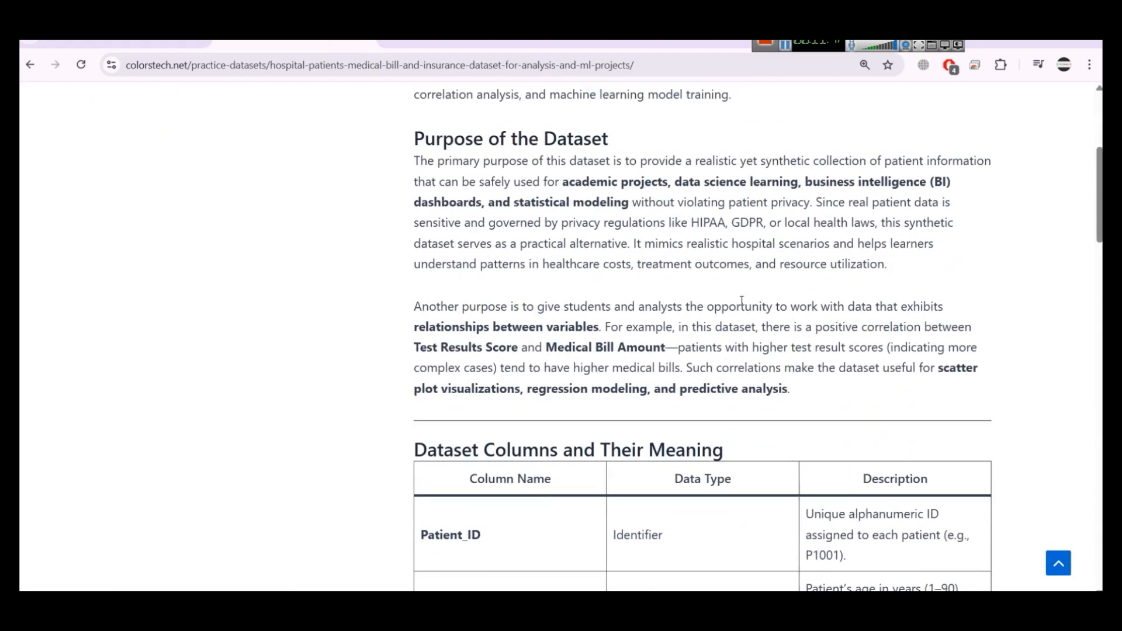
{"action": "scroll", "coordinate": [763, 269], "scroll_direction": "down", "scroll_amount": 13}
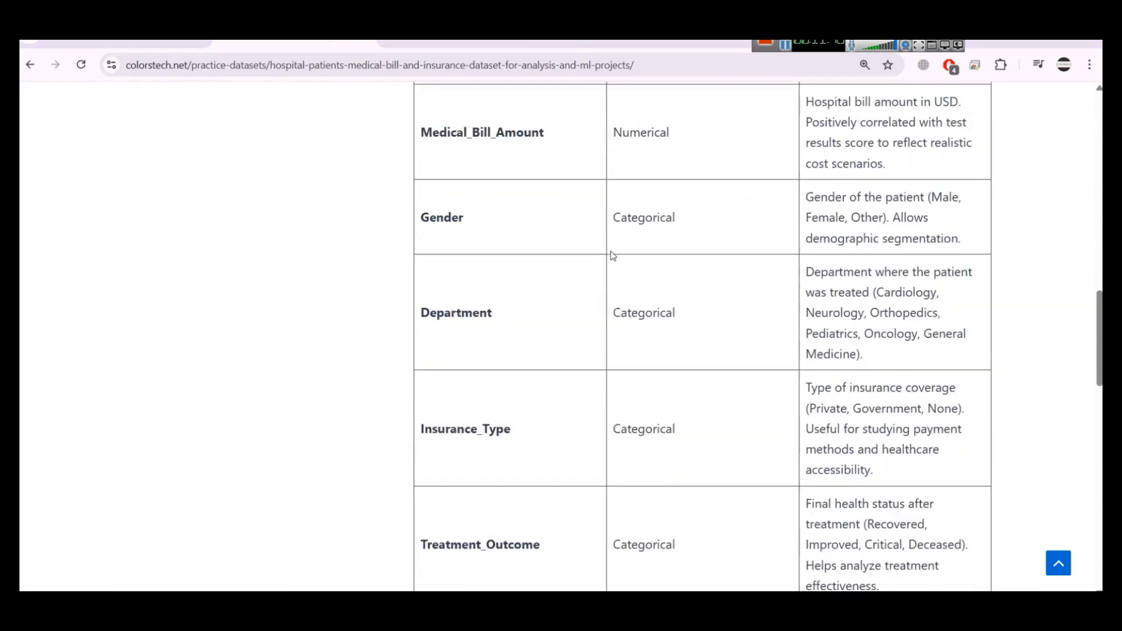
{"action": "scroll", "coordinate": [612, 255], "scroll_direction": "down", "scroll_amount": 14}
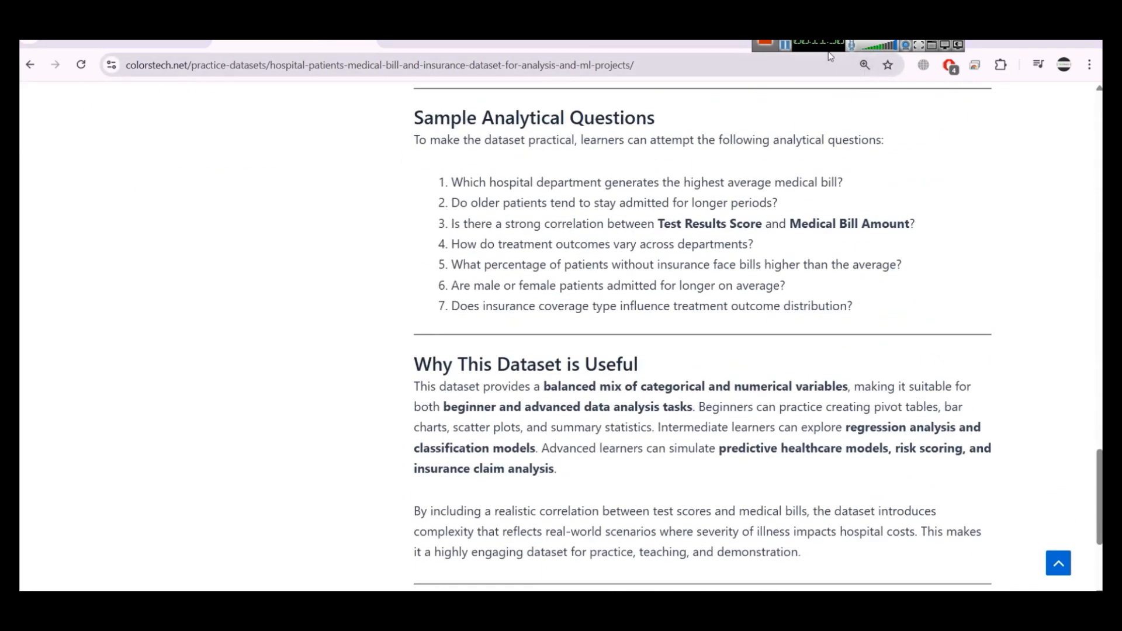
{"action": "scroll", "coordinate": [478, 273], "scroll_direction": "down", "scroll_amount": 10}
{"action": "scroll", "coordinate": [478, 273], "scroll_direction": "down", "scroll_amount": 3}
{"action": "scroll", "coordinate": [491, 272], "scroll_direction": "up", "scroll_amount": 3}
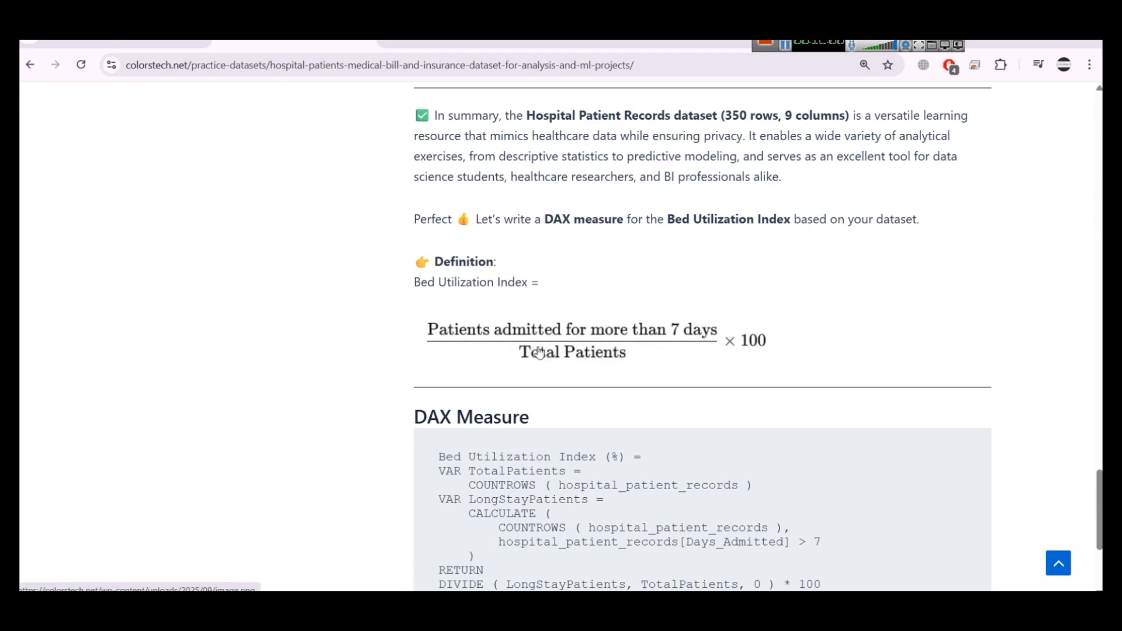
{"action": "scroll", "coordinate": [539, 352], "scroll_direction": "down", "scroll_amount": 3}
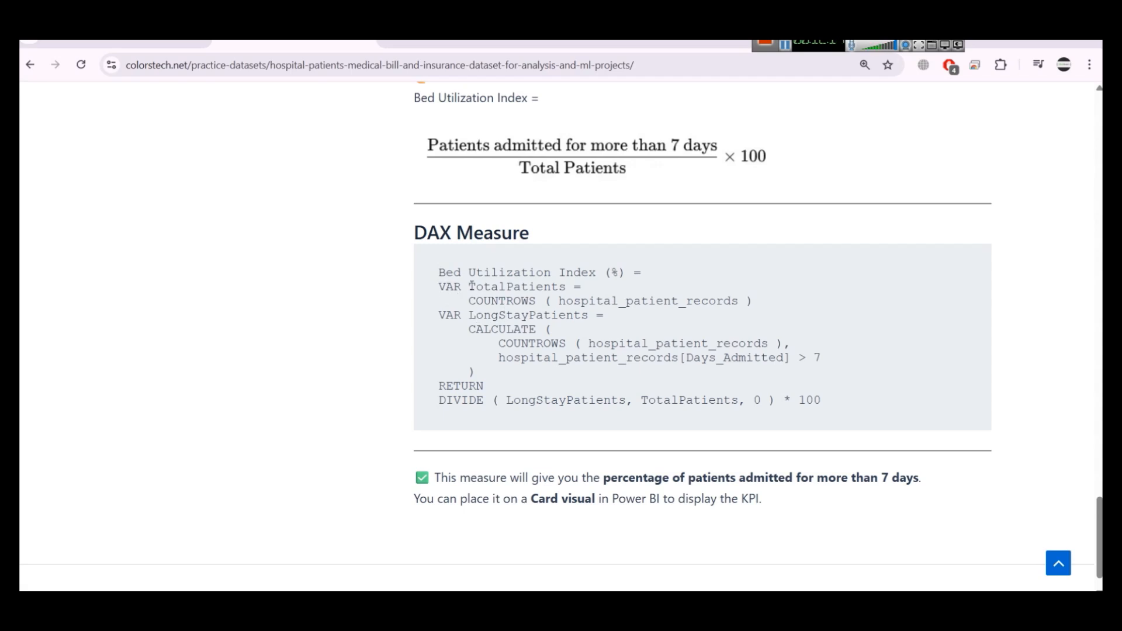
Examine the TotalPatients and LongStayPatients variables in the Bed Utilization Index DAX code on the dataset page
{"action": "left_click_drag", "start_coordinate": [471, 285], "coordinate": [576, 286]}
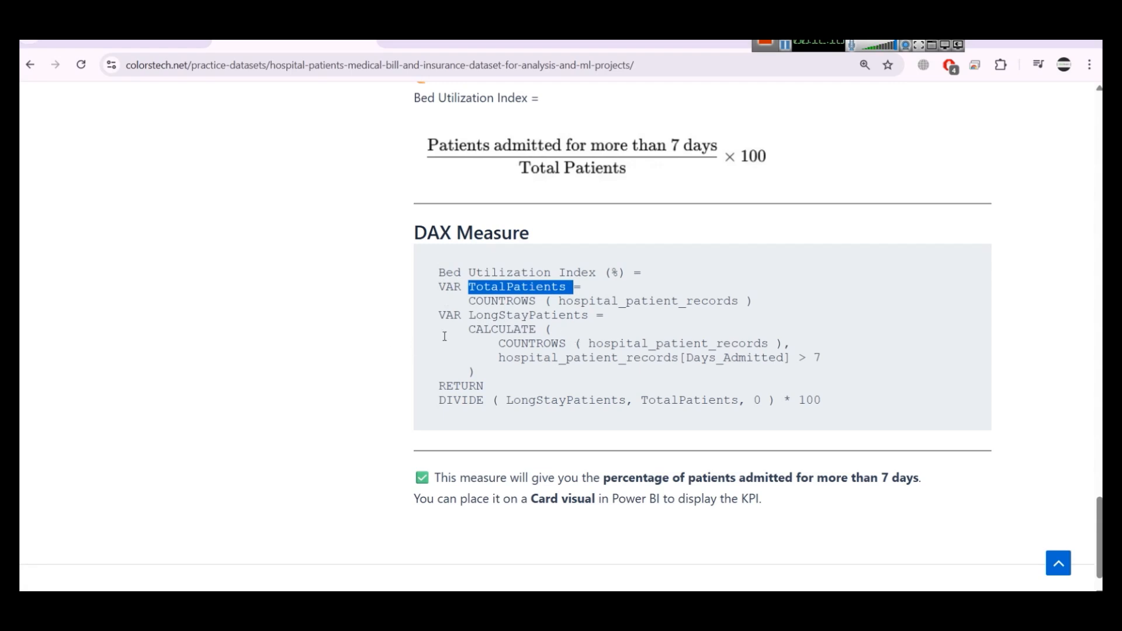
{"action": "double_click", "coordinate": [482, 303]}
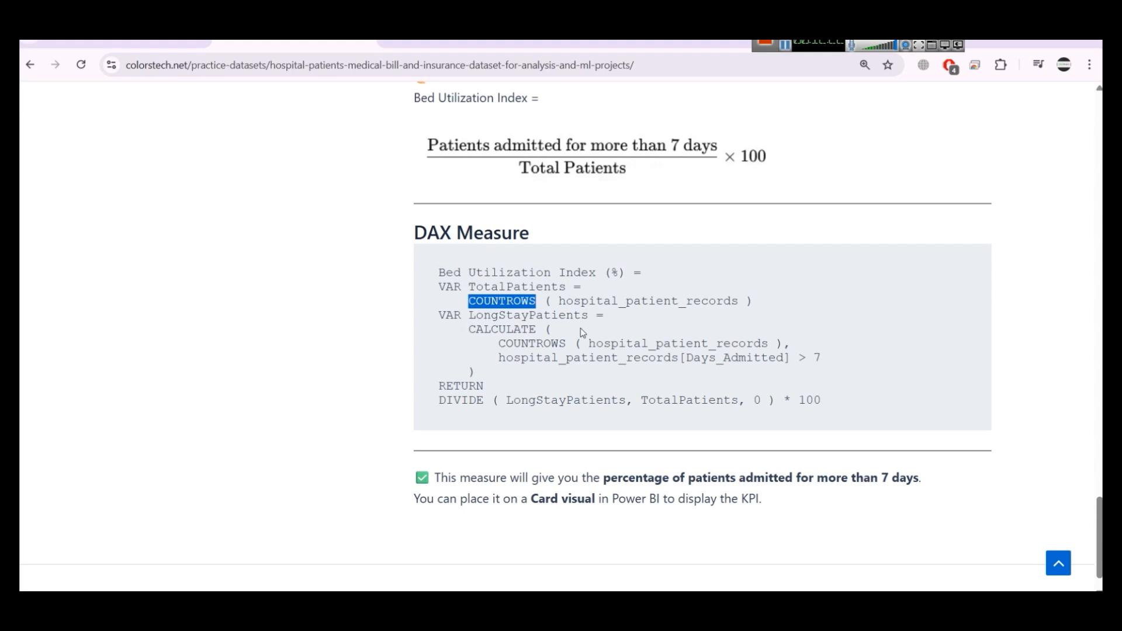
{"action": "double_click", "coordinate": [493, 330]}
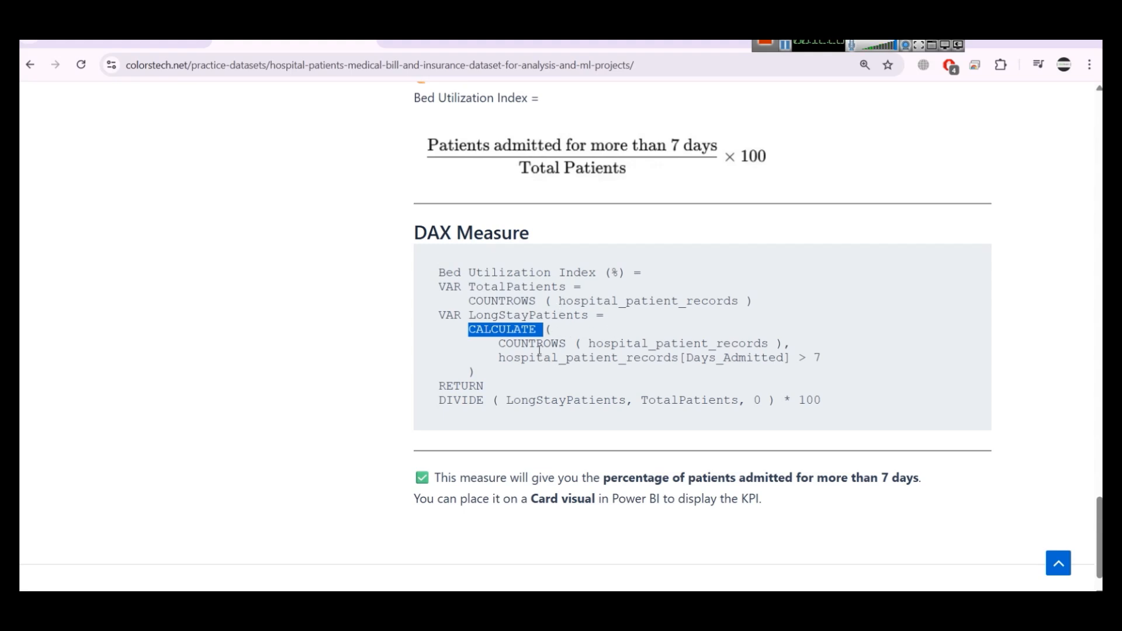
{"action": "left_click_drag", "start_coordinate": [490, 344], "coordinate": [556, 343]}
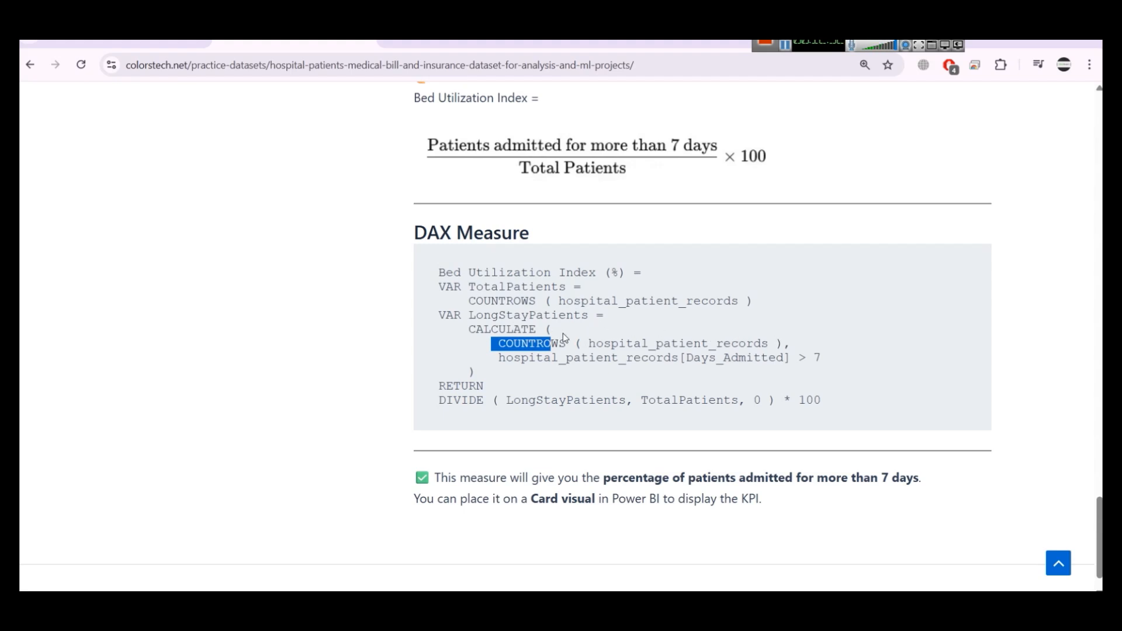
{"action": "left_click_drag", "start_coordinate": [483, 341], "coordinate": [784, 345]}
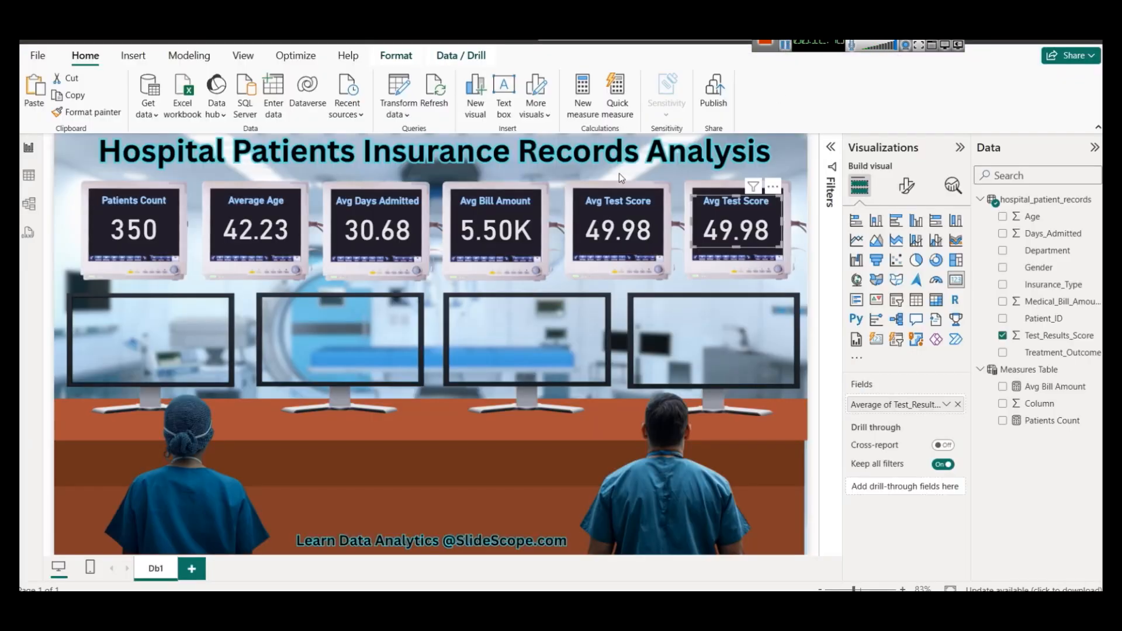
Switch to Power BI and check the range of Days_Admitted values in the hospital_patient_records table data
{"action": "left_click", "coordinate": [28, 175]}
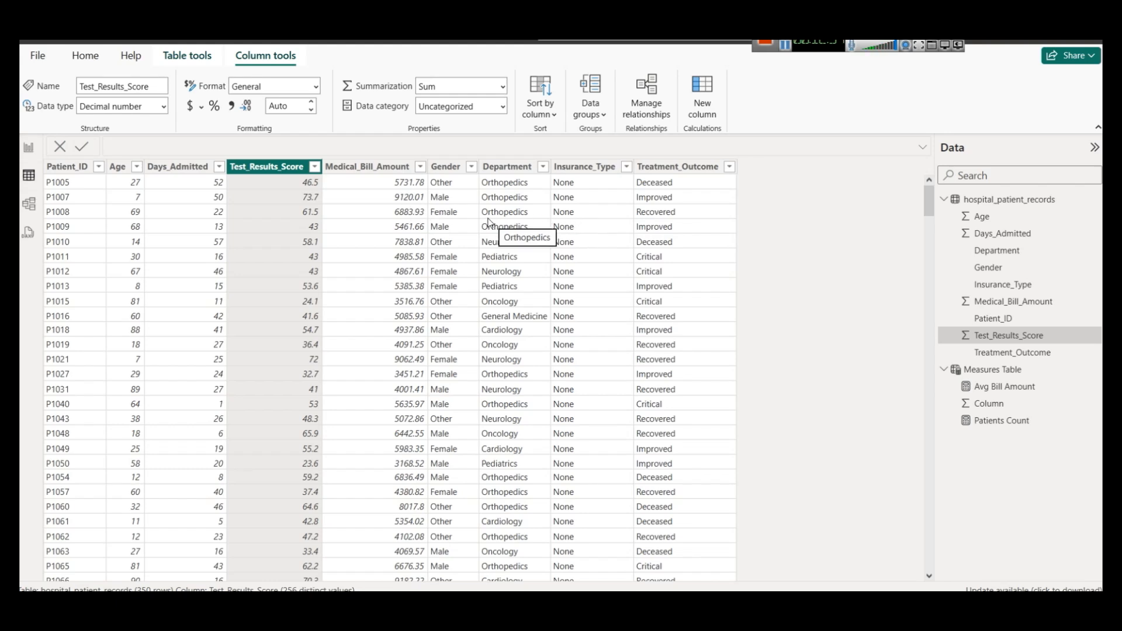
{"action": "left_click", "coordinate": [219, 167]}
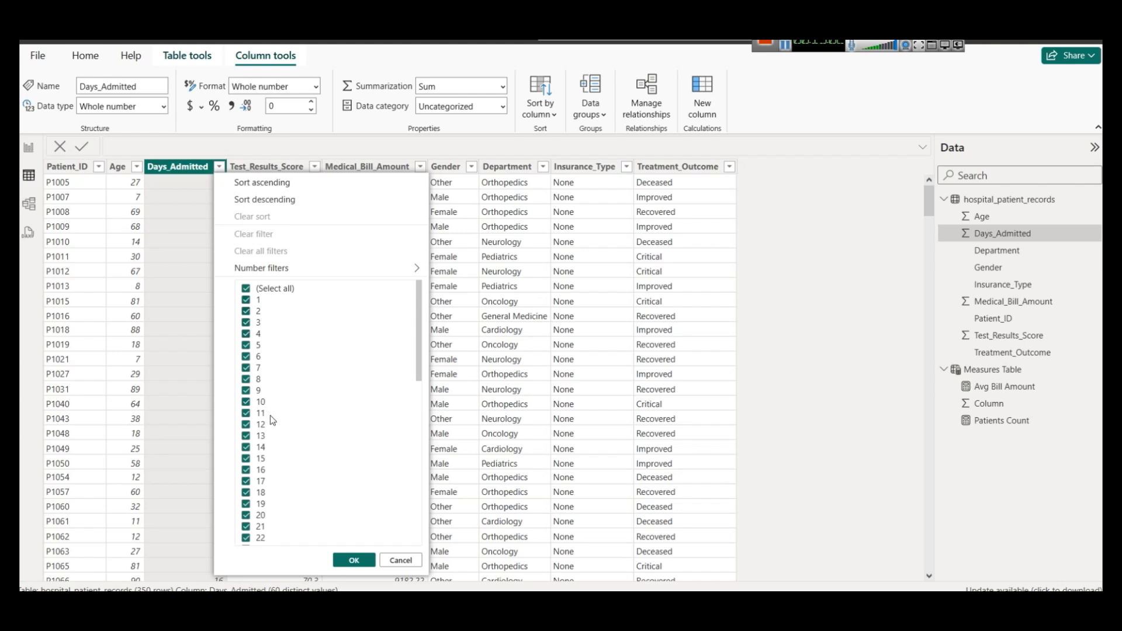
{"action": "left_click", "coordinate": [401, 559]}
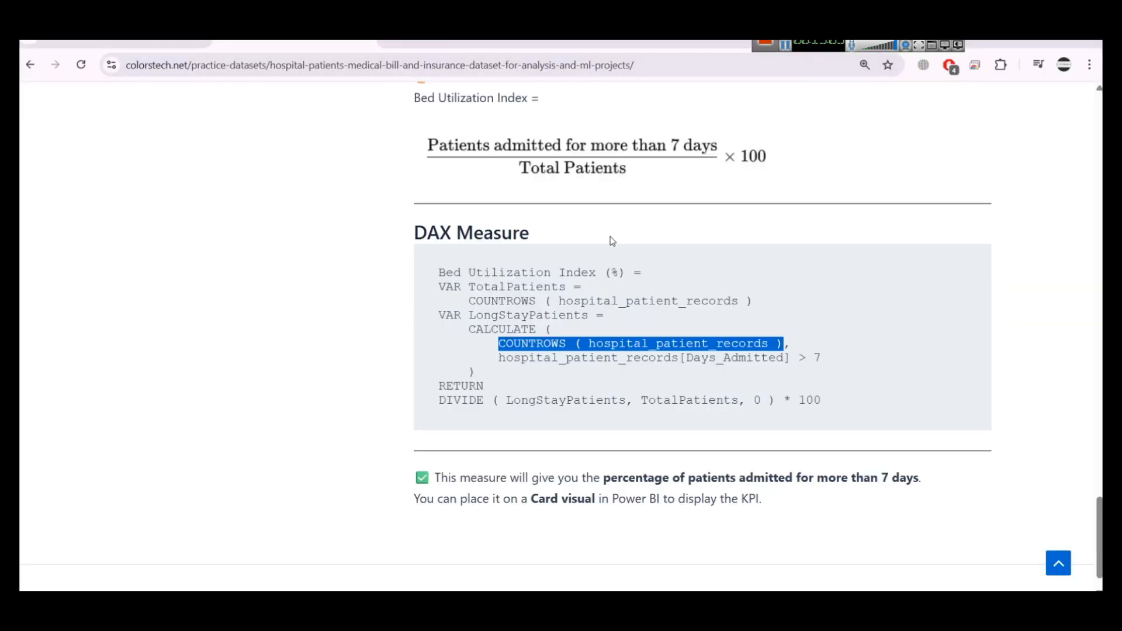
Copy the Bed Utilization Index (%) DAX code from the browser page into a new measure in Power BI's Measures Table
{"action": "left_click", "coordinate": [548, 293]}
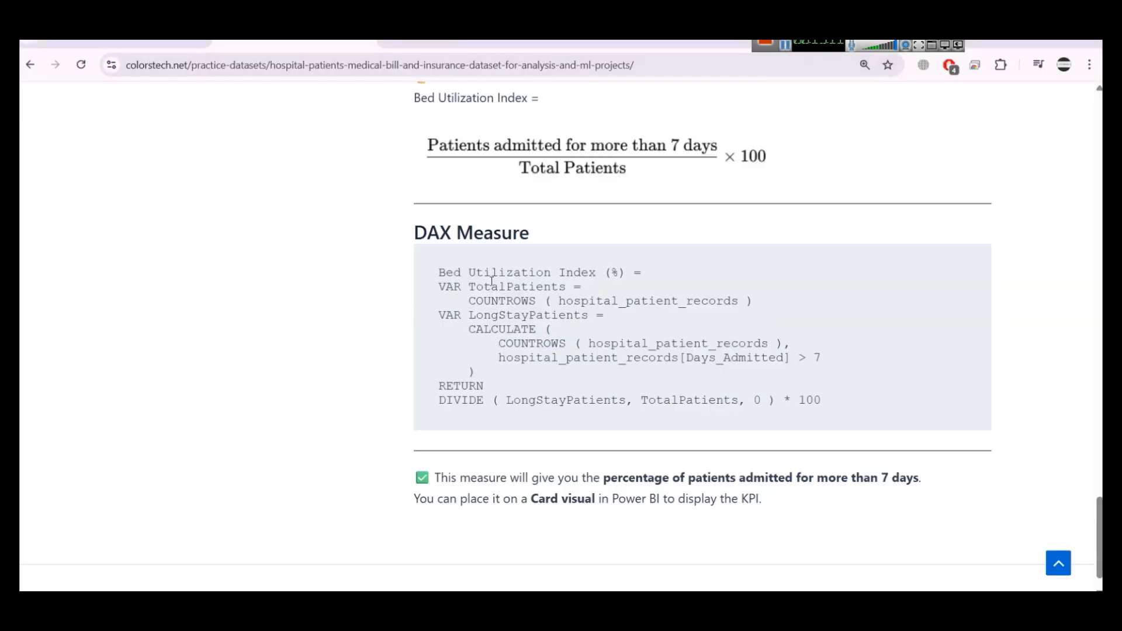
{"action": "left_click_drag", "start_coordinate": [438, 273], "coordinate": [839, 442]}
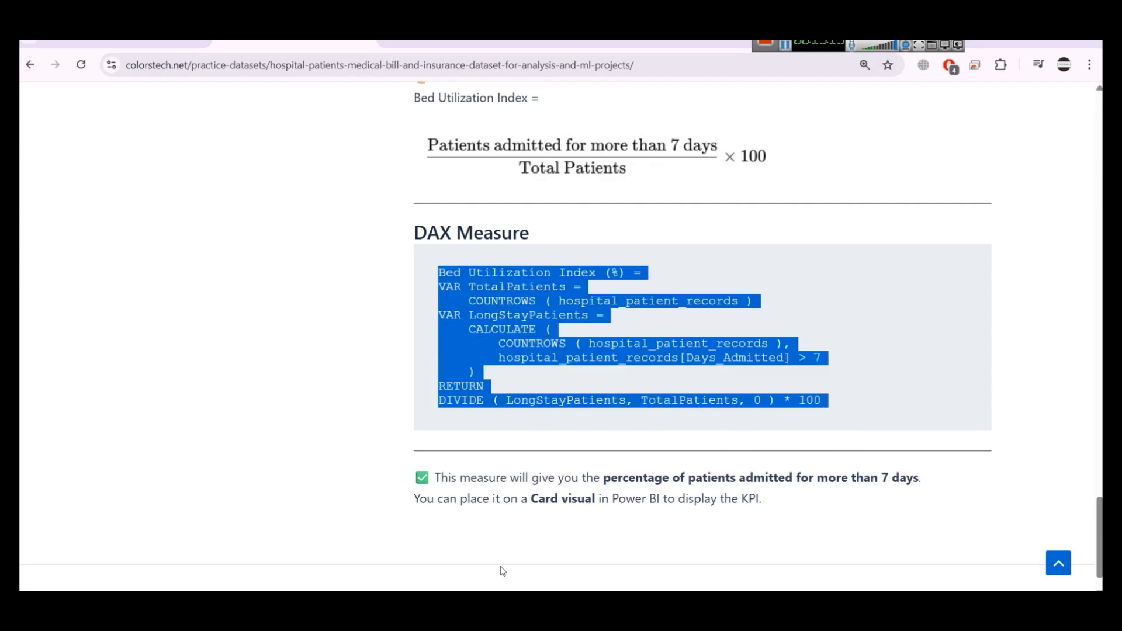
{"action": "left_click", "coordinate": [492, 601]}
{"action": "right_click", "coordinate": [976, 377]}
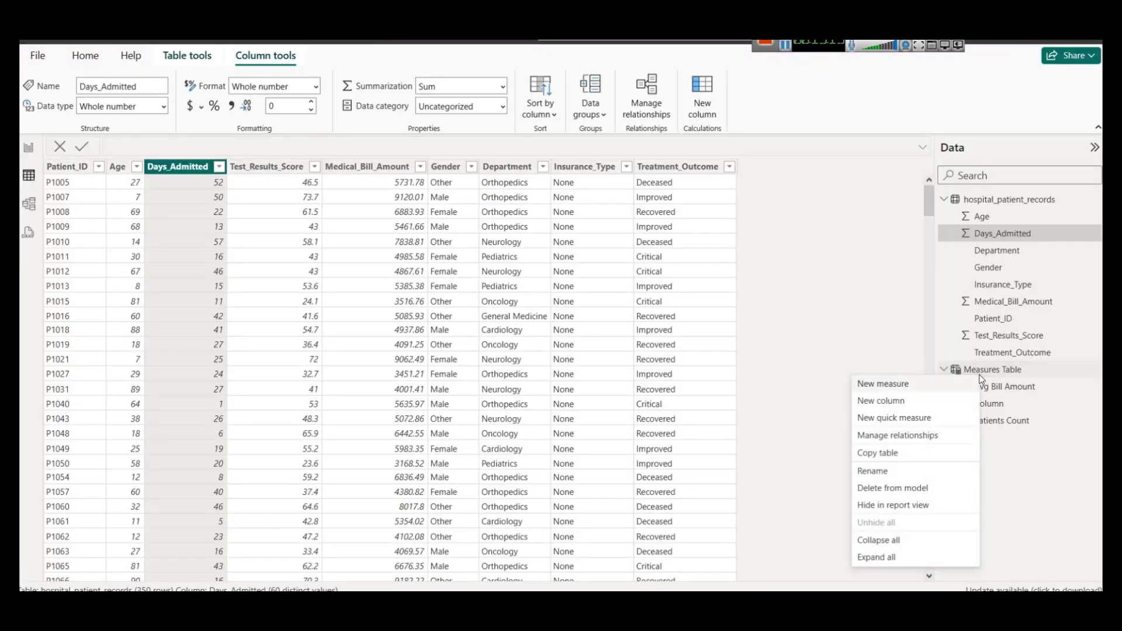
{"action": "left_click", "coordinate": [919, 396]}
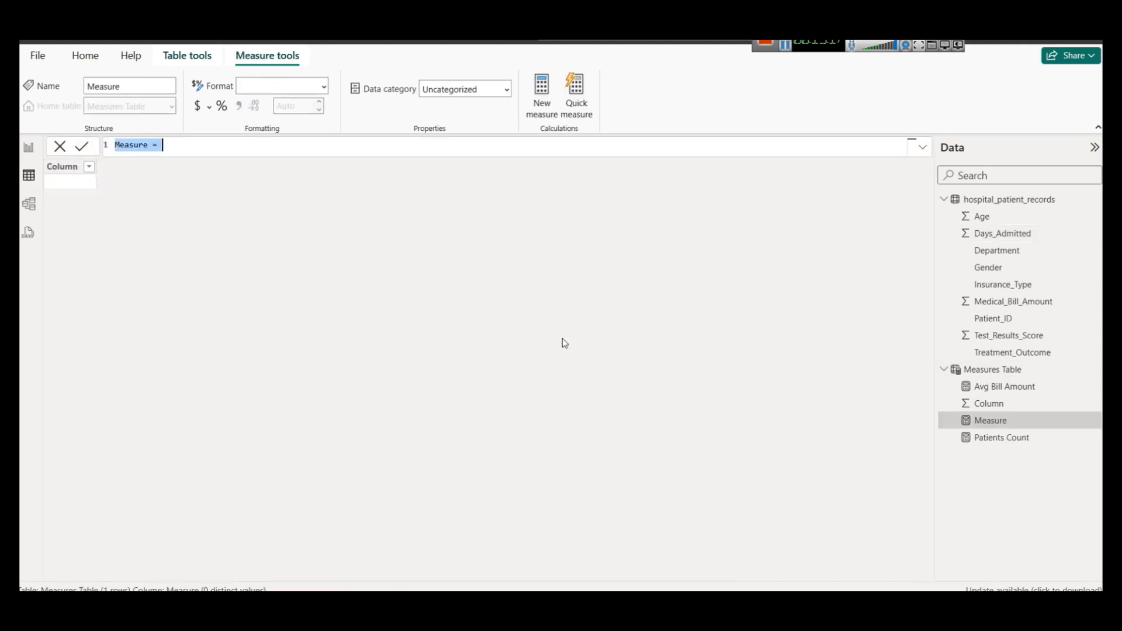
{"action": "key", "text": "ctrl+v"}
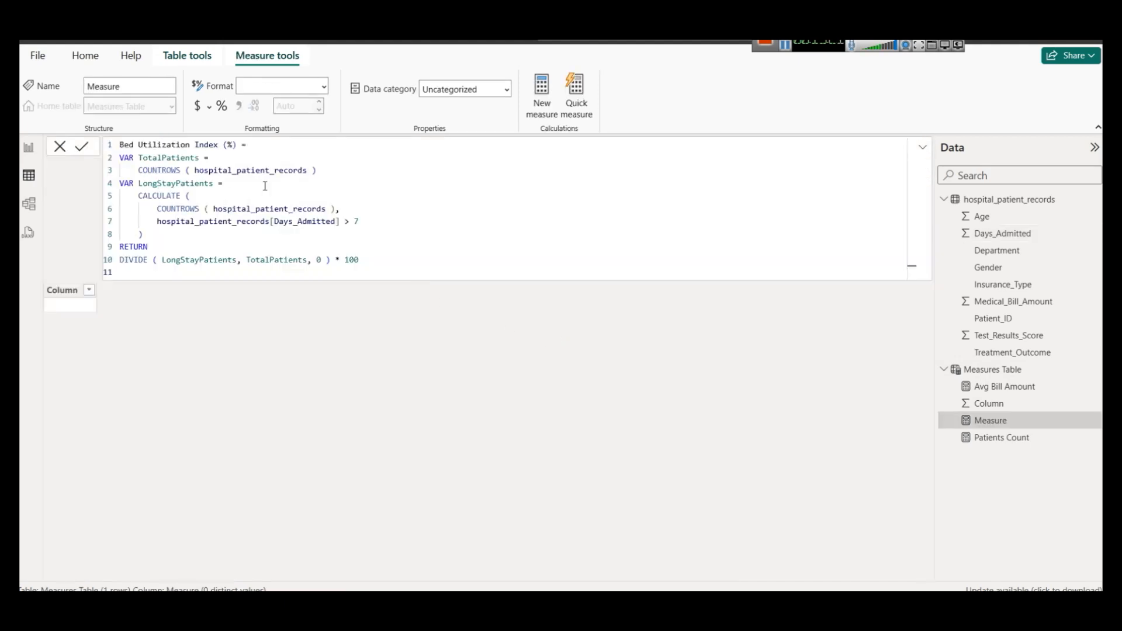
Examine the COUNTROWS and CALCULATE expressions and the Days_Admitted condition in the new measure's formula
{"action": "double_click", "coordinate": [156, 157]}
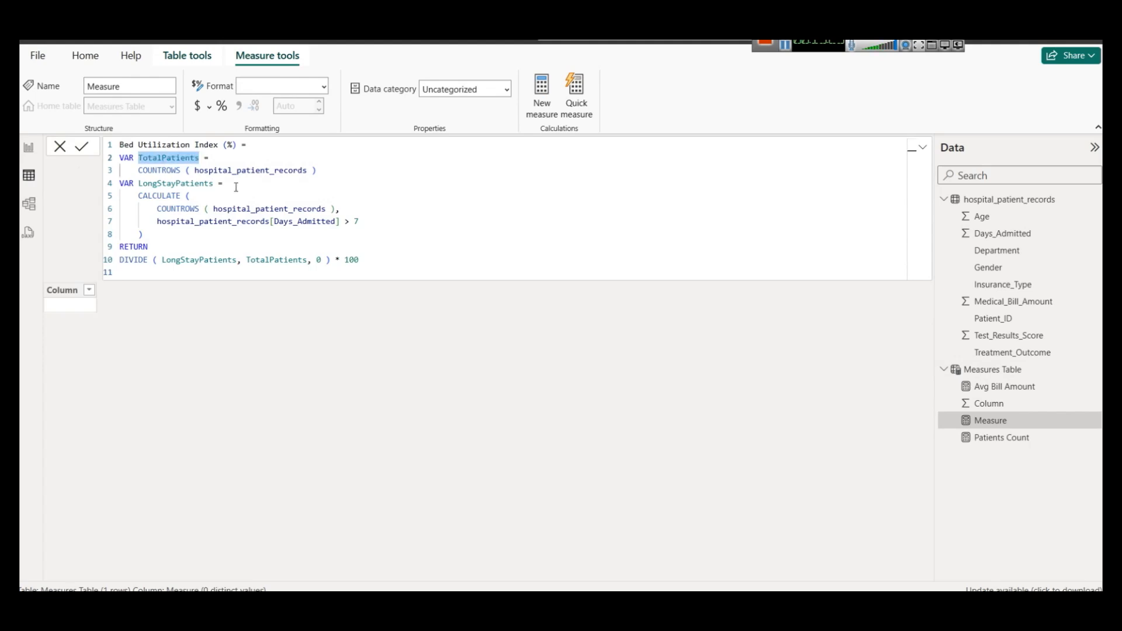
{"action": "double_click", "coordinate": [173, 171]}
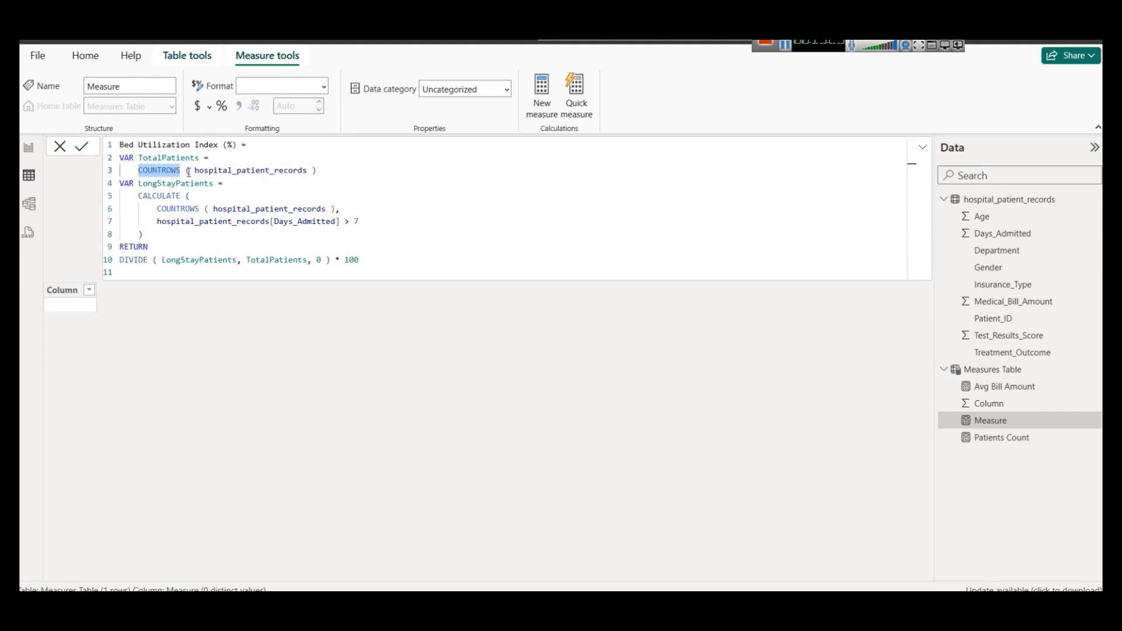
{"action": "left_click", "coordinate": [188, 171]}
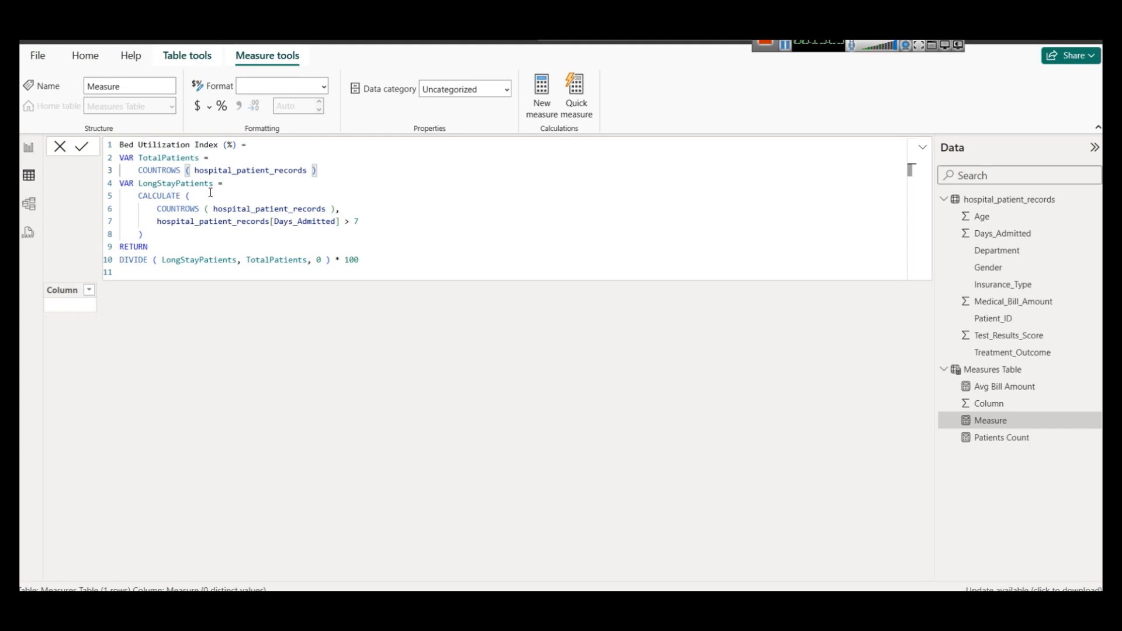
{"action": "double_click", "coordinate": [153, 197]}
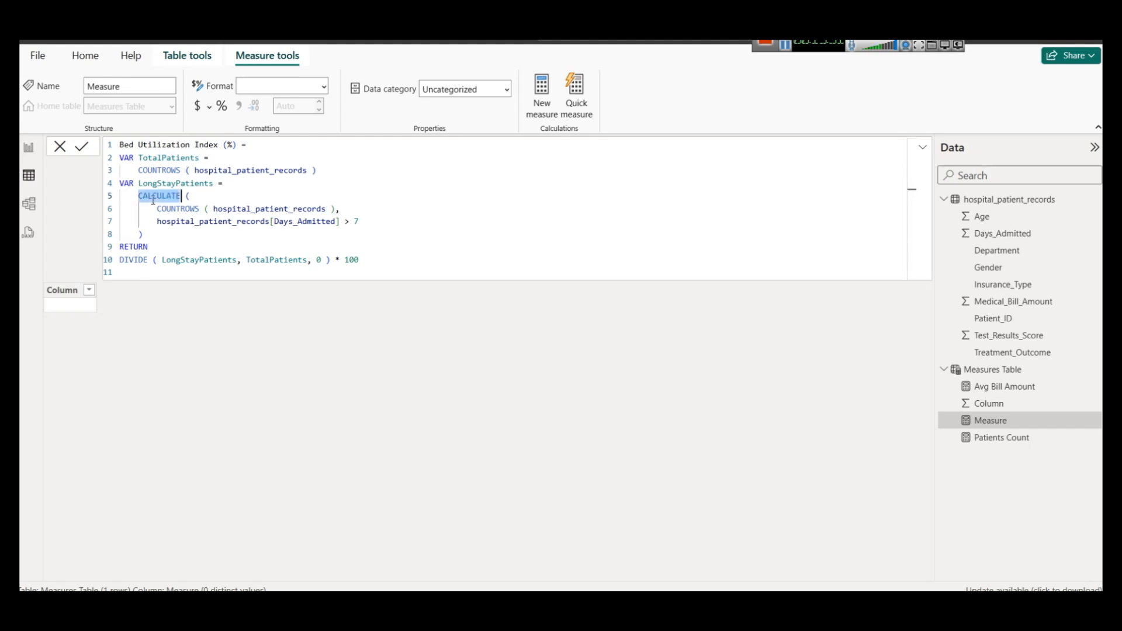
{"action": "left_click", "coordinate": [206, 196]}
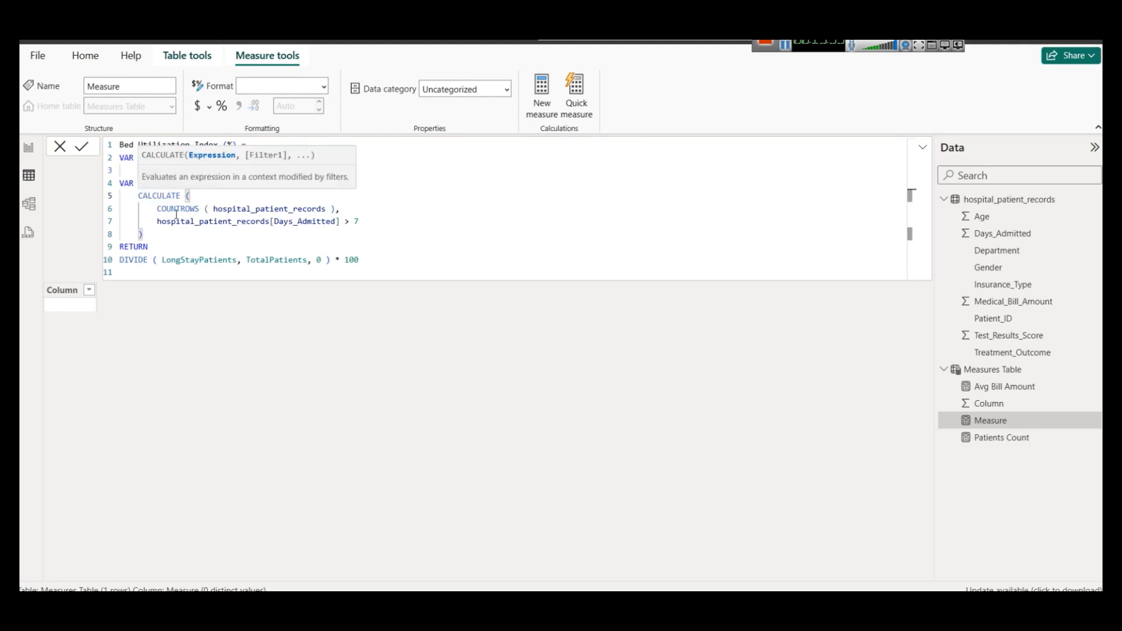
{"action": "left_click_drag", "start_coordinate": [159, 208], "coordinate": [336, 208]}
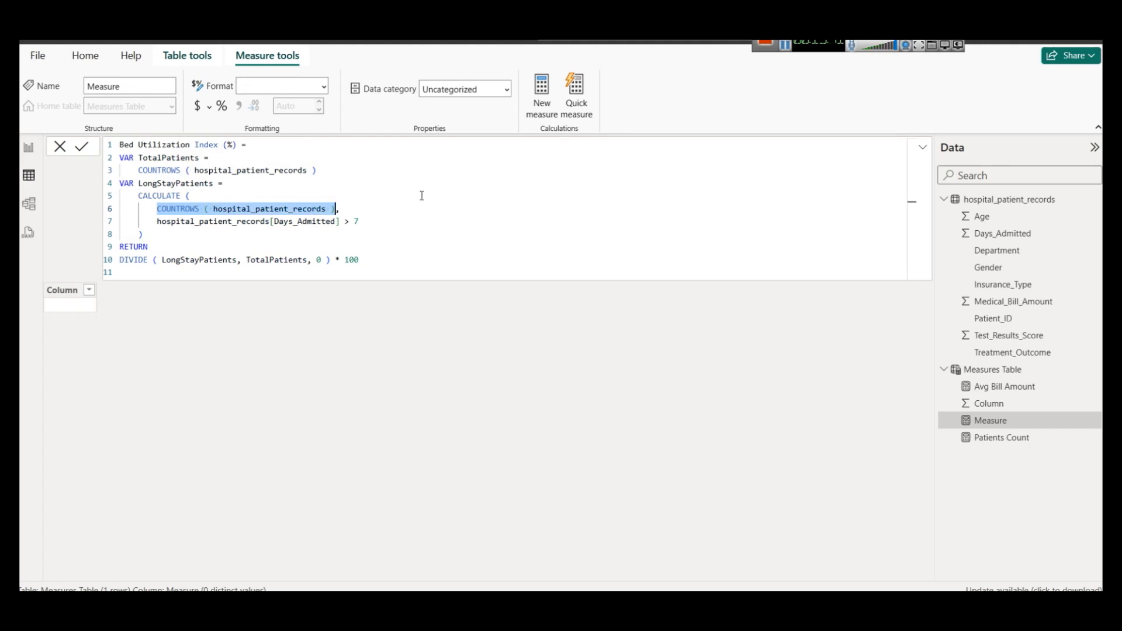
{"action": "left_click", "coordinate": [230, 197]}
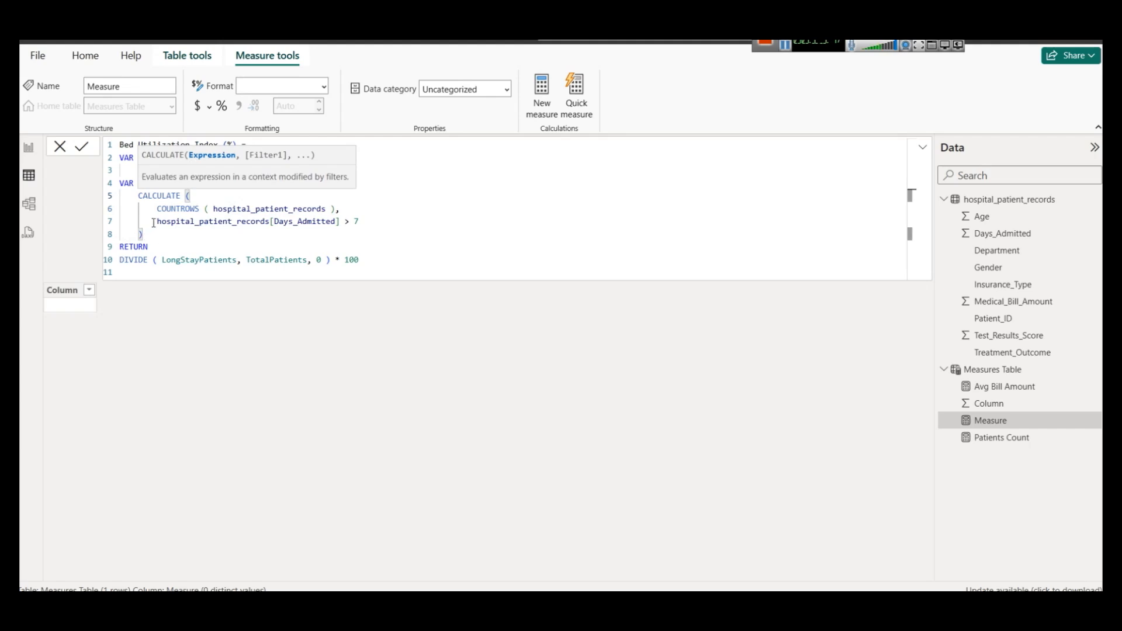
{"action": "left_click_drag", "start_coordinate": [153, 222], "coordinate": [261, 221]}
{"action": "left_click", "coordinate": [315, 221]}
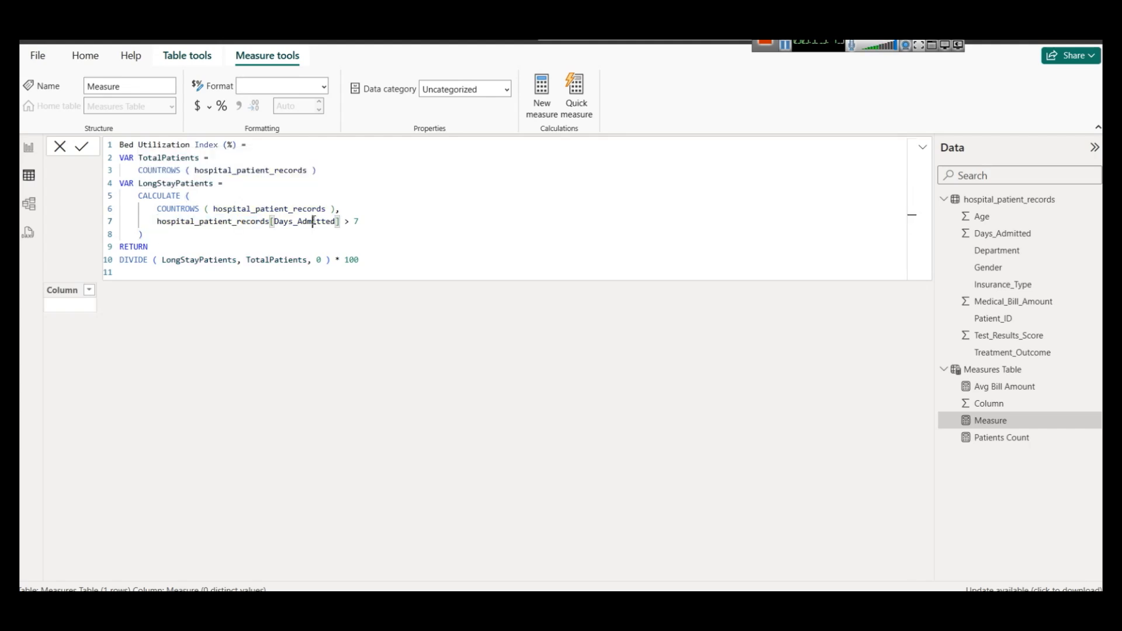
Try a Days_Admitted threshold of 15 in the measure's filter condition and undo the change
{"action": "left_click", "coordinate": [363, 223]}
{"action": "key", "text": "BackSpace"}
{"action": "type", "text": "15"}
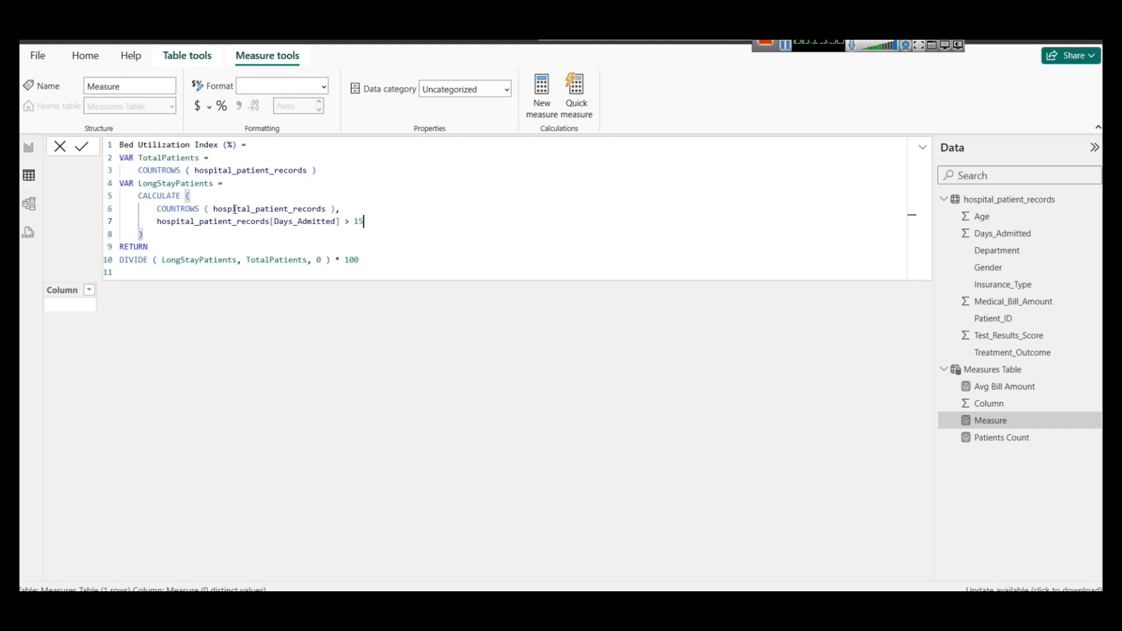
{"action": "key", "text": "ctrl+z"}
{"action": "key", "text": "ctrl+z"}
Check the DIVIDE arguments in the formula's last line and commit the Bed Utilization Index (%) measure
{"action": "double_click", "coordinate": [135, 261]}
{"action": "left_click", "coordinate": [159, 261]}
{"action": "key", "text": "BackSpace"}
{"action": "type", "text": "("}
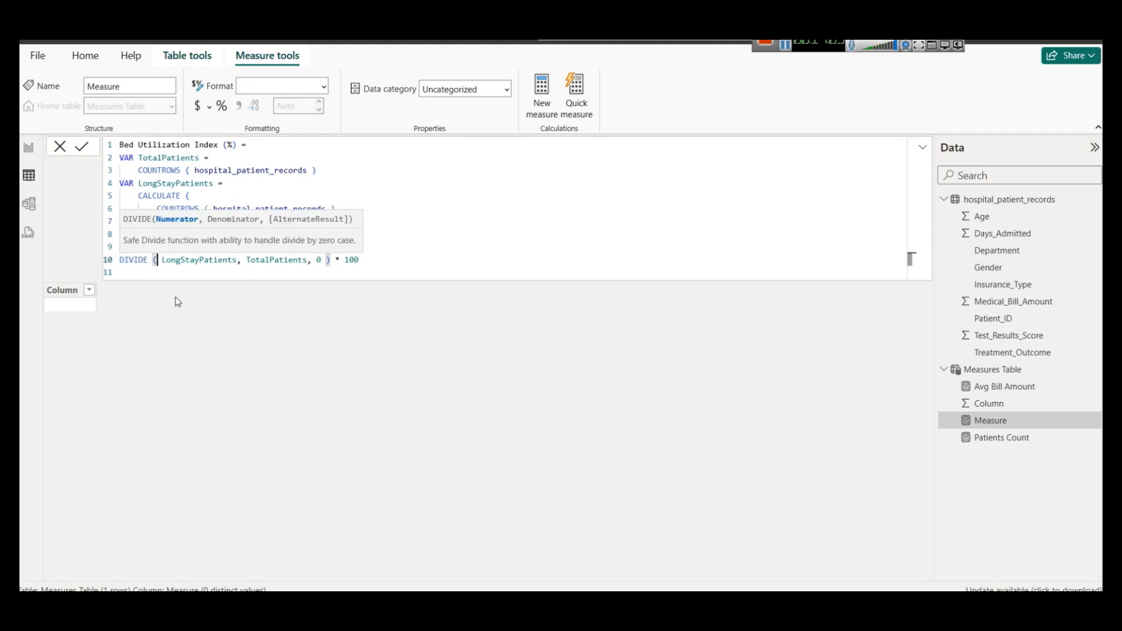
{"action": "left_click", "coordinate": [190, 267]}
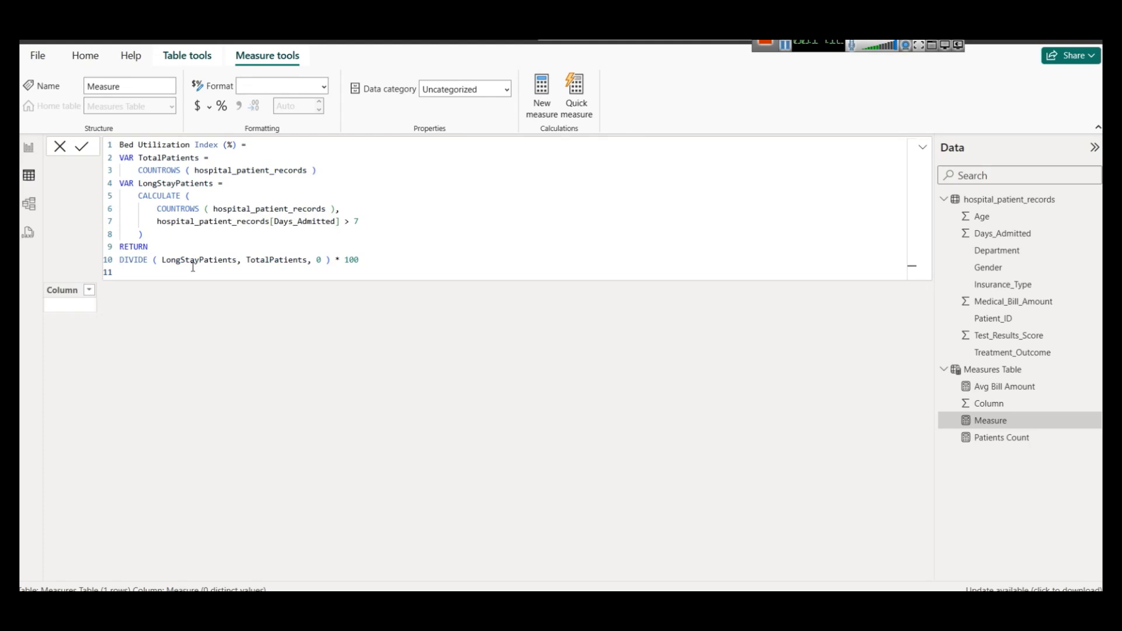
{"action": "double_click", "coordinate": [276, 260]}
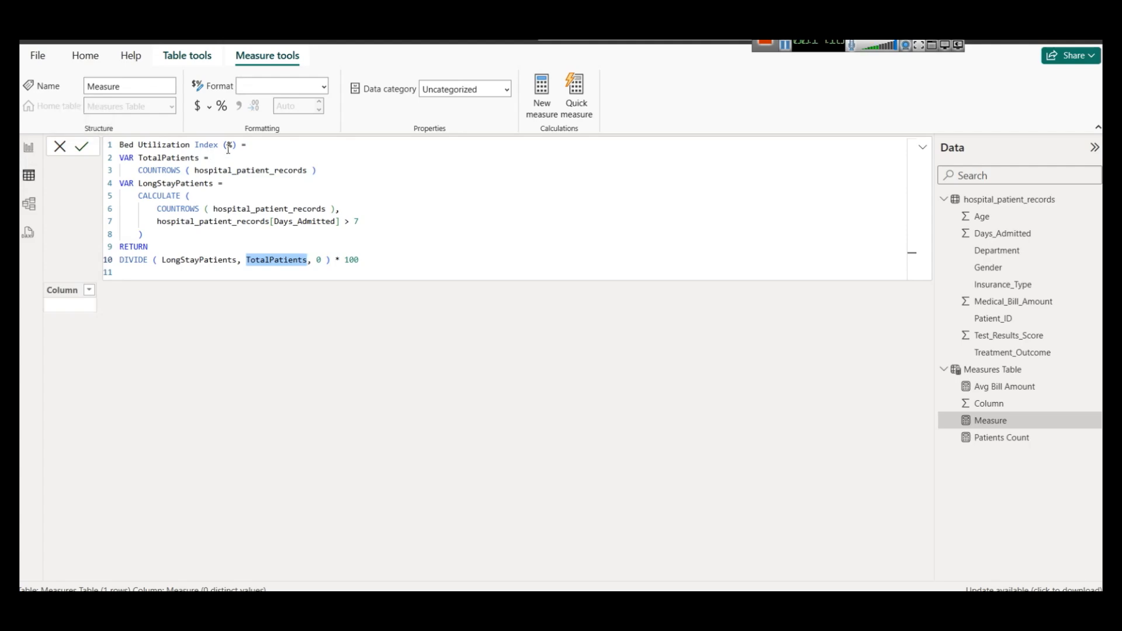
{"action": "left_click", "coordinate": [92, 147]}
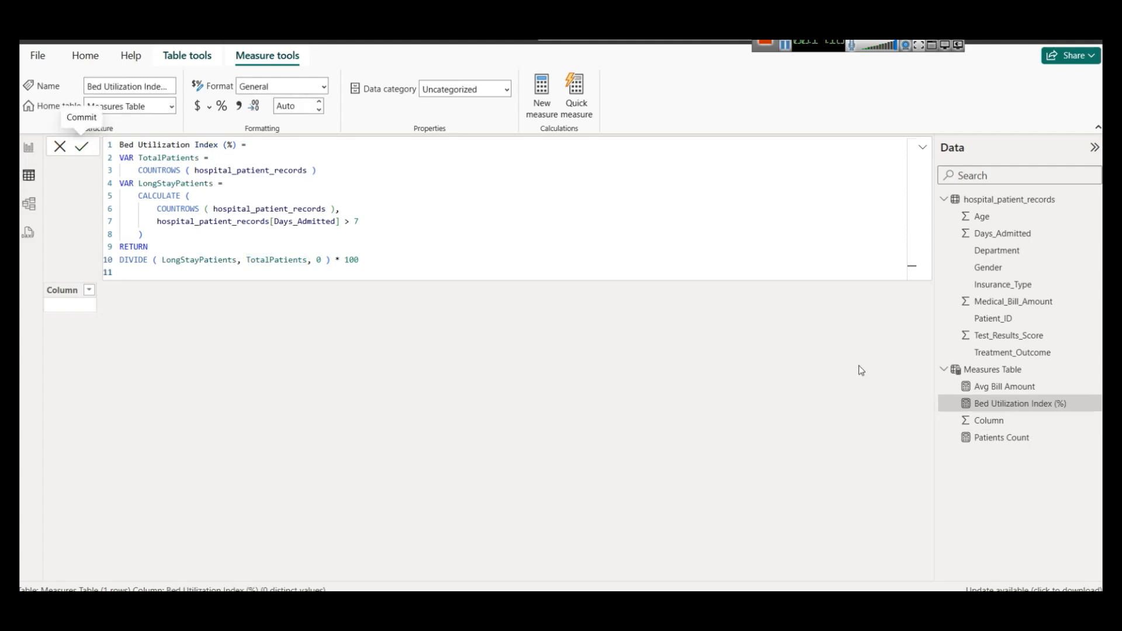
Replace the average Test_Results_Score field of the sixth monitor's card in the report with the Bed Utilization Index (%) measure
{"action": "left_click", "coordinate": [28, 147]}
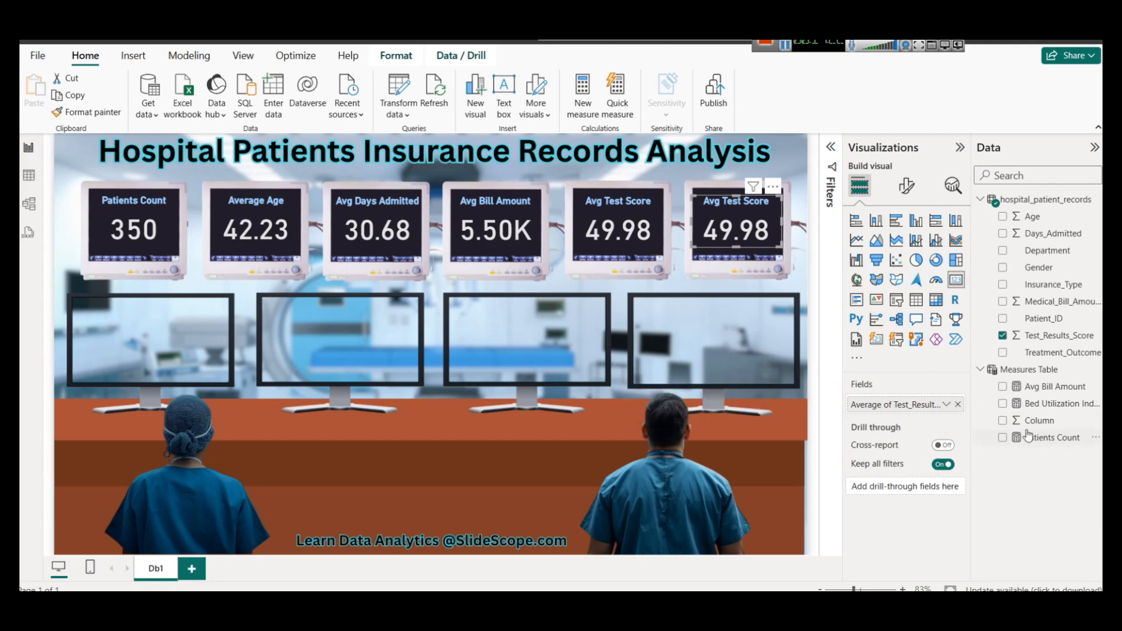
{"action": "left_click", "coordinate": [957, 405]}
{"action": "left_click_drag", "start_coordinate": [1029, 405], "coordinate": [896, 397]}
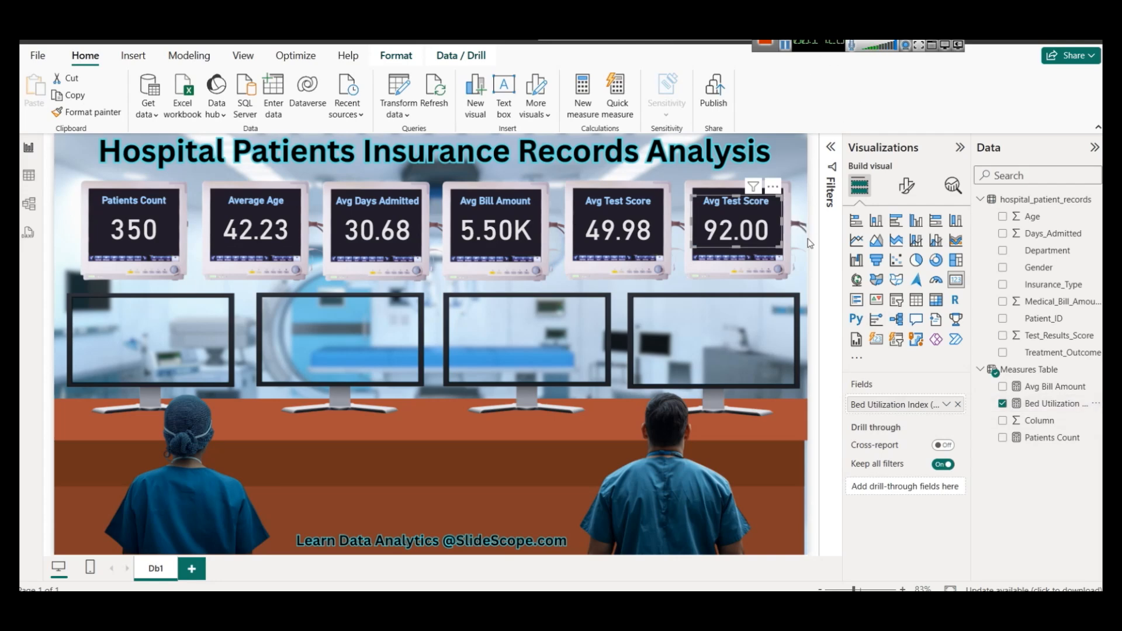
{"action": "left_click", "coordinate": [905, 186]}
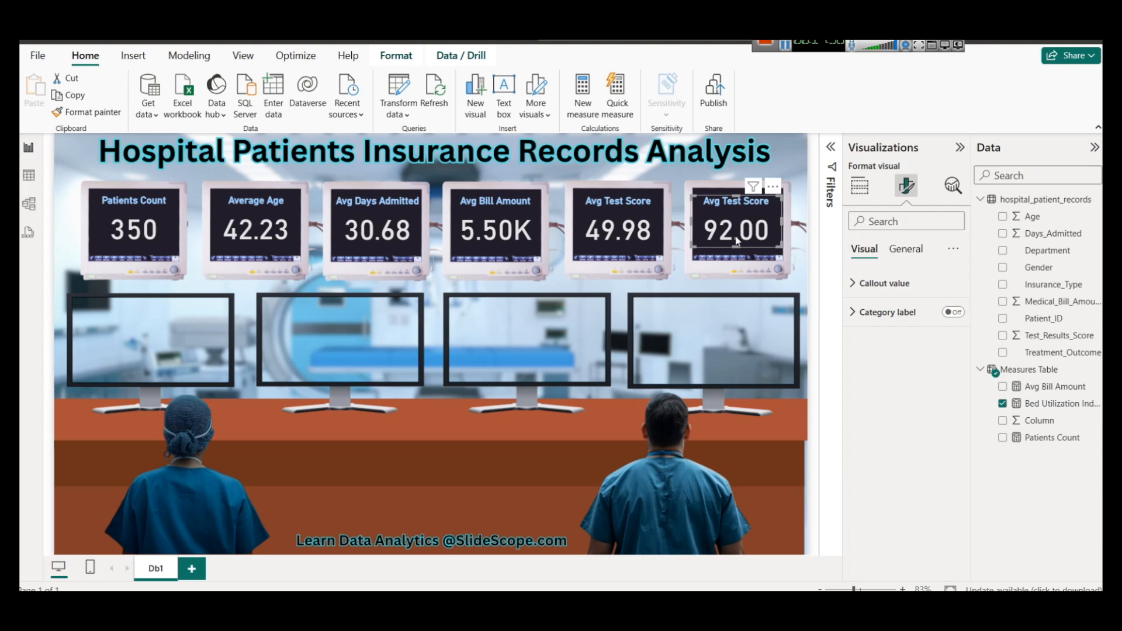
Set the Days_Admitted threshold in the Bed Utilization Index (%) measure to more than 40 and commit the formula
{"action": "left_click", "coordinate": [1038, 404]}
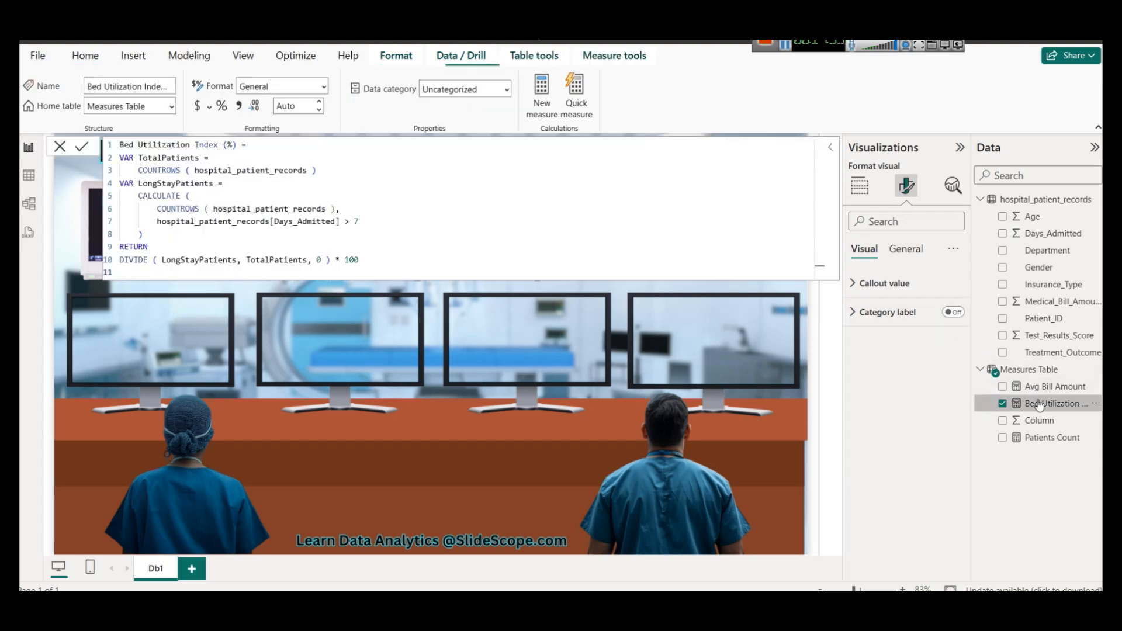
{"action": "double_click", "coordinate": [355, 221]}
{"action": "type", "text": "40"}
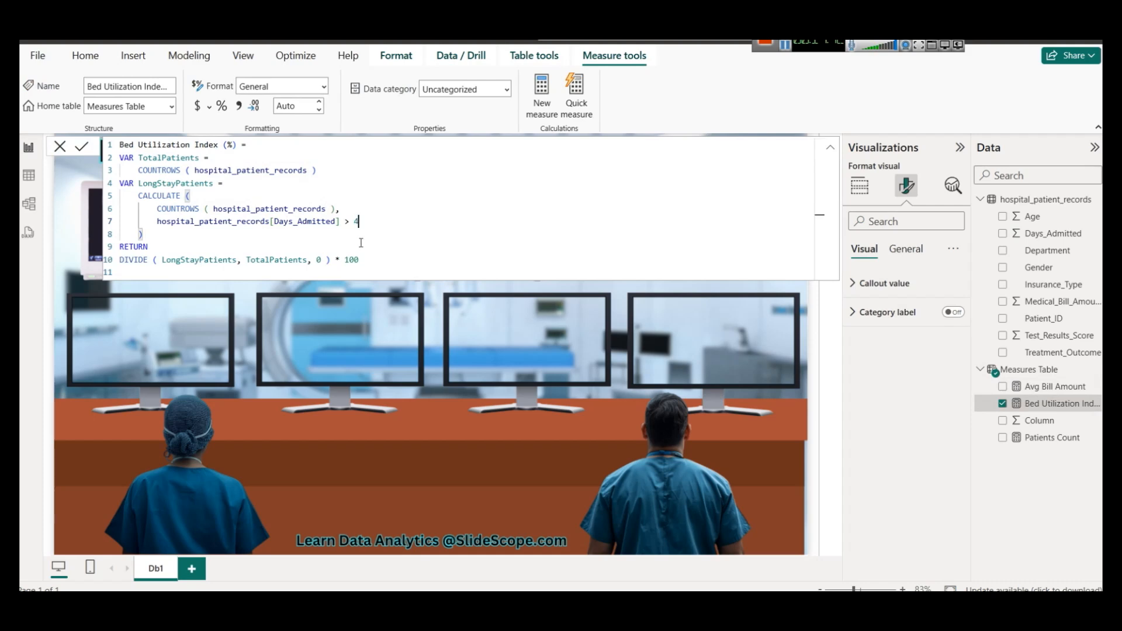
{"action": "left_click", "coordinate": [81, 146]}
{"action": "left_click", "coordinate": [792, 347]}
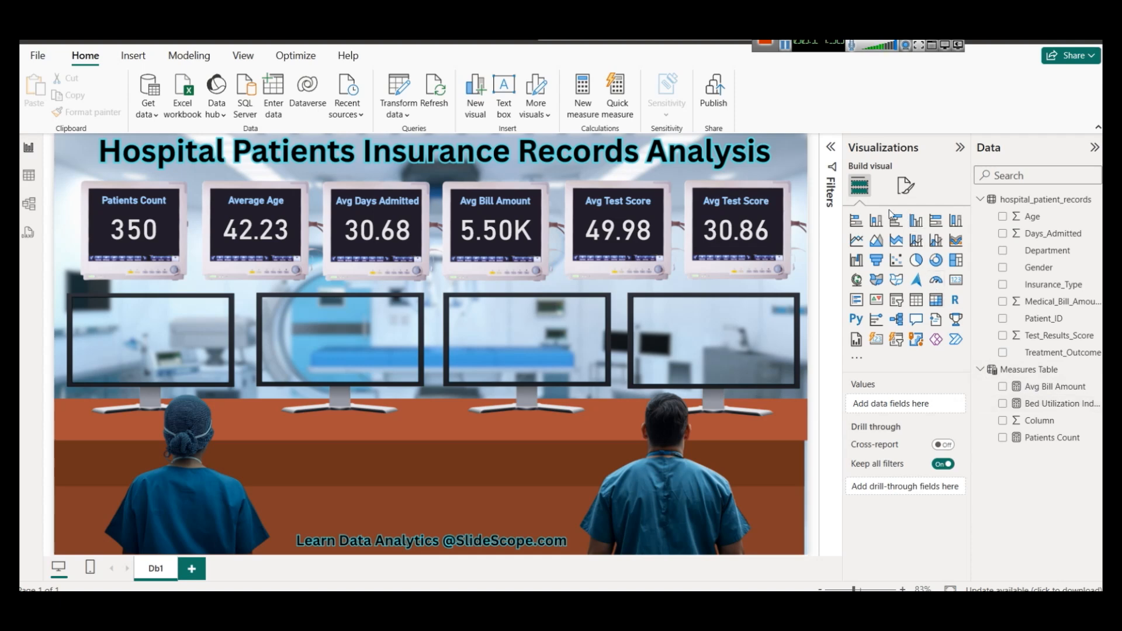
Change the title of the sixth monitor's card to "Bed Utilization Index %"
{"action": "left_click", "coordinate": [1039, 403]}
{"action": "left_click", "coordinate": [914, 191]}
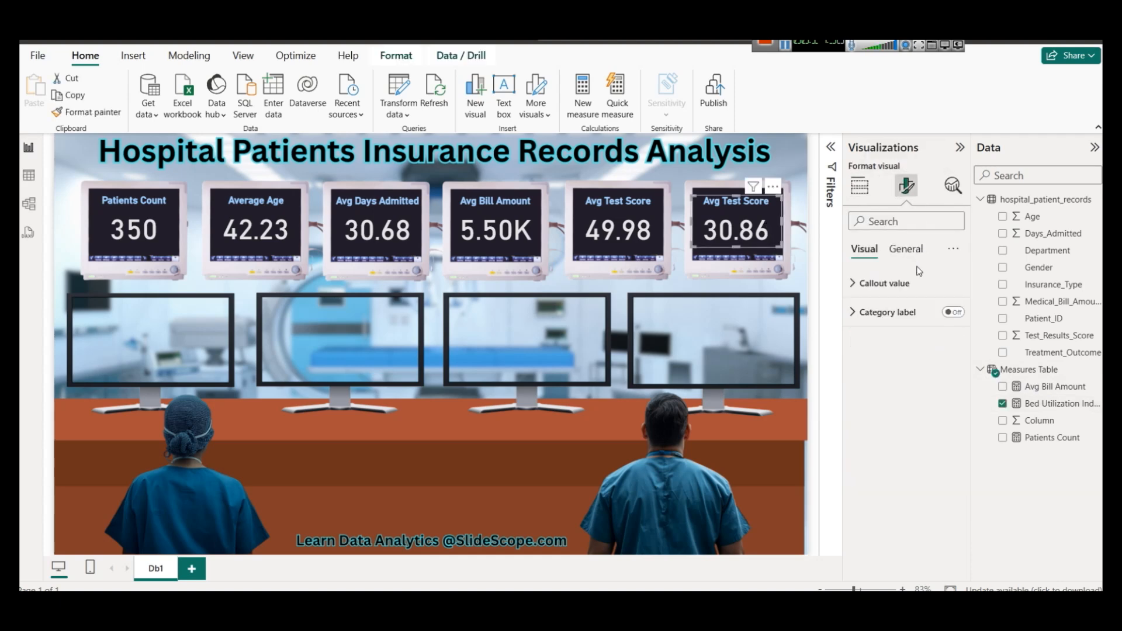
{"action": "left_click", "coordinate": [906, 249]}
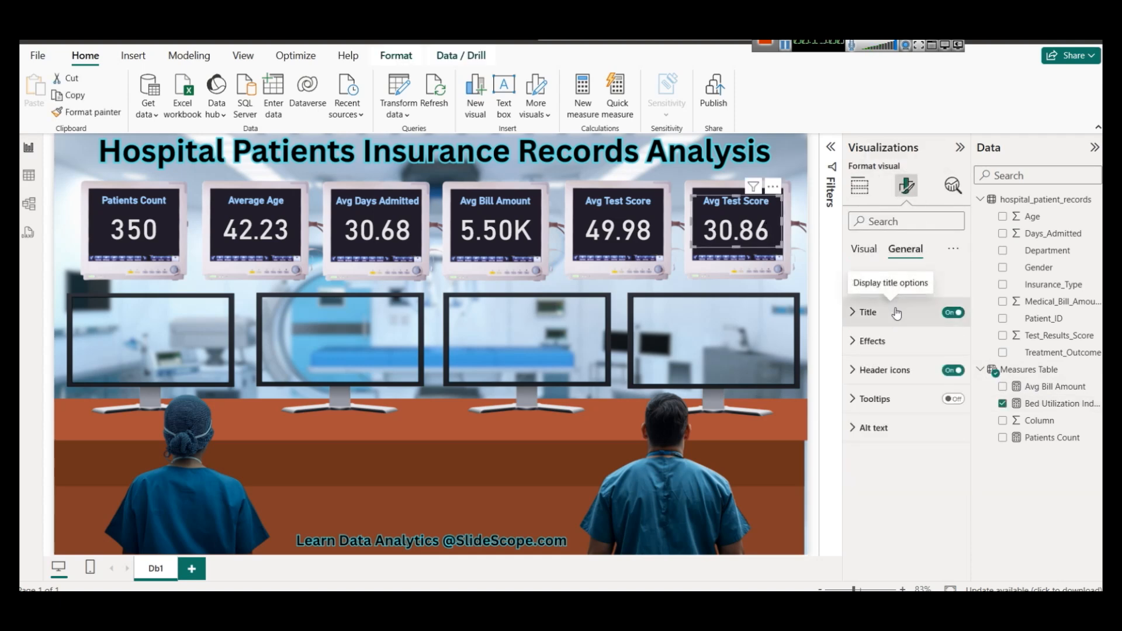
{"action": "left_click", "coordinate": [895, 315]}
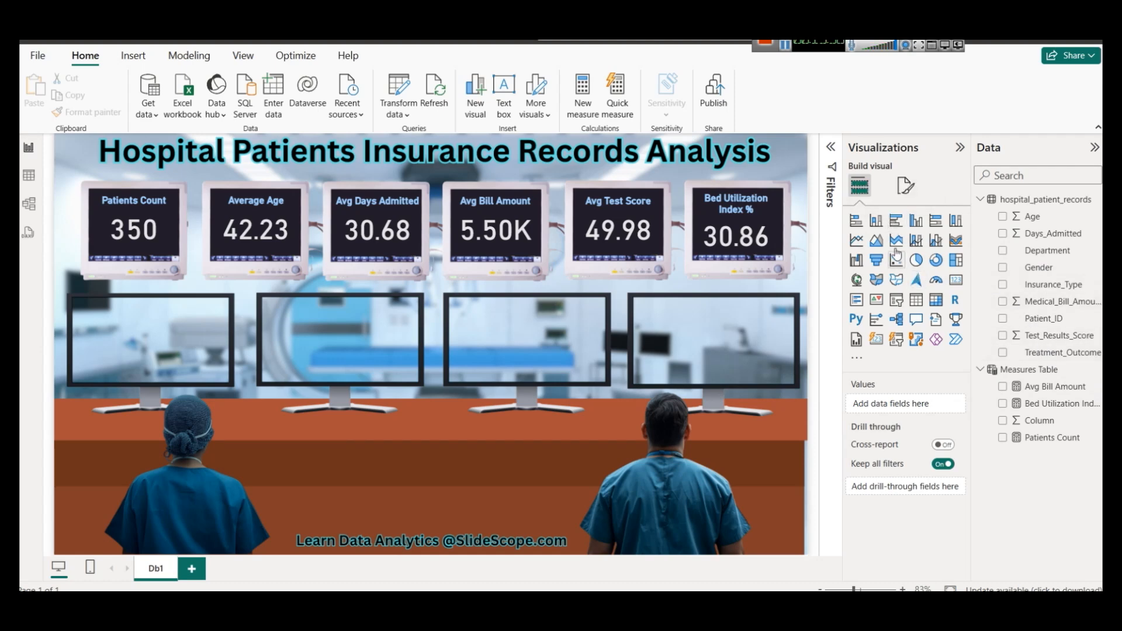
Add a stacked column chart below the monitors with Department on the X-axis and widen it to about a monitor's width
{"action": "left_click", "coordinate": [874, 222]}
{"action": "left_click_drag", "start_coordinate": [114, 344], "coordinate": [430, 437]}
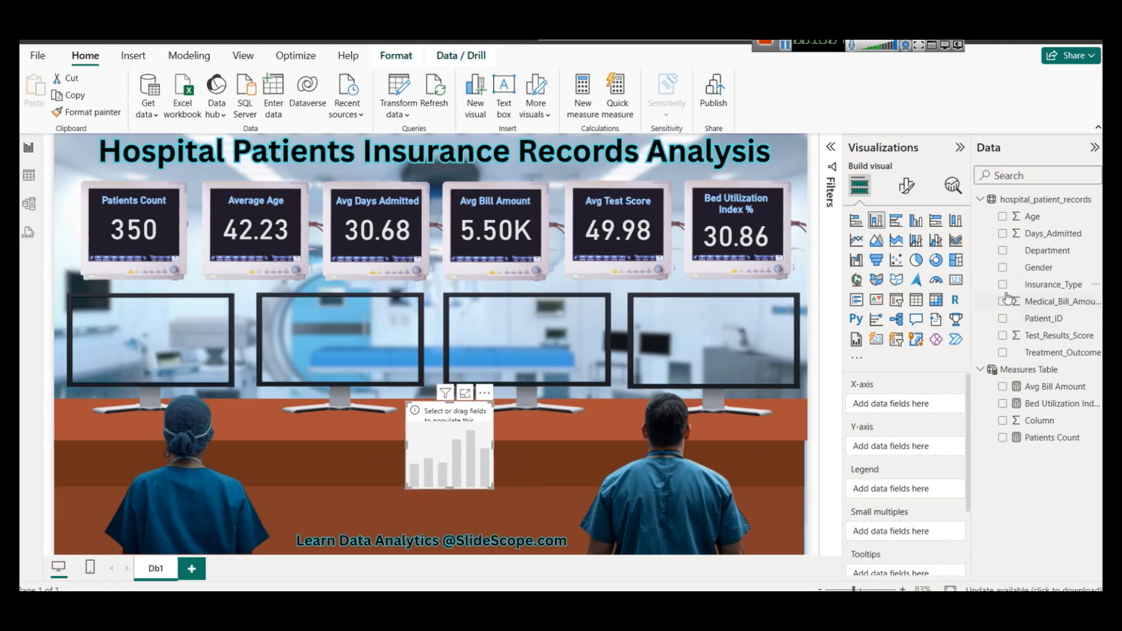
{"action": "left_click", "coordinate": [1002, 250]}
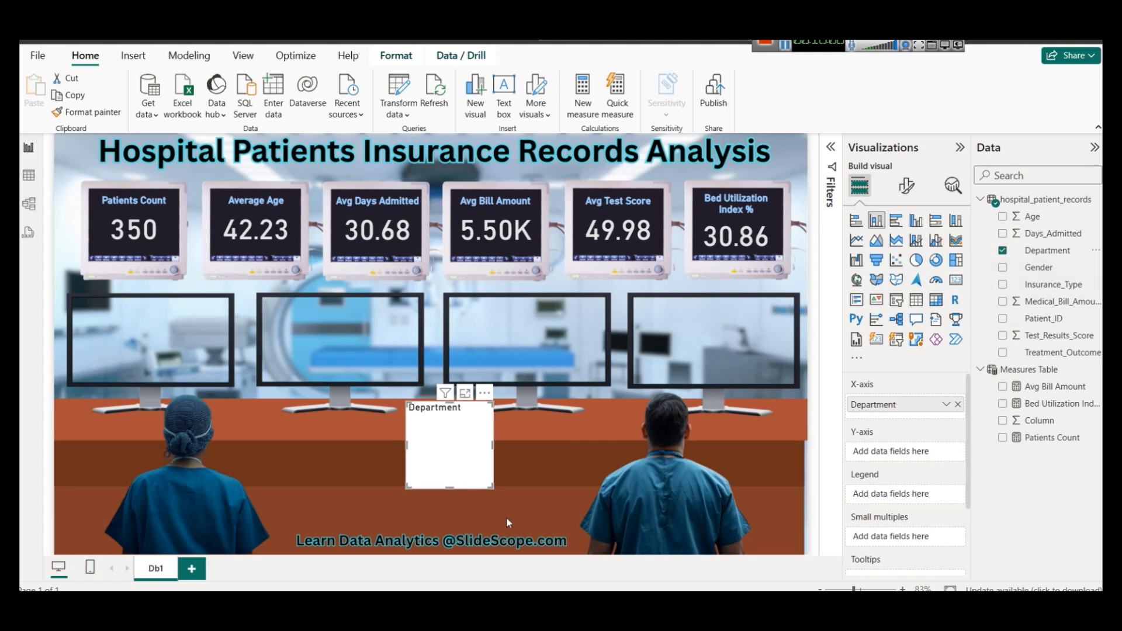
{"action": "left_click_drag", "start_coordinate": [494, 444], "coordinate": [567, 444]}
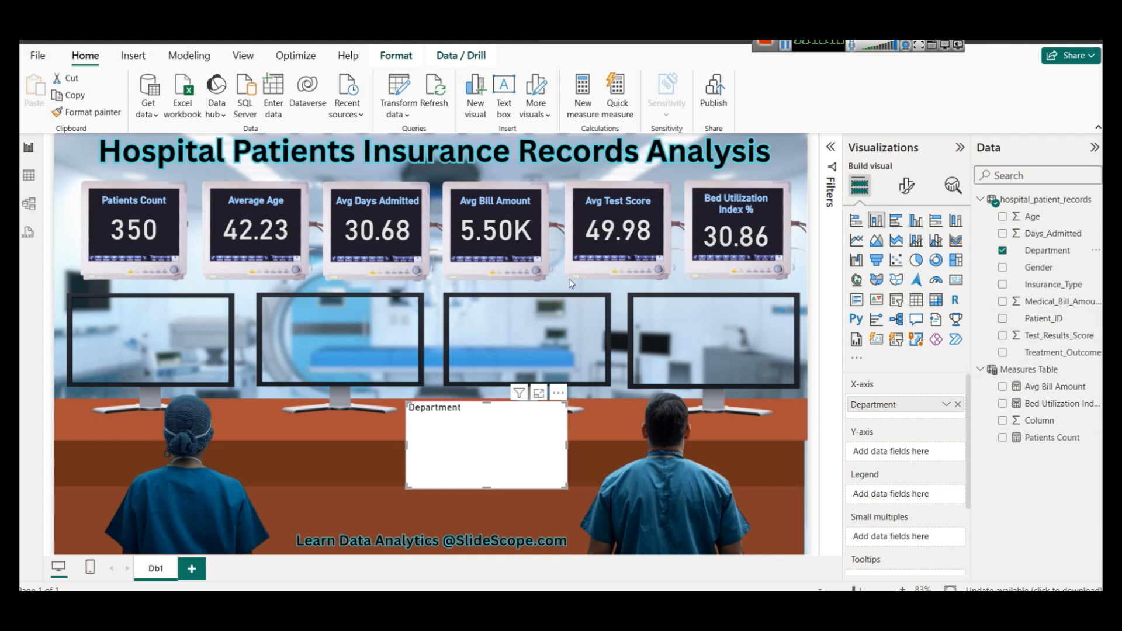
Create the measure Avg. Test Score = AVERAGE(hospital_patient_records[Test_Results_Score]) in the Measures Table and commit it
{"action": "left_click", "coordinate": [618, 237]}
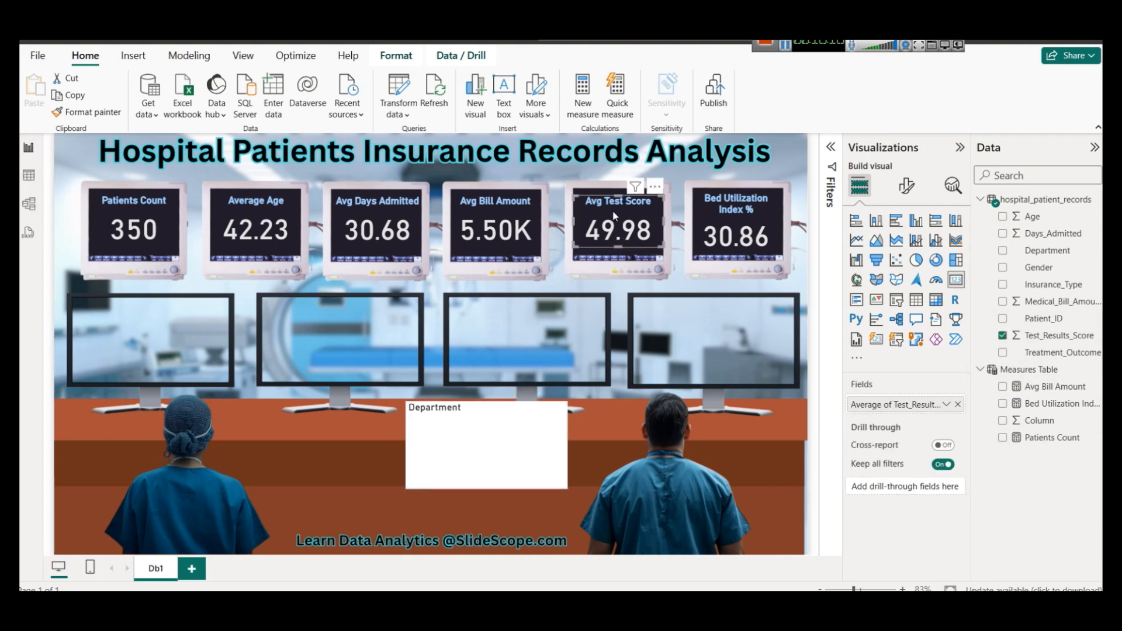
{"action": "left_click", "coordinate": [1009, 374]}
{"action": "right_click", "coordinate": [1007, 374]}
{"action": "left_click", "coordinate": [929, 397]}
{"action": "type", "text": "Avg. Test Score = AVERA"}
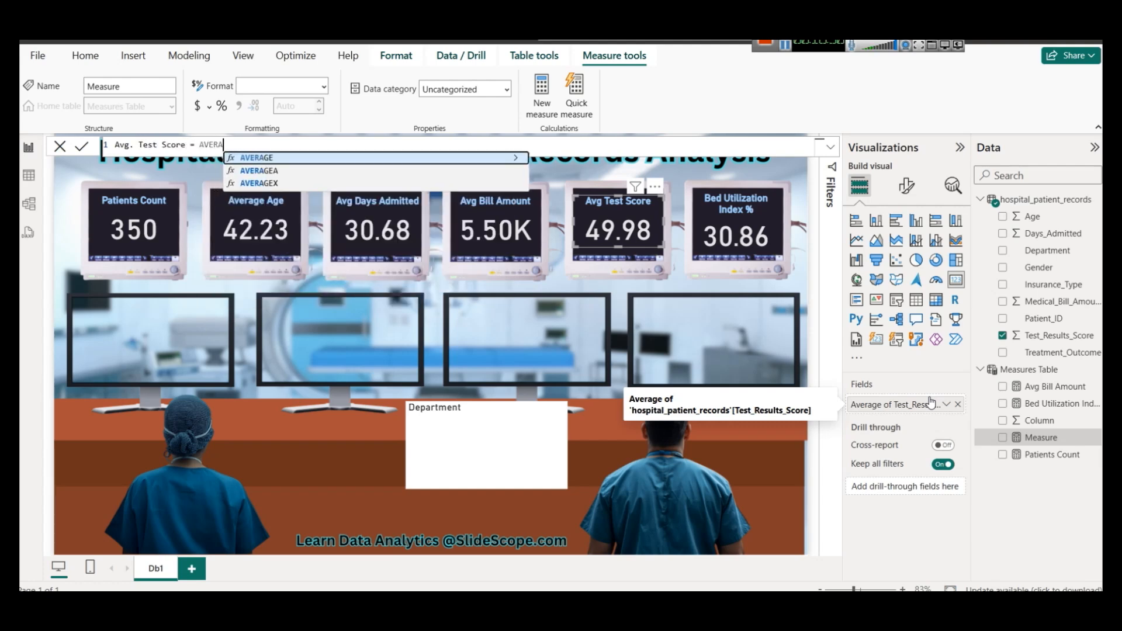
{"action": "key", "text": "Tab"}
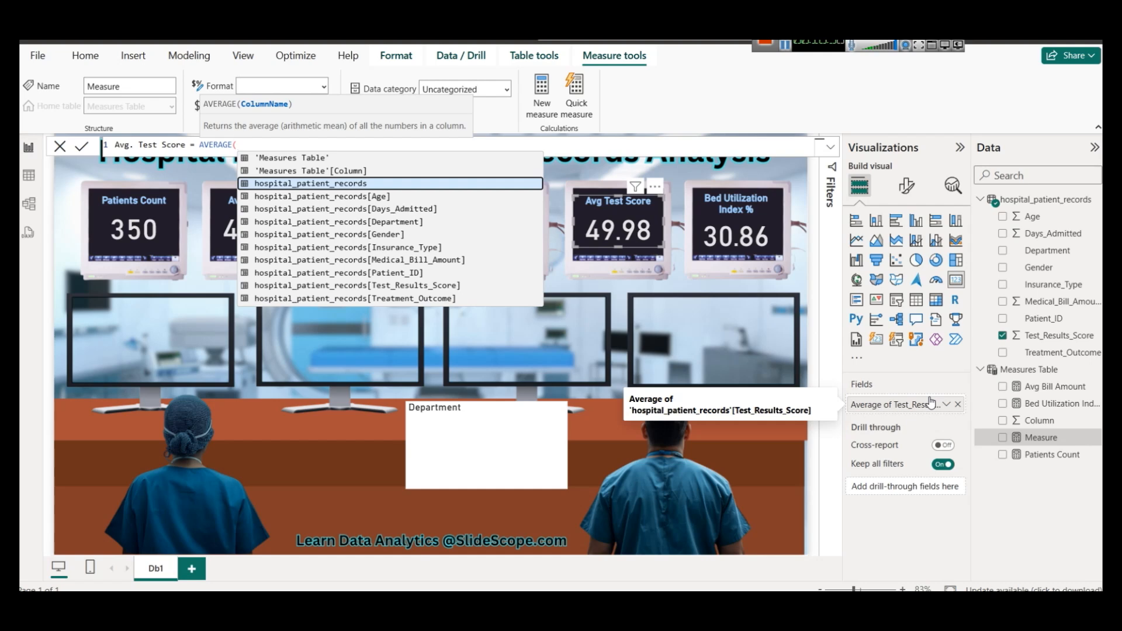
{"action": "key", "text": "Down"}
{"action": "key", "text": "Down"}
{"action": "key", "text": "Down"}
{"action": "key", "text": "Down"}
{"action": "key", "text": "Down"}
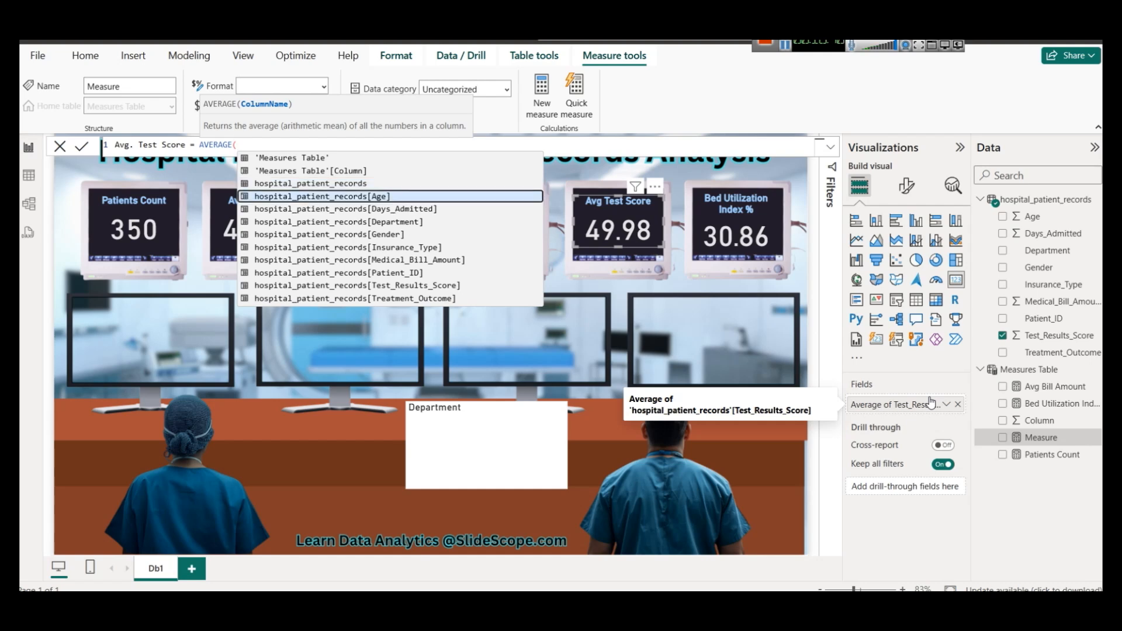
{"action": "key", "text": "Down"}
{"action": "key", "text": "Down"}
{"action": "key", "text": "Down"}
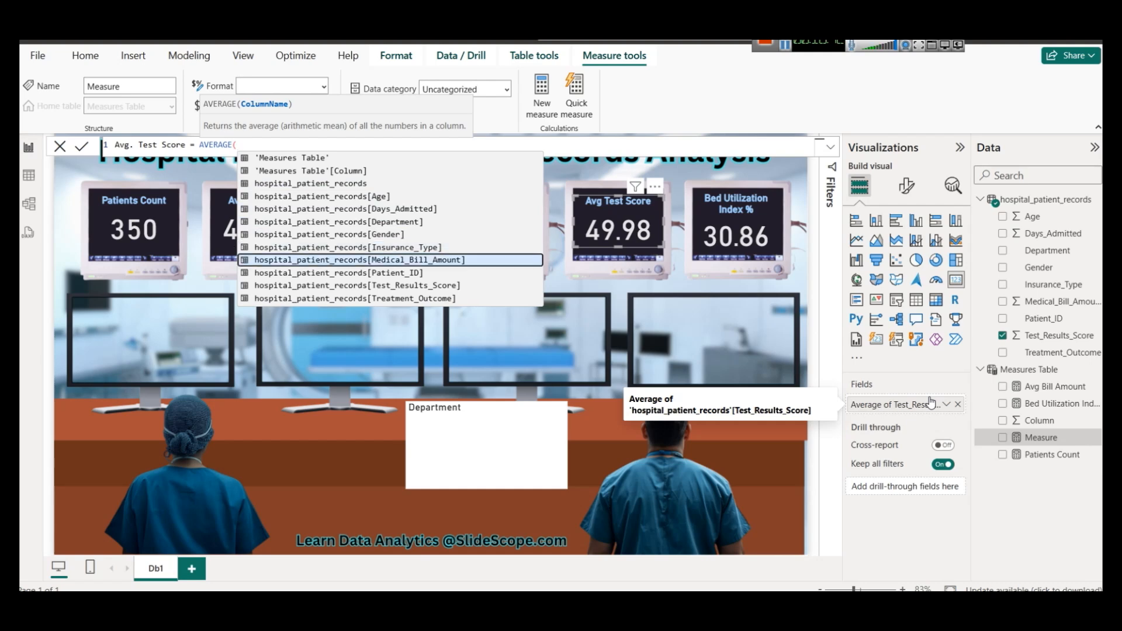
{"action": "key", "text": "Tab"}
{"action": "type", "text": ")"}
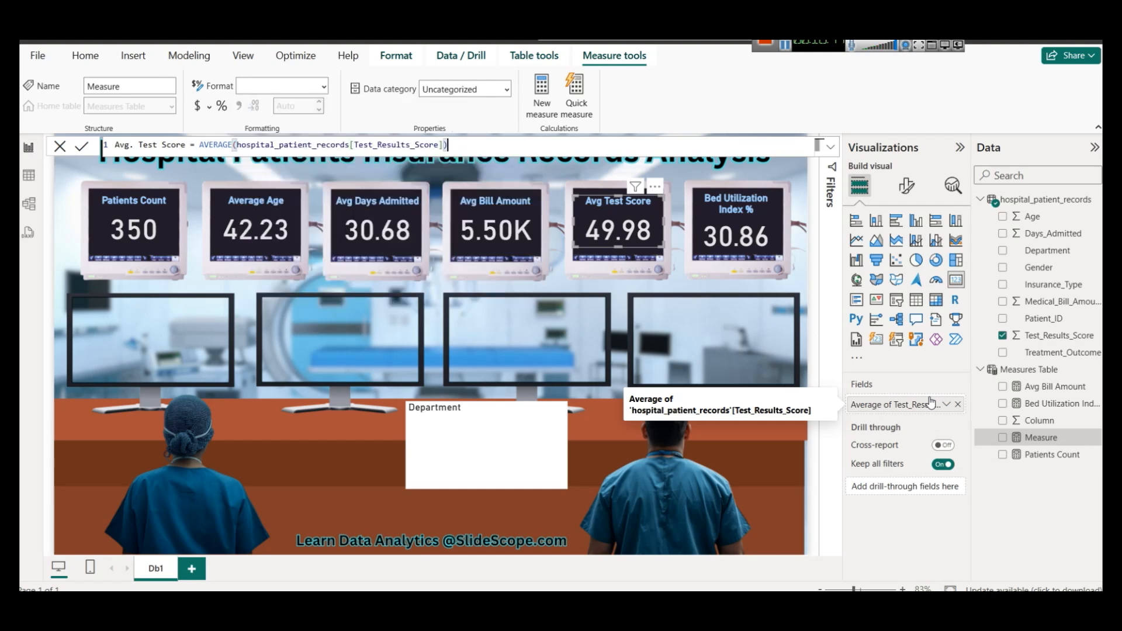
{"action": "left_click", "coordinate": [82, 147]}
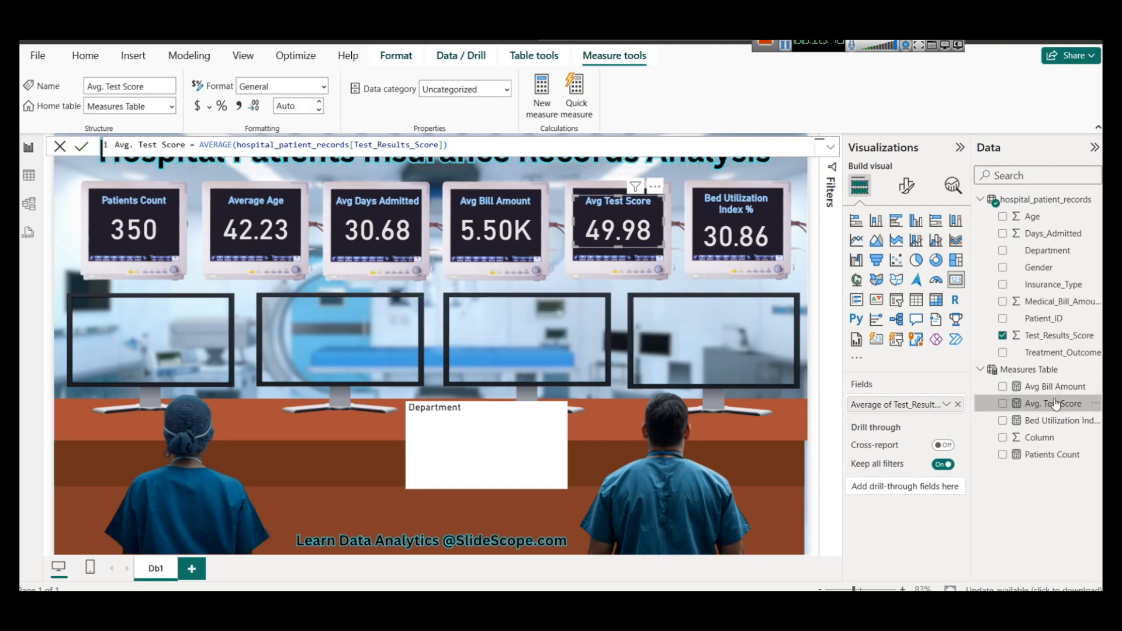
Plot the Avg. Test Score measure on the Y-axis of the Department column chart and make the chart slightly taller
{"action": "left_click", "coordinate": [443, 474]}
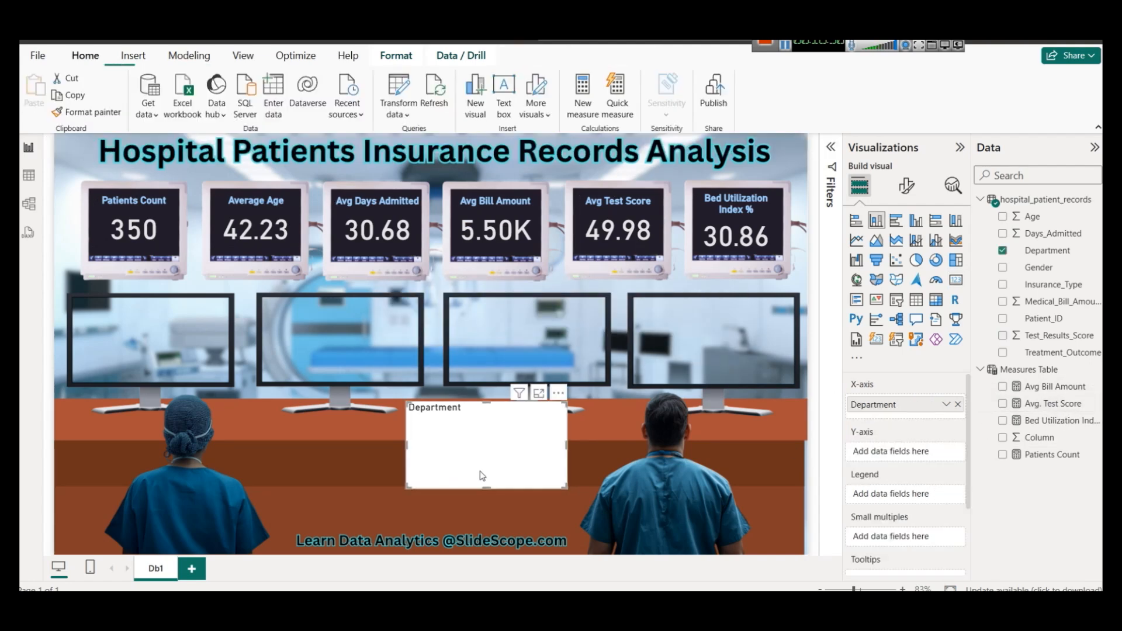
{"action": "left_click_drag", "start_coordinate": [1054, 406], "coordinate": [909, 452]}
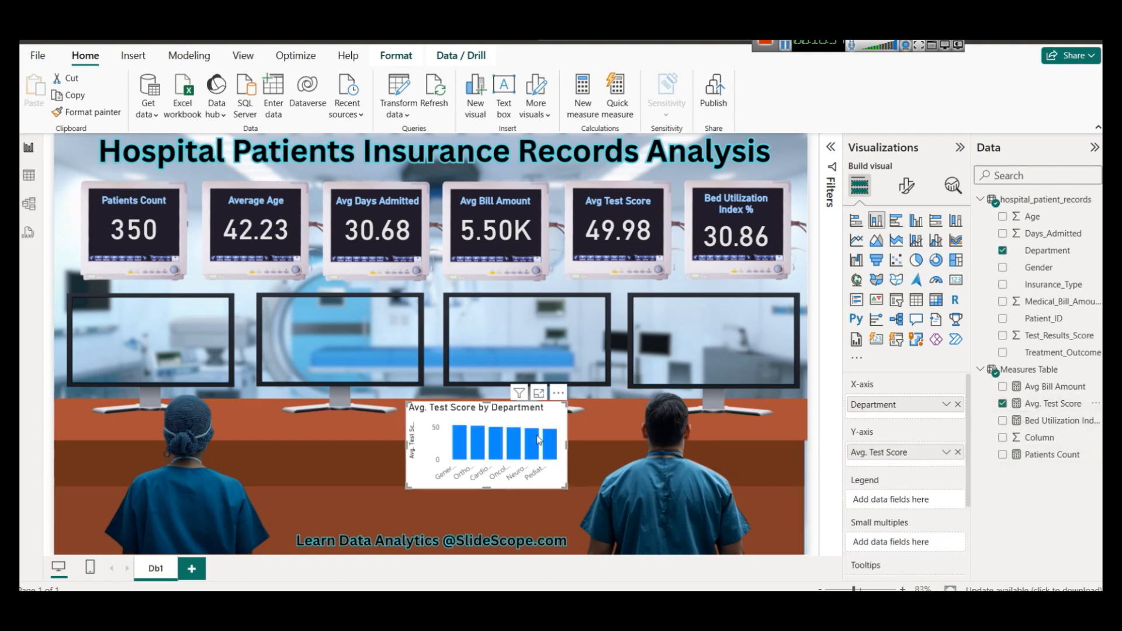
{"action": "left_click_drag", "start_coordinate": [486, 402], "coordinate": [485, 394]}
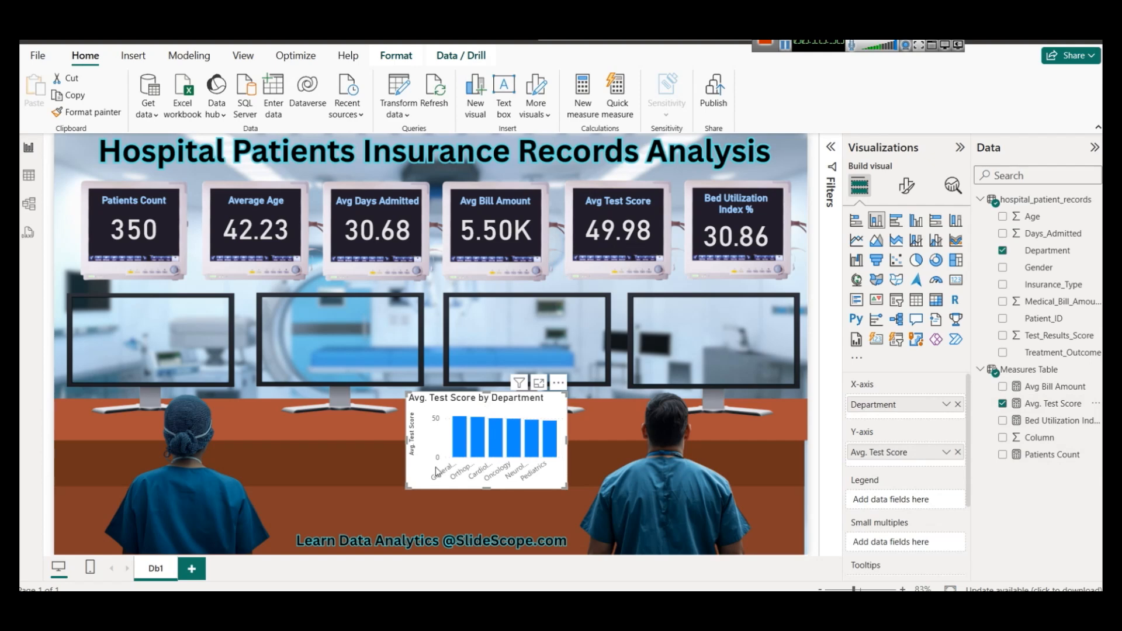
{"action": "mouse_move", "coordinate": [456, 450]}
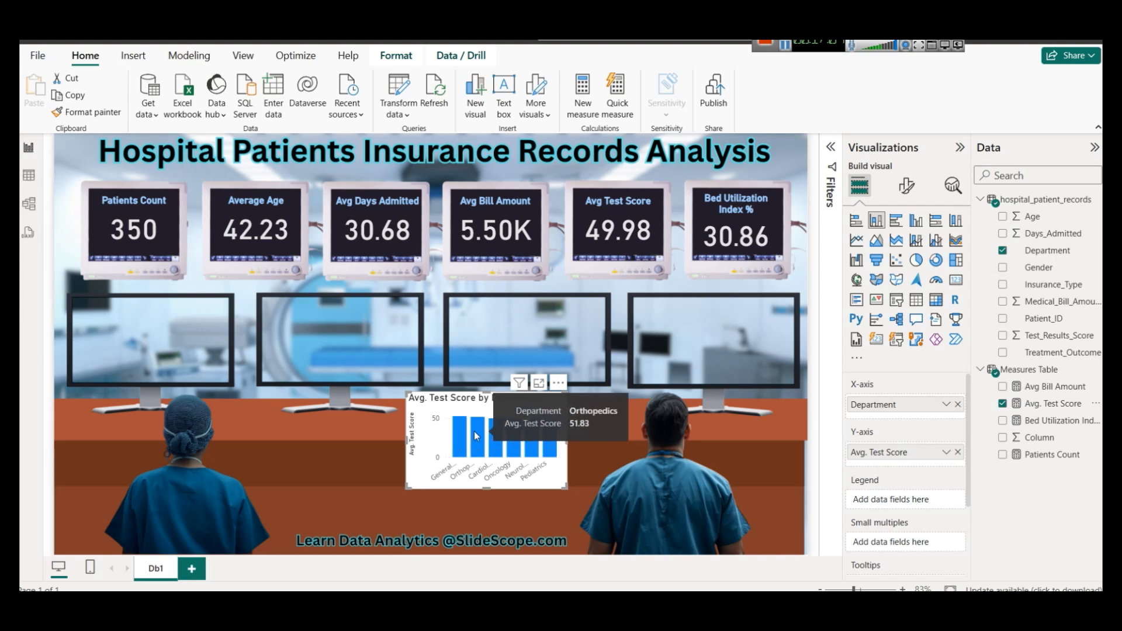
{"action": "mouse_move", "coordinate": [551, 437]}
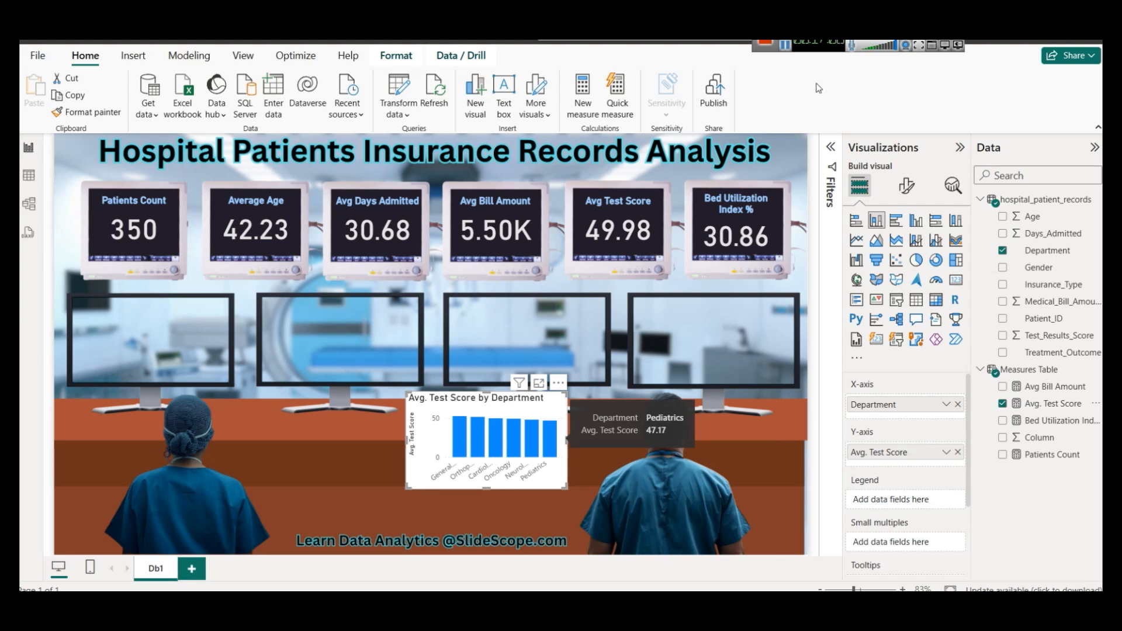
{"action": "left_click", "coordinate": [786, 45]}
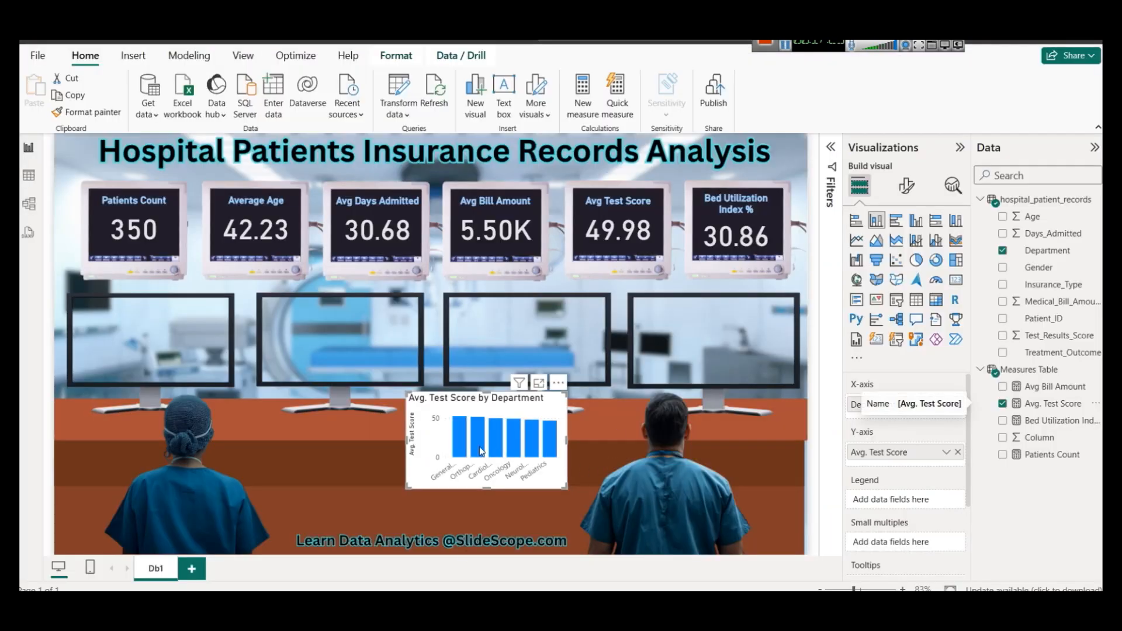
Move the Department column chart onto the first empty monitor of the second row and resize it to fit inside the frame
{"action": "left_click_drag", "start_coordinate": [472, 432], "coordinate": [138, 340]}
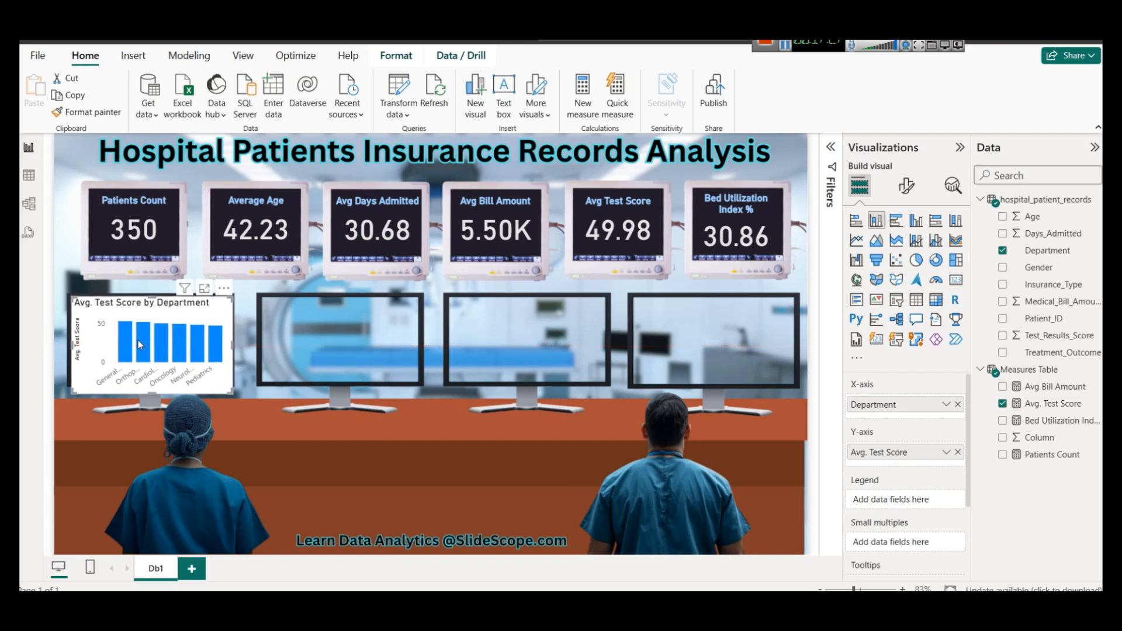
{"action": "left_click_drag", "start_coordinate": [149, 395], "coordinate": [147, 384]}
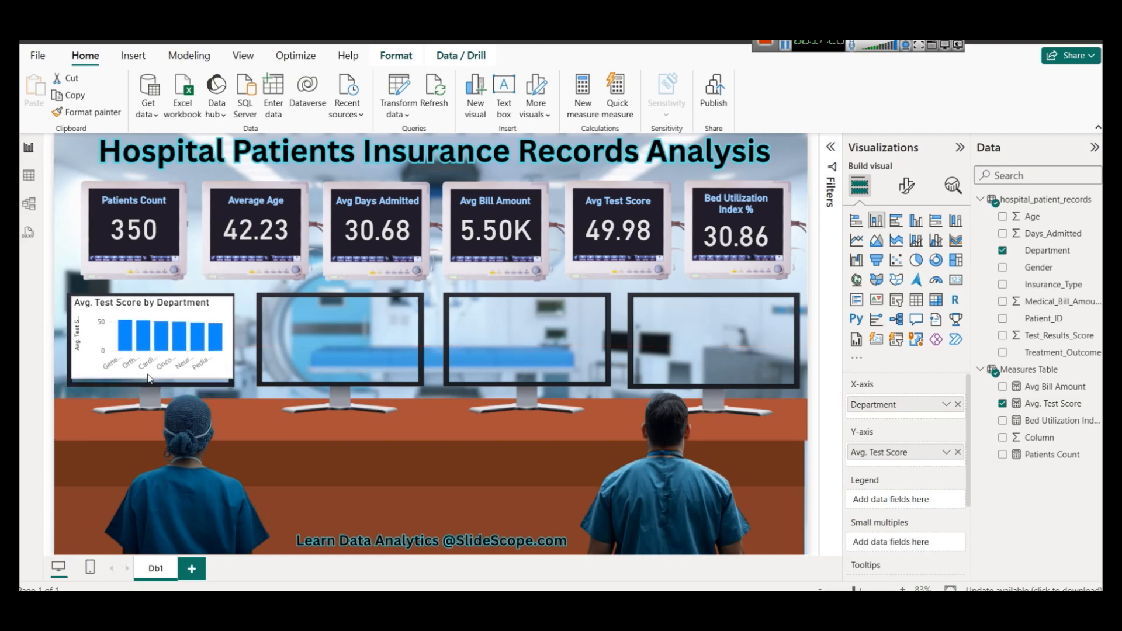
{"action": "left_click", "coordinate": [349, 447]}
{"action": "left_click", "coordinate": [234, 349]}
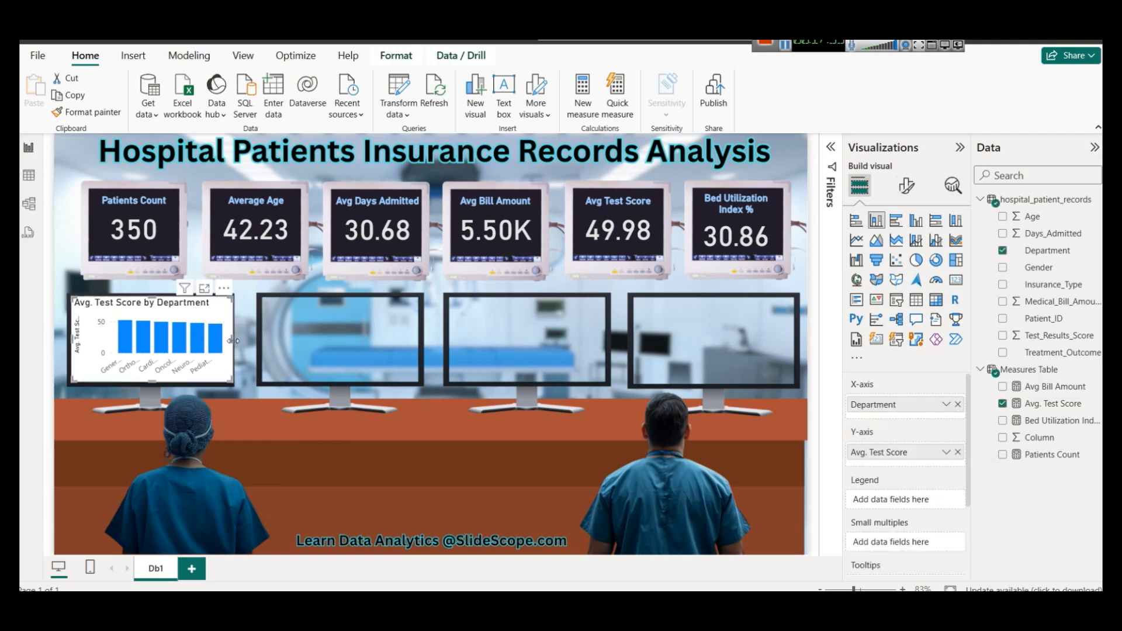
{"action": "left_click_drag", "start_coordinate": [233, 339], "coordinate": [228, 341]}
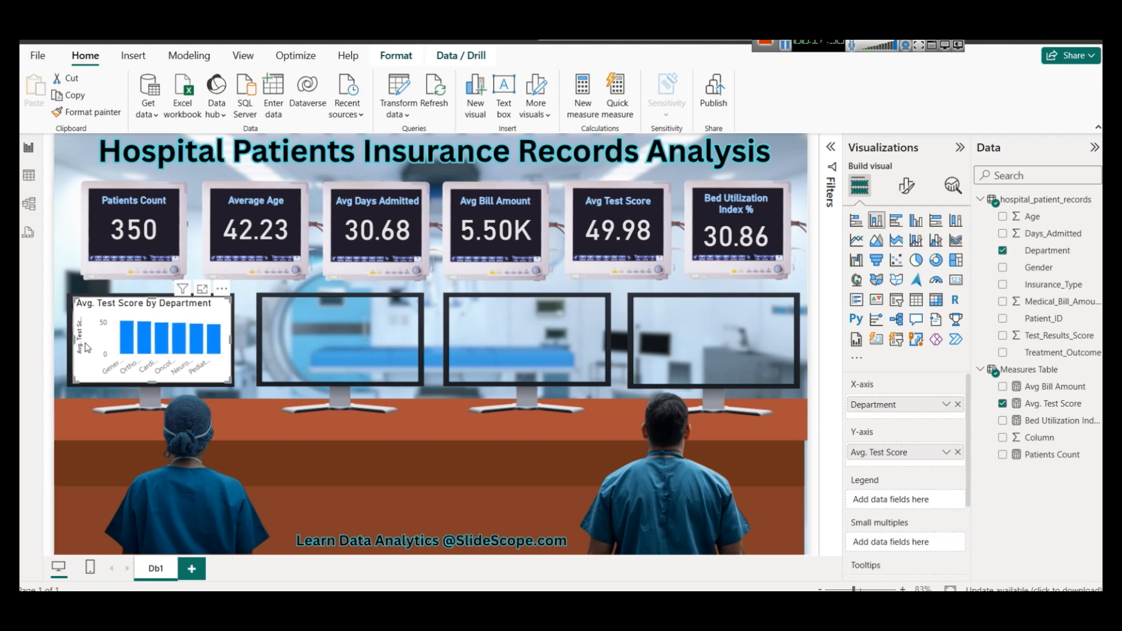
{"action": "left_click", "coordinate": [306, 468]}
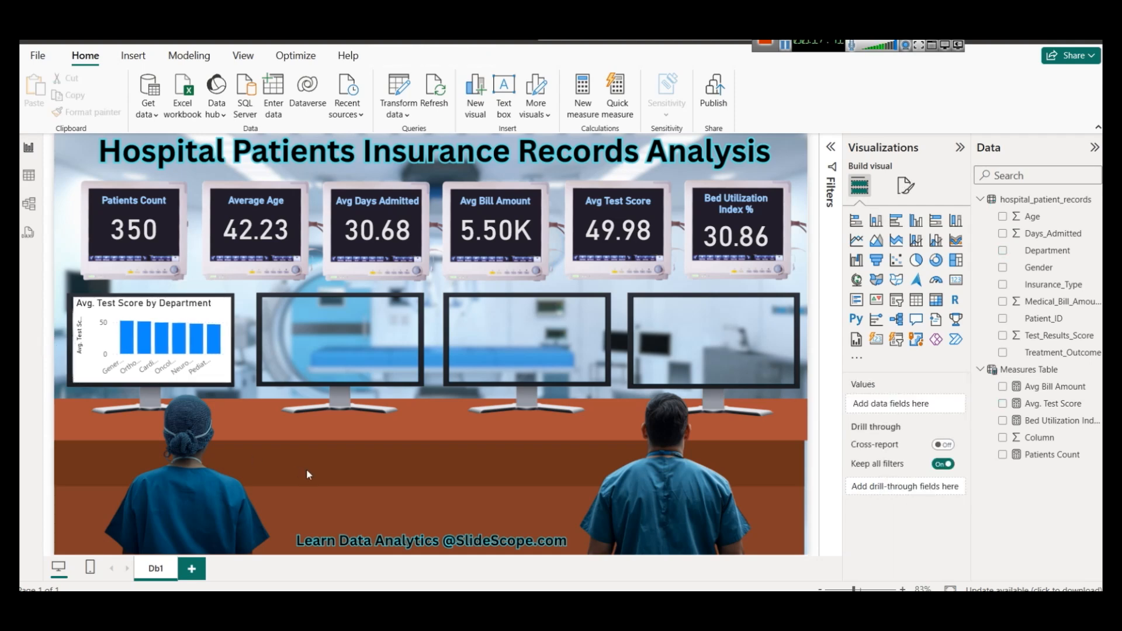
Turn off the Y-axis title of the Avg. Test Score by Department chart
{"action": "left_click", "coordinate": [133, 301]}
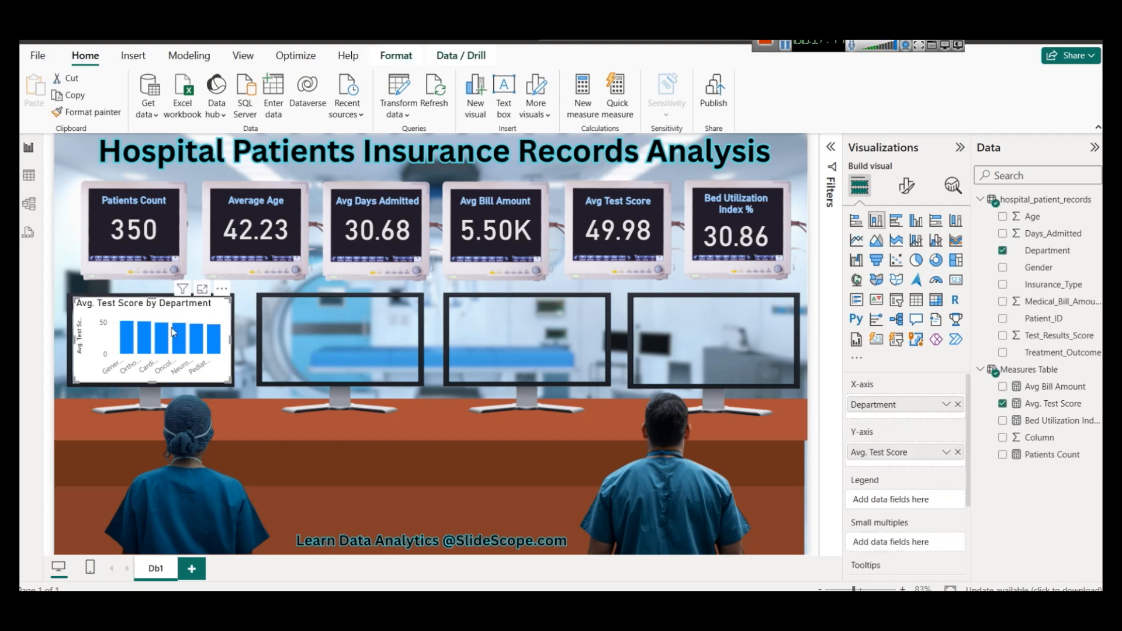
{"action": "left_click", "coordinate": [906, 186]}
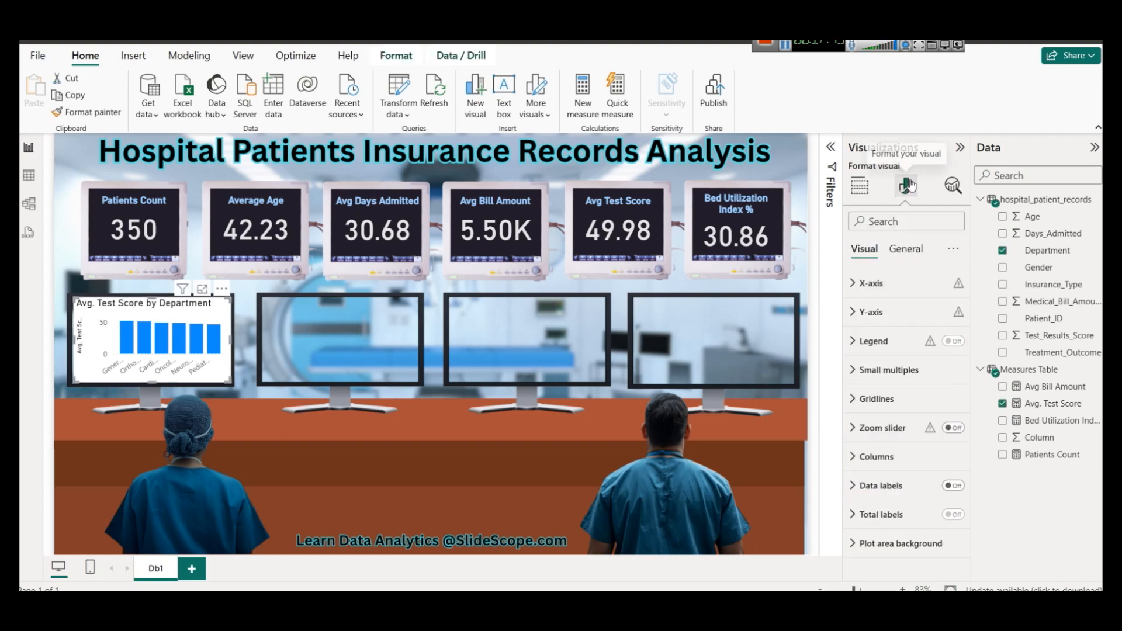
{"action": "left_click", "coordinate": [913, 322]}
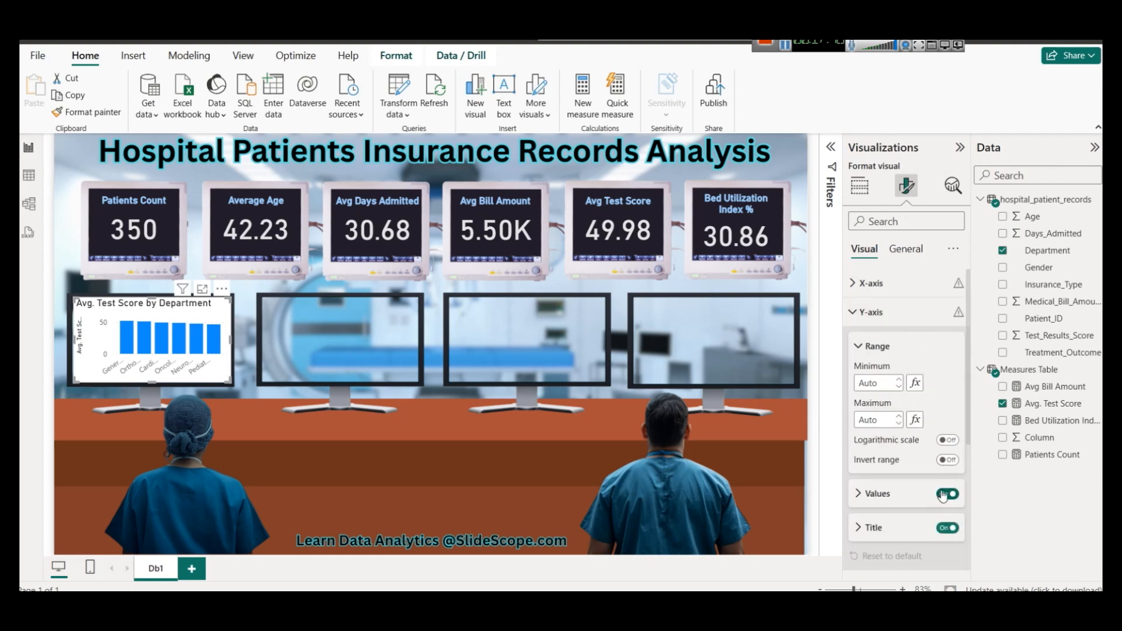
{"action": "left_click", "coordinate": [947, 528]}
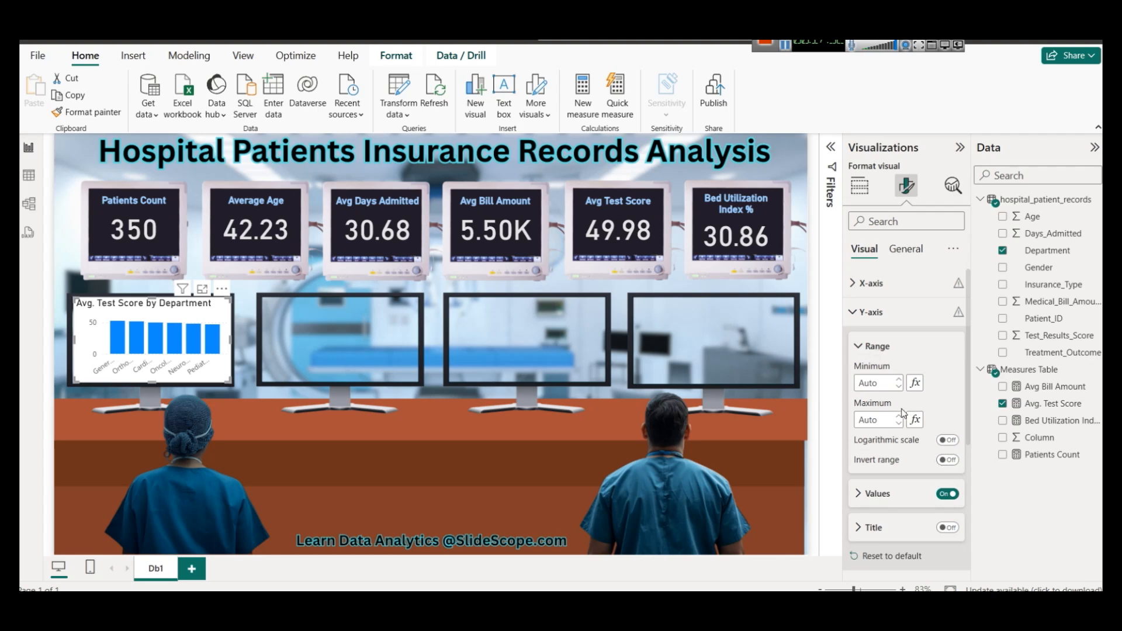
{"action": "left_click", "coordinate": [868, 315]}
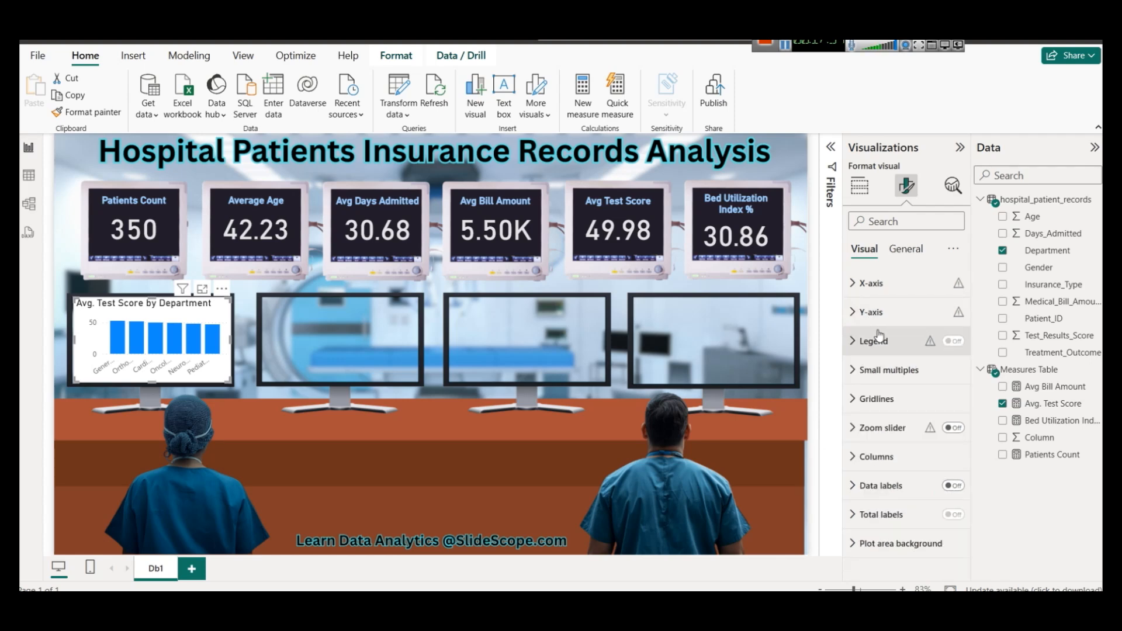
Format the Avg. Test Score by Department chart's title in dark blue, bold and horizontally centered
{"action": "left_click", "coordinate": [905, 250]}
{"action": "left_click", "coordinate": [888, 314]}
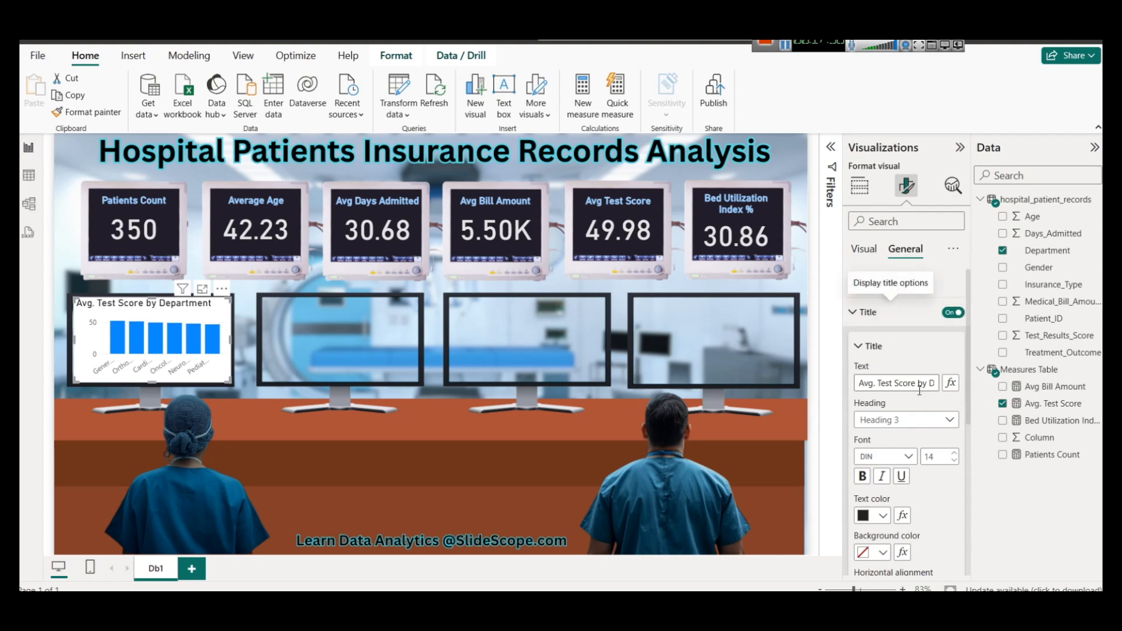
{"action": "scroll", "coordinate": [864, 414], "scroll_direction": "down", "scroll_amount": 1}
{"action": "scroll", "coordinate": [863, 415], "scroll_direction": "down", "scroll_amount": 1}
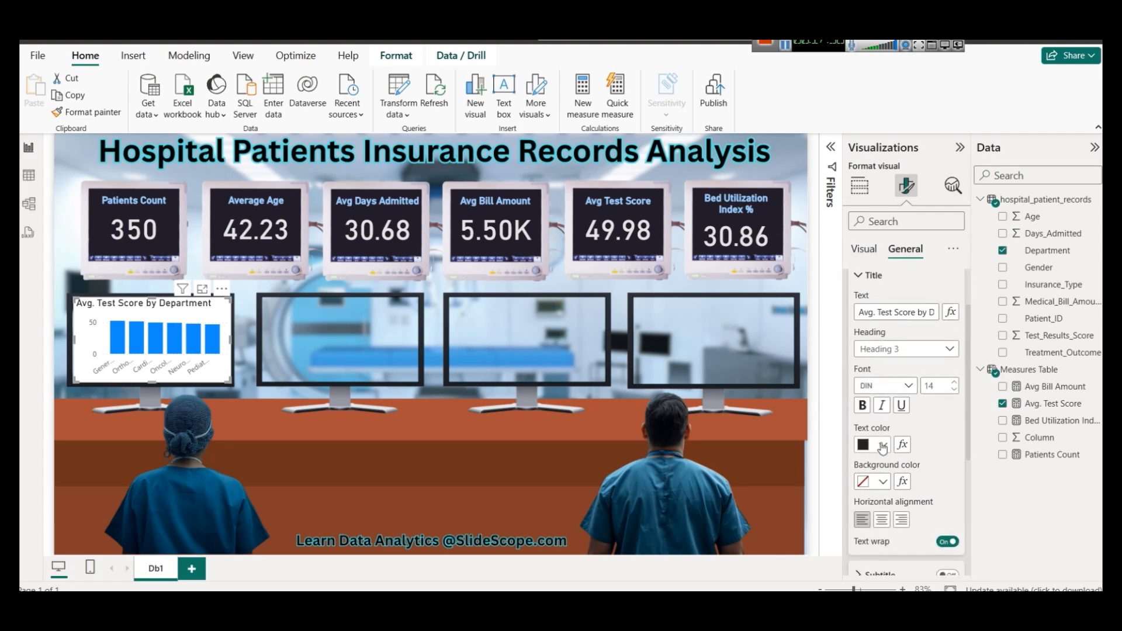
{"action": "left_click", "coordinate": [882, 444]}
{"action": "left_click", "coordinate": [912, 332]}
{"action": "left_click", "coordinate": [864, 404]}
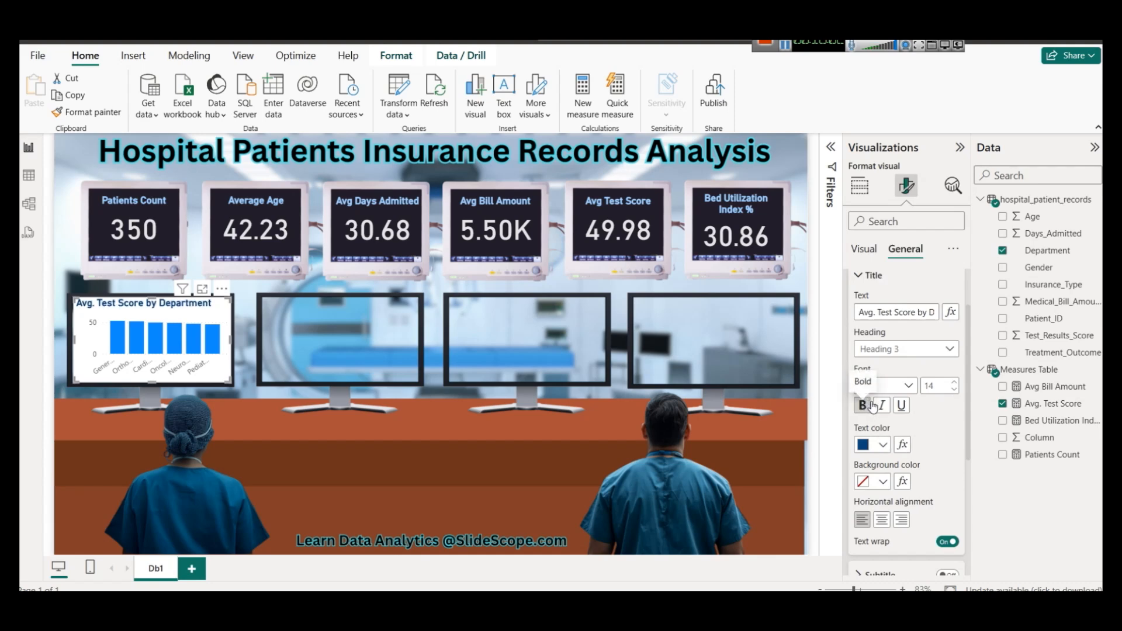
{"action": "left_click", "coordinate": [882, 520]}
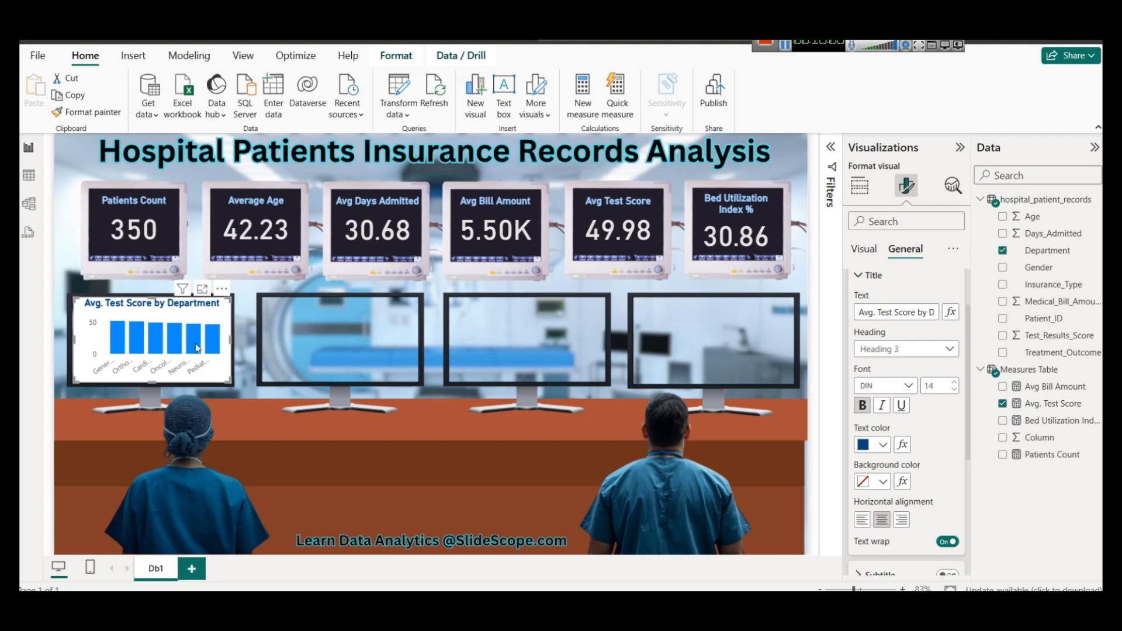
{"action": "scroll", "coordinate": [905, 357], "scroll_direction": "up", "scroll_amount": 2}
{"action": "left_click", "coordinate": [865, 341]}
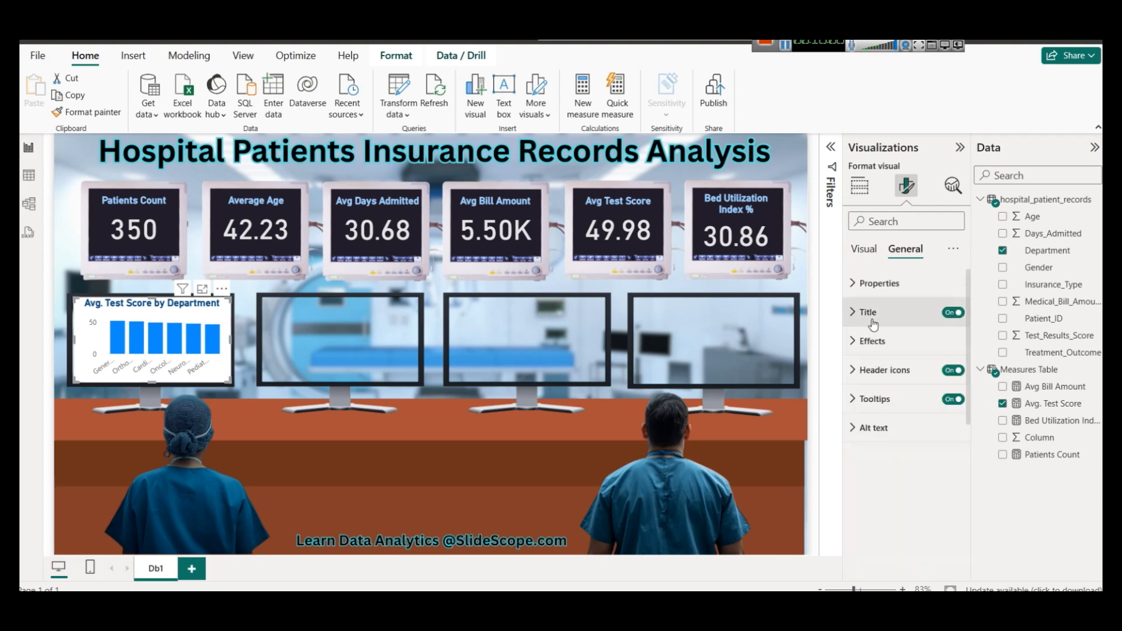
Reduce the maximum height of the X-axis values in the Avg. Test Score by Department chart to 19 %
{"action": "left_click", "coordinate": [863, 249]}
{"action": "left_click", "coordinate": [861, 314]}
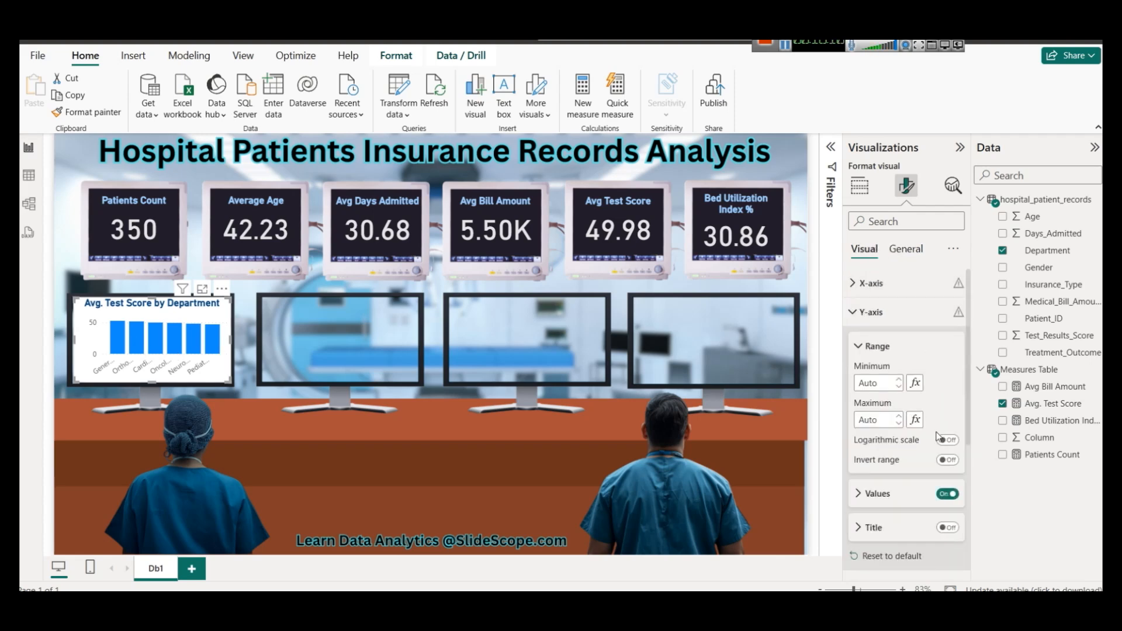
{"action": "left_click", "coordinate": [870, 283]}
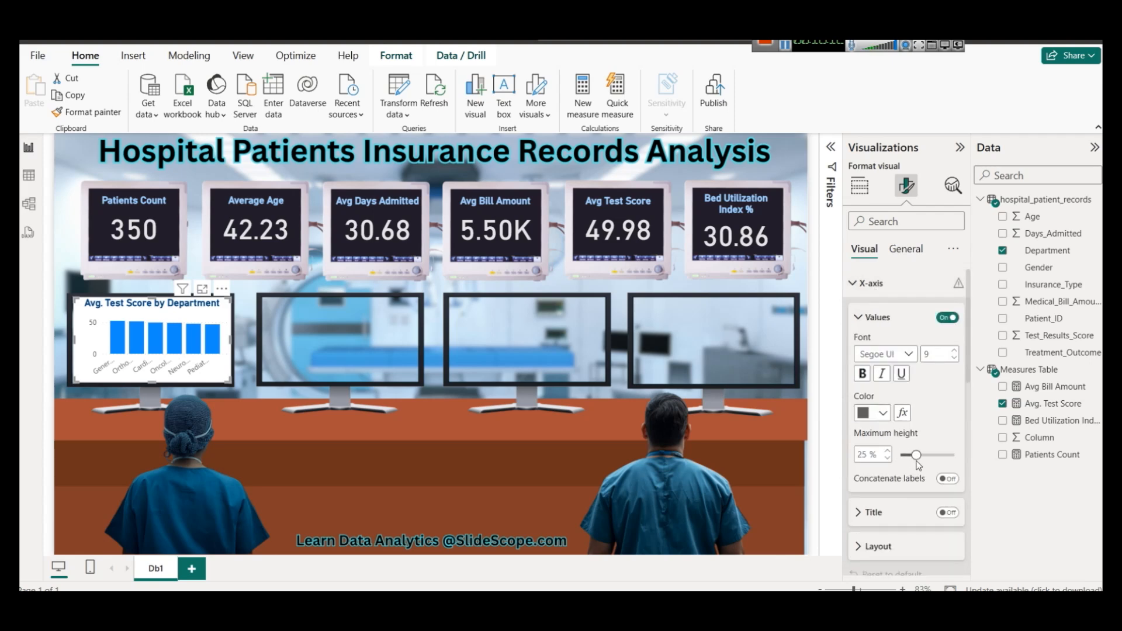
{"action": "left_click", "coordinate": [886, 460]}
{"action": "left_click", "coordinate": [886, 459]}
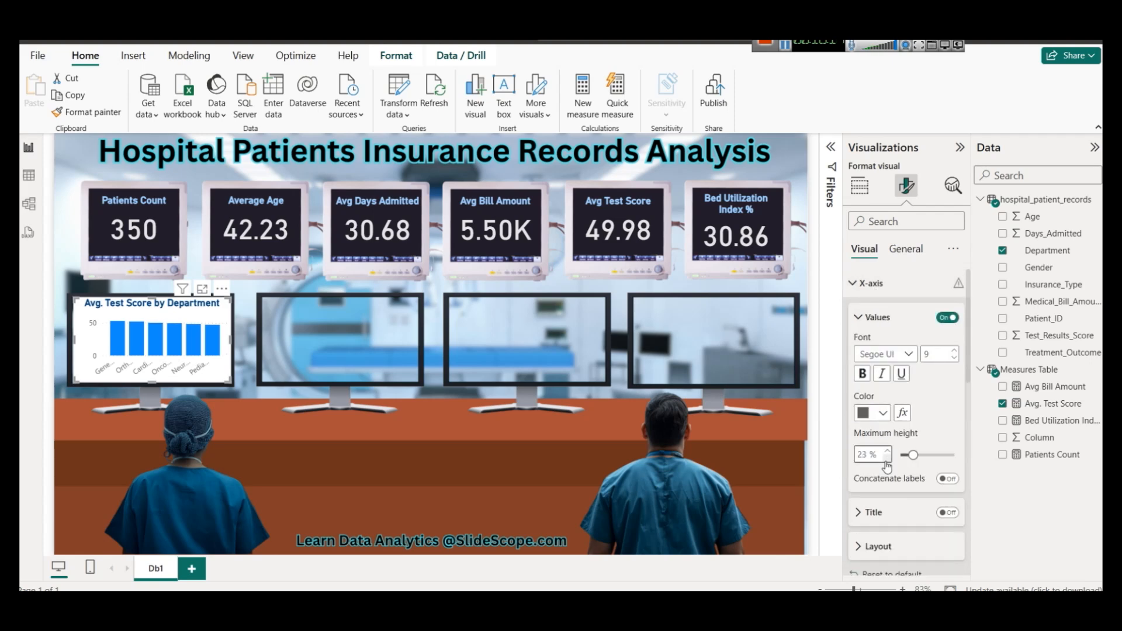
{"action": "left_click", "coordinate": [886, 459]}
{"action": "left_click", "coordinate": [886, 459]}
{"action": "left_click", "coordinate": [886, 459]}
{"action": "left_click", "coordinate": [886, 460]}
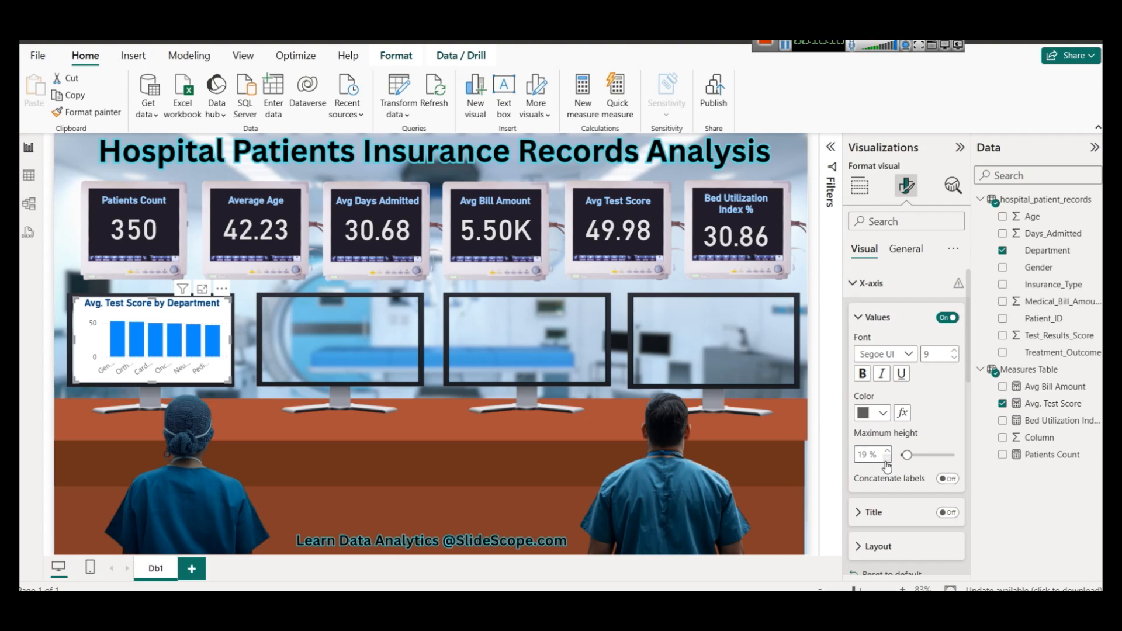
Set the maximum height of the X-axis values in the Avg. Test Score by Department chart to 30 %
{"action": "left_click", "coordinate": [886, 451]}
{"action": "left_click", "coordinate": [885, 451]}
{"action": "left_click", "coordinate": [886, 451]}
{"action": "left_click", "coordinate": [886, 451]}
{"action": "left_click", "coordinate": [886, 451]}
{"action": "left_click", "coordinate": [886, 451]}
{"action": "left_click", "coordinate": [885, 451]}
{"action": "left_click", "coordinate": [885, 451]}
{"action": "left_click", "coordinate": [886, 451]}
{"action": "left_click", "coordinate": [886, 451]}
{"action": "left_click", "coordinate": [886, 451]}
{"action": "left_click", "coordinate": [885, 451]}
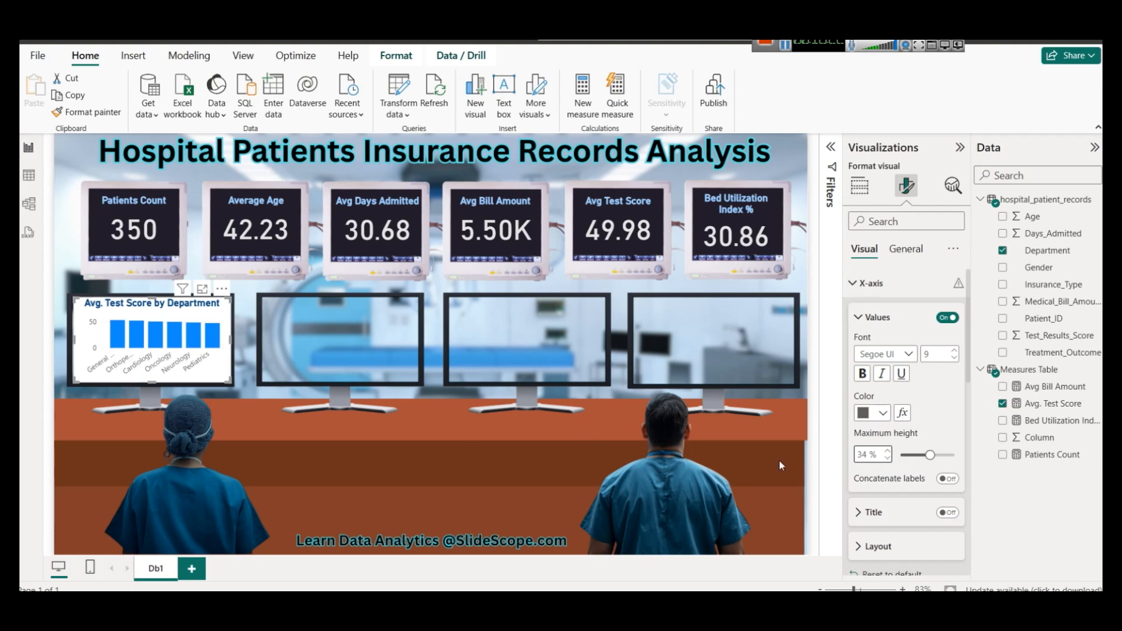
{"action": "left_click", "coordinate": [886, 452]}
{"action": "left_click", "coordinate": [888, 459]}
{"action": "left_click", "coordinate": [887, 459]}
{"action": "left_click", "coordinate": [888, 458]}
{"action": "left_click", "coordinate": [888, 459]}
{"action": "left_click", "coordinate": [887, 459]}
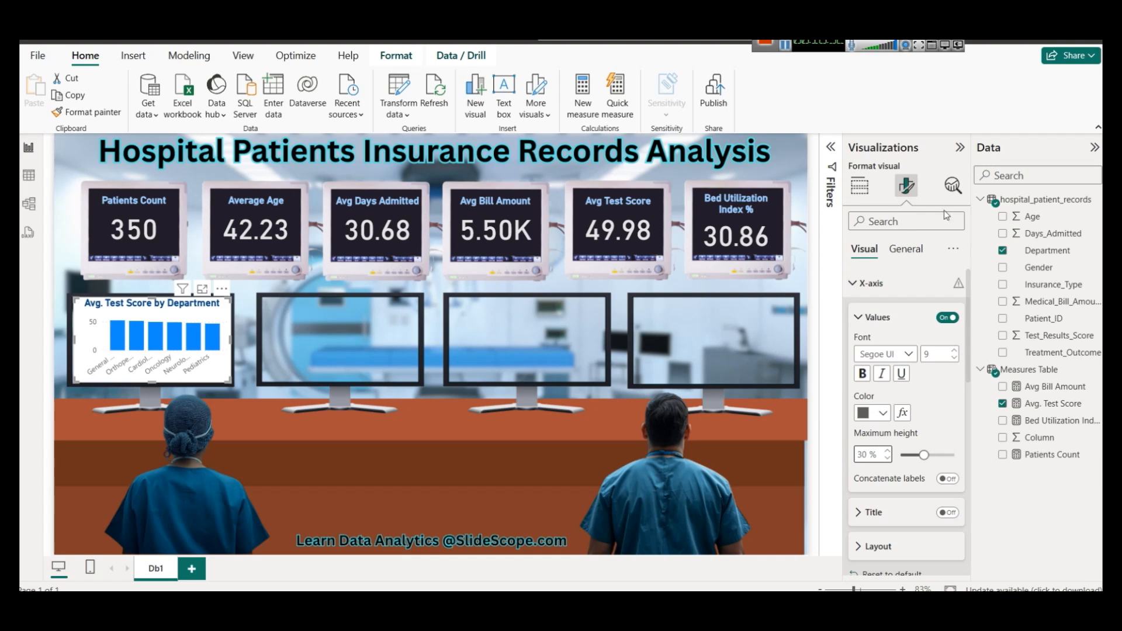
Turn on data labels and turn off the Y-axis values of the Avg. Test Score by Department chart
{"action": "scroll", "coordinate": [921, 418], "scroll_direction": "down", "scroll_amount": 6}
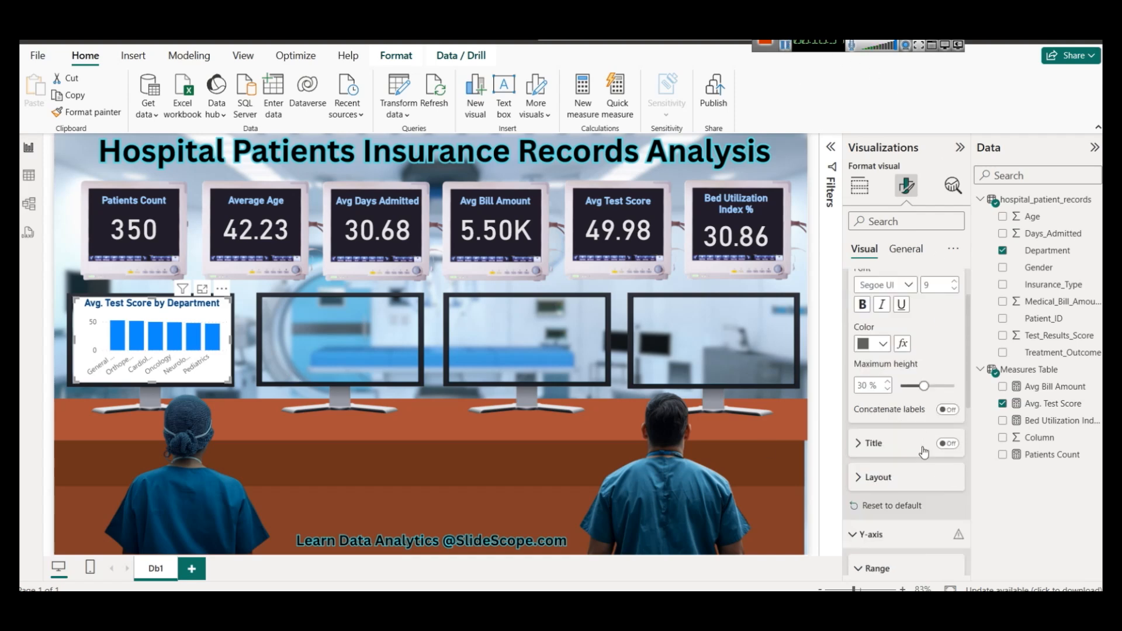
{"action": "scroll", "coordinate": [904, 406], "scroll_direction": "down", "scroll_amount": 3}
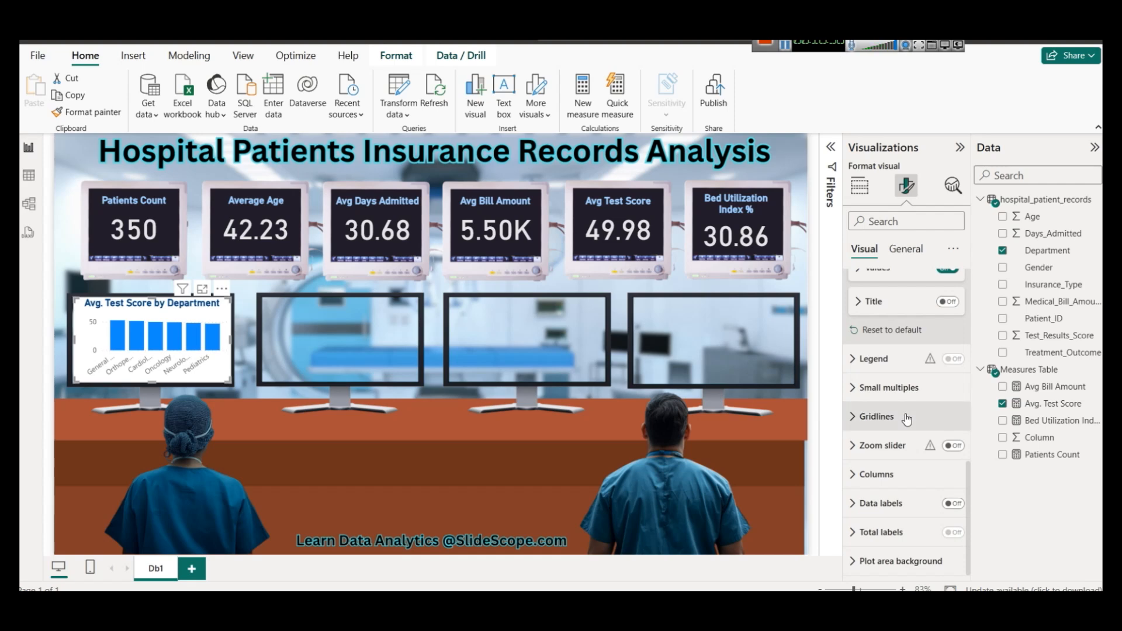
{"action": "left_click", "coordinate": [952, 504]}
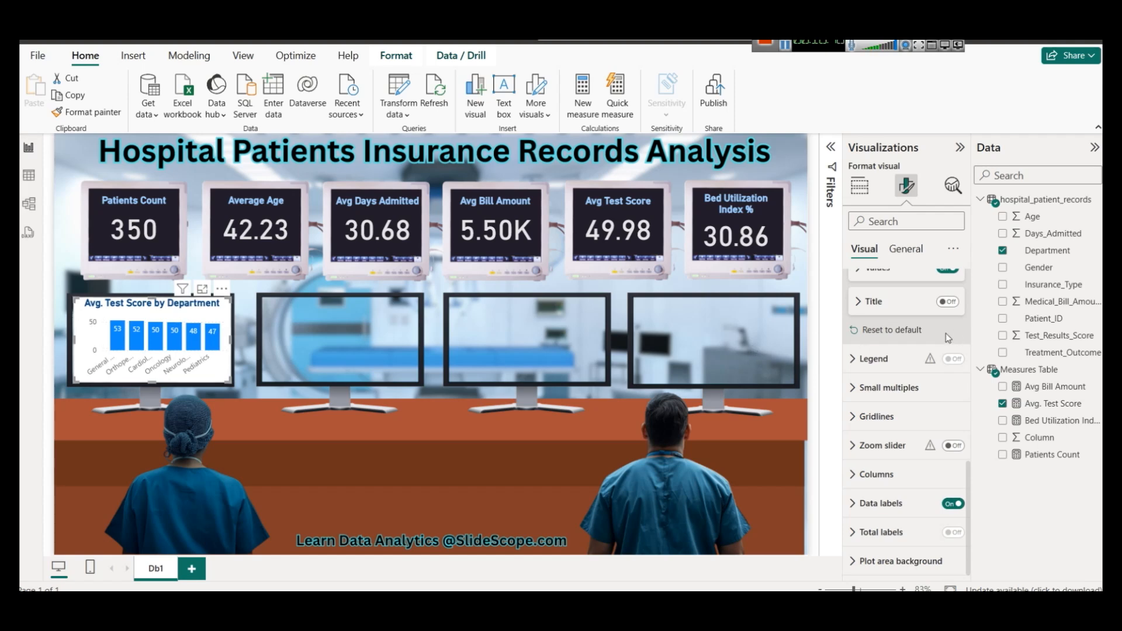
{"action": "scroll", "coordinate": [935, 351], "scroll_direction": "up", "scroll_amount": 10}
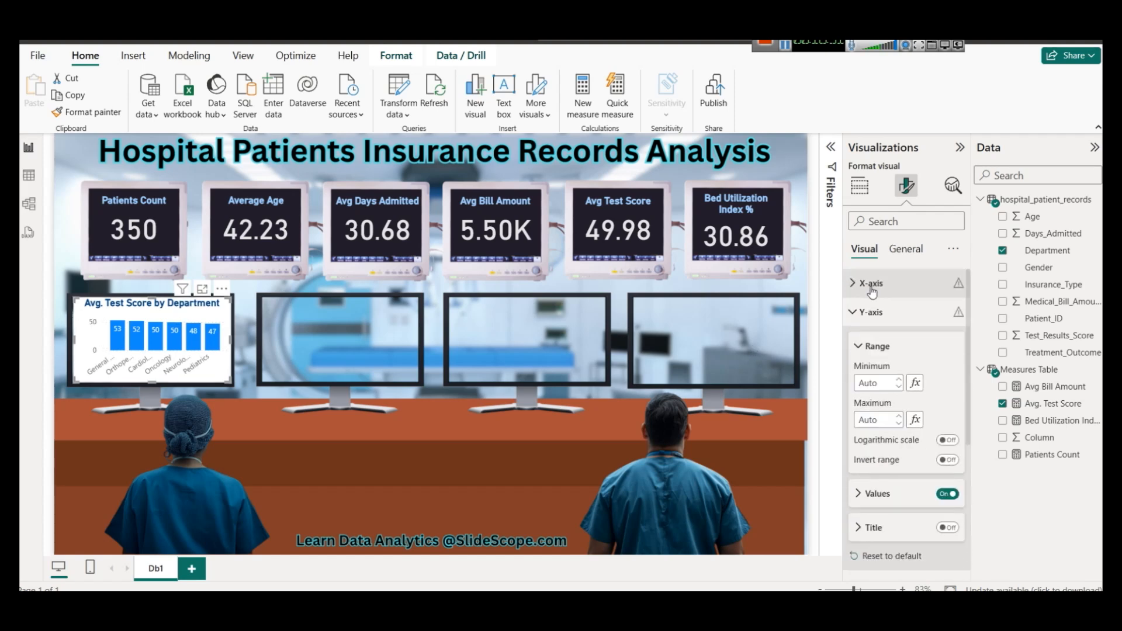
{"action": "left_click", "coordinate": [870, 312]}
{"action": "left_click", "coordinate": [871, 312]}
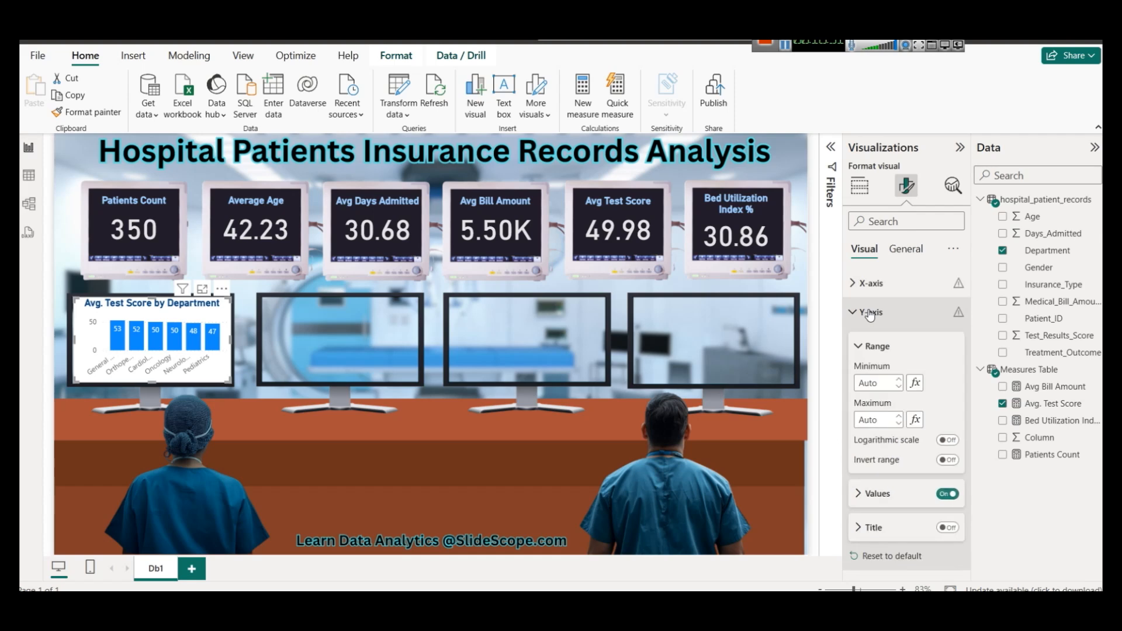
{"action": "left_click", "coordinate": [946, 495]}
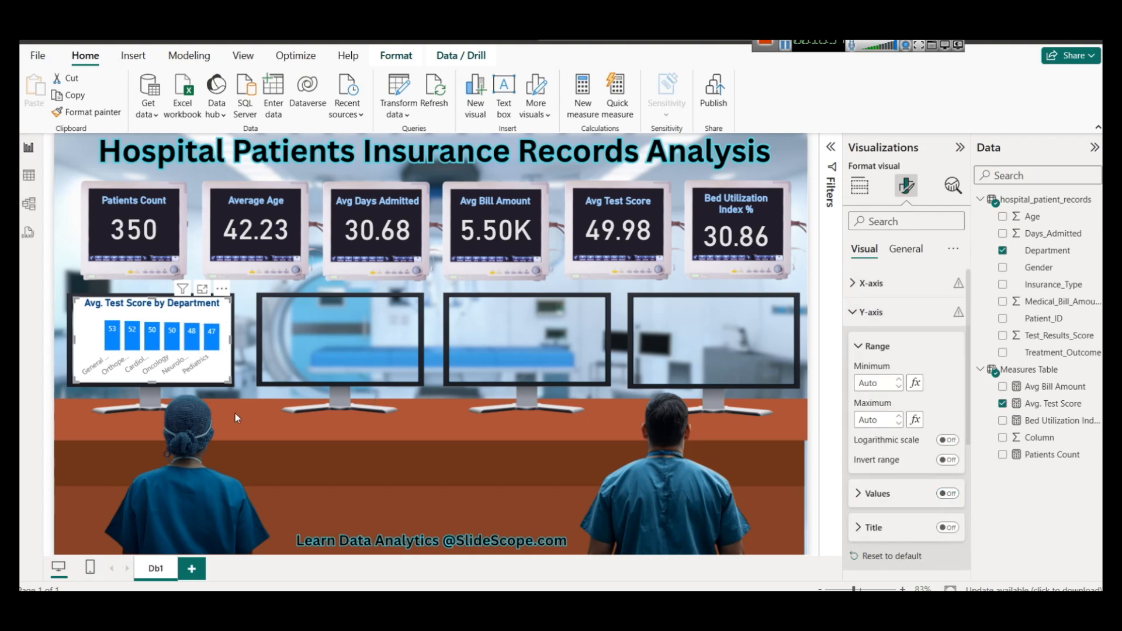
Format the X-axis values of the Avg. Test Score by Department chart in font size 8 and dark plum
{"action": "left_click", "coordinate": [395, 462]}
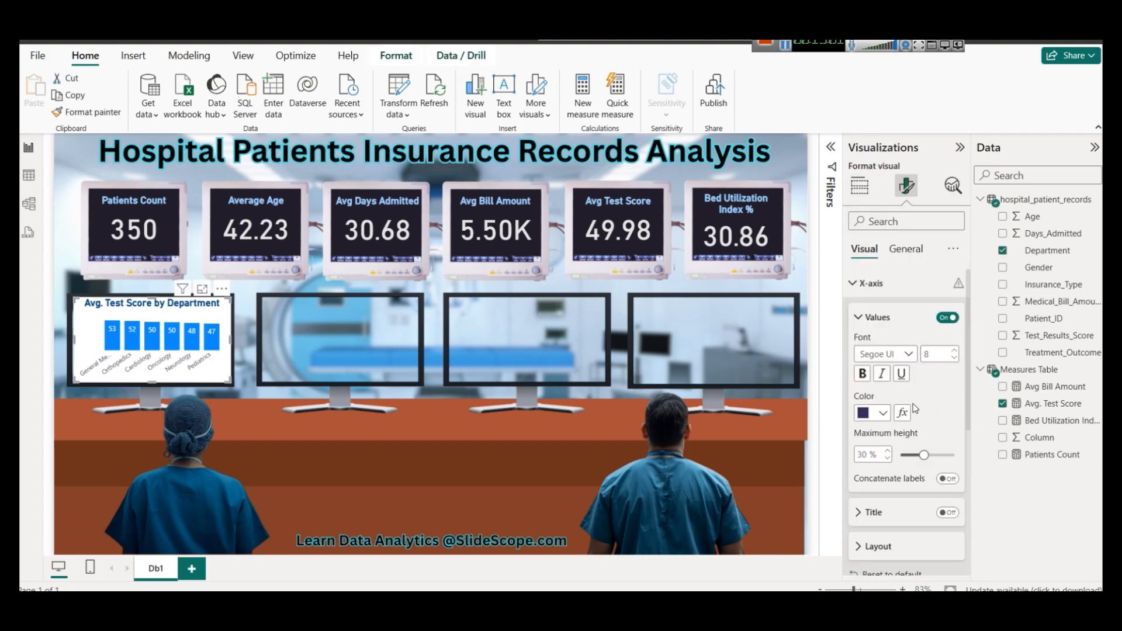
{"action": "left_click", "coordinate": [879, 413]}
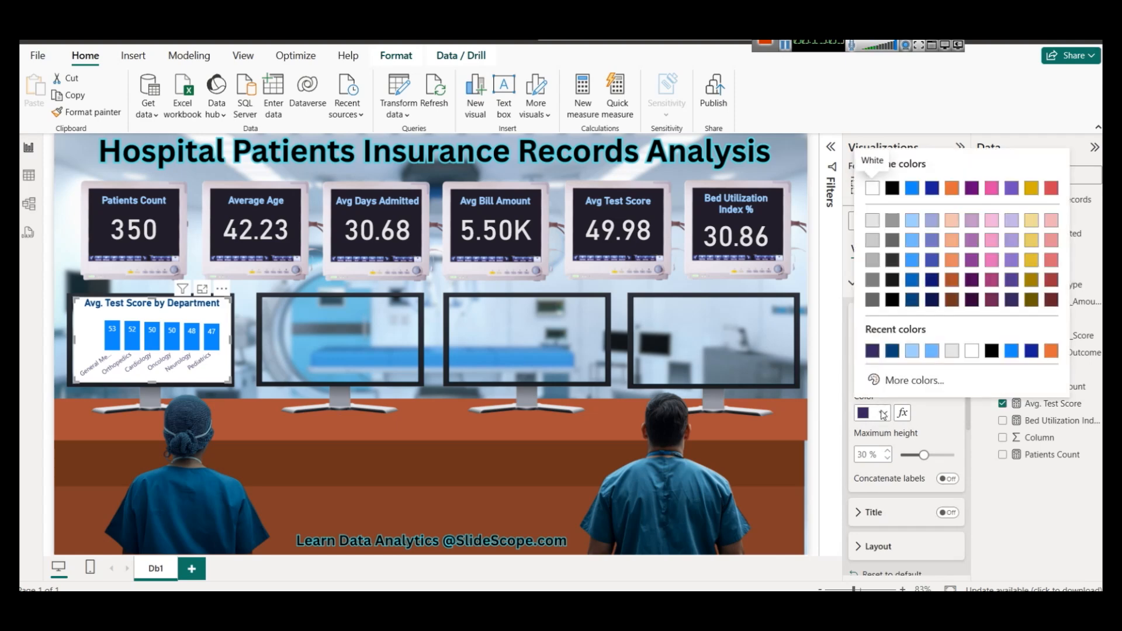
{"action": "left_click", "coordinate": [991, 302]}
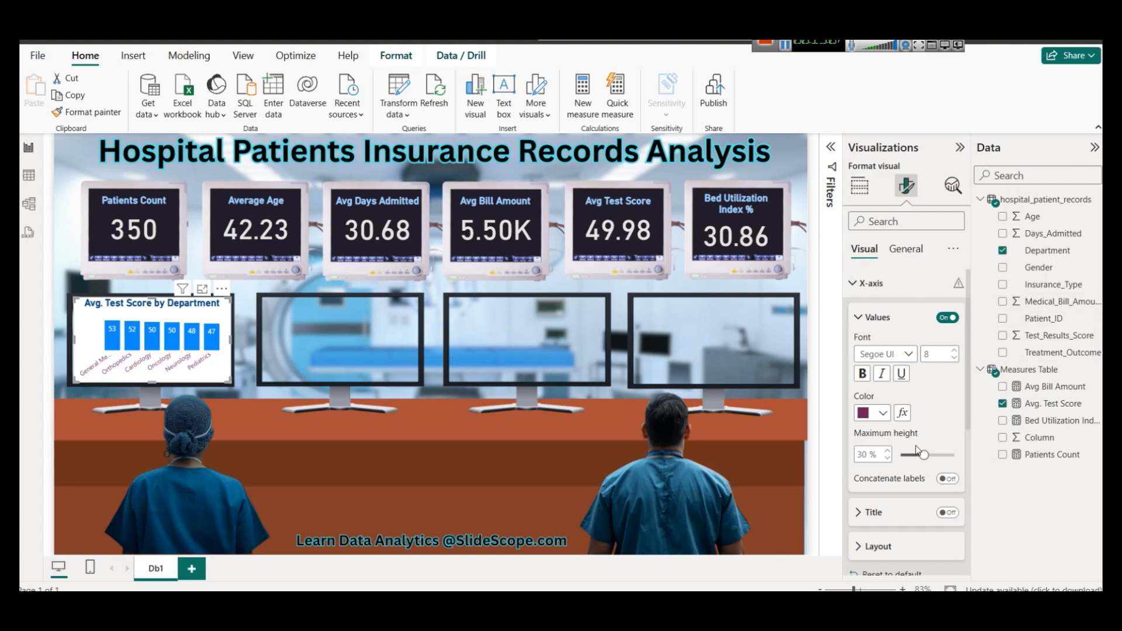
Try concatenating the X-axis labels and adjusting the minimum category width of the Avg. Test Score by Department chart
{"action": "scroll", "coordinate": [937, 430], "scroll_direction": "down", "scroll_amount": 2}
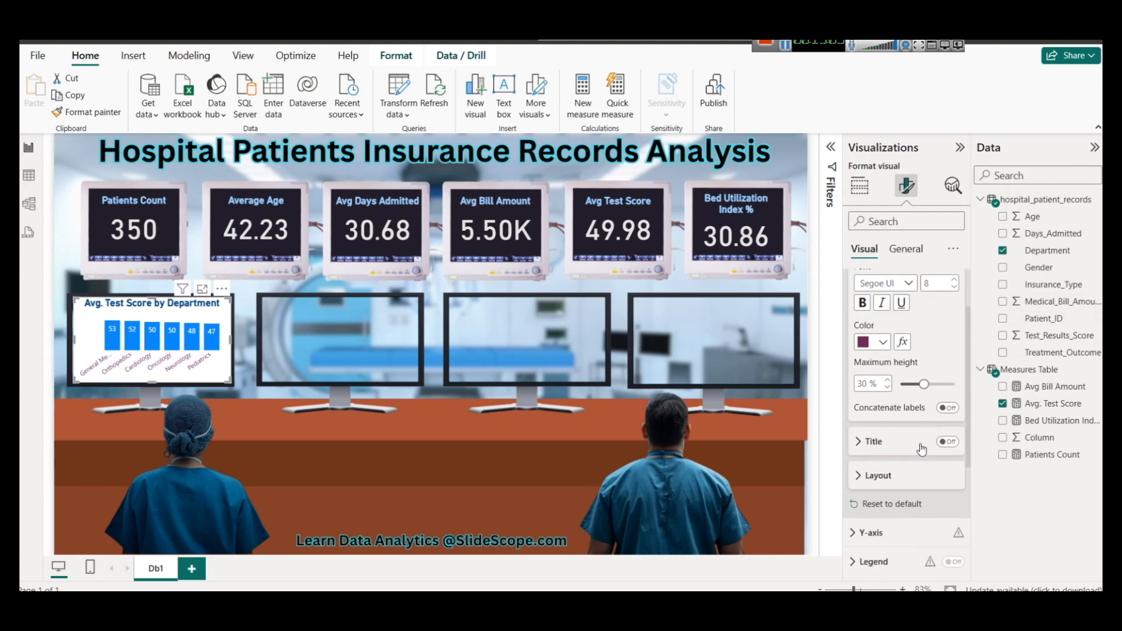
{"action": "left_click", "coordinate": [947, 408]}
{"action": "left_click", "coordinate": [947, 409]}
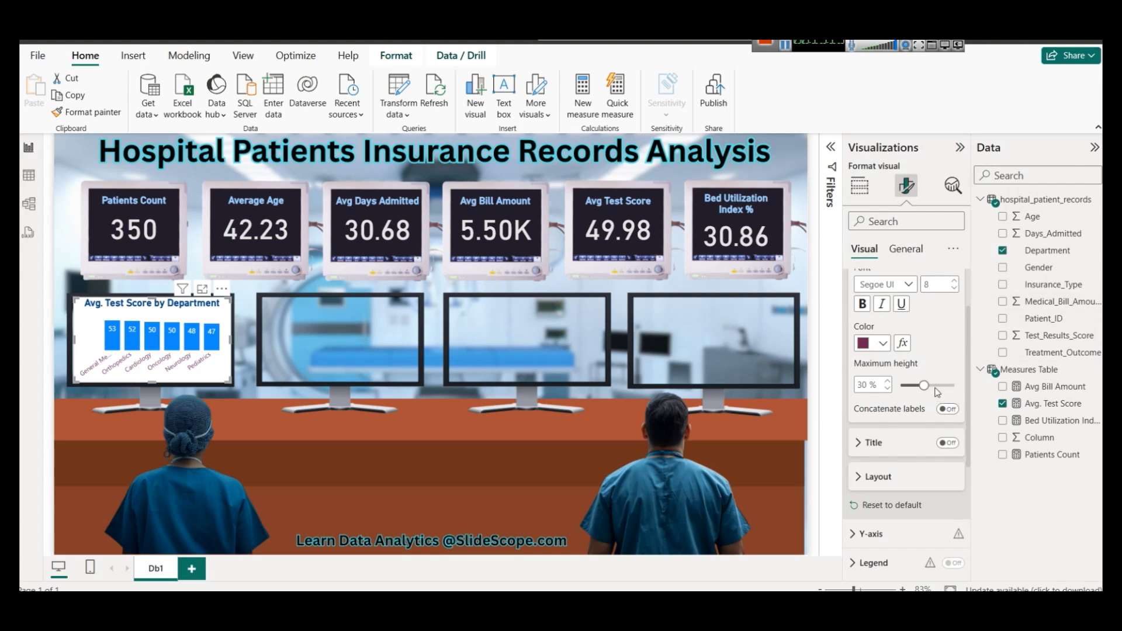
{"action": "scroll", "coordinate": [937, 392], "scroll_direction": "up", "scroll_amount": 2}
{"action": "scroll", "coordinate": [938, 392], "scroll_direction": "down", "scroll_amount": 6}
{"action": "scroll", "coordinate": [938, 397], "scroll_direction": "up", "scroll_amount": 2}
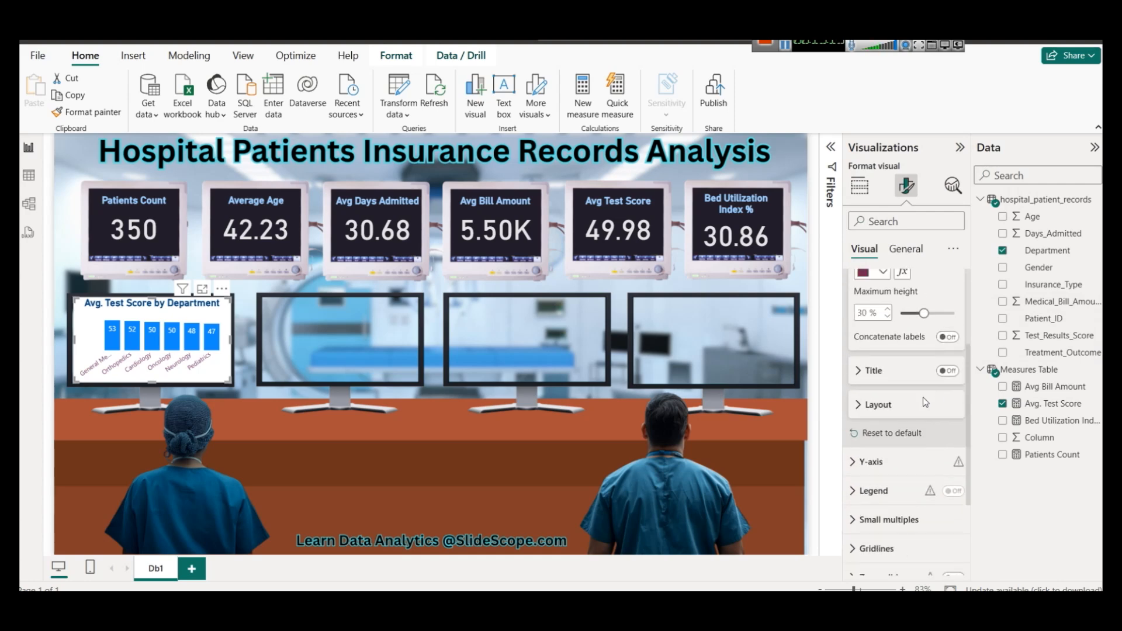
{"action": "left_click", "coordinate": [903, 404]}
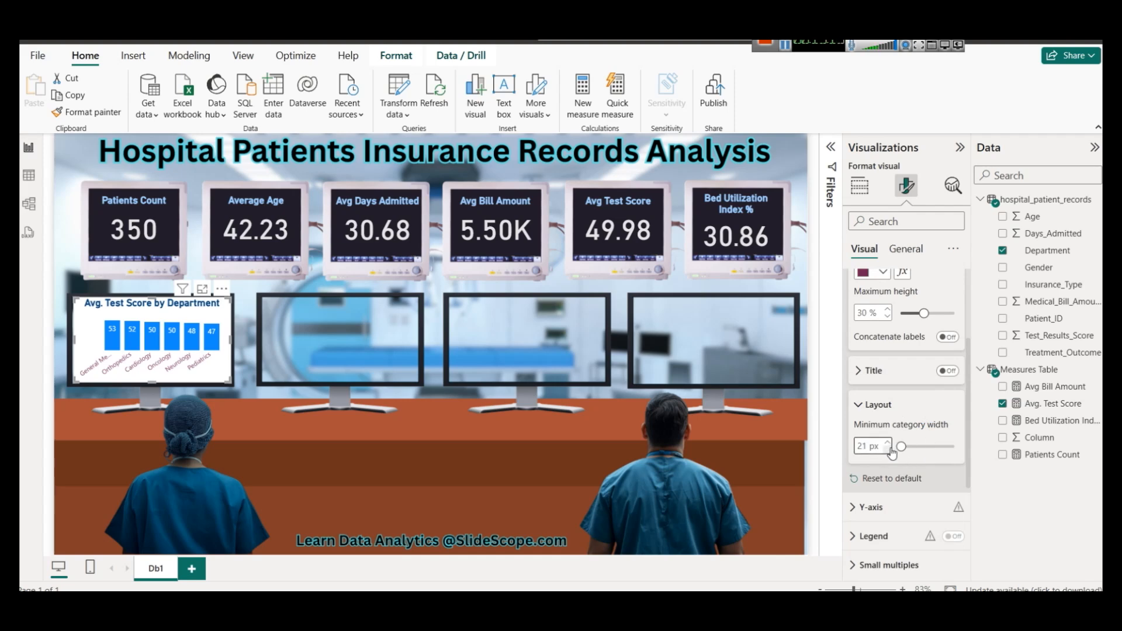
{"action": "scroll", "coordinate": [886, 459], "scroll_direction": "down", "scroll_amount": 3}
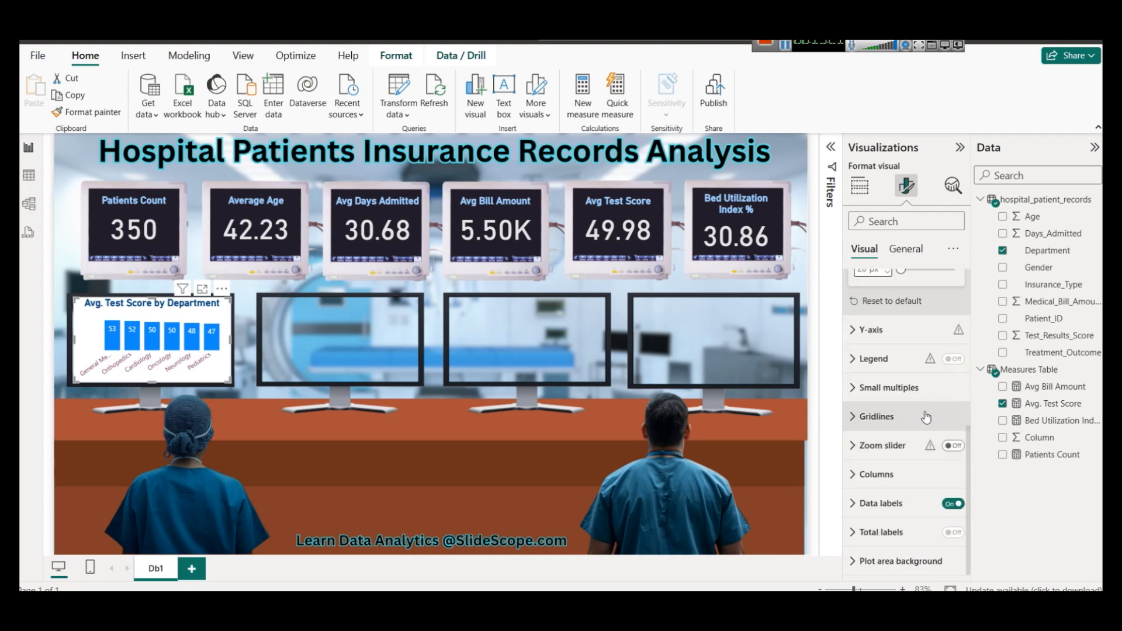
{"action": "left_click", "coordinate": [402, 462]}
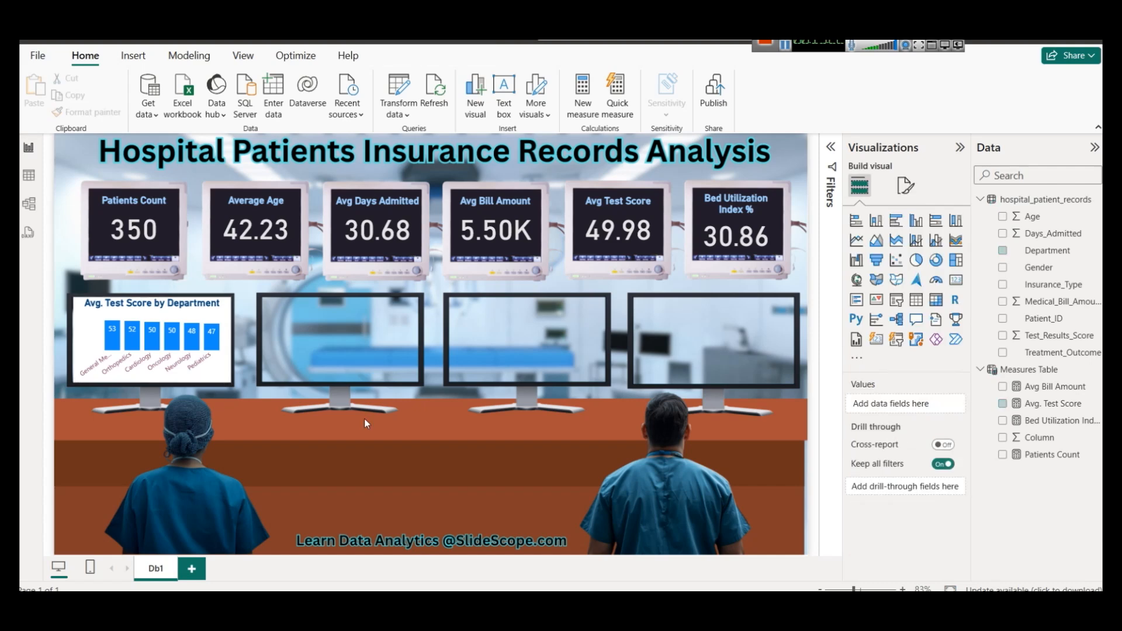
Duplicate the Avg. Test Score by Department chart and fit the copy inside the second monitor of the second row
{"action": "left_click", "coordinate": [181, 323]}
{"action": "key", "text": "ctrl+c"}
{"action": "key", "text": "ctrl+v"}
{"action": "left_click_drag", "start_coordinate": [181, 323], "coordinate": [358, 310]}
{"action": "key", "text": "Left"}
{"action": "key", "text": "Left"}
{"action": "key", "text": "Left"}
{"action": "key", "text": "Left"}
{"action": "key", "text": "Left"}
{"action": "key", "text": "Left"}
{"action": "key", "text": "Up"}
{"action": "key", "text": "Up"}
{"action": "left_click", "coordinate": [446, 474]}
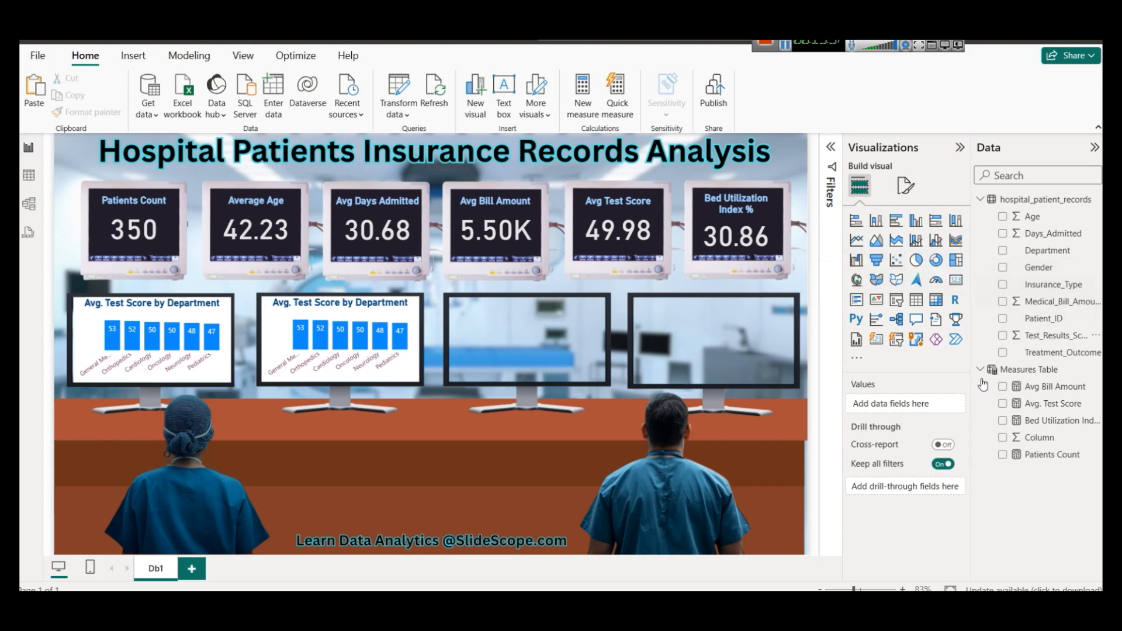
Replace Department with Gender in the copied chart on the second monitor and convert it to a donut chart
{"action": "left_click", "coordinate": [401, 309]}
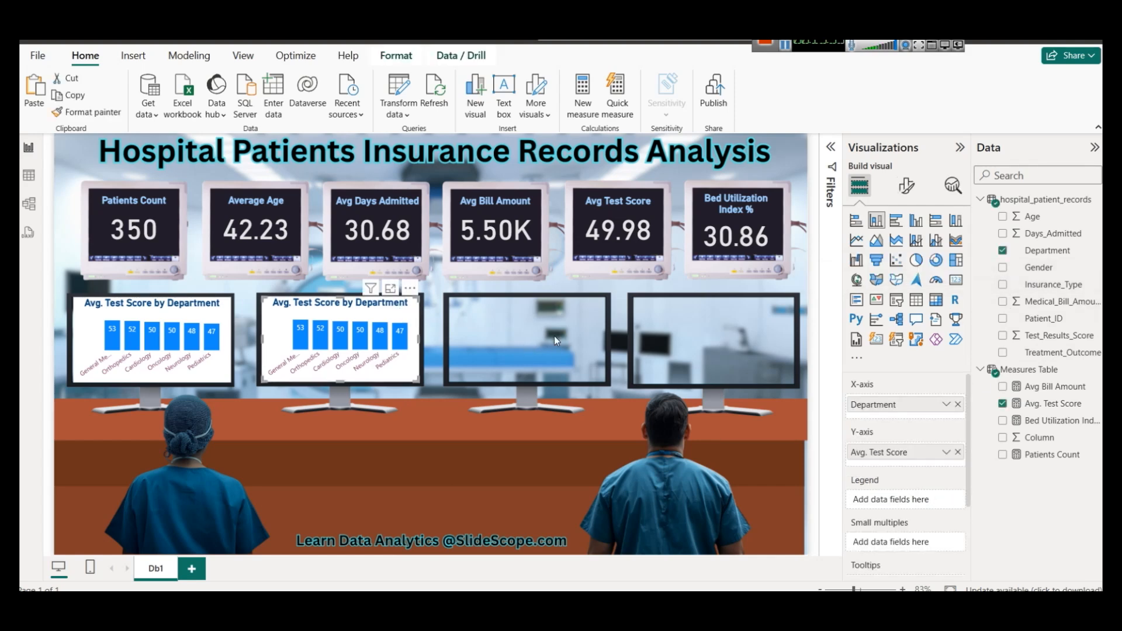
{"action": "left_click", "coordinate": [957, 403]}
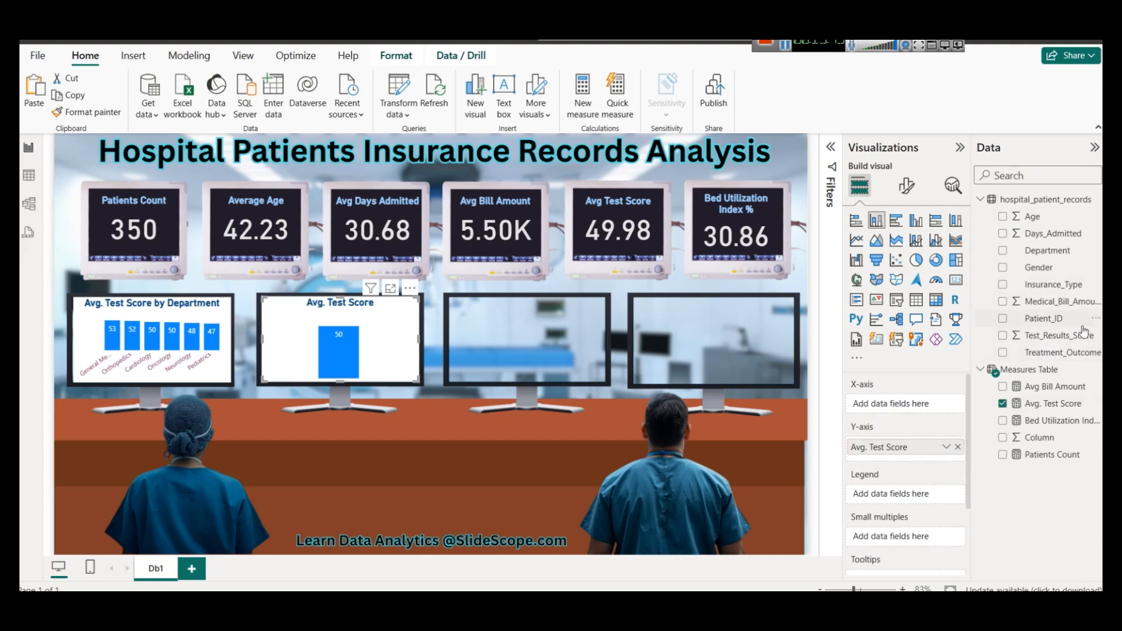
{"action": "left_click", "coordinate": [1003, 268]}
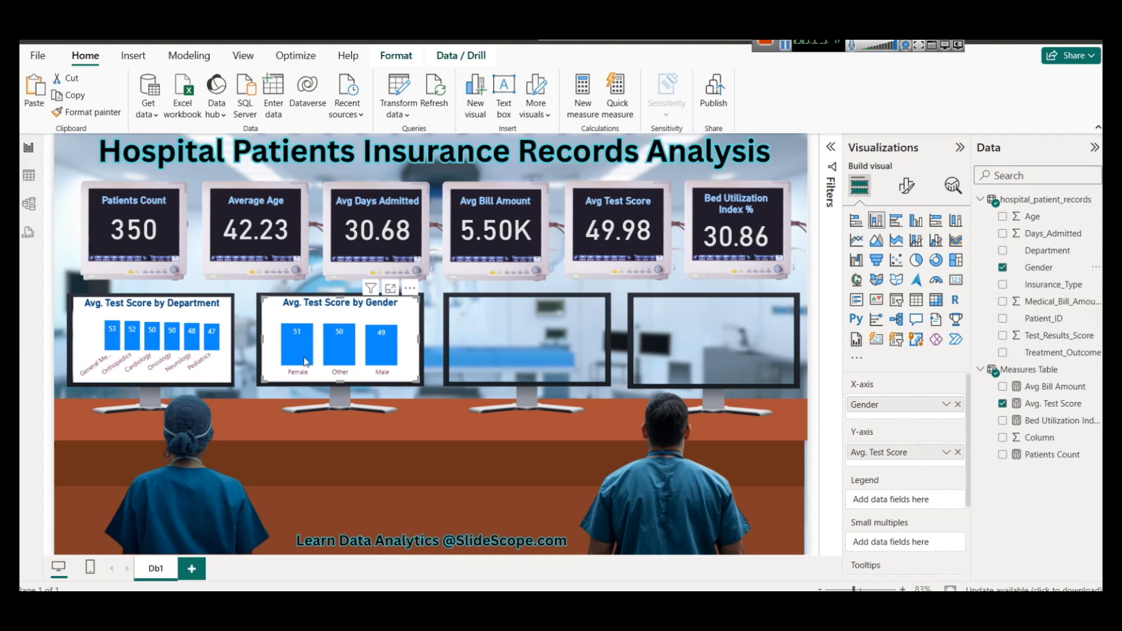
{"action": "mouse_move", "coordinate": [296, 349]}
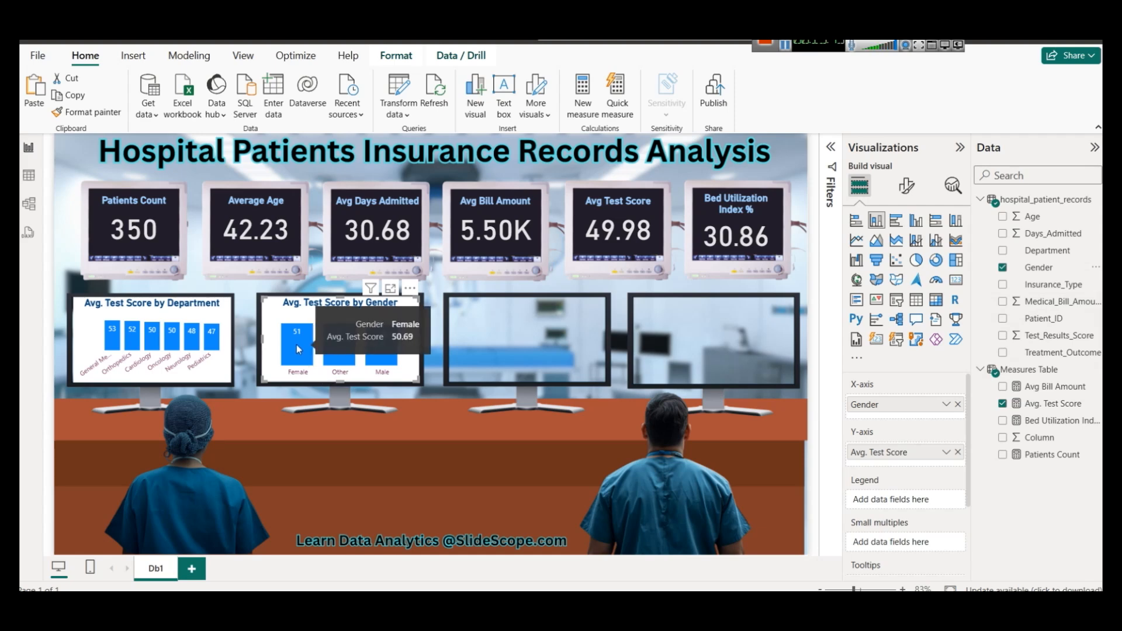
{"action": "mouse_move", "coordinate": [352, 340]}
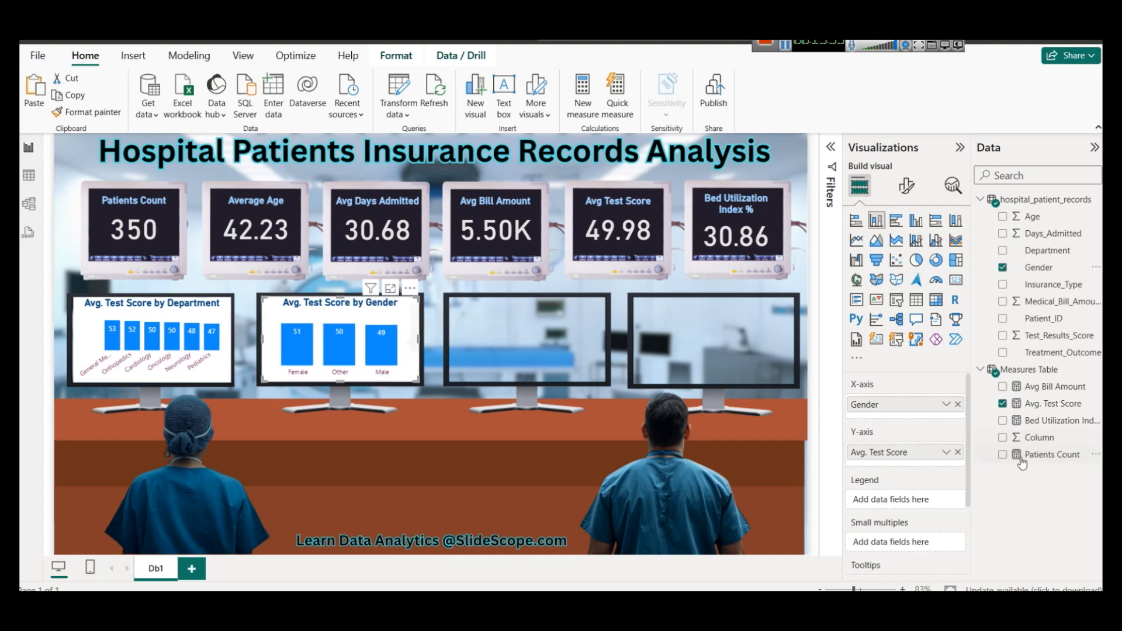
{"action": "left_click", "coordinate": [936, 261]}
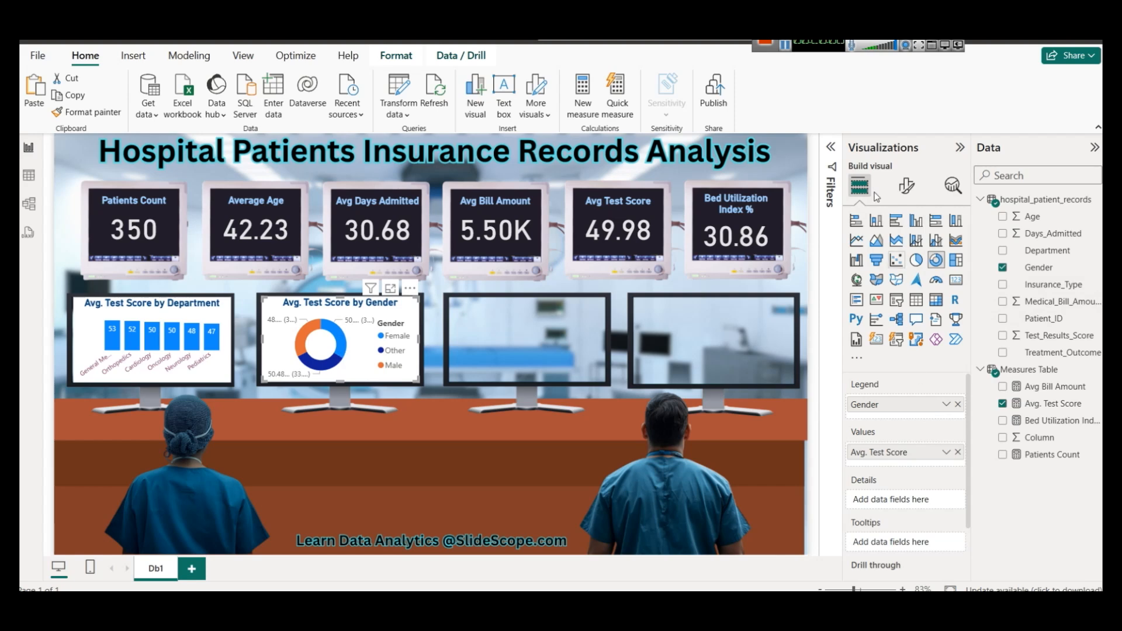
Set the detail label contents of the Avg. Test Score by Gender donut chart to Percent of total
{"action": "left_click", "coordinate": [906, 185]}
{"action": "left_click", "coordinate": [901, 349]}
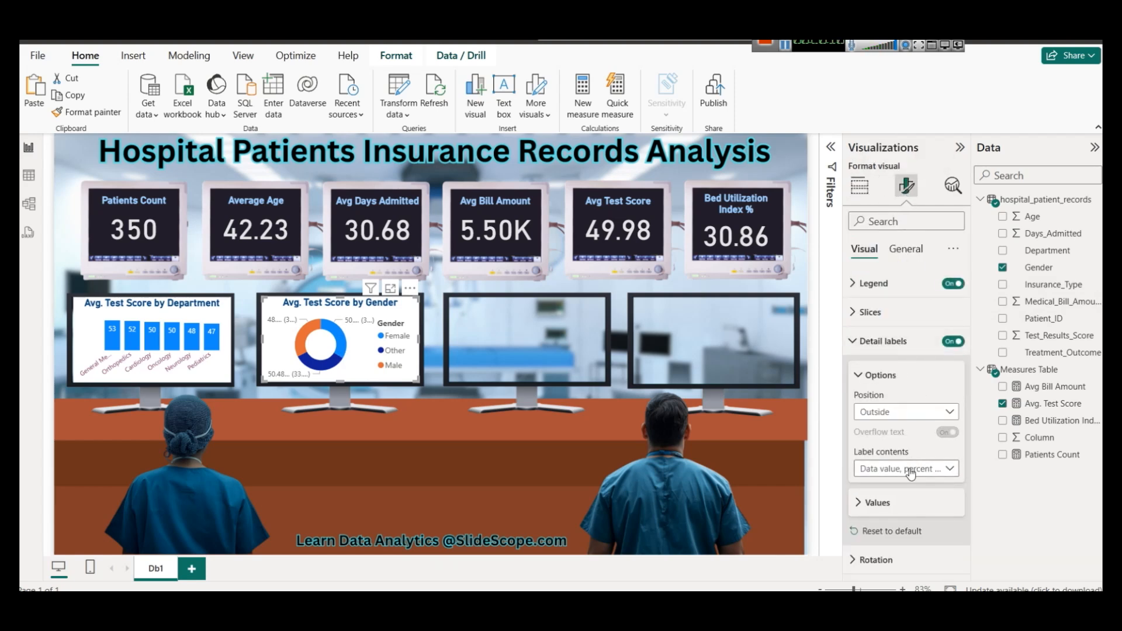
{"action": "left_click", "coordinate": [910, 474]}
{"action": "left_click", "coordinate": [900, 521]}
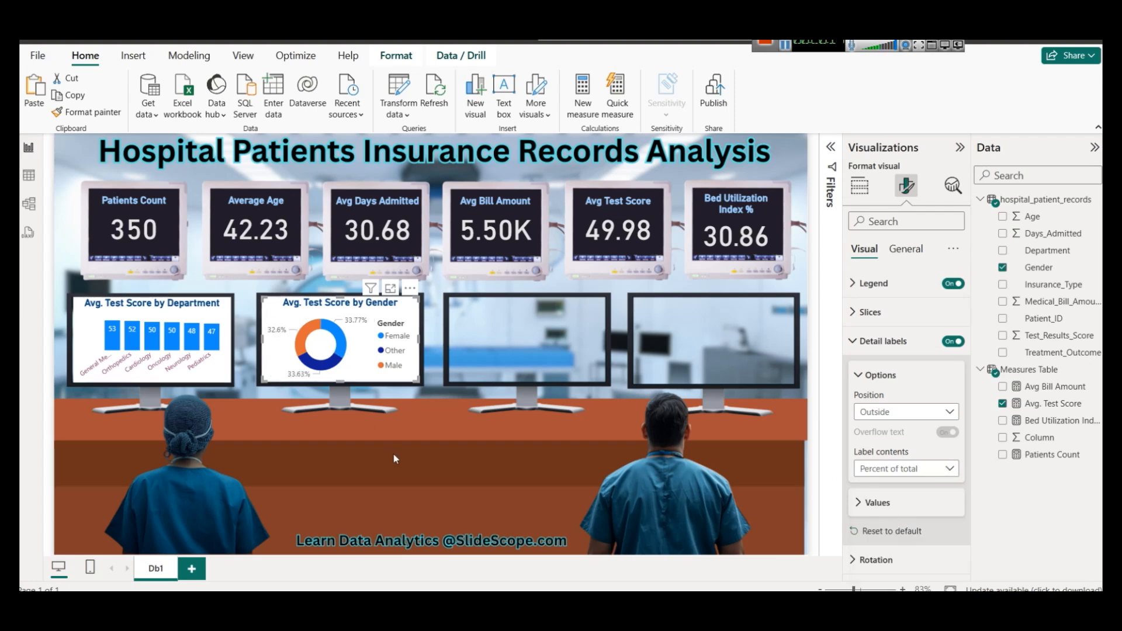
{"action": "left_click", "coordinate": [413, 451]}
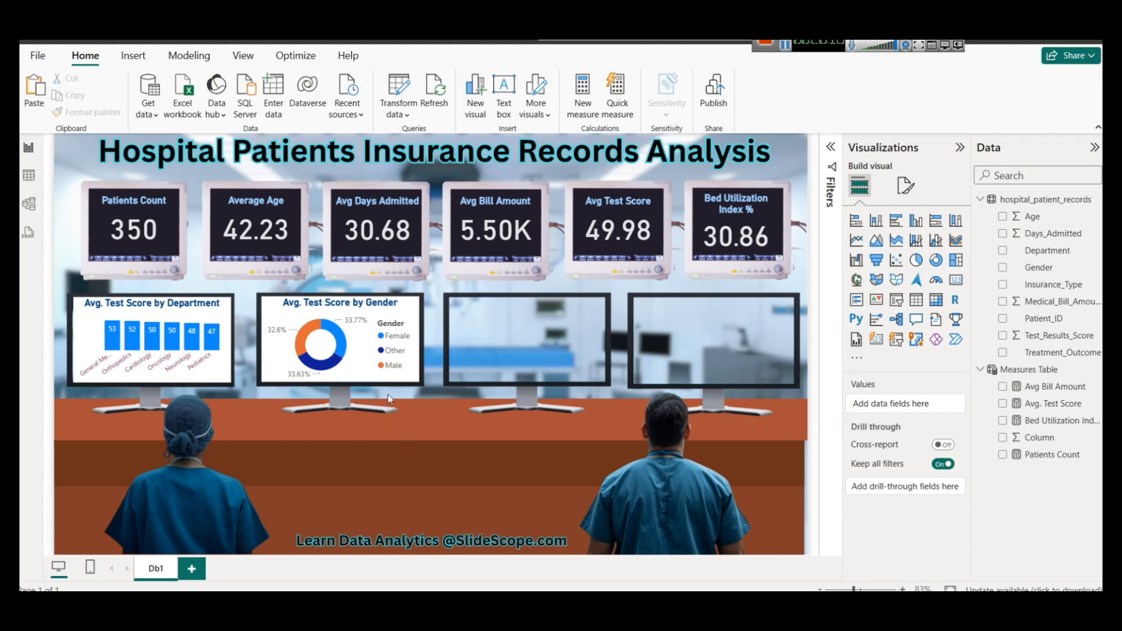
Set the background transparency of the Avg. Test Score by Gender donut chart to 10 %
{"action": "left_click", "coordinate": [389, 313]}
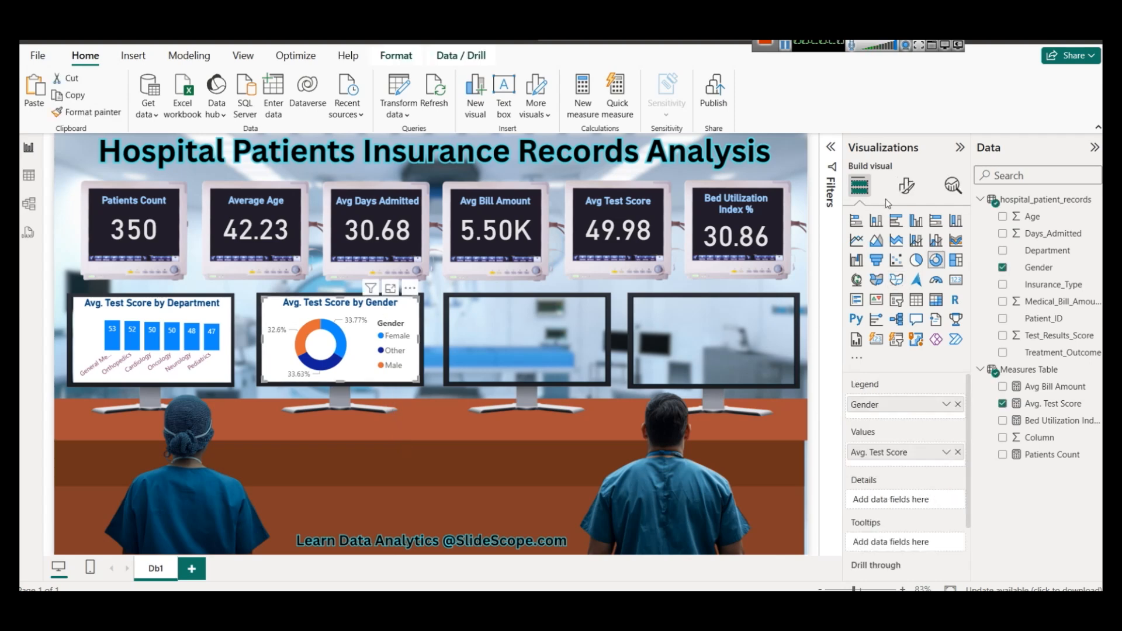
{"action": "left_click", "coordinate": [906, 186]}
{"action": "left_click", "coordinate": [906, 250]}
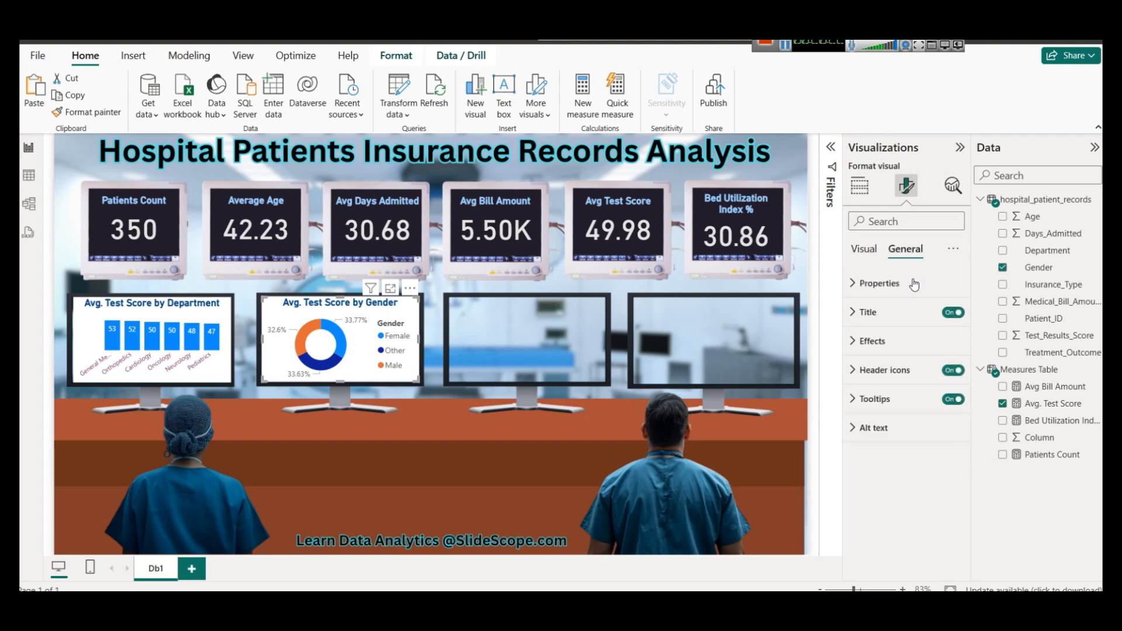
{"action": "left_click", "coordinate": [903, 345]}
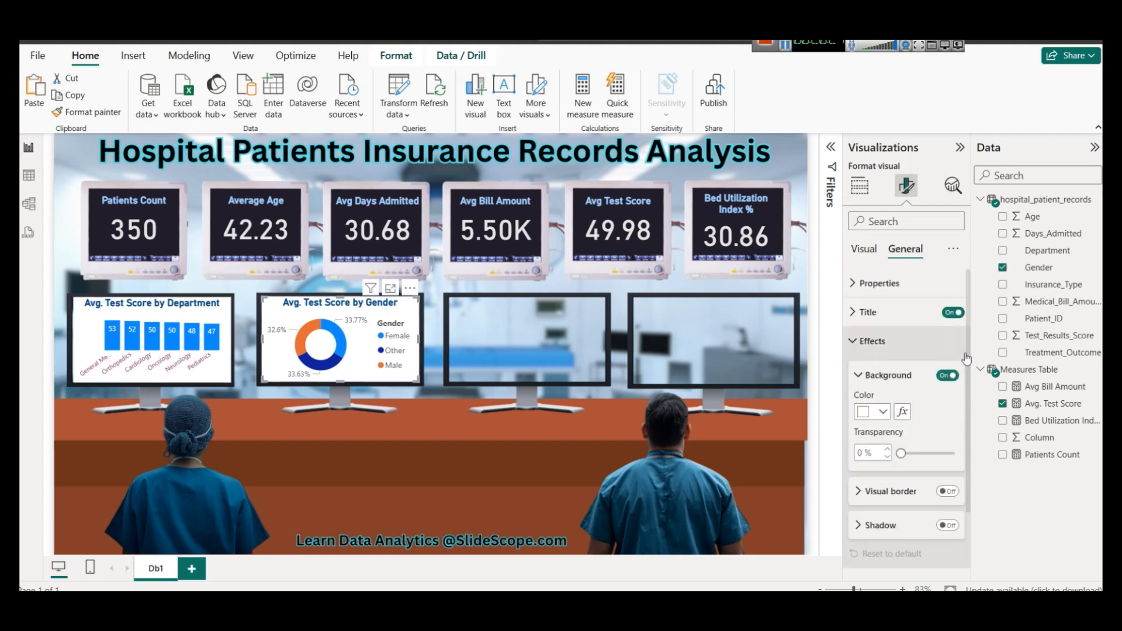
{"action": "left_click", "coordinate": [888, 450]}
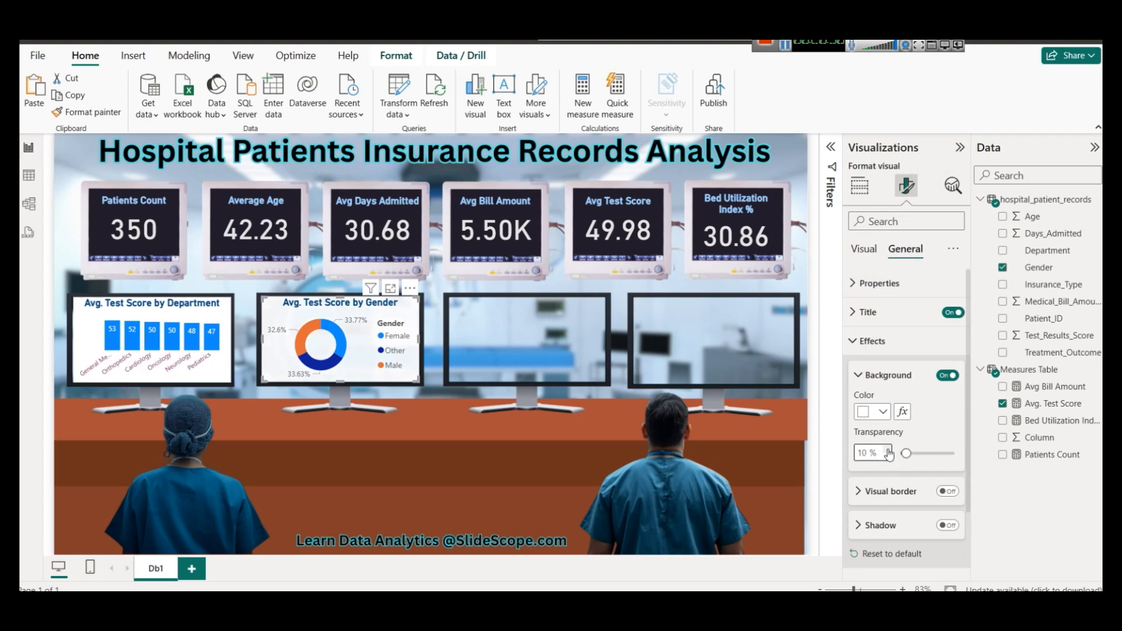
{"action": "left_click", "coordinate": [414, 387]}
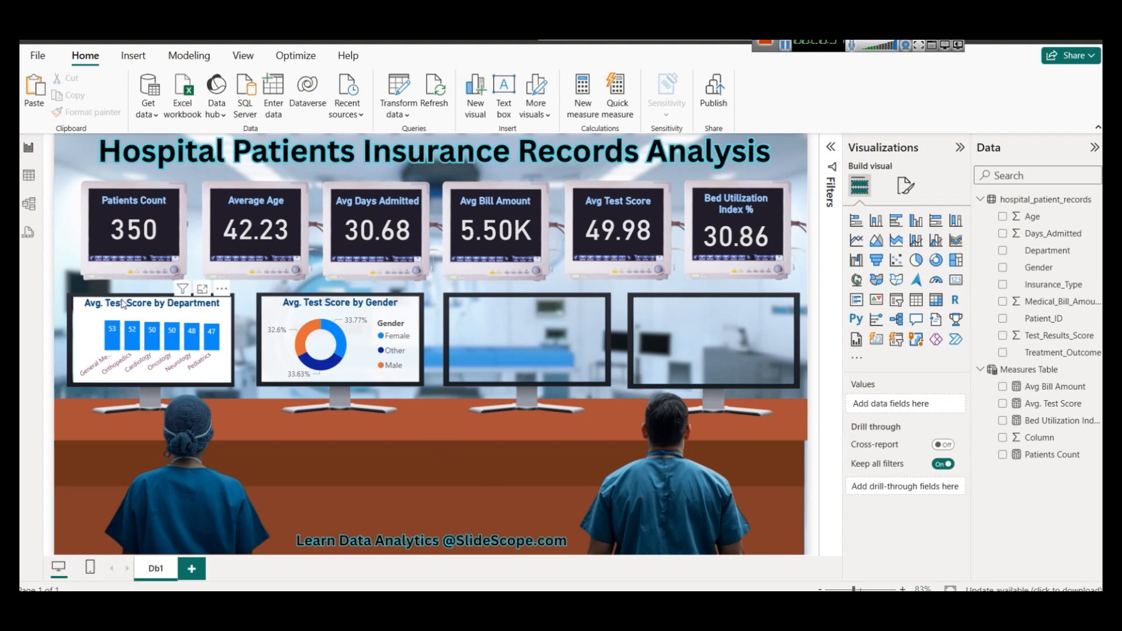
Set the background transparency of the Avg. Test Score by Department chart to 10 %
{"action": "left_click", "coordinate": [179, 335]}
{"action": "left_click", "coordinate": [907, 186]}
{"action": "left_click", "coordinate": [905, 249]}
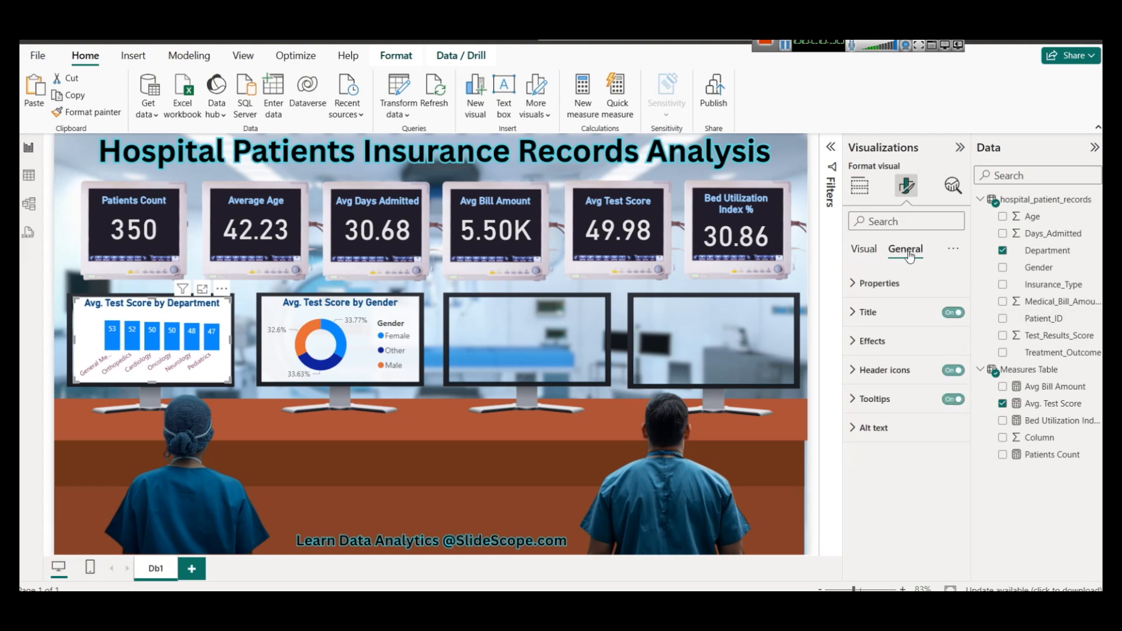
{"action": "left_click", "coordinate": [872, 341]}
{"action": "left_click", "coordinate": [861, 455]}
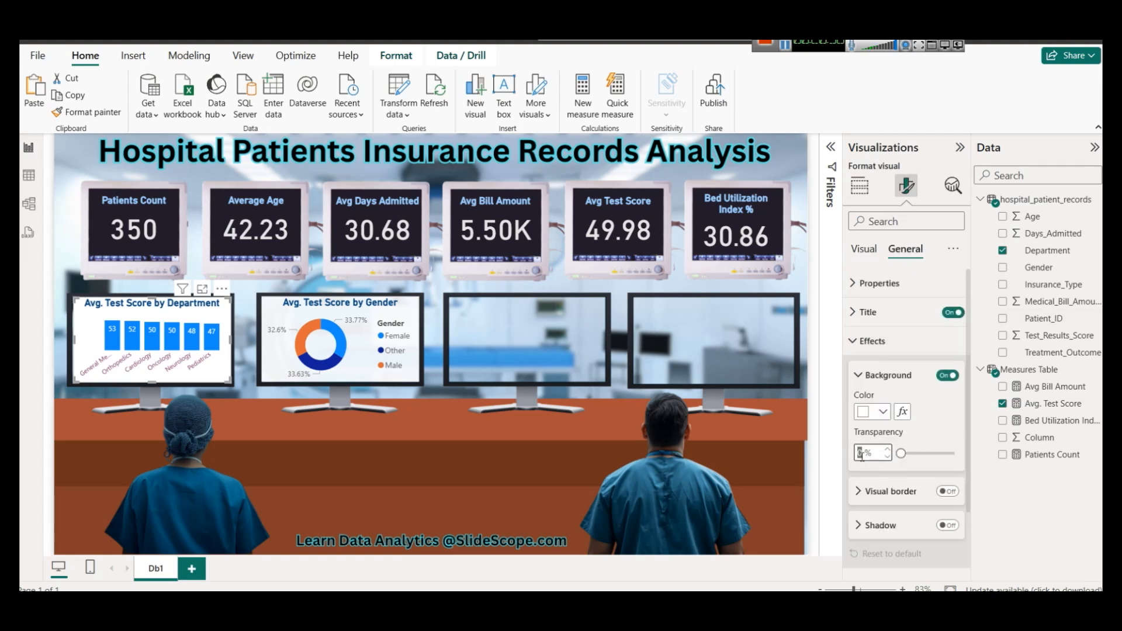
{"action": "type", "text": "10"}
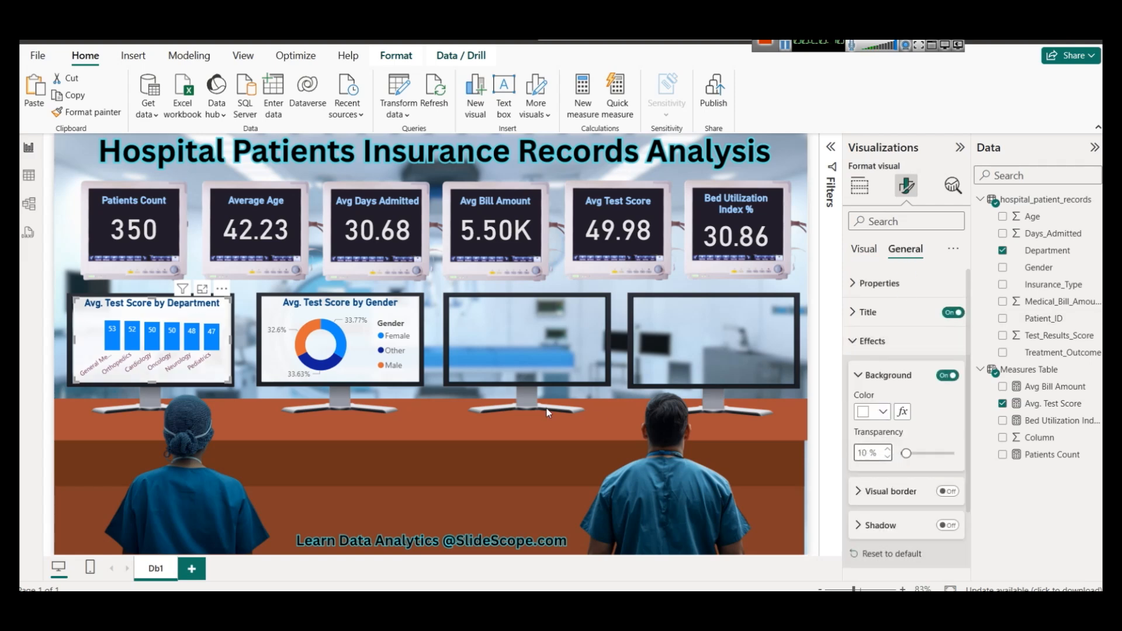
Copy the Avg. Test Score by Gender donut chart and position the copy on the third monitor
{"action": "left_click", "coordinate": [546, 408]}
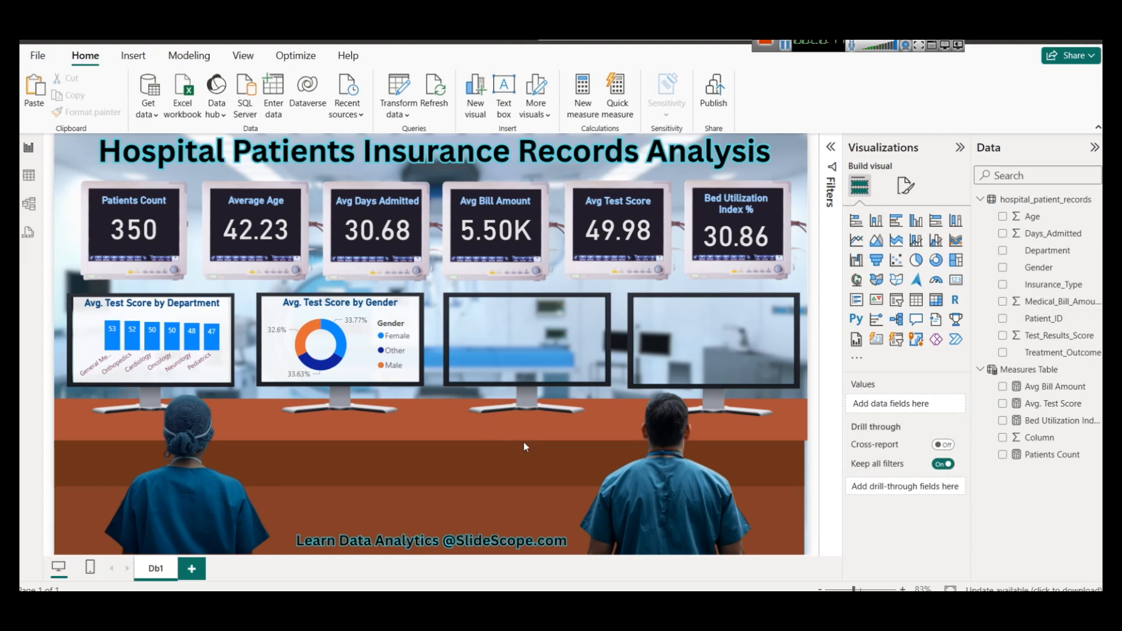
{"action": "left_click", "coordinate": [337, 311]}
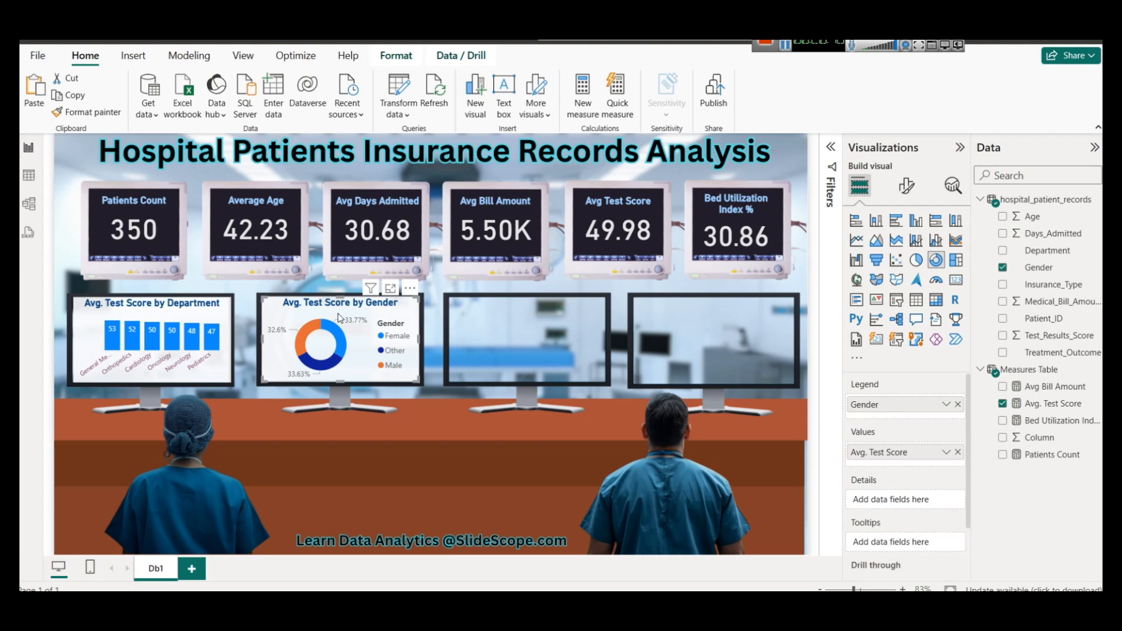
{"action": "left_click_drag", "start_coordinate": [359, 333], "coordinate": [544, 329]}
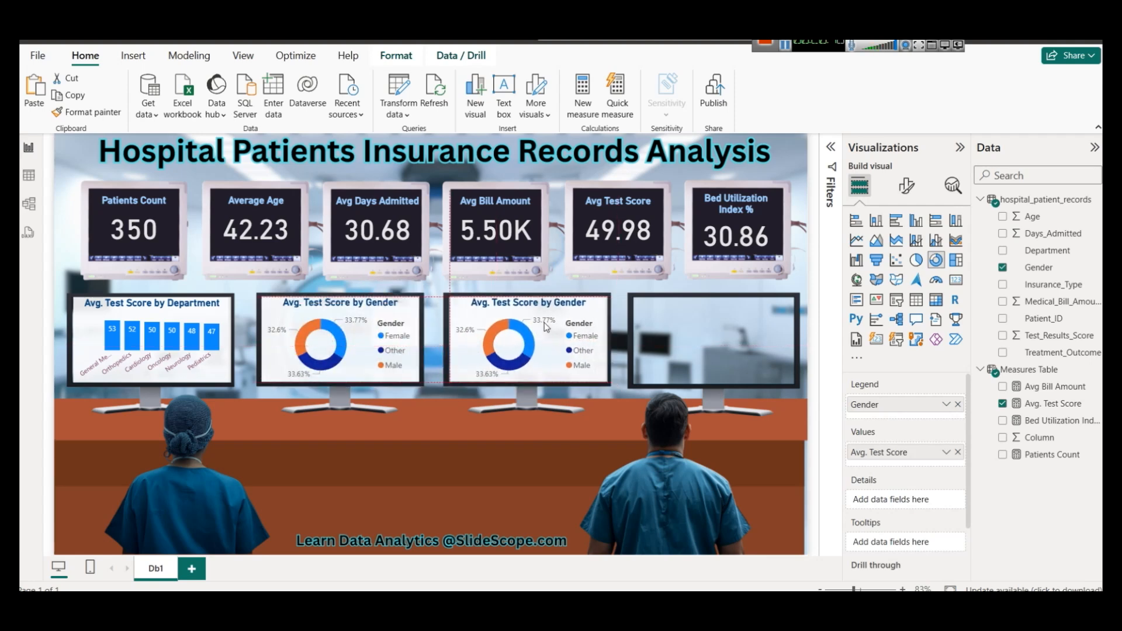
{"action": "key", "text": "Left"}
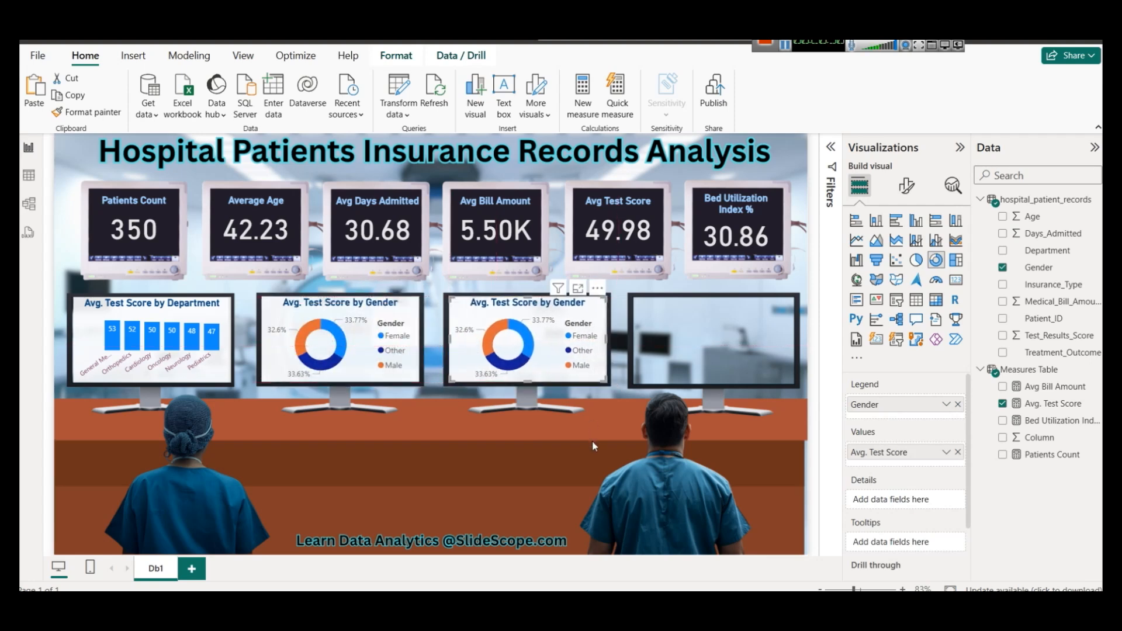
{"action": "left_click", "coordinate": [595, 444]}
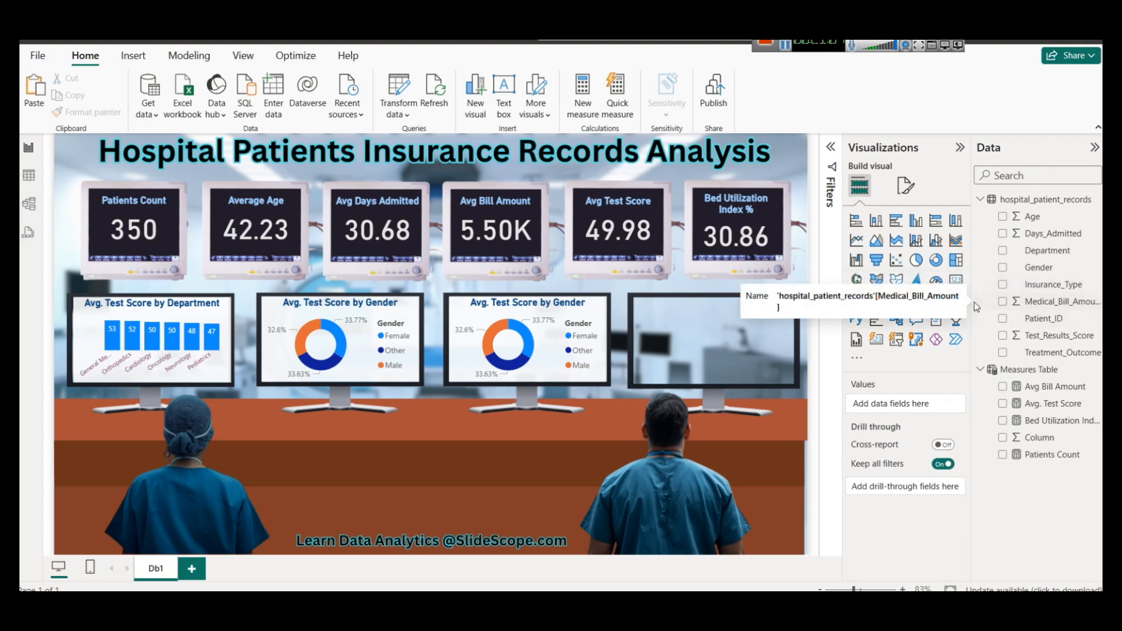
Convert the copied donut chart on the third monitor to a treemap
{"action": "left_click", "coordinate": [957, 261]}
{"action": "key", "text": "ctrl+z"}
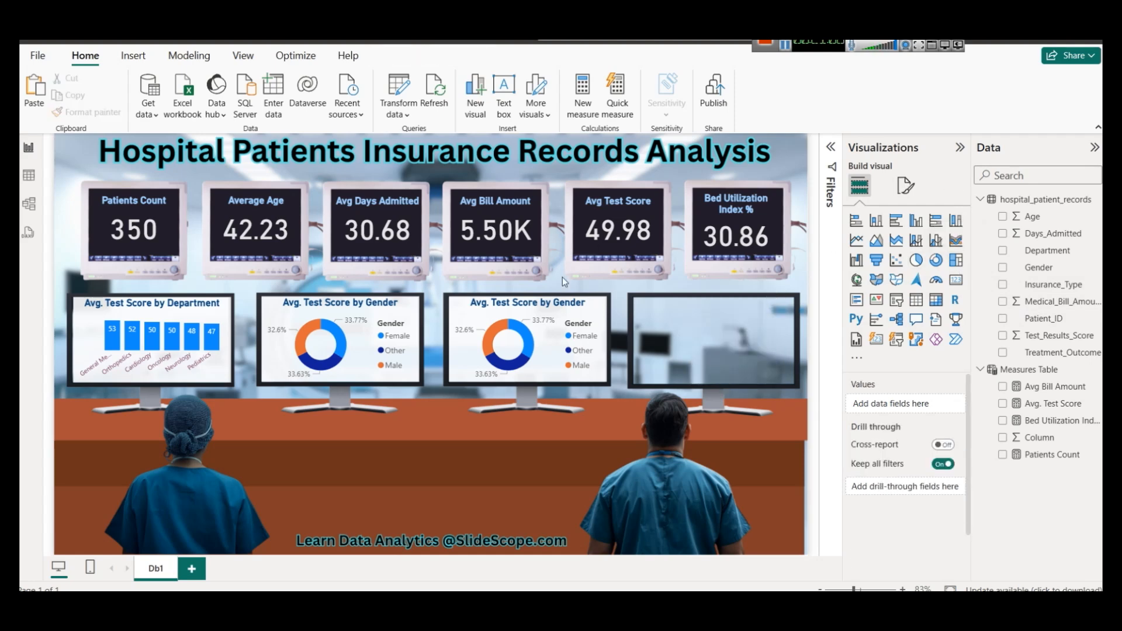
{"action": "left_click", "coordinate": [584, 308]}
{"action": "left_click", "coordinate": [955, 261]}
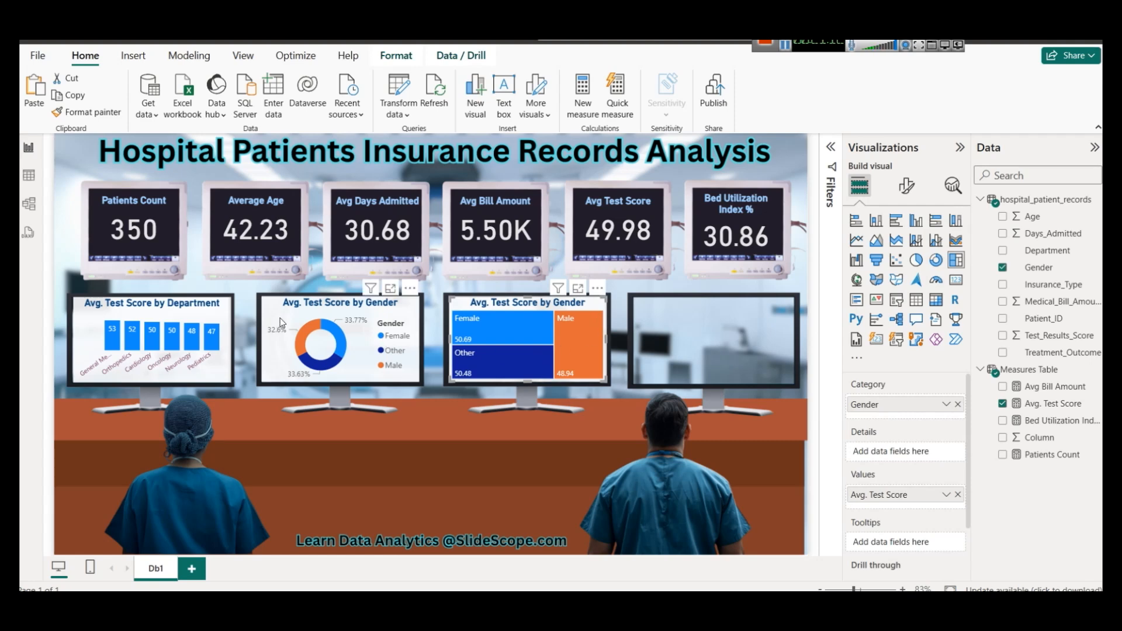
Replace Gender with Insurance_Type as the category of the treemap on the third monitor
{"action": "mouse_move", "coordinate": [484, 335]}
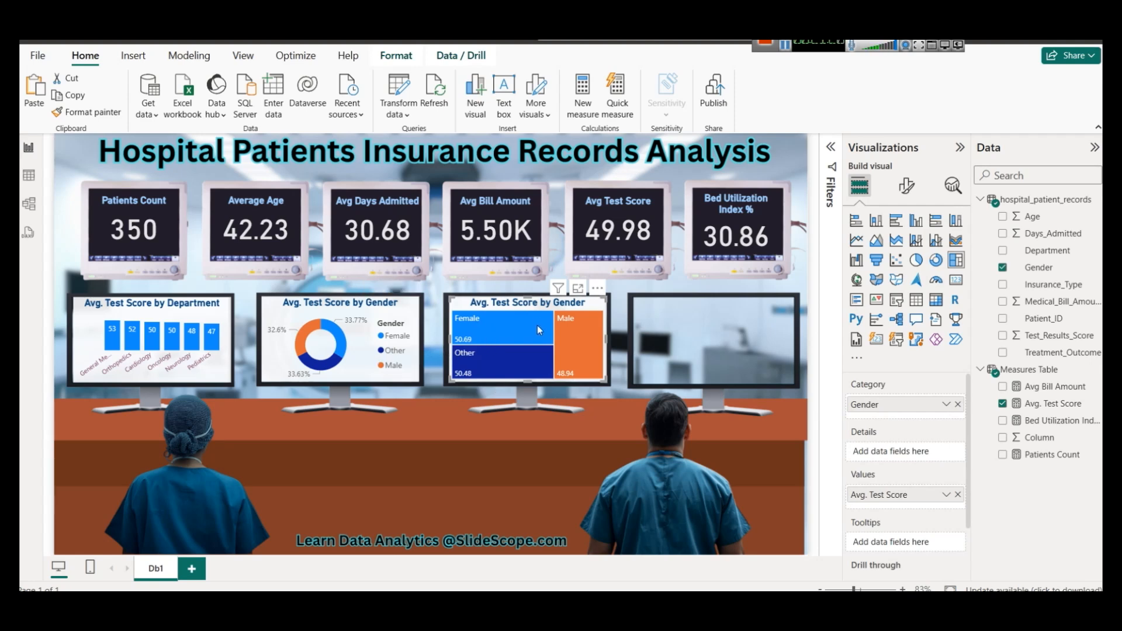
{"action": "mouse_move", "coordinate": [525, 331]}
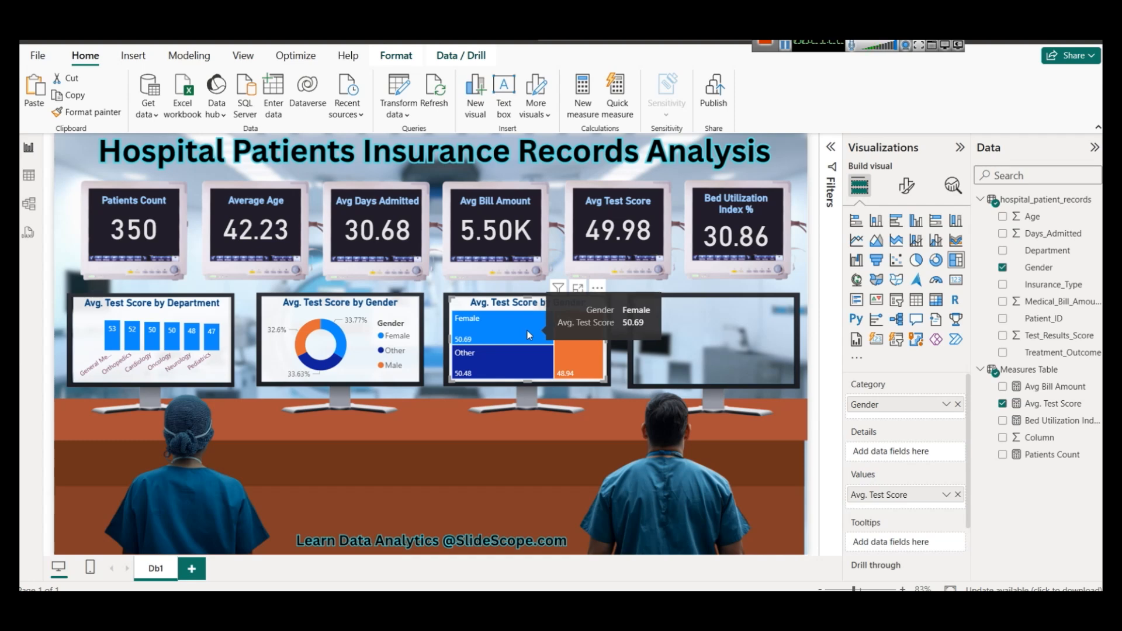
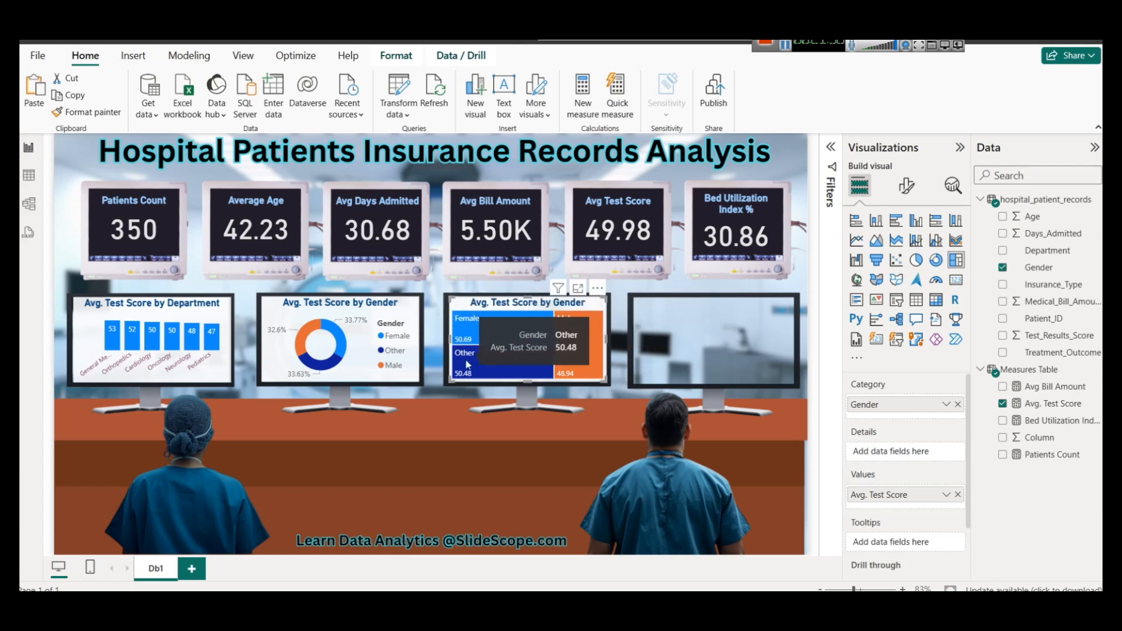
{"action": "left_click", "coordinate": [958, 404]}
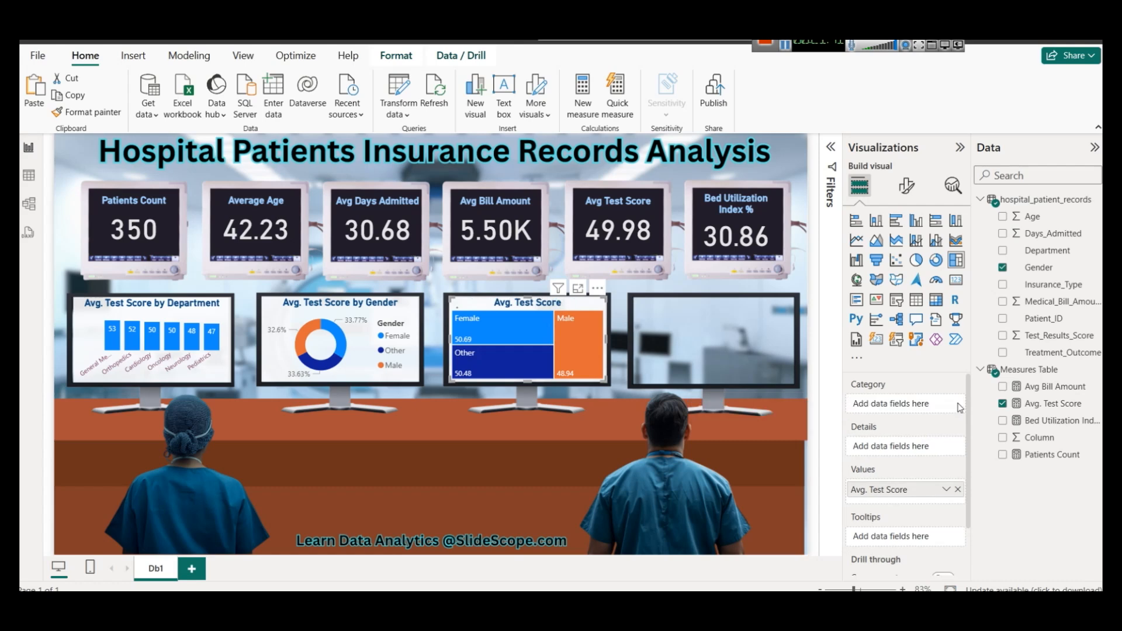
{"action": "left_click", "coordinate": [1002, 285]}
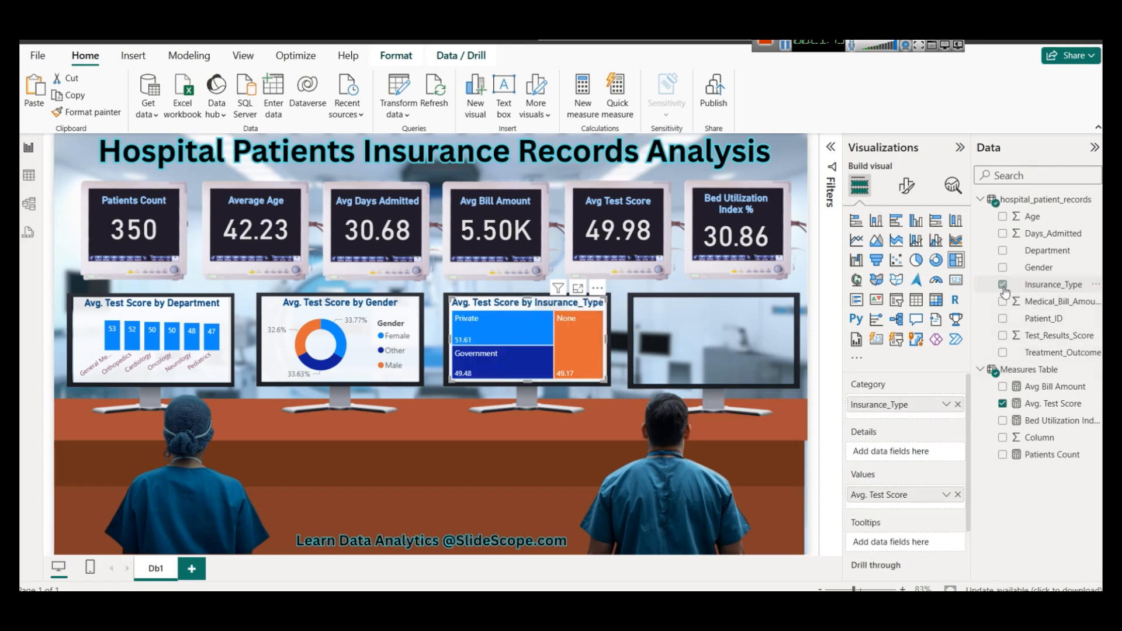
{"action": "left_click", "coordinate": [461, 447]}
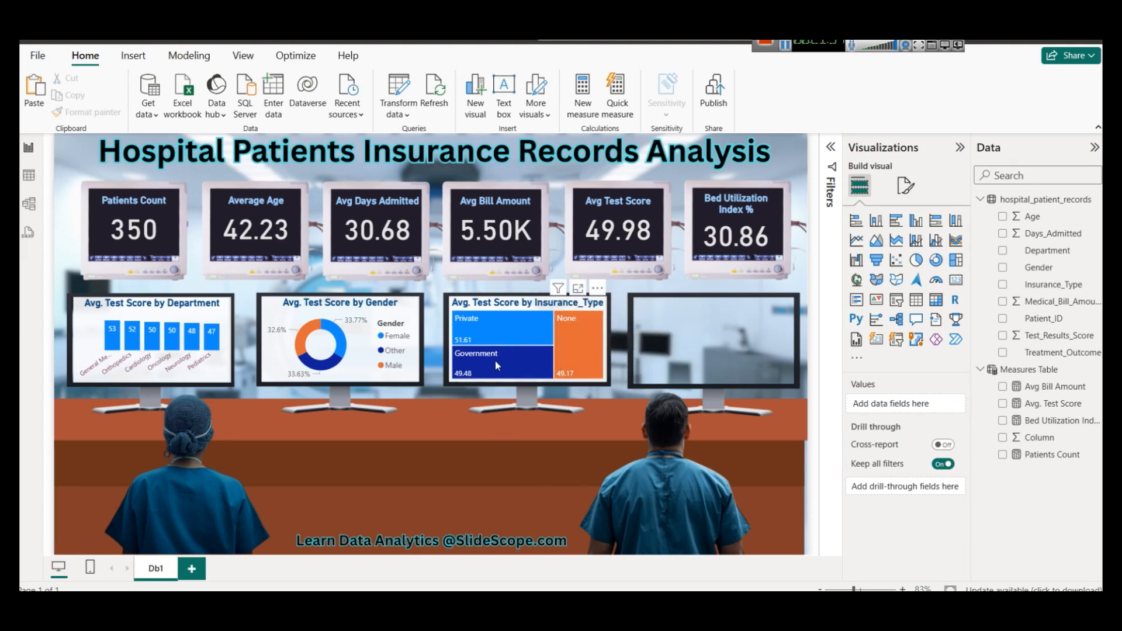
{"action": "mouse_move", "coordinate": [494, 360]}
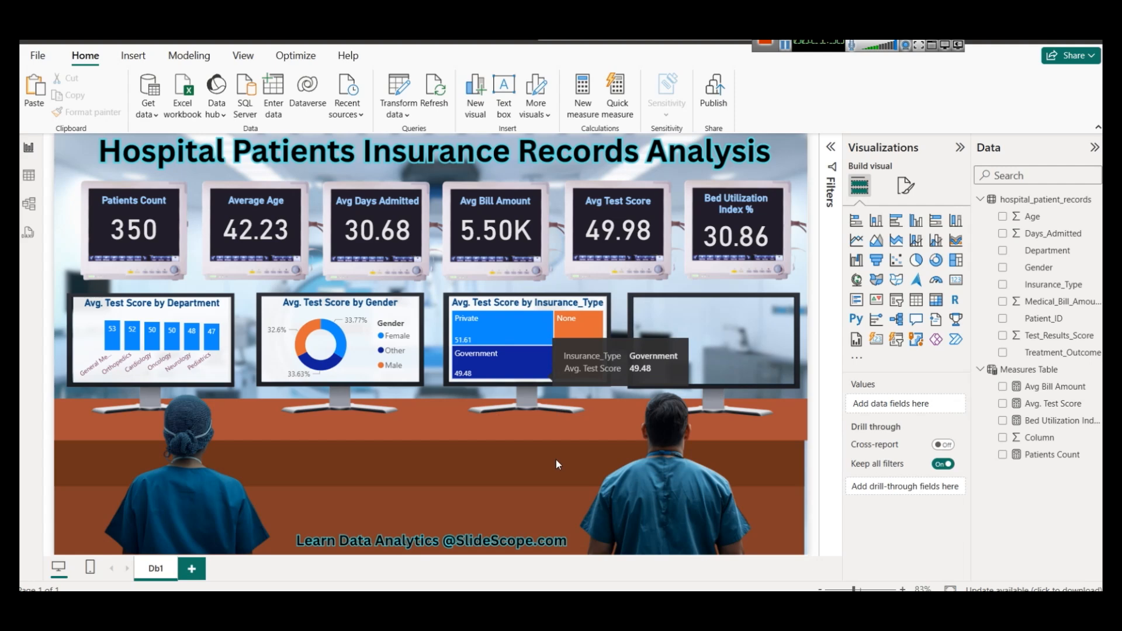
{"action": "mouse_move", "coordinate": [576, 355]}
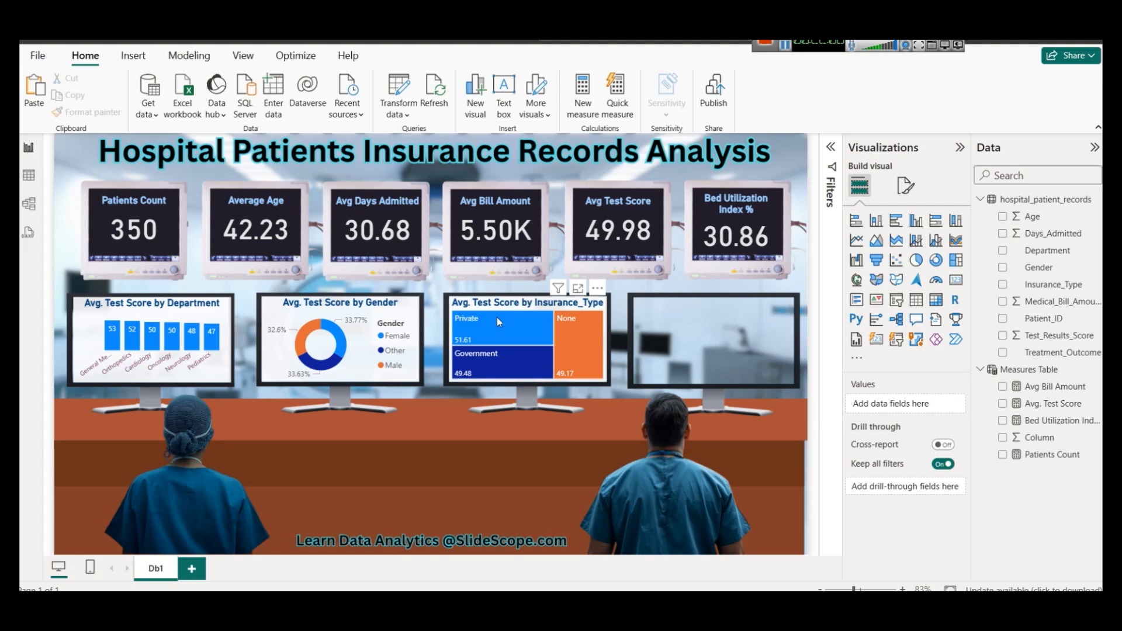
{"action": "mouse_move", "coordinate": [497, 316]}
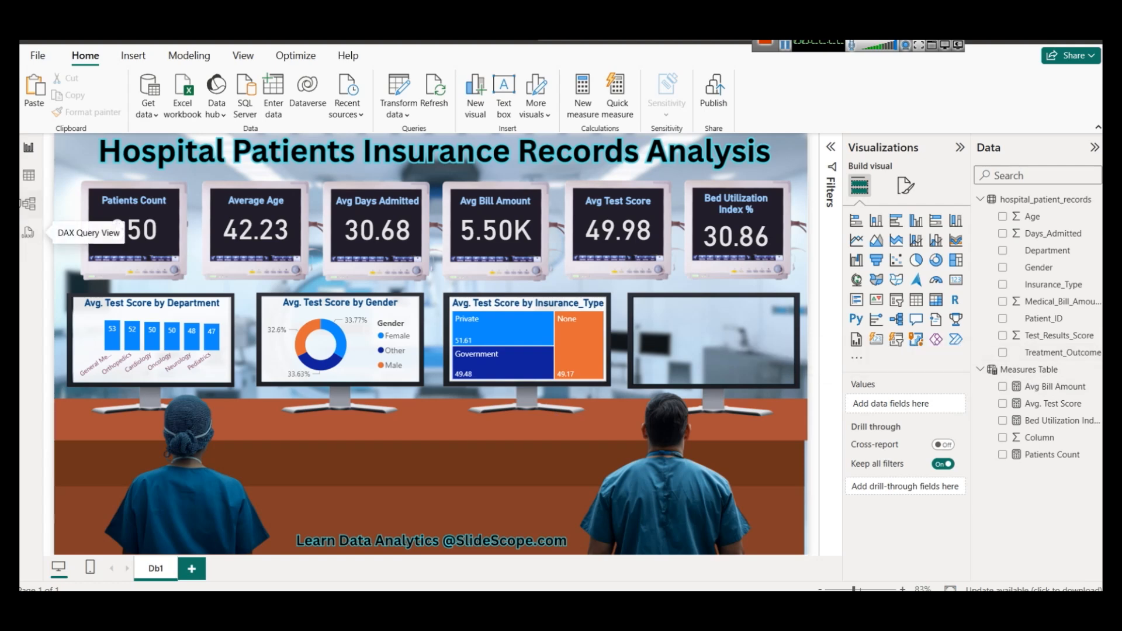
Examine the distinct Treatment_Outcome values in the hospital_patient_records data table, and return to the report page
{"action": "left_click", "coordinate": [32, 179]}
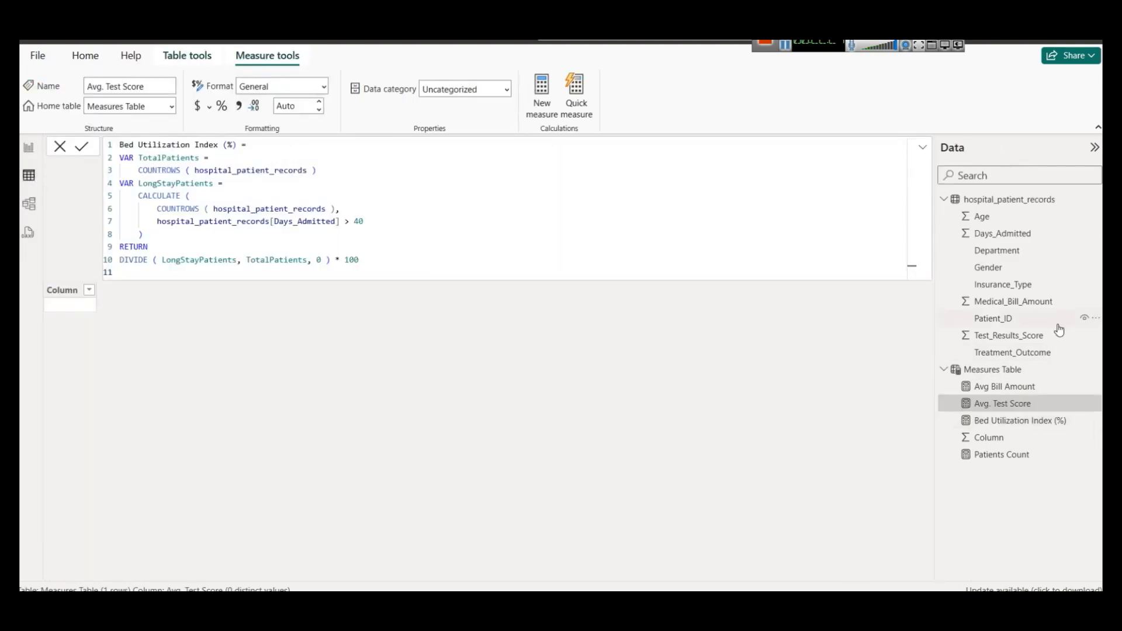
{"action": "left_click", "coordinate": [1004, 353]}
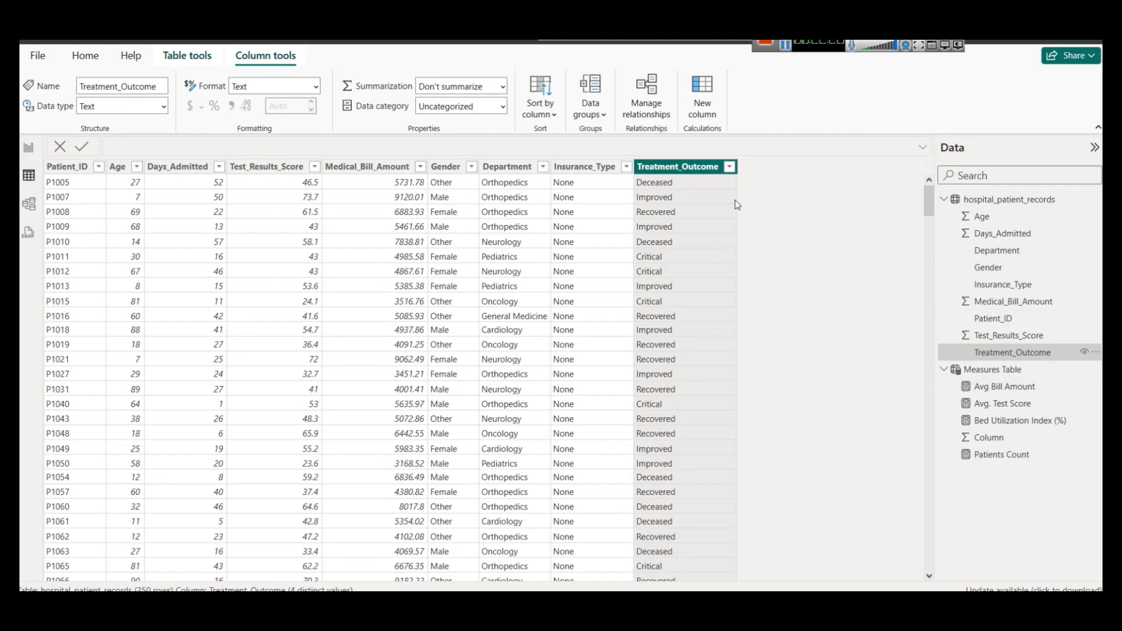
{"action": "left_click", "coordinate": [729, 166]}
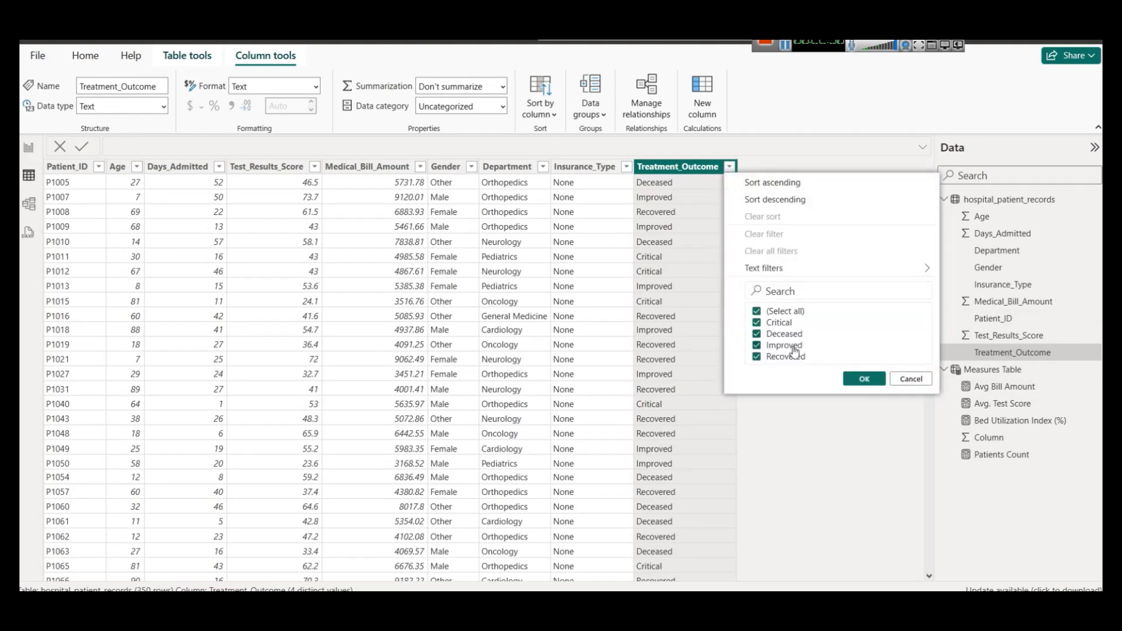
{"action": "left_click", "coordinate": [952, 387]}
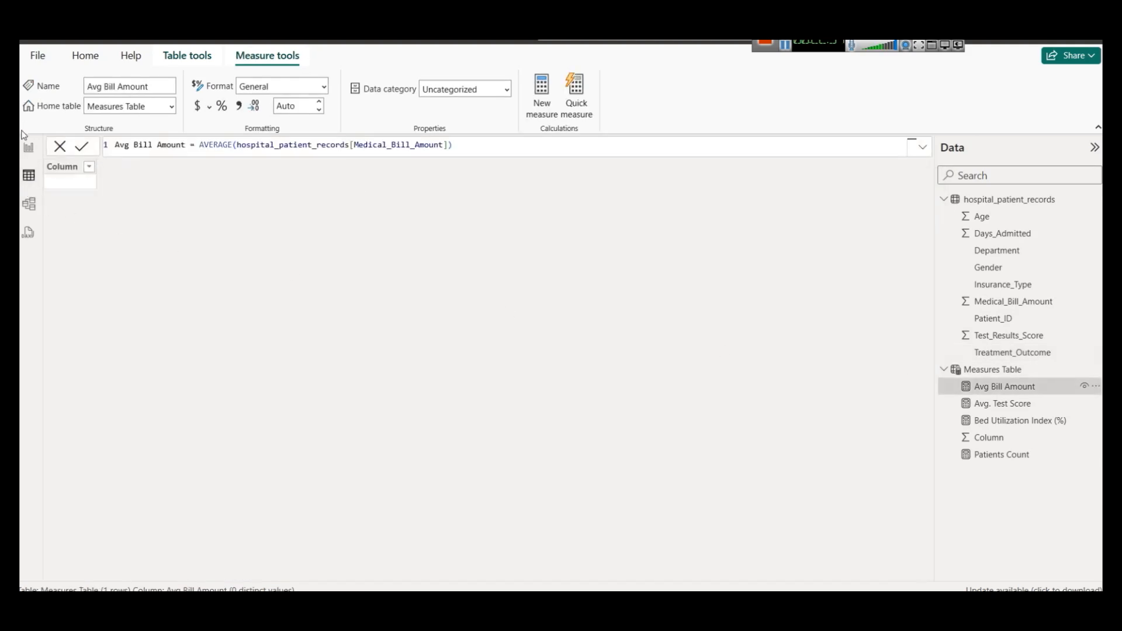
{"action": "left_click", "coordinate": [28, 149]}
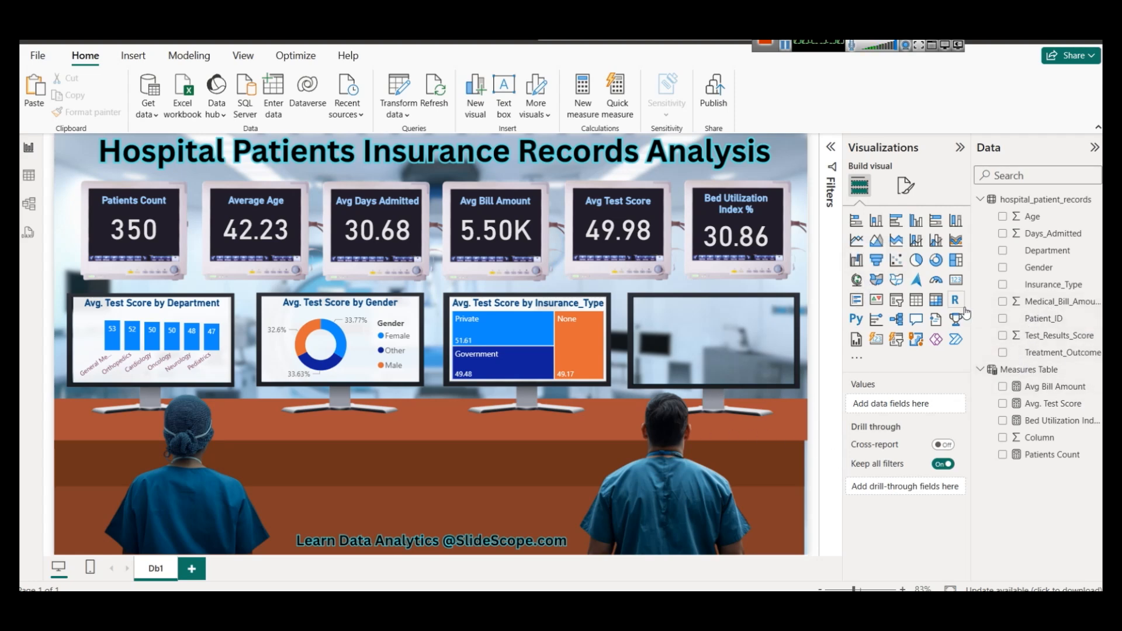
Copy the Avg. Test Score by Insurance_Type treemap onto the fourth monitor and adjust its width to fit the screen
{"action": "left_click_drag", "start_coordinate": [969, 302], "coordinate": [948, 296]}
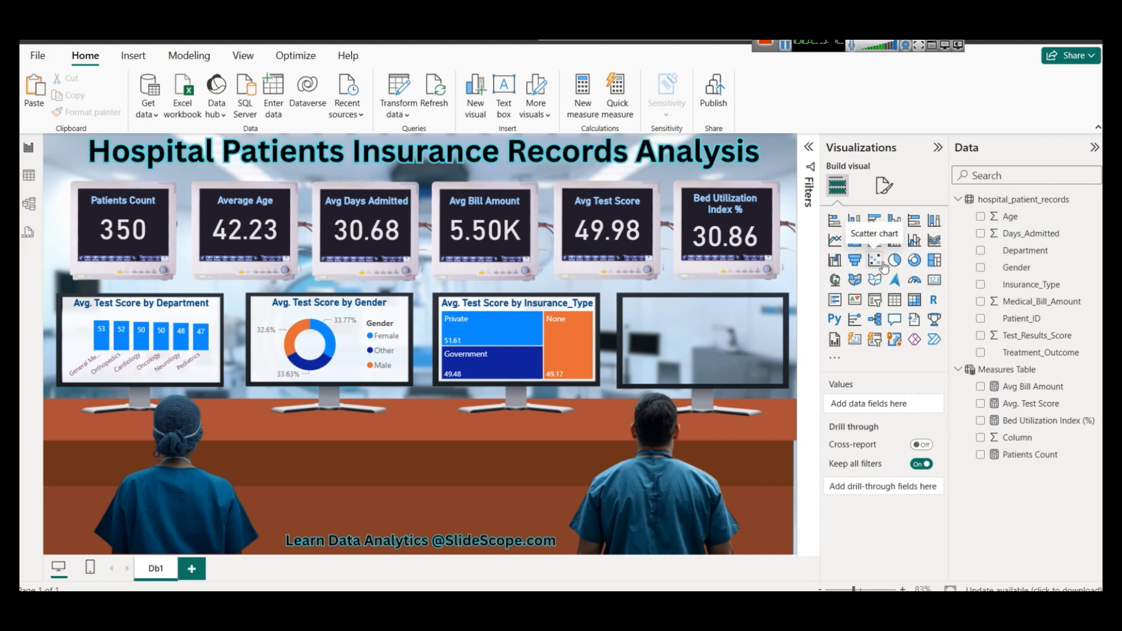
{"action": "left_click", "coordinate": [530, 308]}
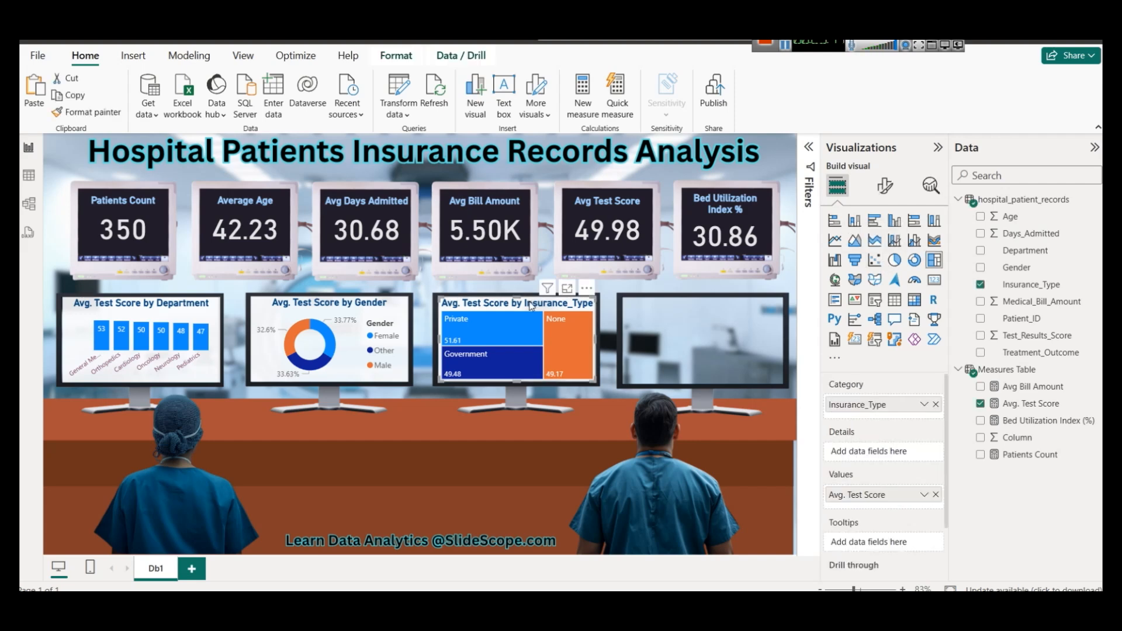
{"action": "left_click_drag", "start_coordinate": [530, 308], "coordinate": [711, 302]}
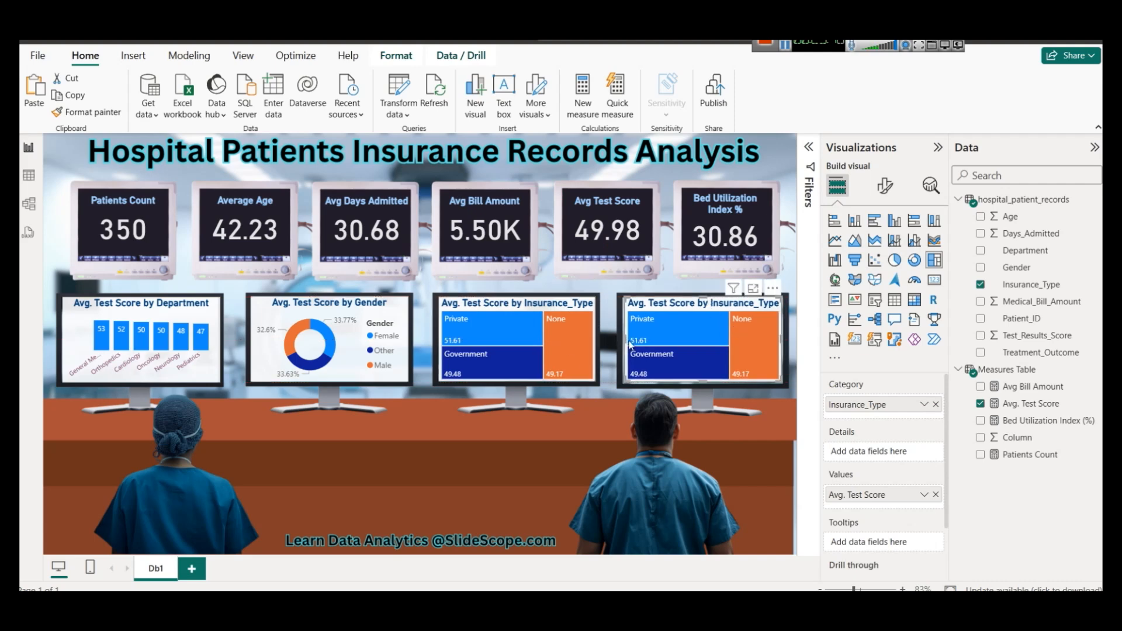
{"action": "left_click_drag", "start_coordinate": [625, 339], "coordinate": [622, 339]}
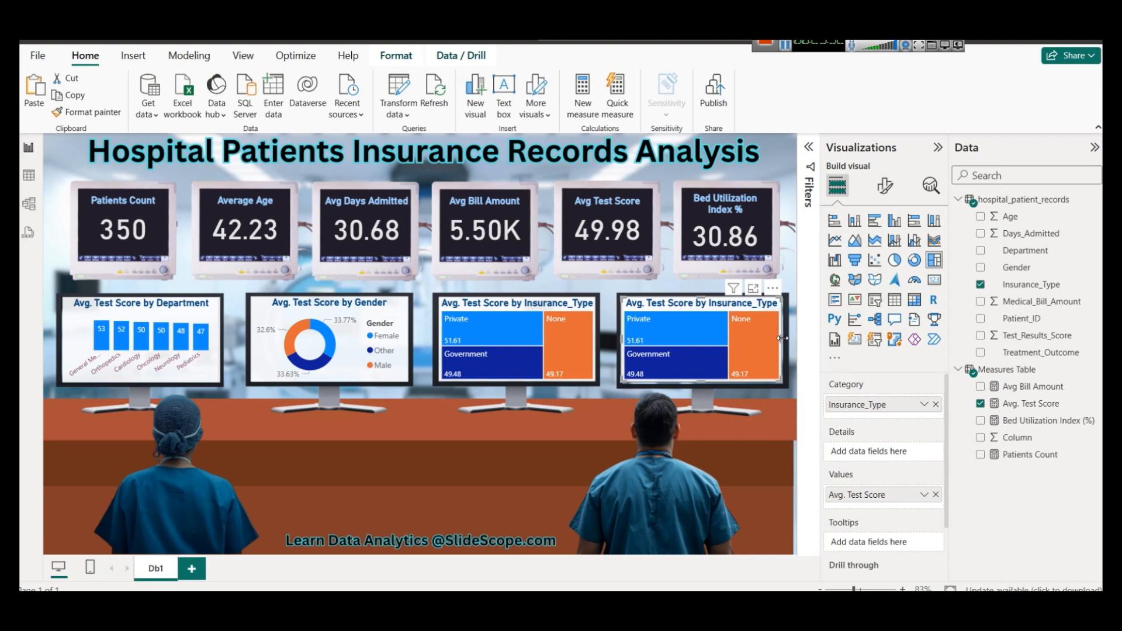
{"action": "left_click_drag", "start_coordinate": [787, 343], "coordinate": [790, 344]}
{"action": "left_click", "coordinate": [766, 400]}
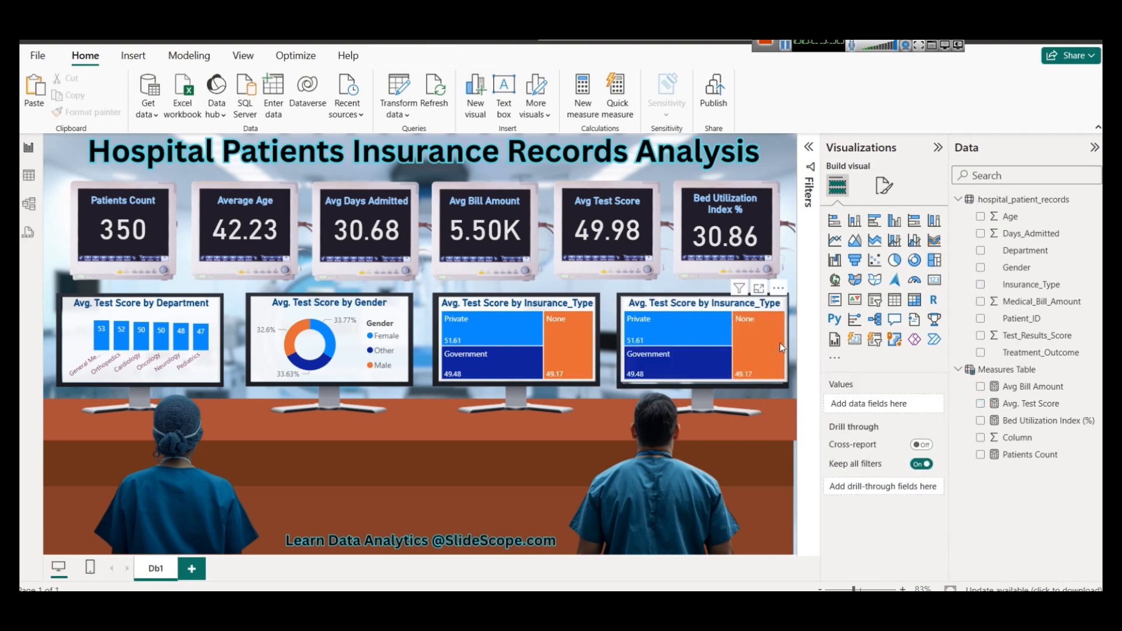
{"action": "left_click", "coordinate": [779, 342]}
{"action": "left_click_drag", "start_coordinate": [785, 336], "coordinate": [785, 333]}
{"action": "left_click", "coordinate": [774, 392]}
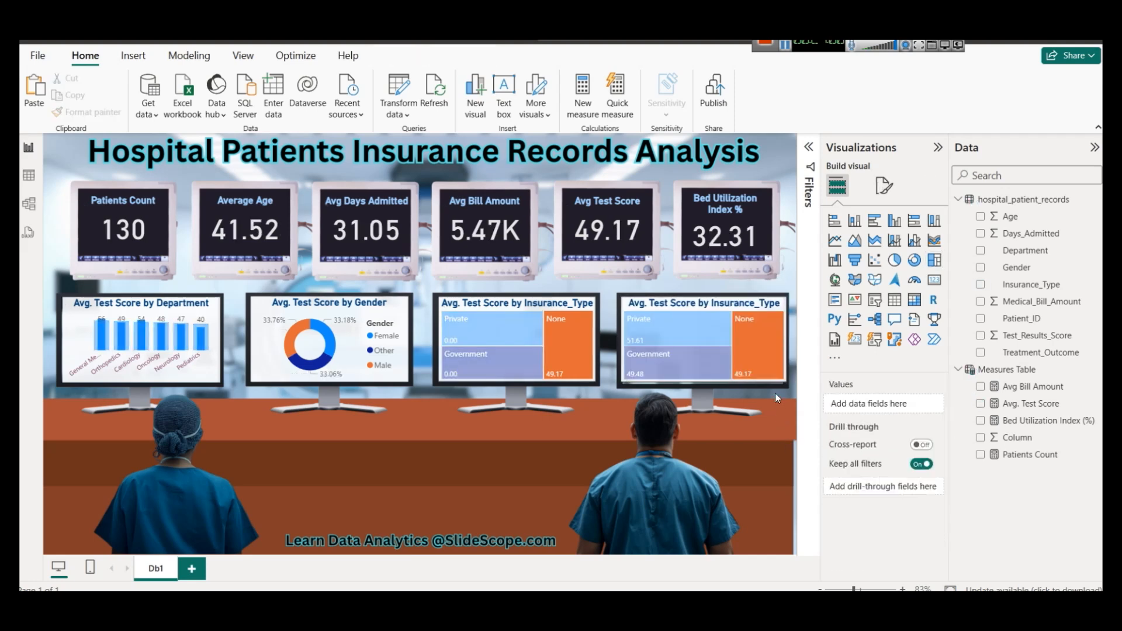
Remove Insurance_Type and Avg. Test Score from the fourth monitor's treemap and convert it to a scatter chart
{"action": "left_click", "coordinate": [735, 334]}
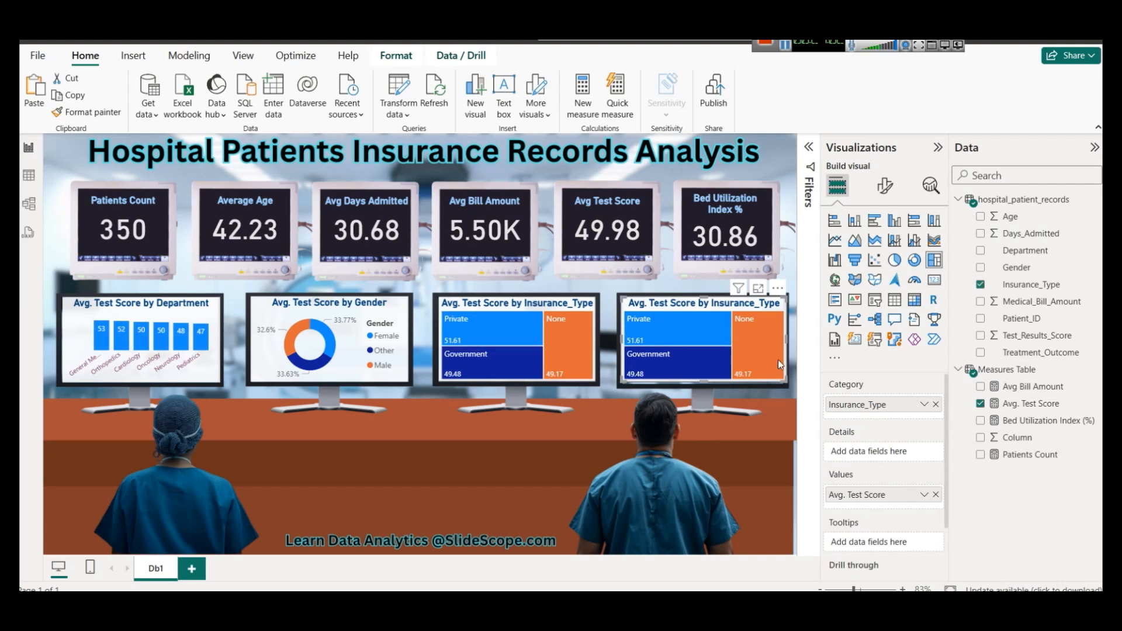
{"action": "left_click", "coordinate": [935, 405]}
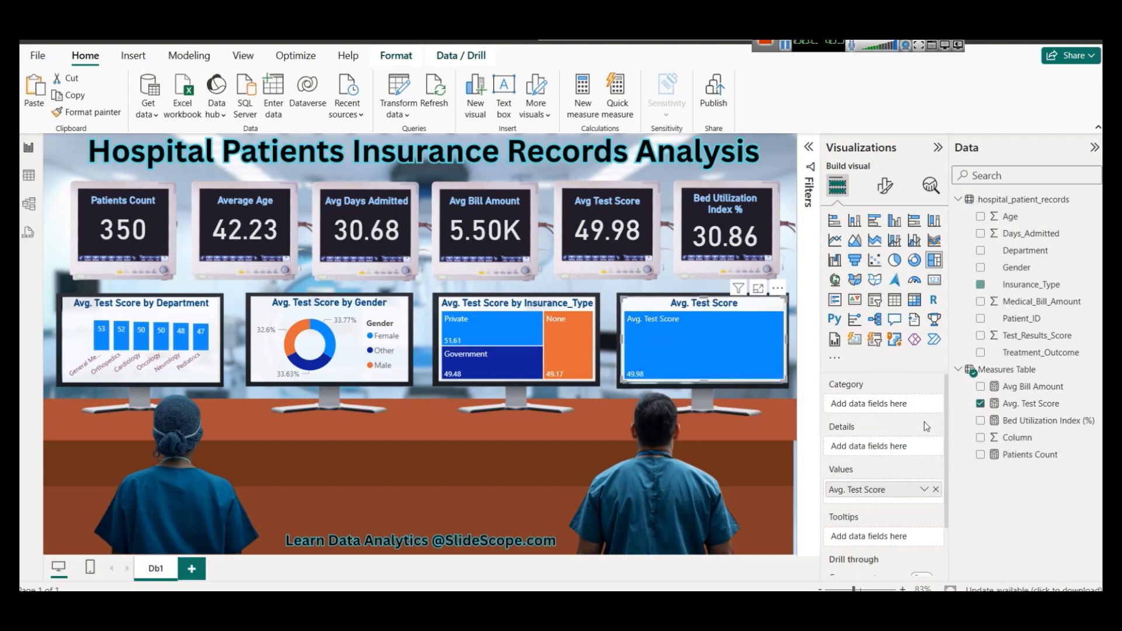
{"action": "left_click", "coordinate": [936, 490]}
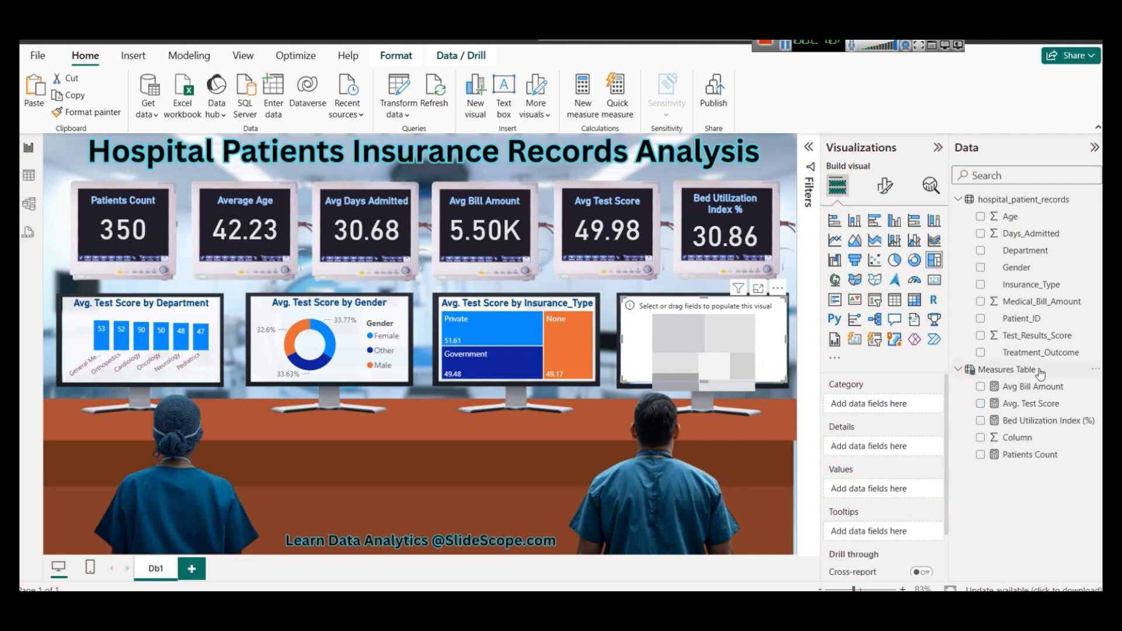
{"action": "left_click", "coordinate": [874, 261]}
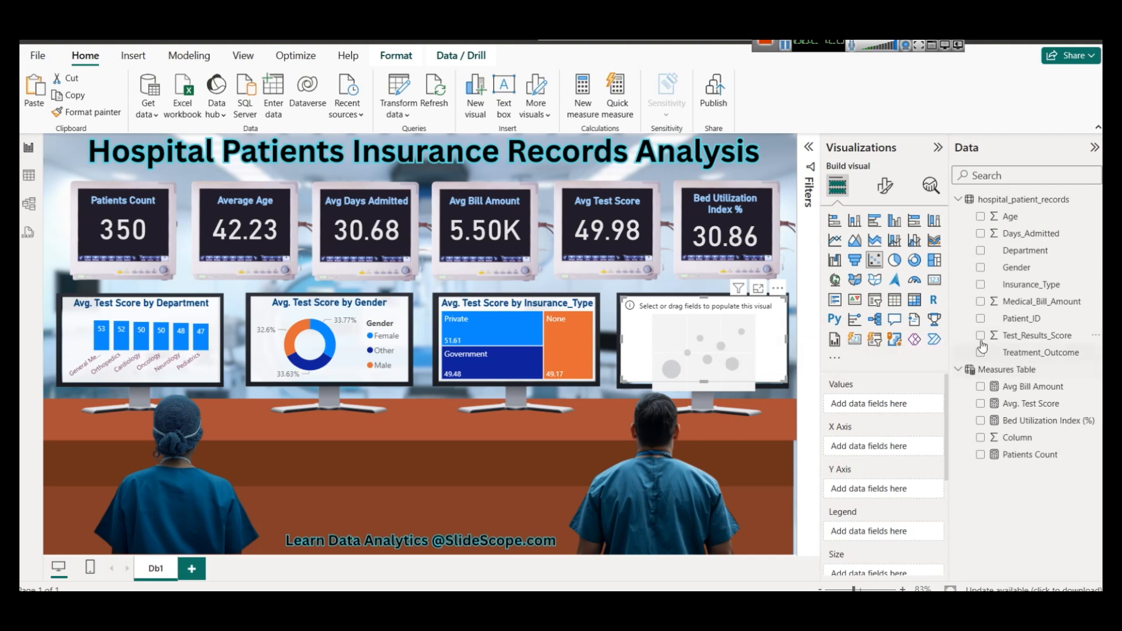
Assign Test_Results_Score to the scatter chart's Y axis and Medical_Bill_Amount to its X axis, with the X-axis field set to Don't summarize
{"action": "left_click_drag", "start_coordinate": [1023, 337], "coordinate": [881, 489]}
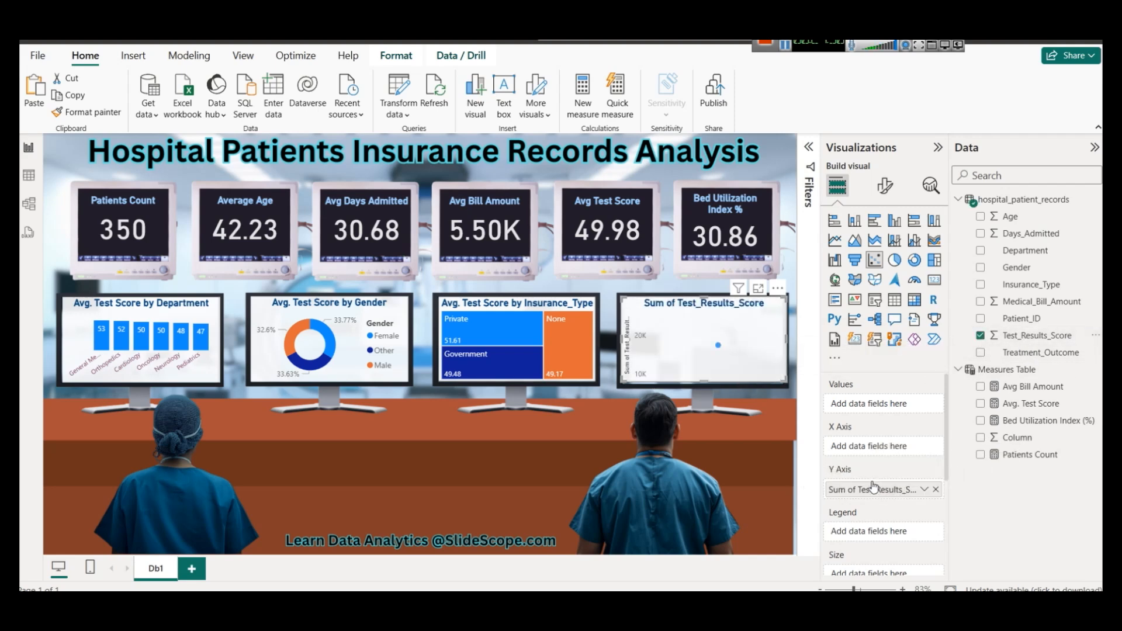
{"action": "left_click_drag", "start_coordinate": [1008, 302], "coordinate": [922, 461]}
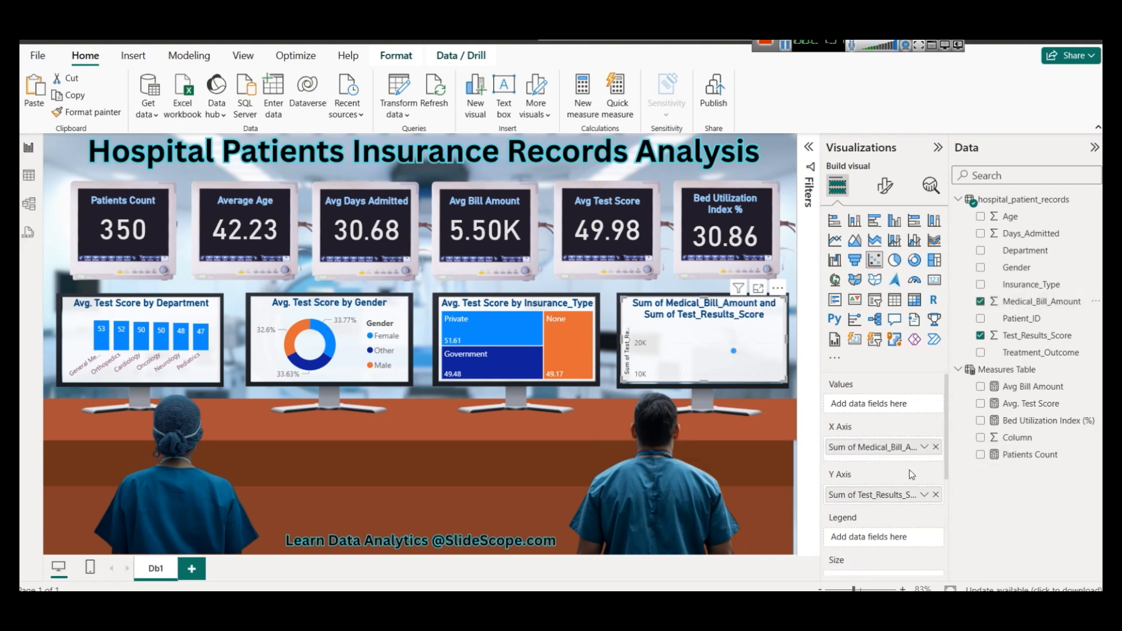
{"action": "left_click", "coordinate": [924, 447]}
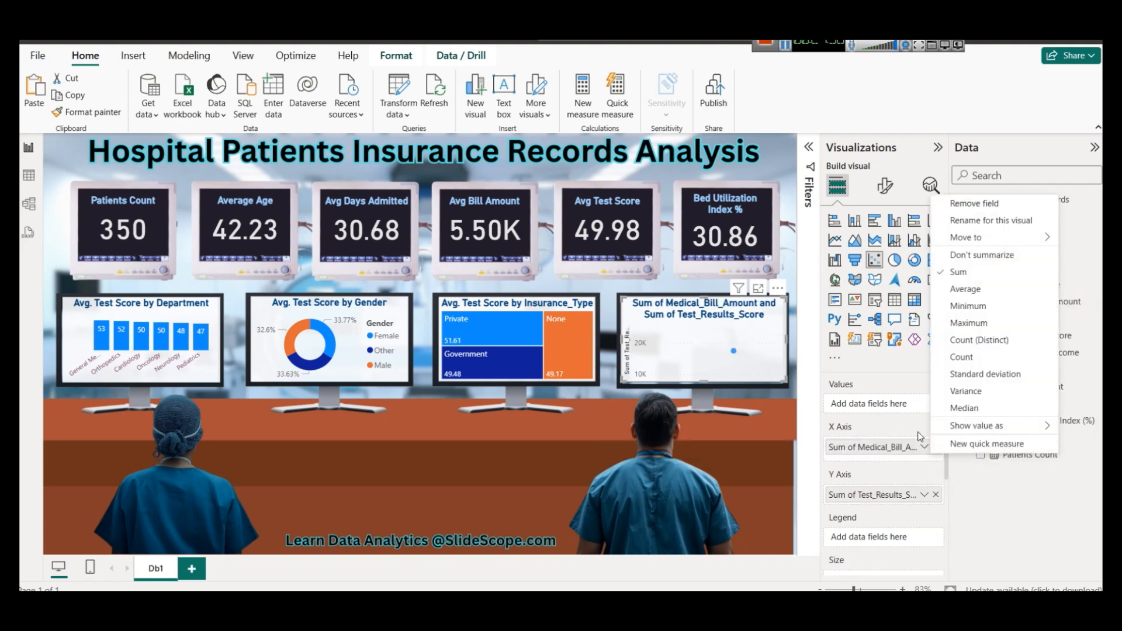
{"action": "left_click", "coordinate": [981, 255]}
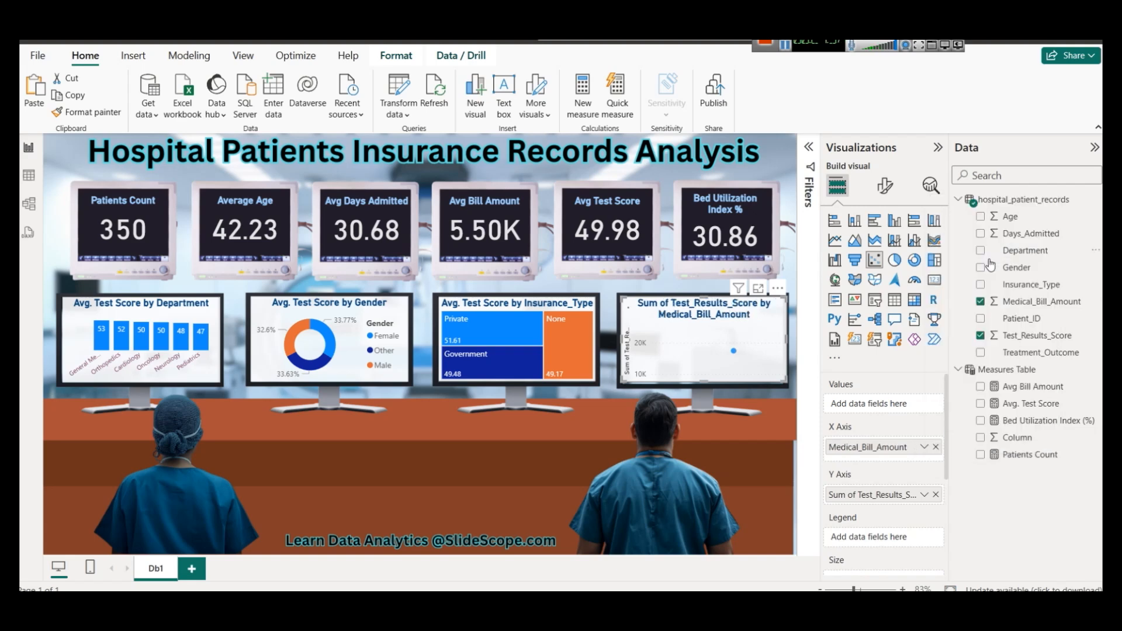
Set the scatter chart's Y-axis Test_Results_Score field to Don't summarize and title the chart Bill_Amount vs Test_Results_Score
{"action": "left_click", "coordinate": [924, 495]}
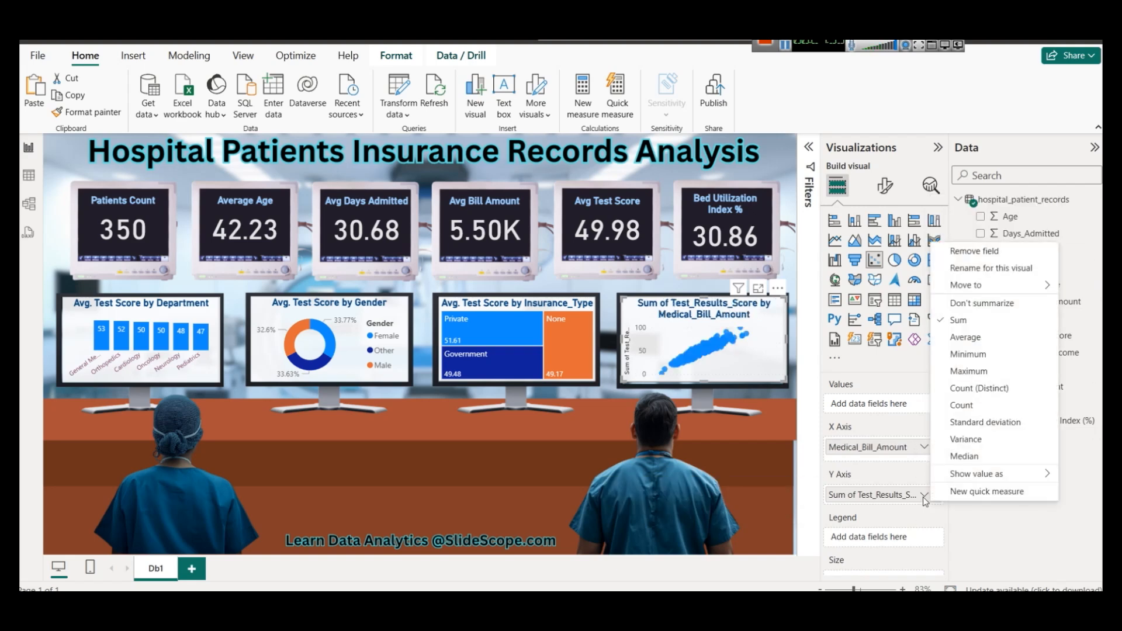
{"action": "left_click", "coordinate": [974, 303]}
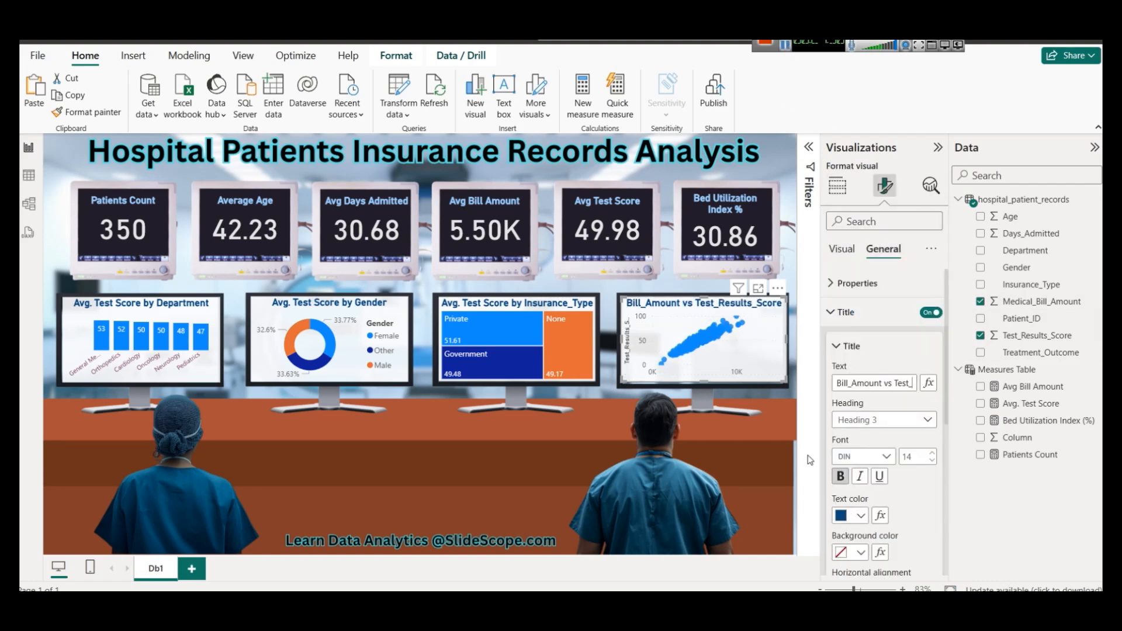
{"action": "left_click", "coordinate": [729, 442]}
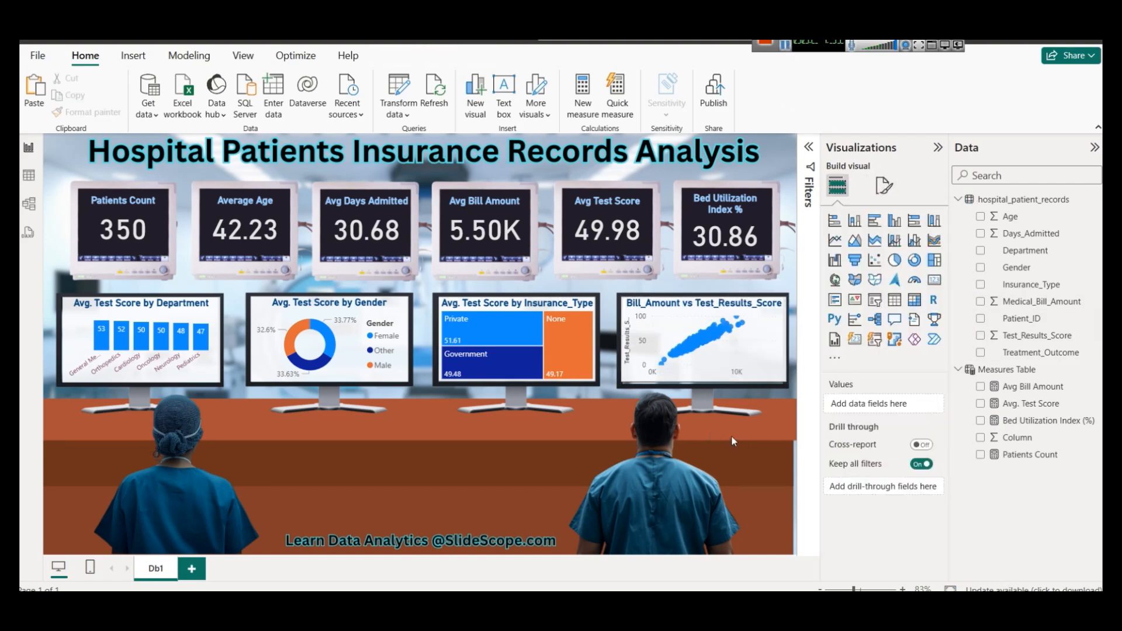
{"action": "left_click", "coordinate": [704, 371]}
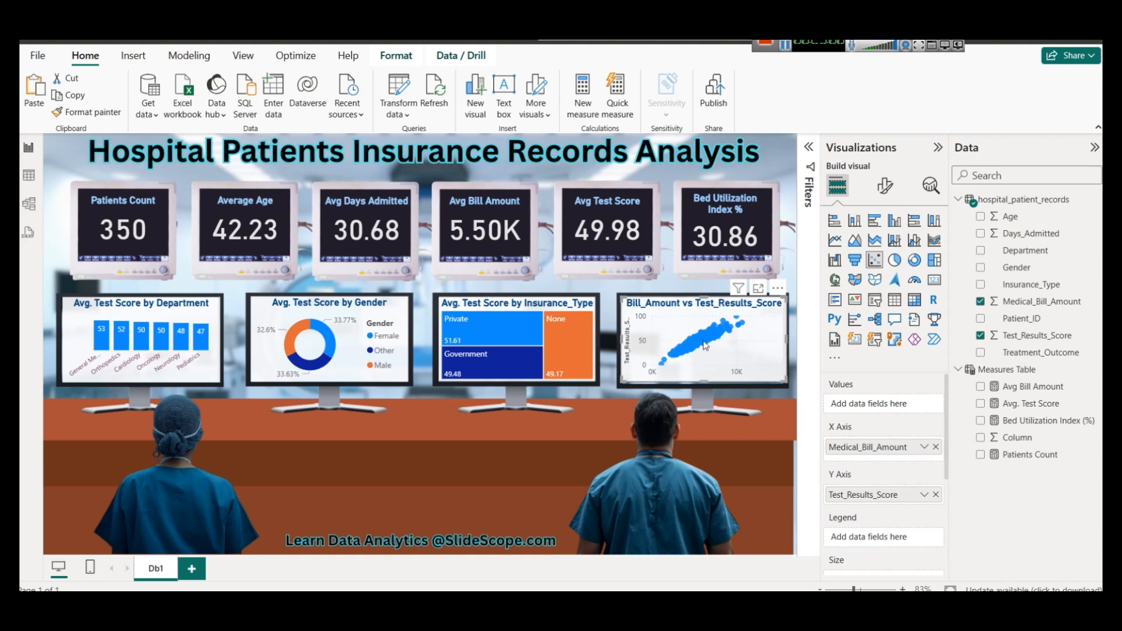
{"action": "mouse_move", "coordinate": [717, 341]}
{"action": "mouse_move", "coordinate": [678, 359]}
{"action": "left_click", "coordinate": [757, 422]}
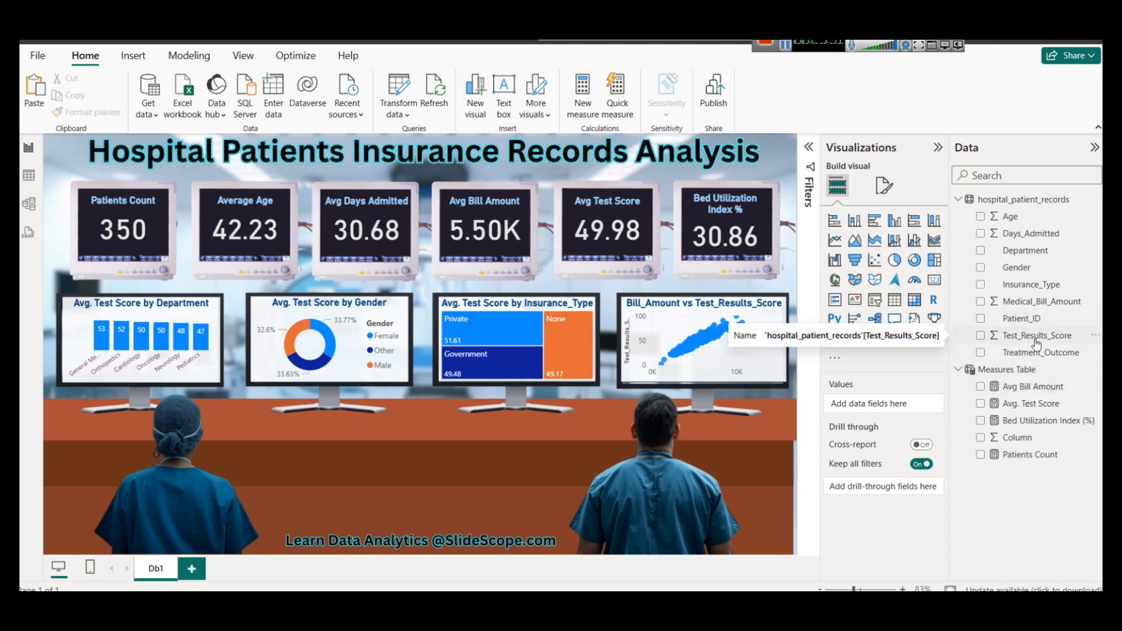
Narrow the Bill_Amount vs Test_Results_Score scatter chart slightly so it fits within the fourth monitor's screen
{"action": "left_click", "coordinate": [777, 345]}
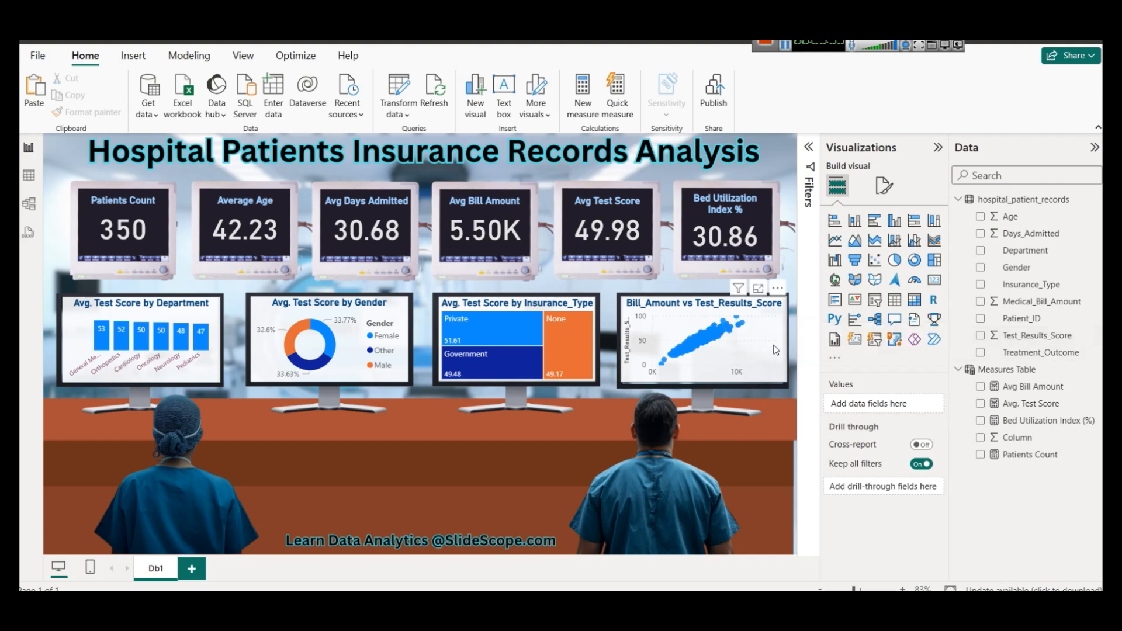
{"action": "left_click_drag", "start_coordinate": [784, 339], "coordinate": [780, 340]}
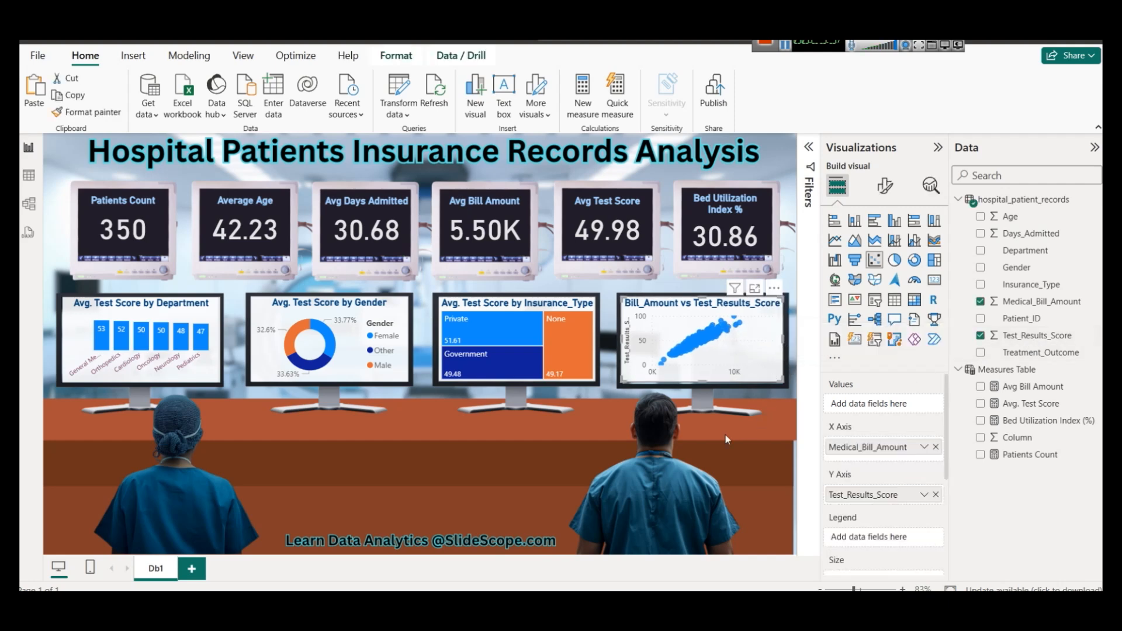
{"action": "left_click", "coordinate": [747, 439]}
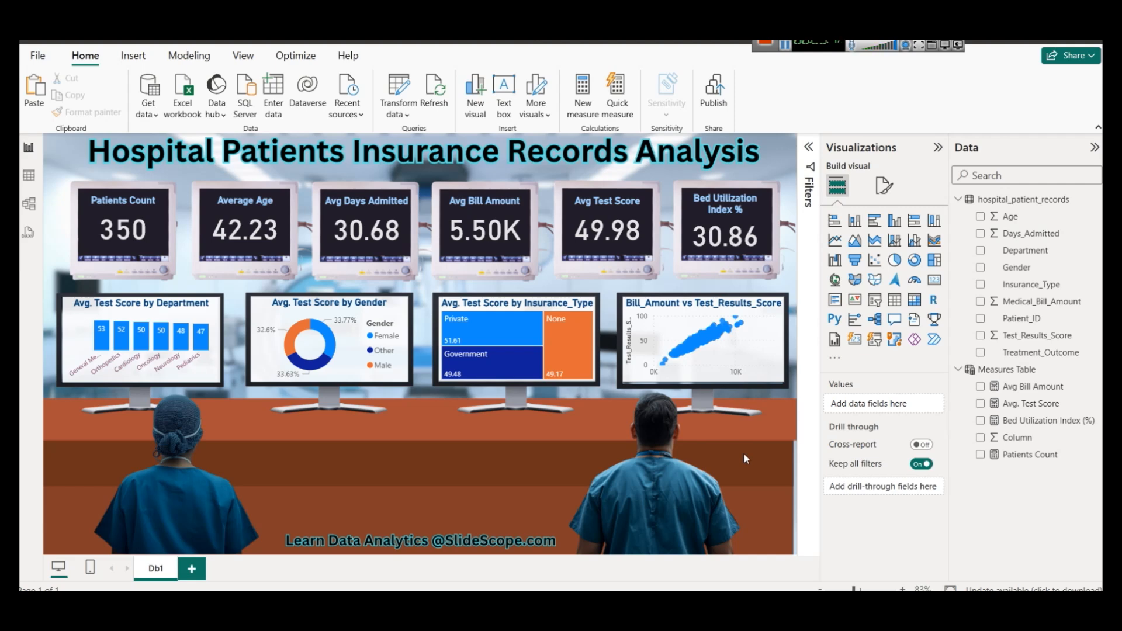
Add a trend line to the Bill_Amount vs Test_Results_Score scatter chart and set its color to light gray
{"action": "left_click", "coordinate": [738, 374]}
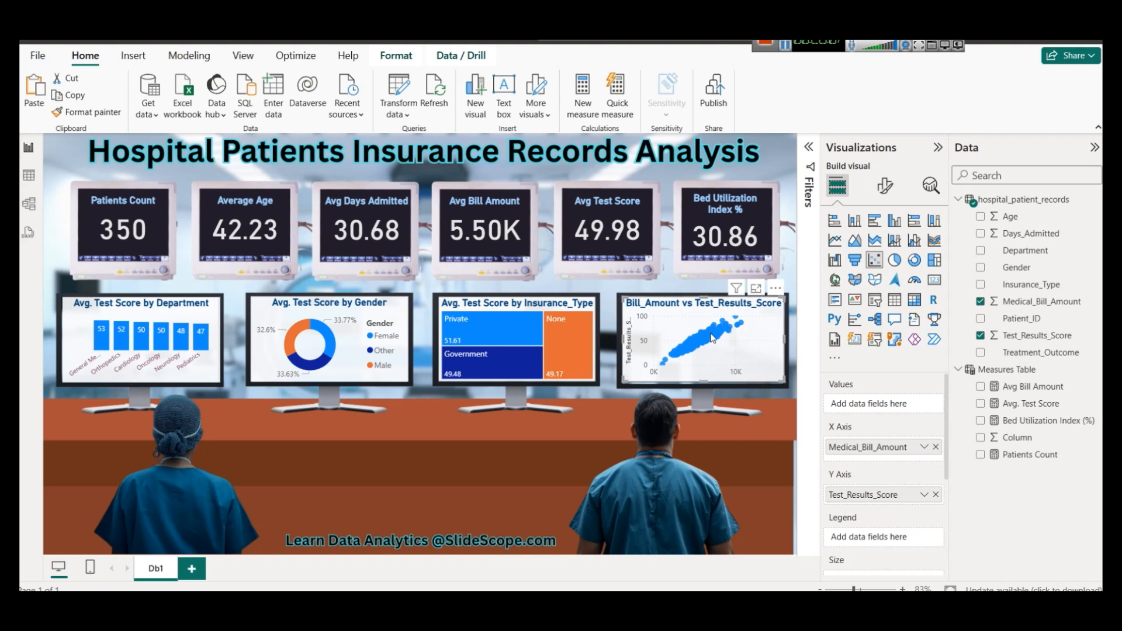
{"action": "left_click", "coordinate": [934, 190]}
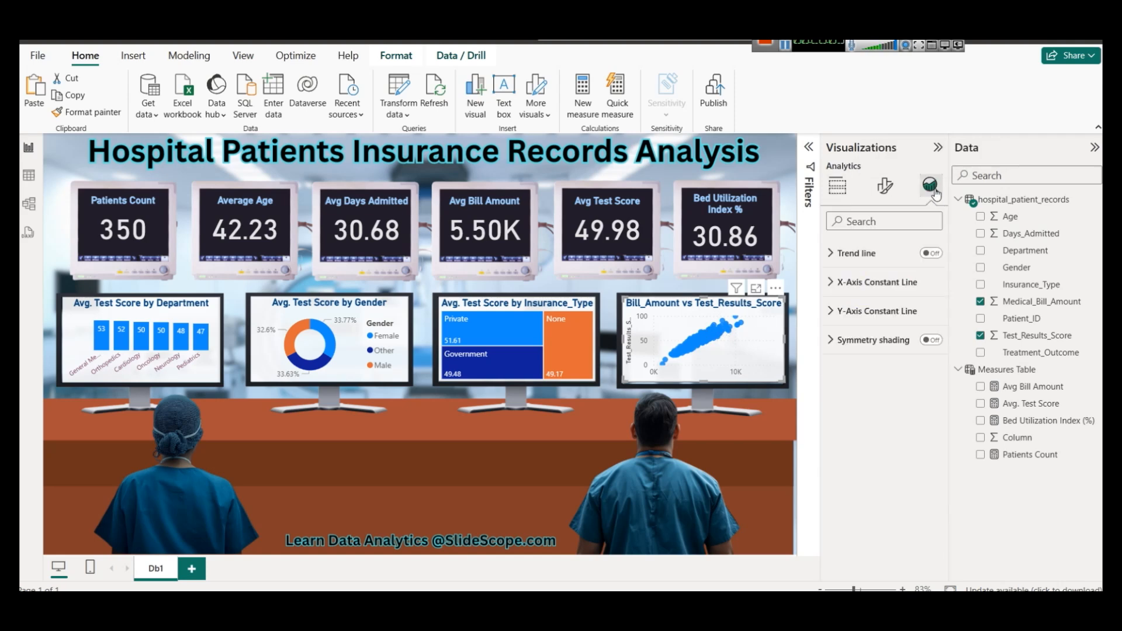
{"action": "left_click", "coordinate": [928, 255]}
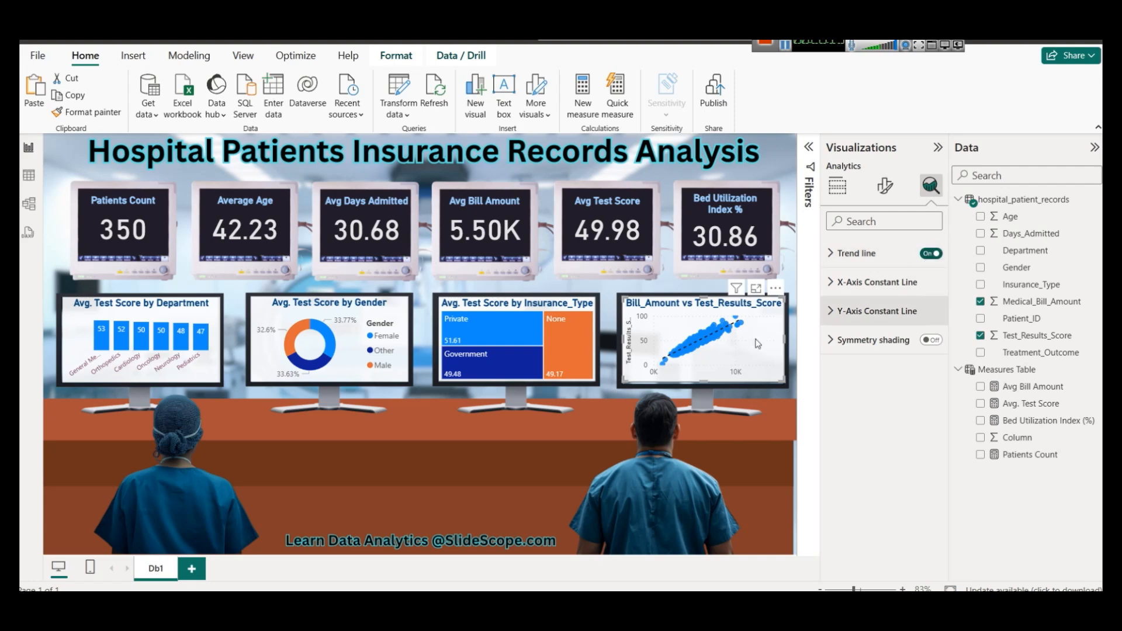
{"action": "left_click", "coordinate": [853, 255]}
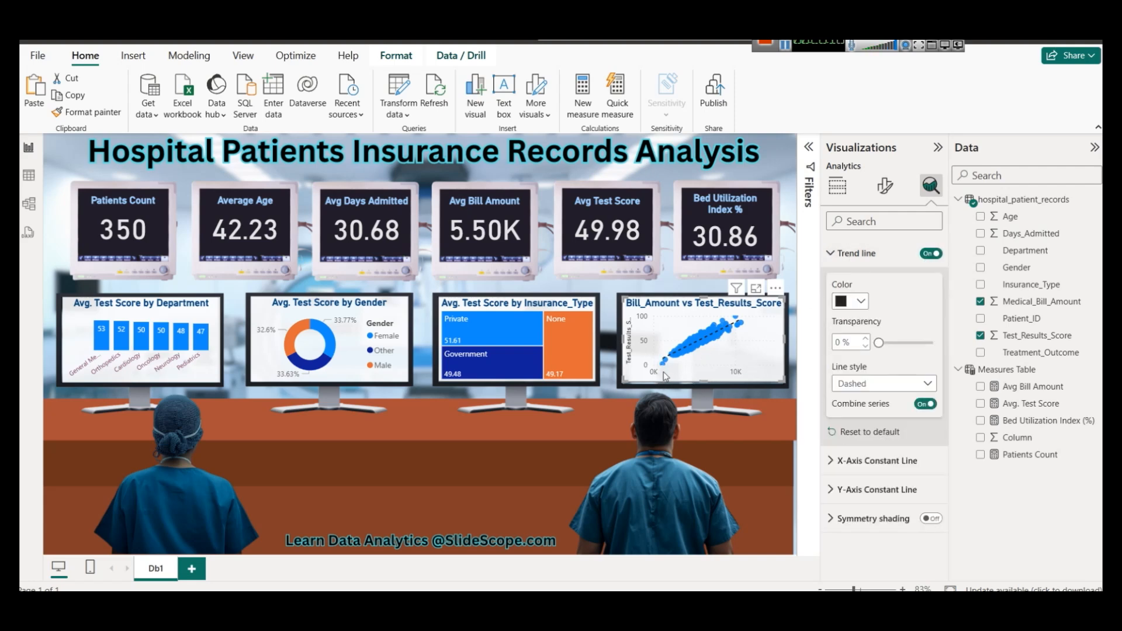
{"action": "left_click", "coordinate": [859, 385]}
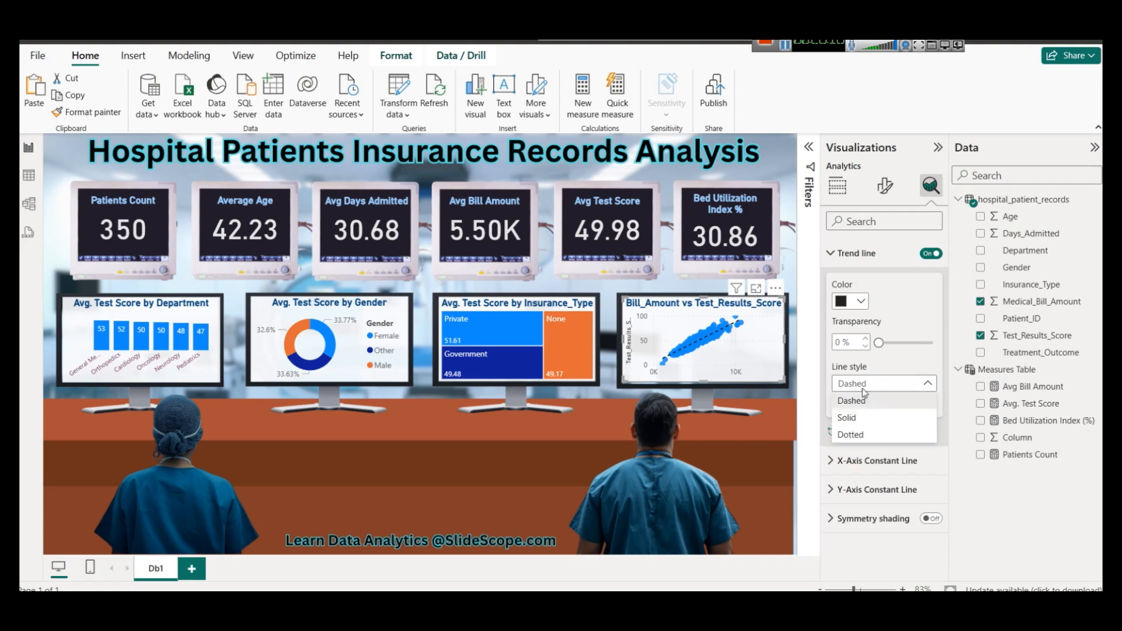
{"action": "left_click", "coordinate": [875, 386]}
{"action": "left_click", "coordinate": [852, 301]}
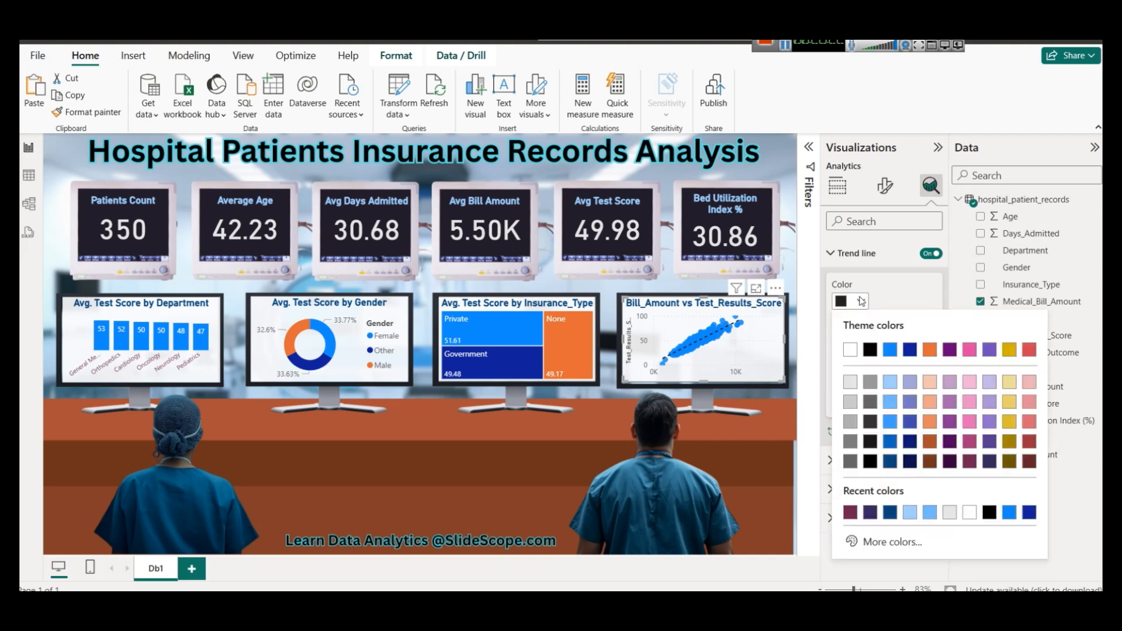
{"action": "left_click", "coordinate": [850, 385]}
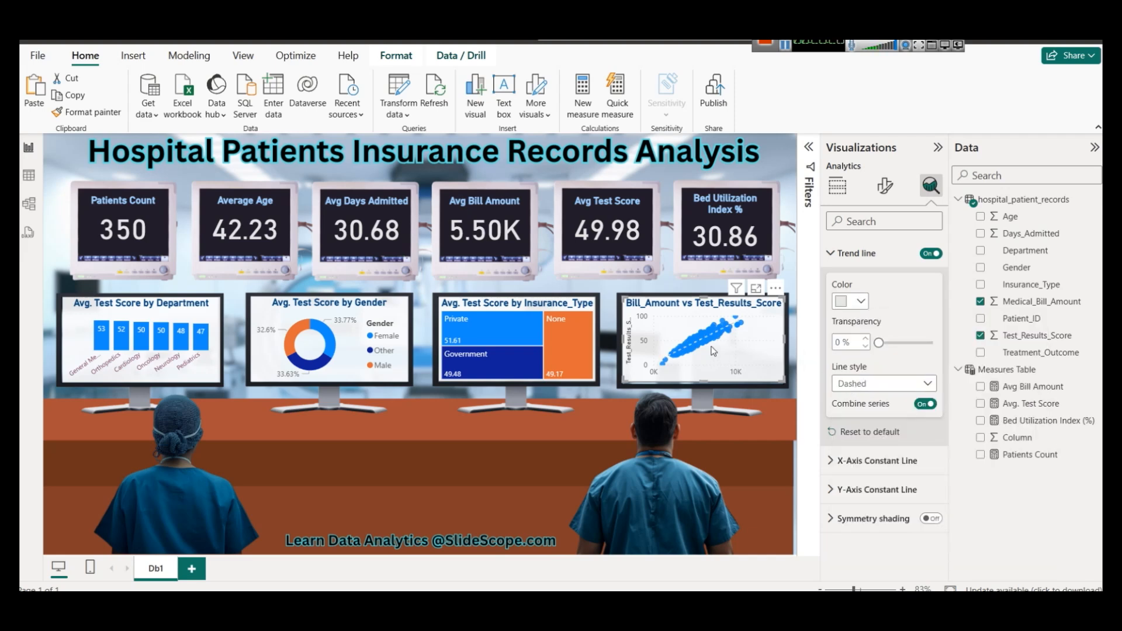
{"action": "left_click", "coordinate": [853, 253]}
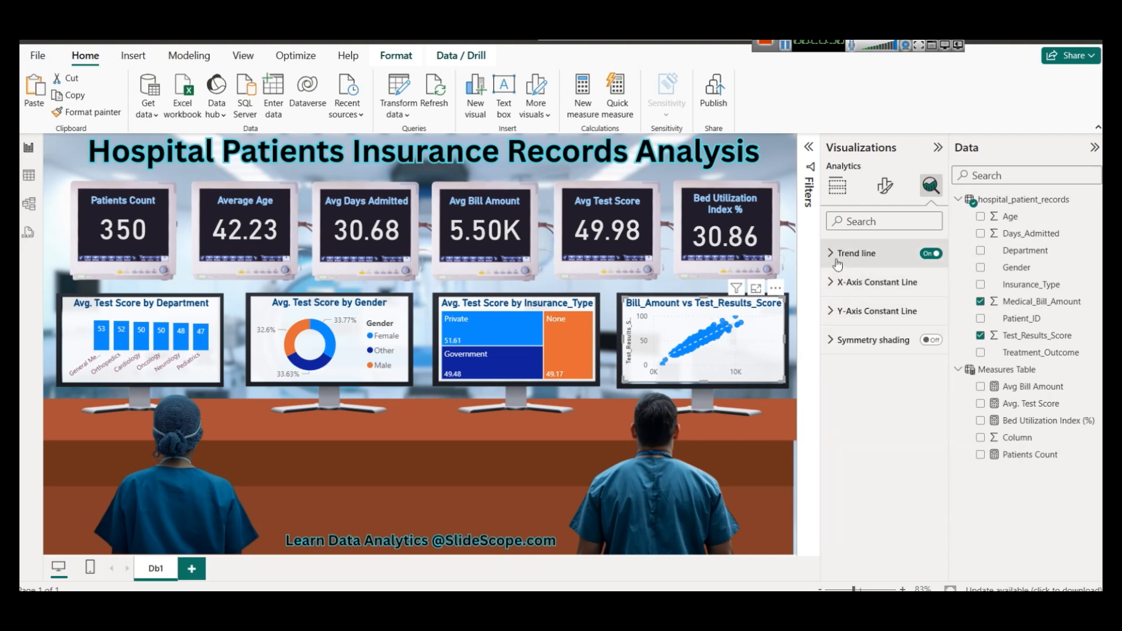
Change the marker shape of the scatter chart to a diamond for all series
{"action": "left_click", "coordinate": [882, 191]}
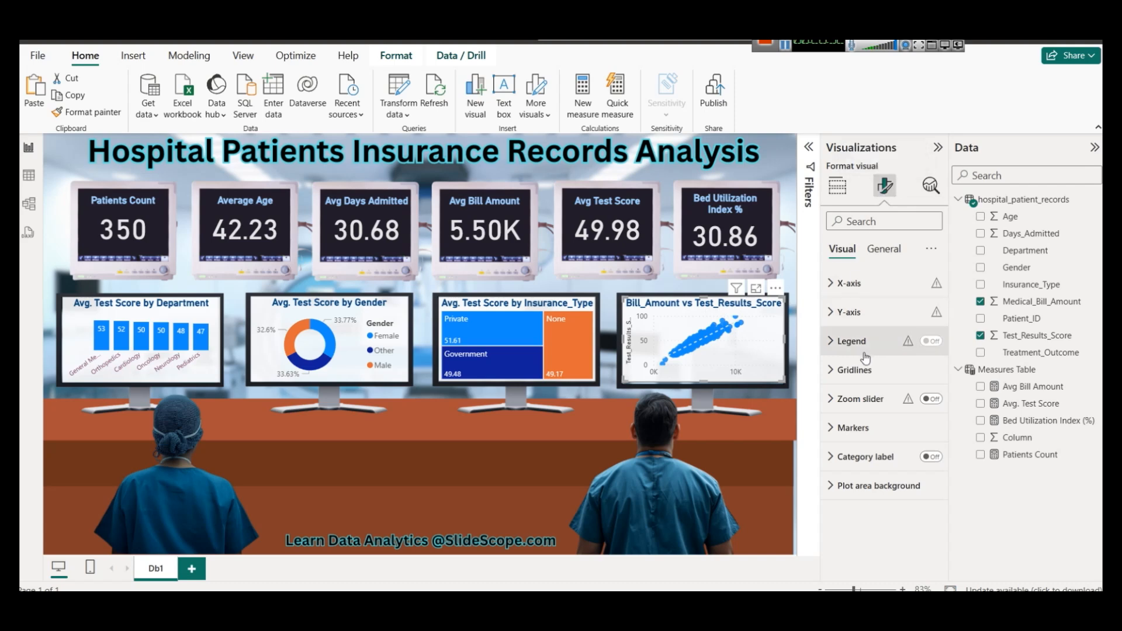
{"action": "left_click", "coordinate": [878, 439]}
{"action": "scroll", "coordinate": [879, 443], "scroll_direction": "down", "scroll_amount": 3}
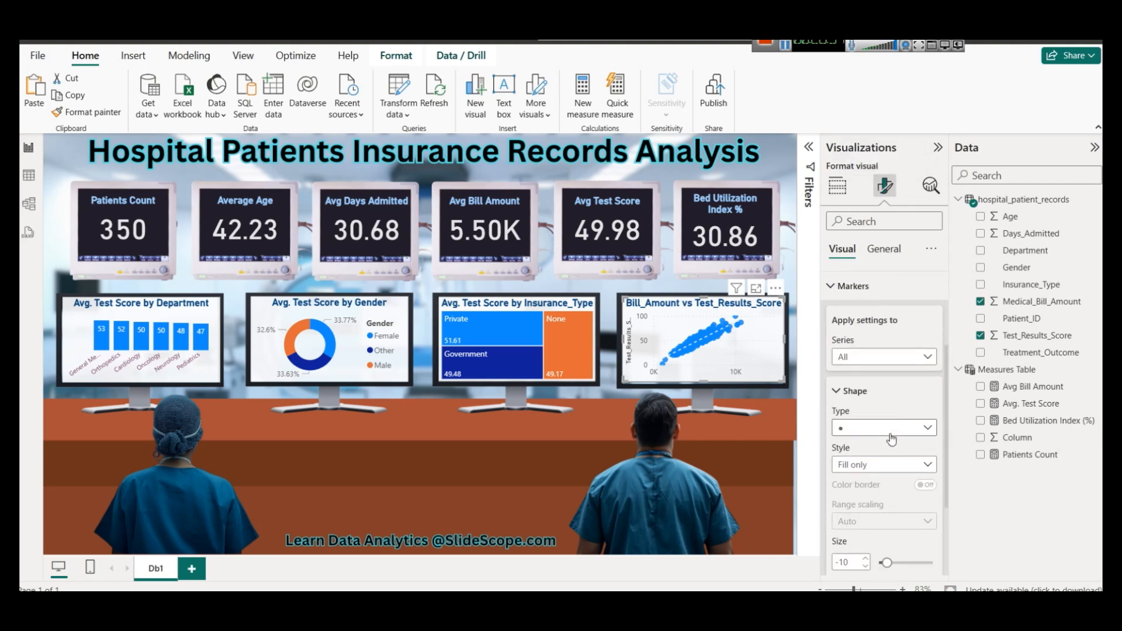
{"action": "left_click", "coordinate": [891, 431]}
{"action": "left_click", "coordinate": [863, 478]}
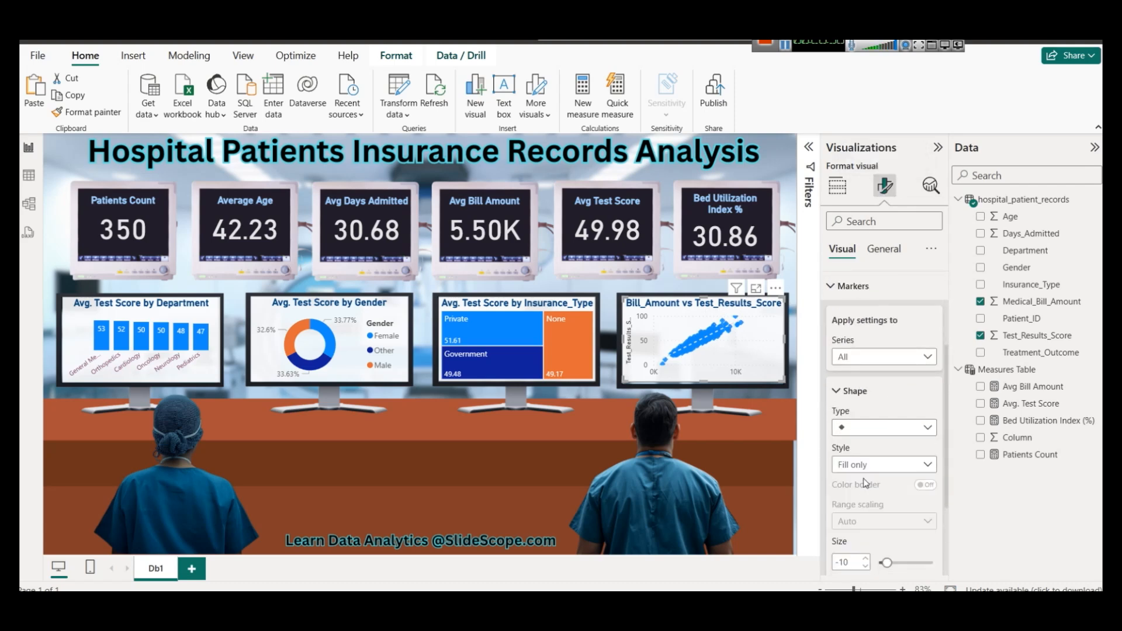
Set the scatter chart's default marker color to the darkest blue theme shade
{"action": "scroll", "coordinate": [886, 459], "scroll_direction": "down", "scroll_amount": 3}
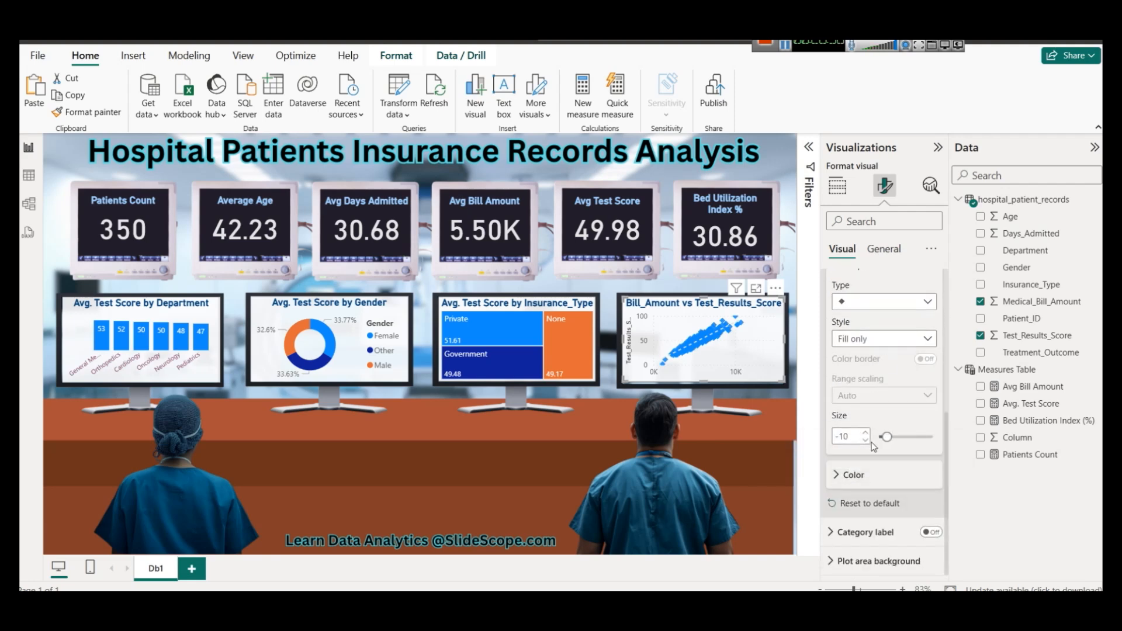
{"action": "left_click", "coordinate": [853, 474]}
{"action": "scroll", "coordinate": [863, 476], "scroll_direction": "down", "scroll_amount": 2}
{"action": "left_click", "coordinate": [860, 461]}
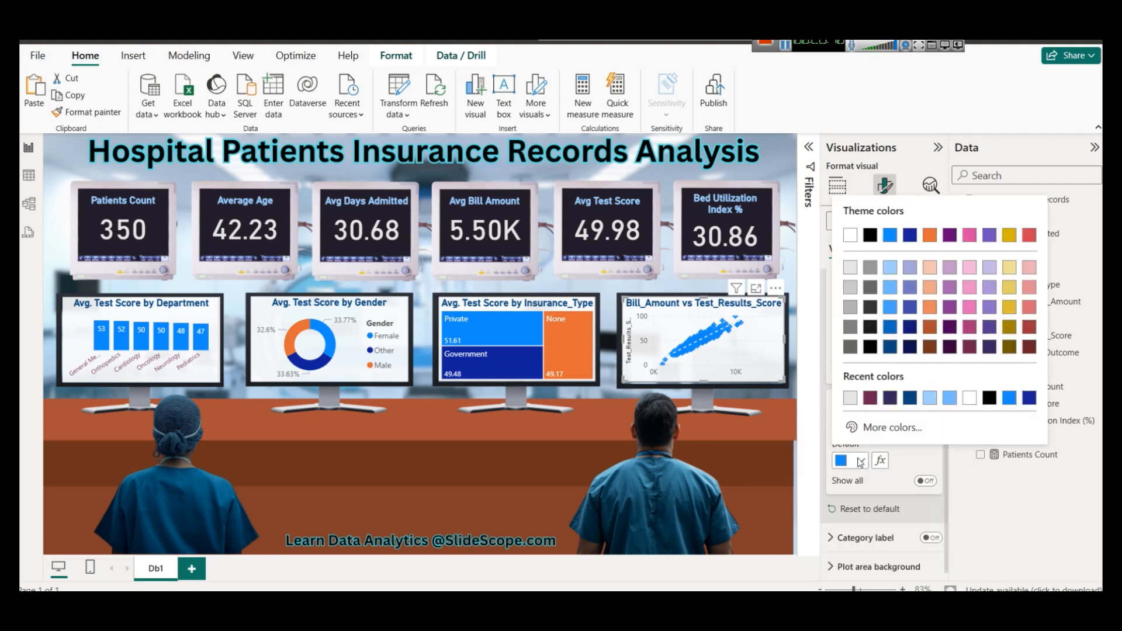
{"action": "left_click", "coordinate": [890, 348]}
{"action": "left_click", "coordinate": [727, 421]}
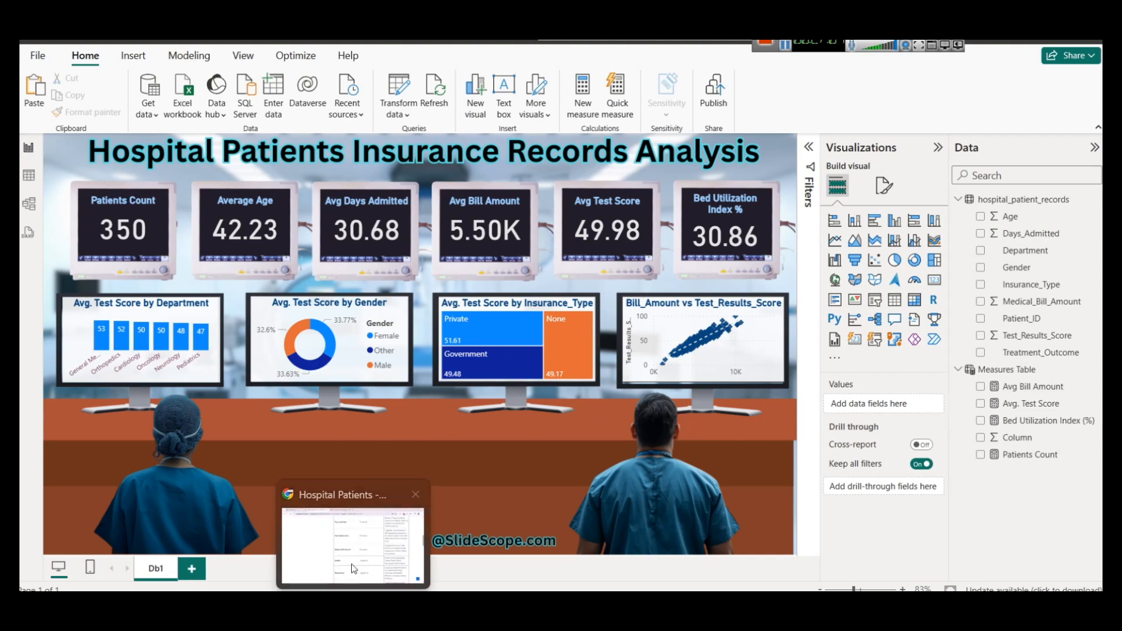
Switch to the dataset's web page in Chrome, review its Sample Analytical Questions, and return to the Power BI report
{"action": "left_click", "coordinate": [351, 579]}
{"action": "scroll", "coordinate": [521, 383], "scroll_direction": "down", "scroll_amount": 15}
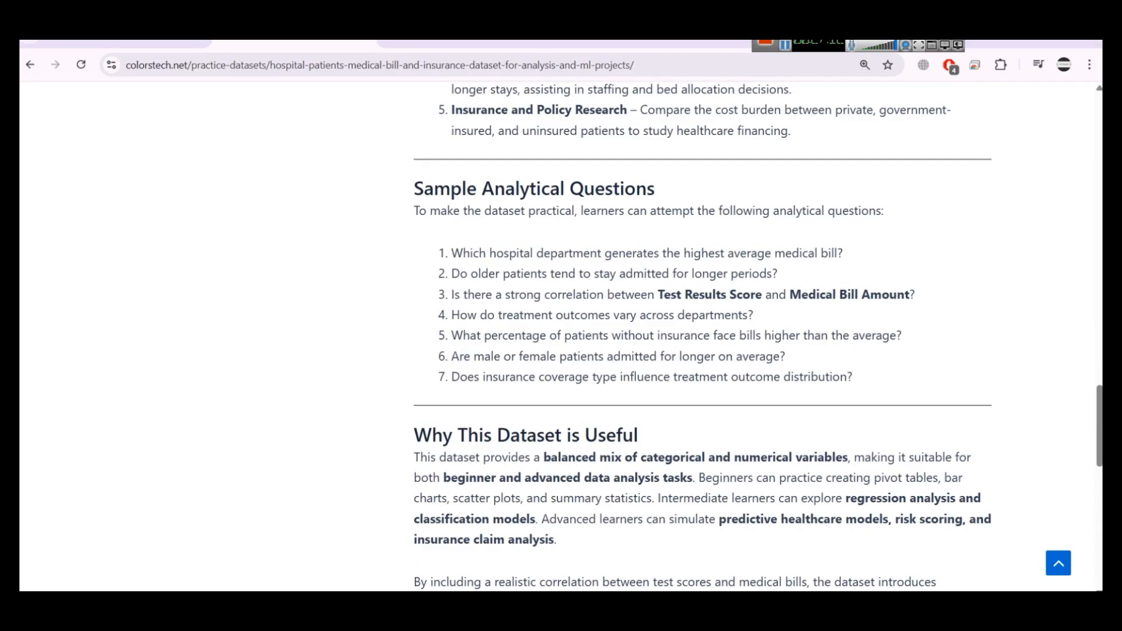
{"action": "left_click", "coordinate": [511, 608]}
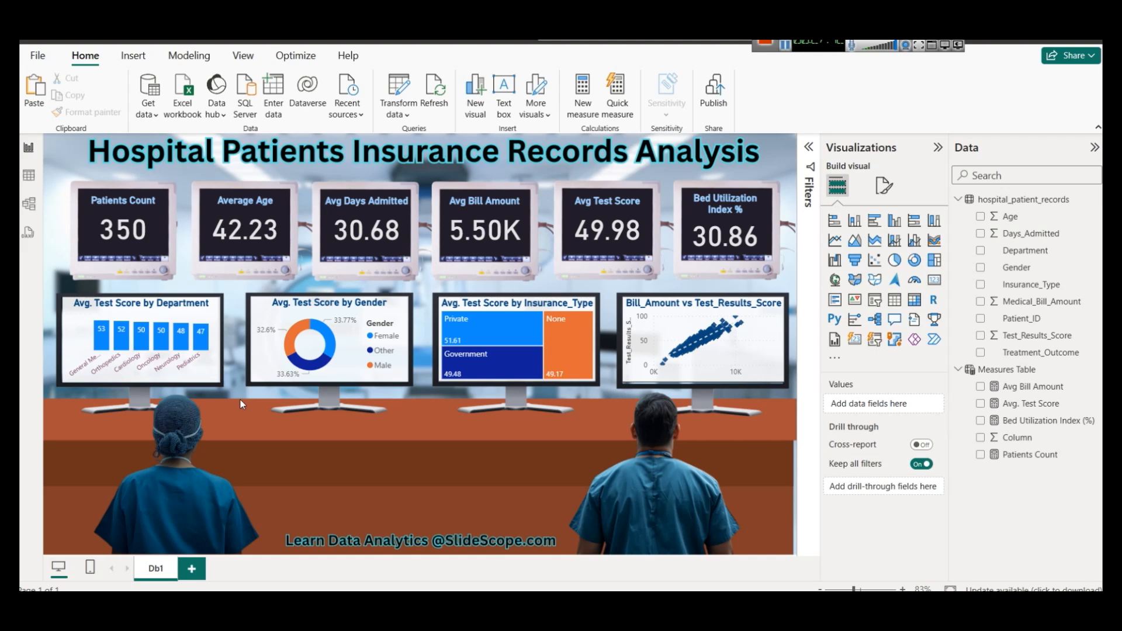
Narrow the Avg. Test Score by Department column chart slightly within the first monitor's screen
{"action": "left_click", "coordinate": [218, 341]}
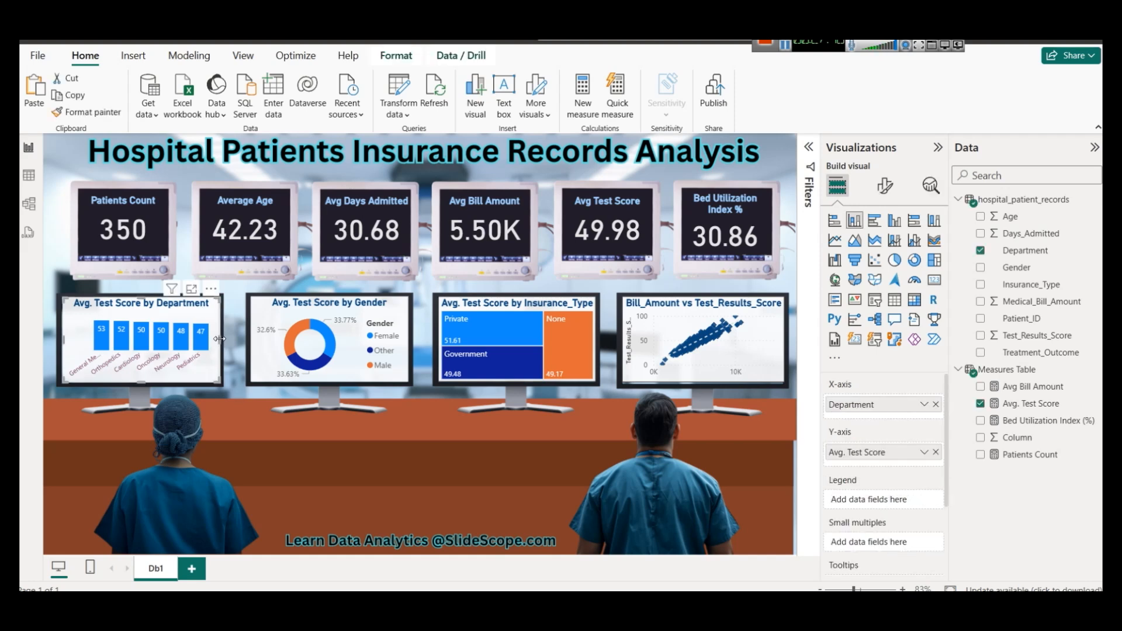
{"action": "left_click_drag", "start_coordinate": [217, 340], "coordinate": [216, 340]}
{"action": "left_click", "coordinate": [298, 431]}
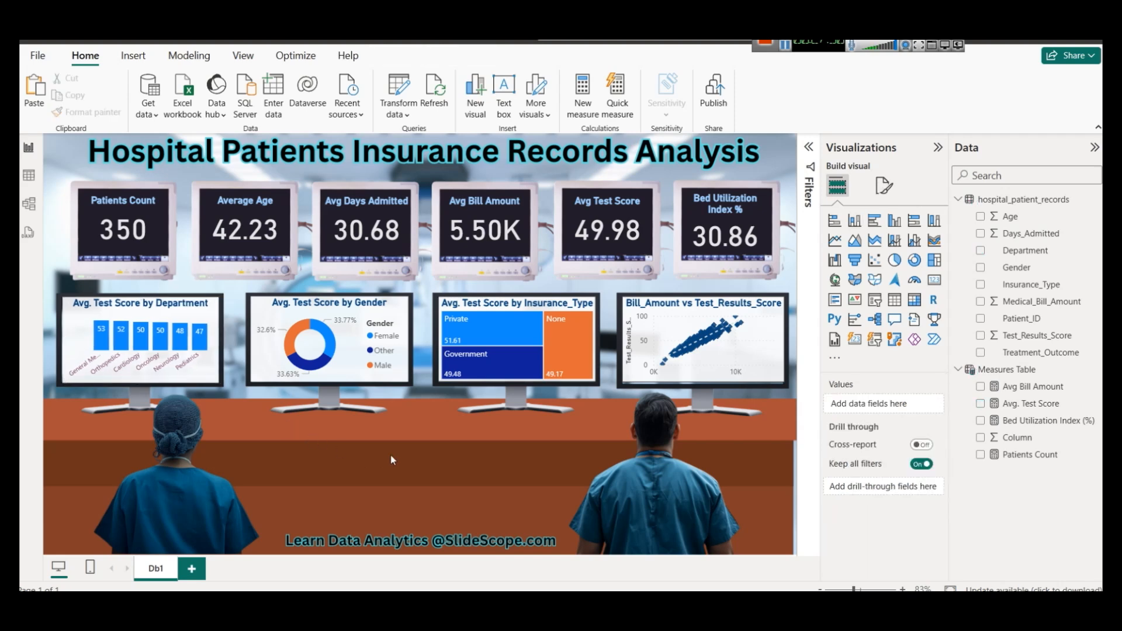